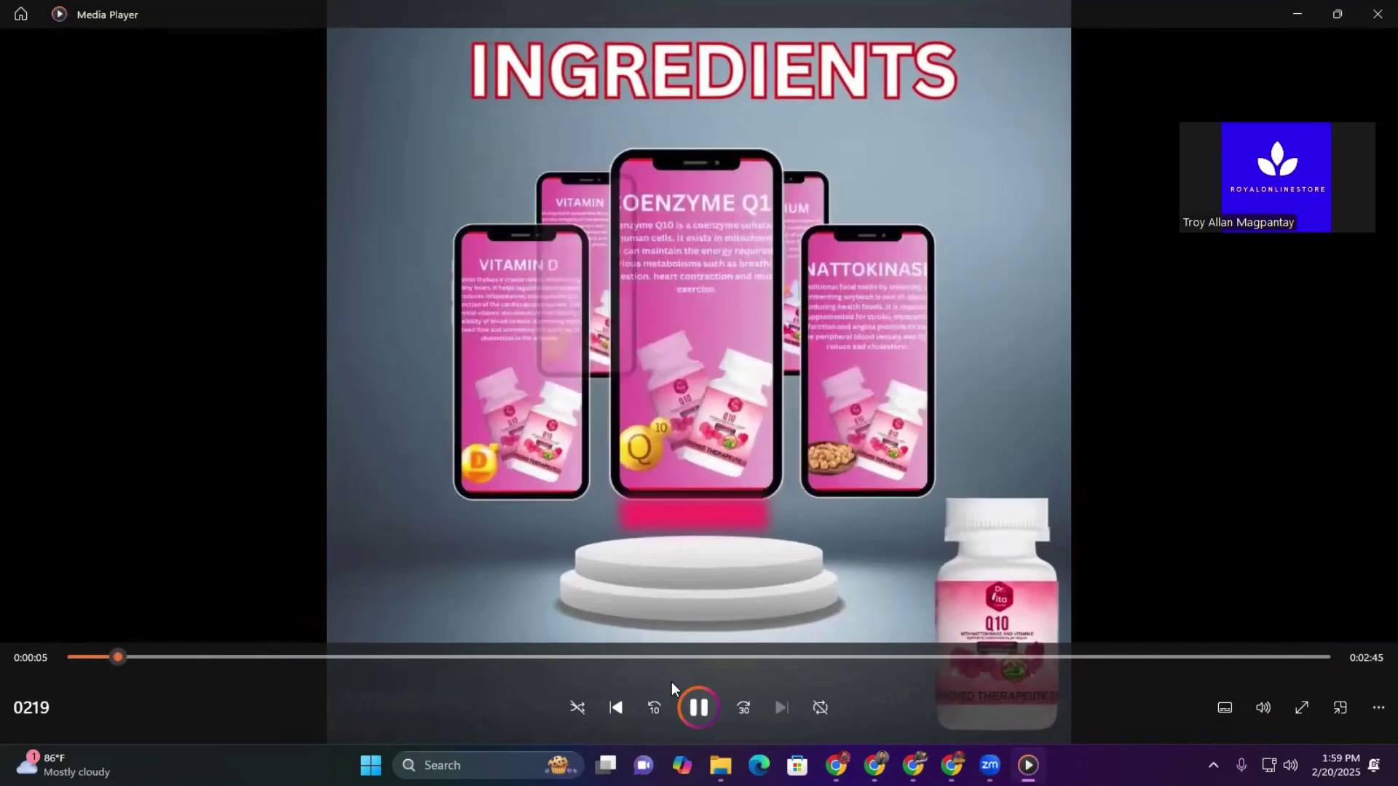
Step: Pause the 0219 video and switch to the Canva home page in the browser
{"action": "left_click", "coordinate": [710, 702]}
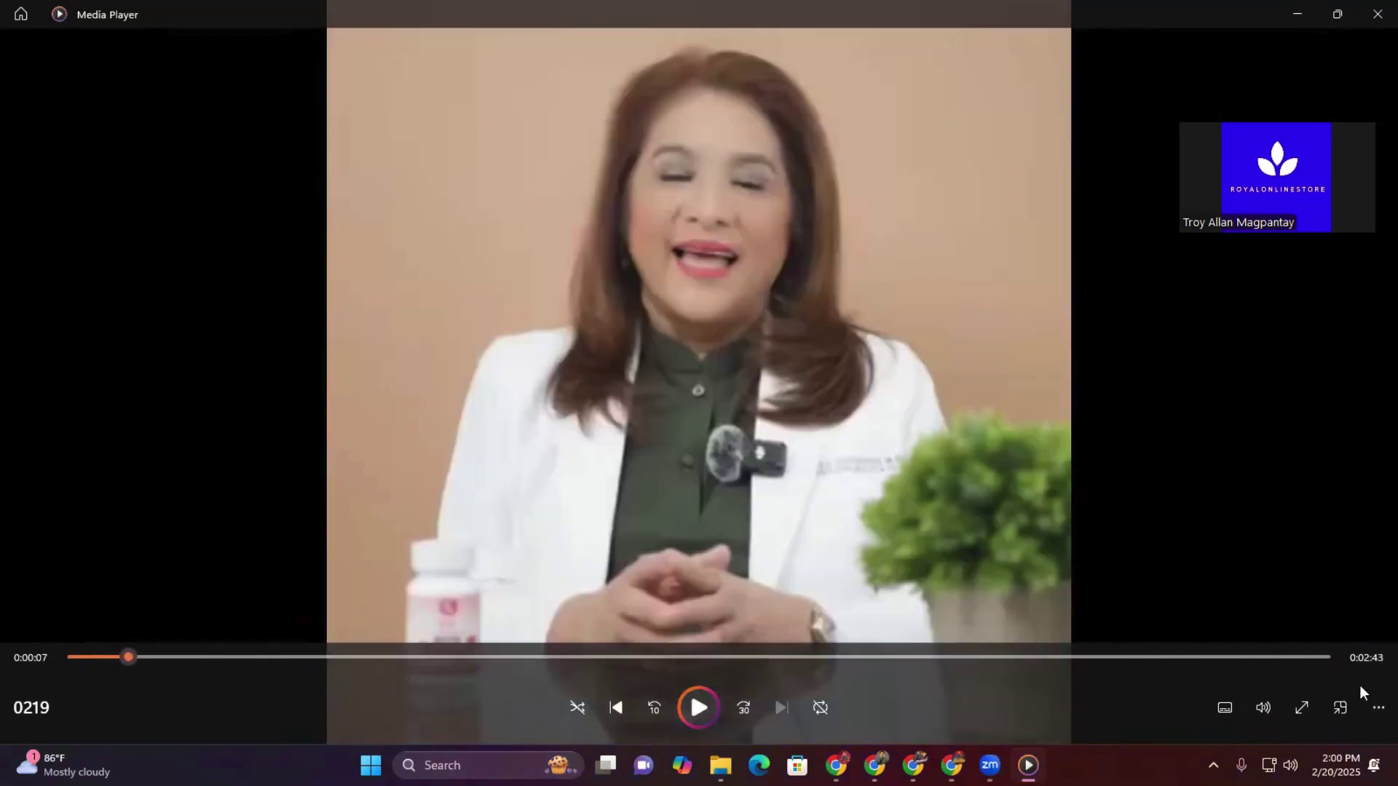
{"action": "left_click", "coordinate": [1297, 13]}
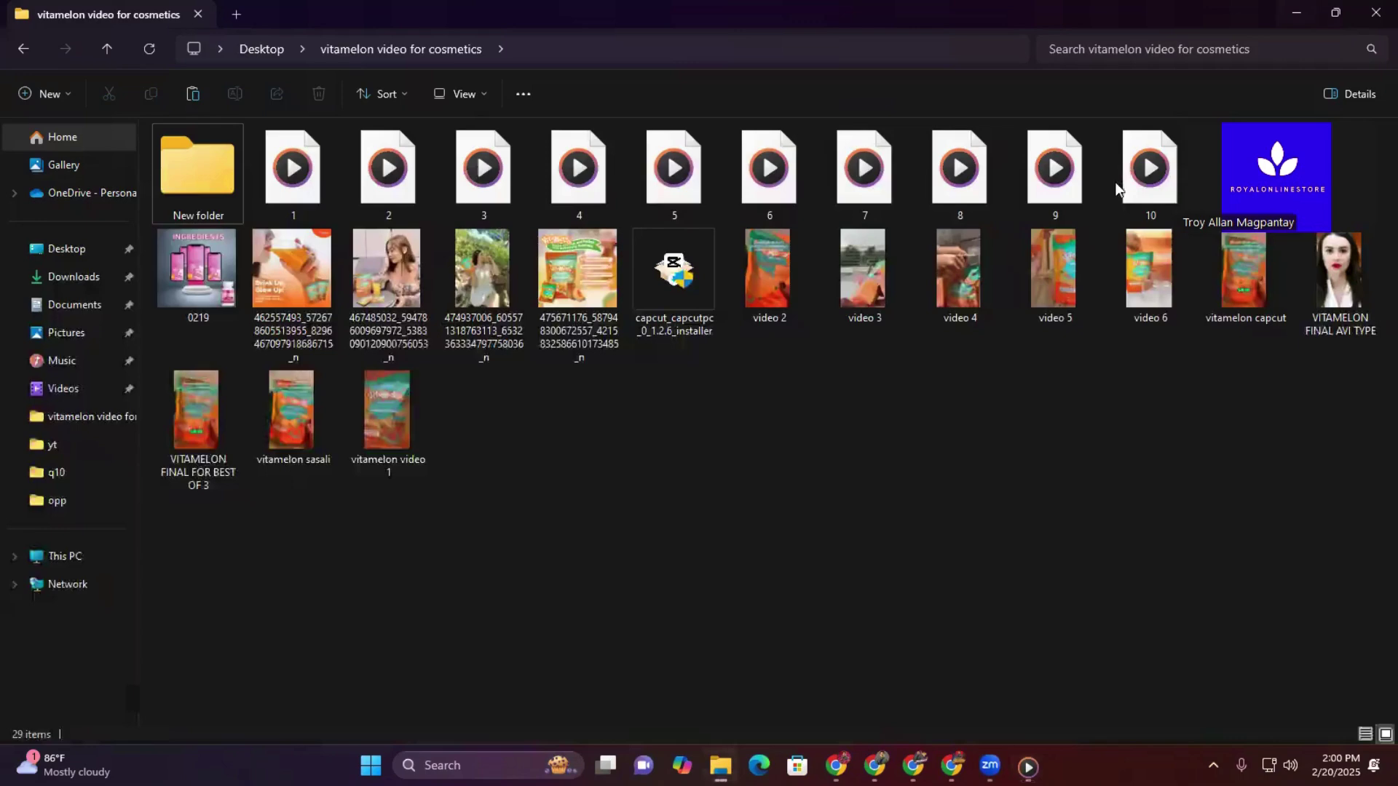
{"action": "left_click", "coordinate": [1295, 14]}
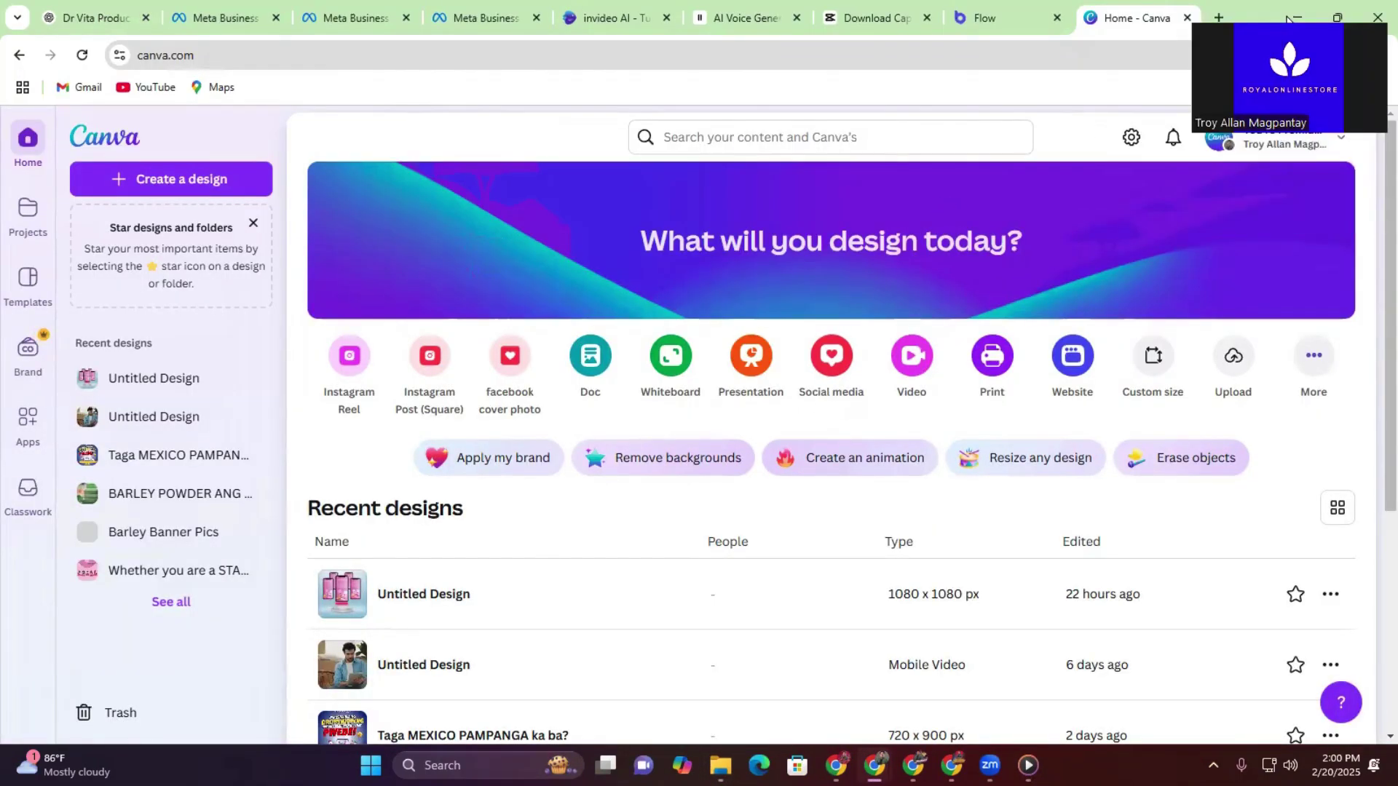
{"action": "left_click", "coordinate": [245, 61]}
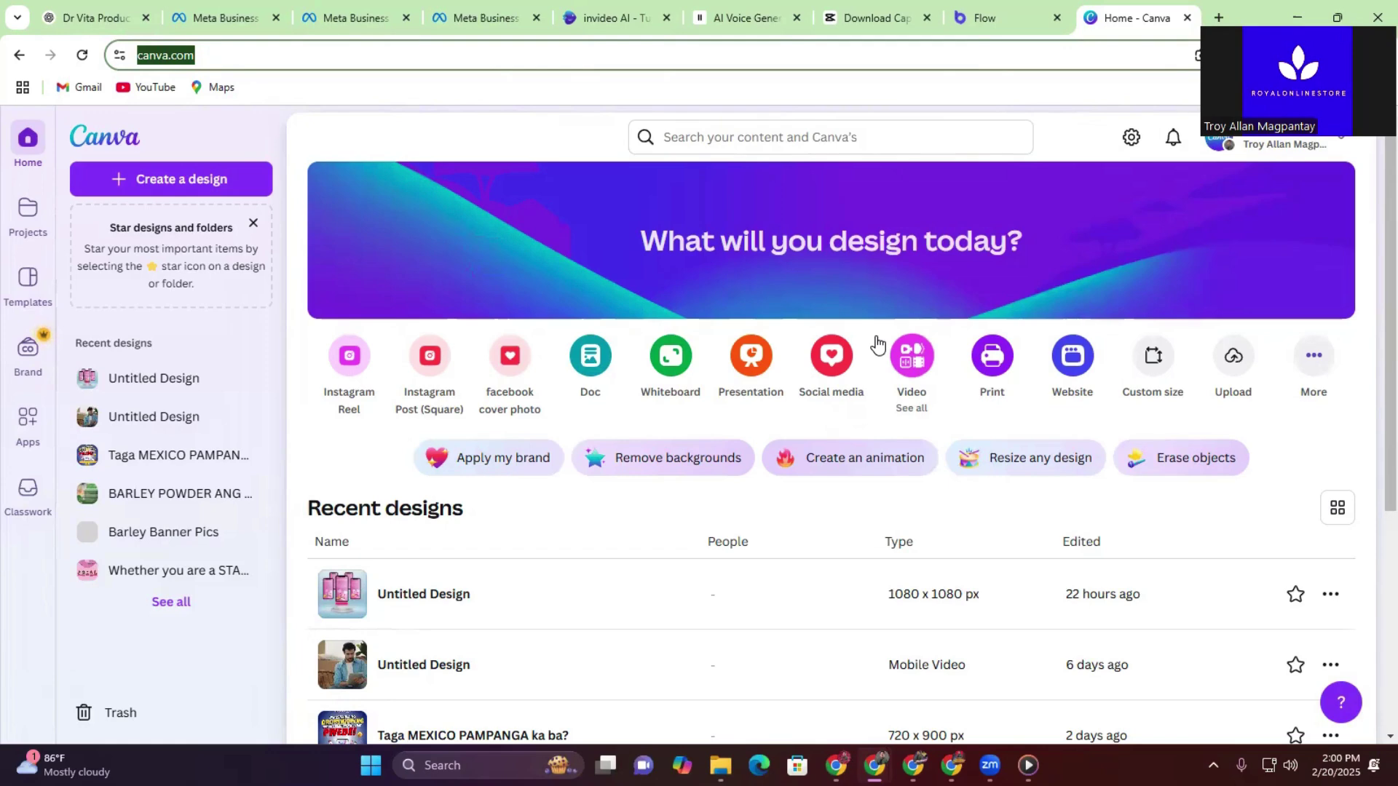
Step: Create a new custom-size design with a width of 1080, choosing the suggested Instagram Post (4:5) size of 1080 × 1350 px
{"action": "left_click", "coordinate": [187, 188]}
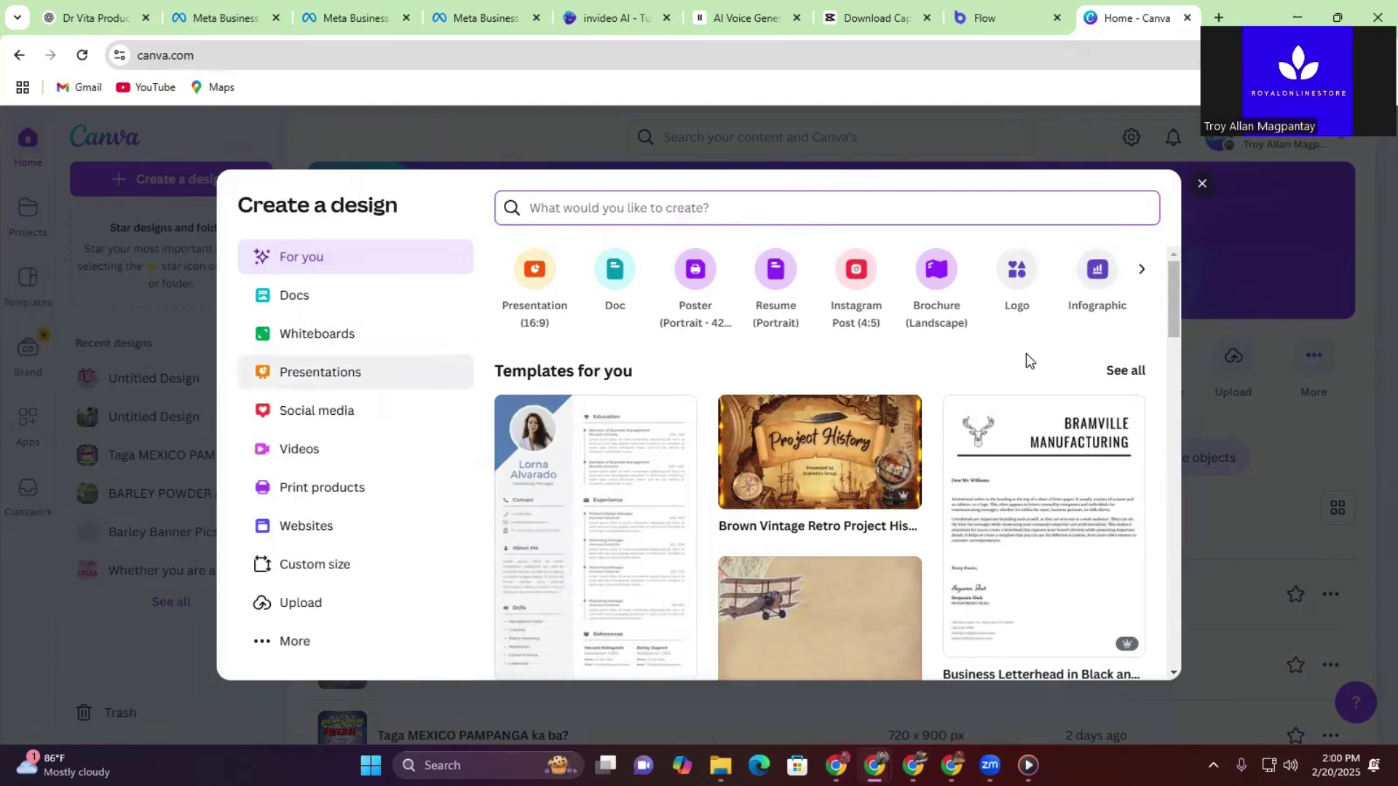
{"action": "left_click", "coordinate": [325, 575]}
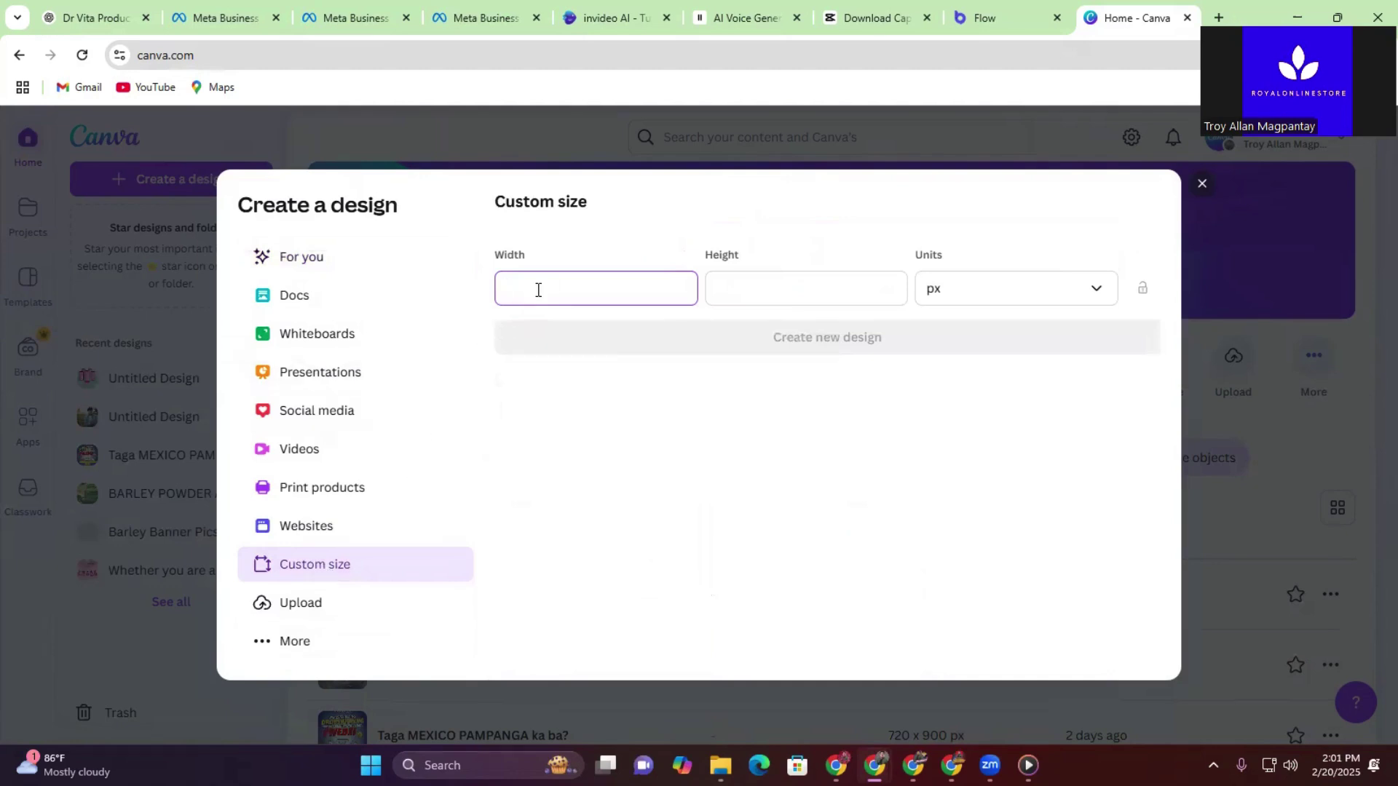
{"action": "type", "text": "1080"}
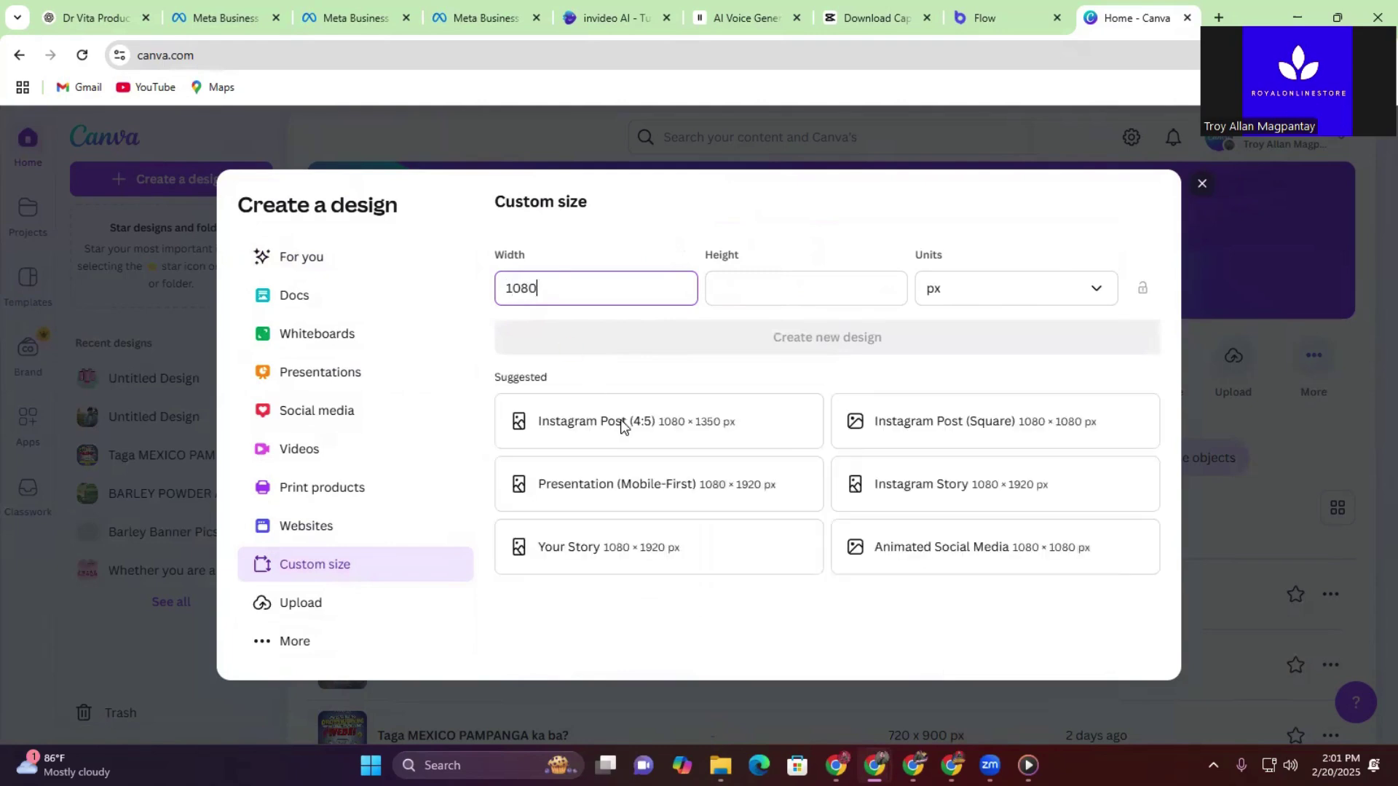
{"action": "left_click", "coordinate": [660, 440]}
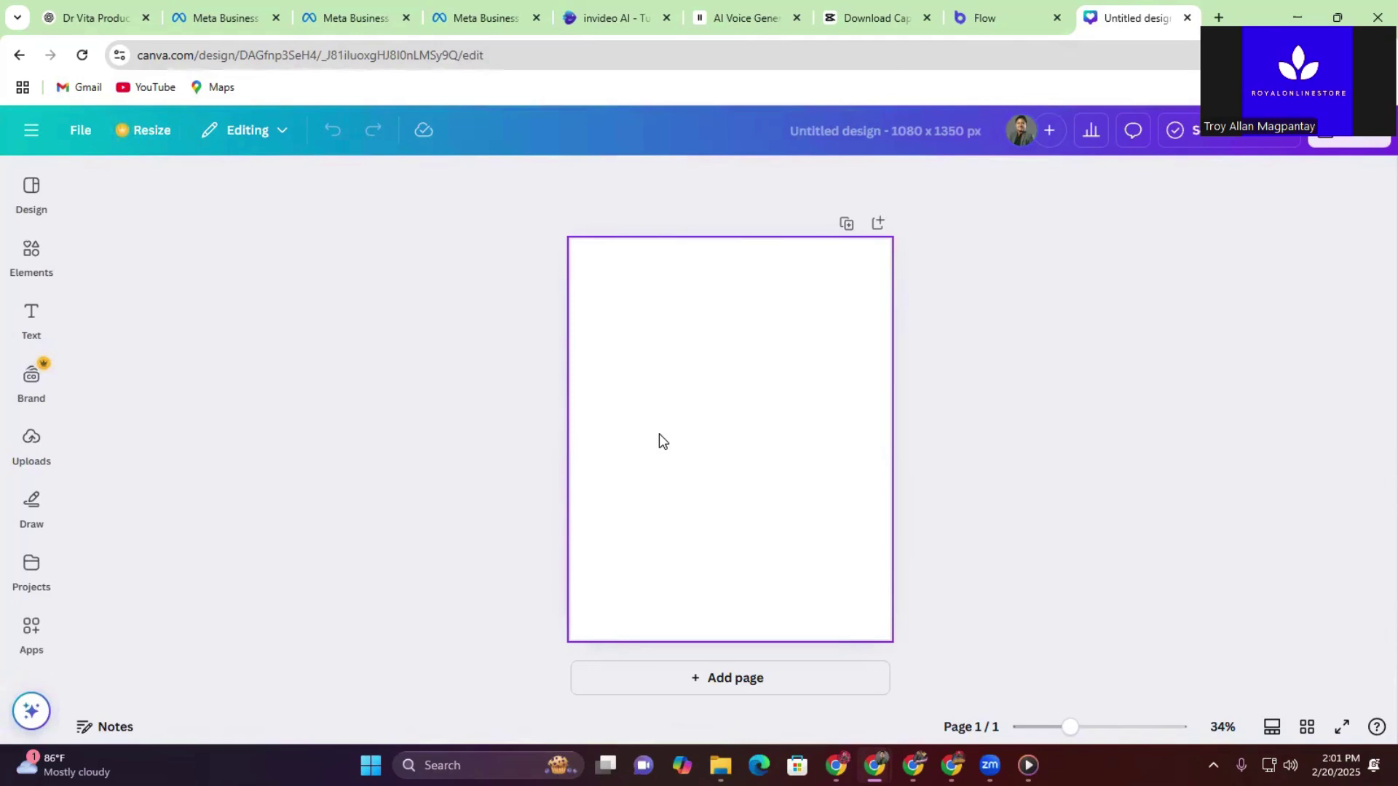
Step: Search the elements library for "light blue background"
{"action": "left_click", "coordinate": [38, 259]}
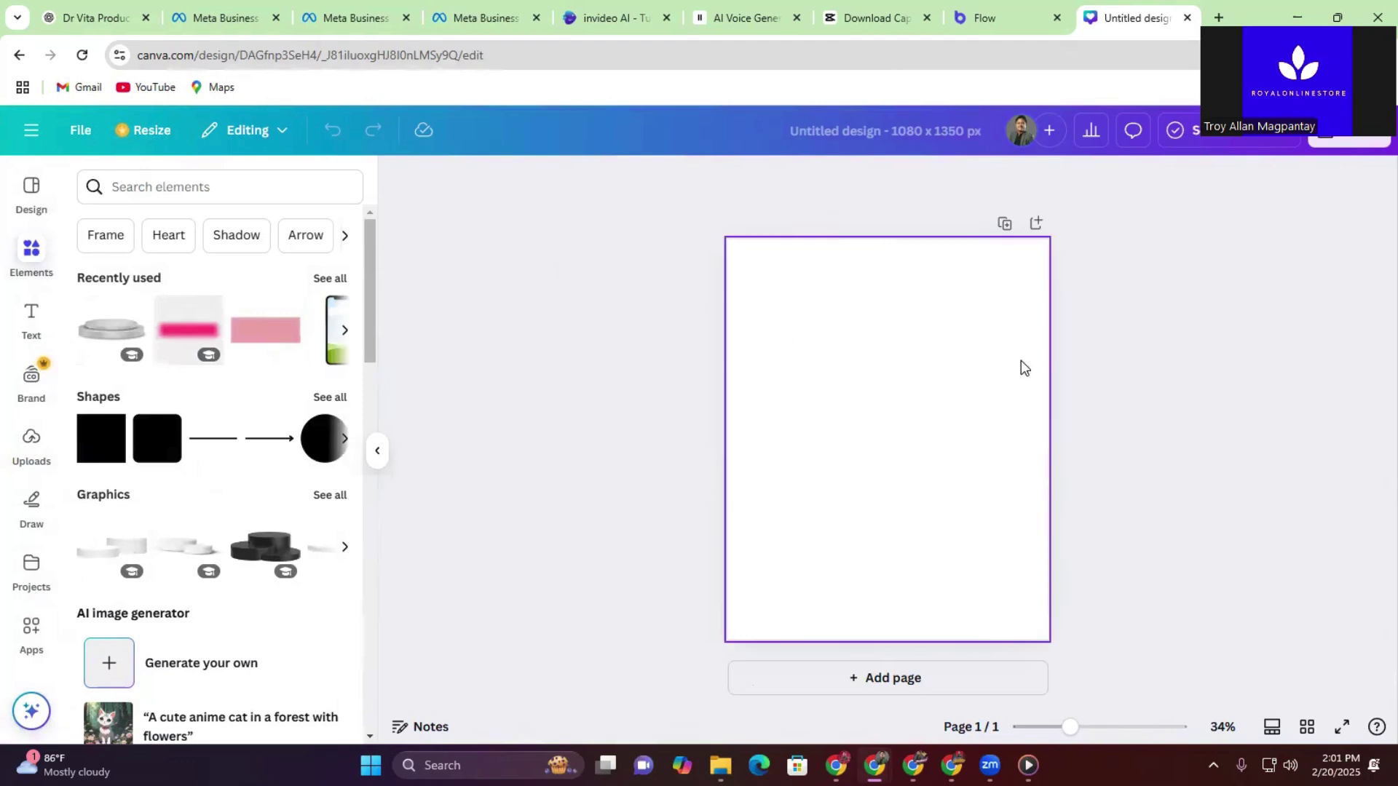
{"action": "left_click", "coordinate": [904, 368]}
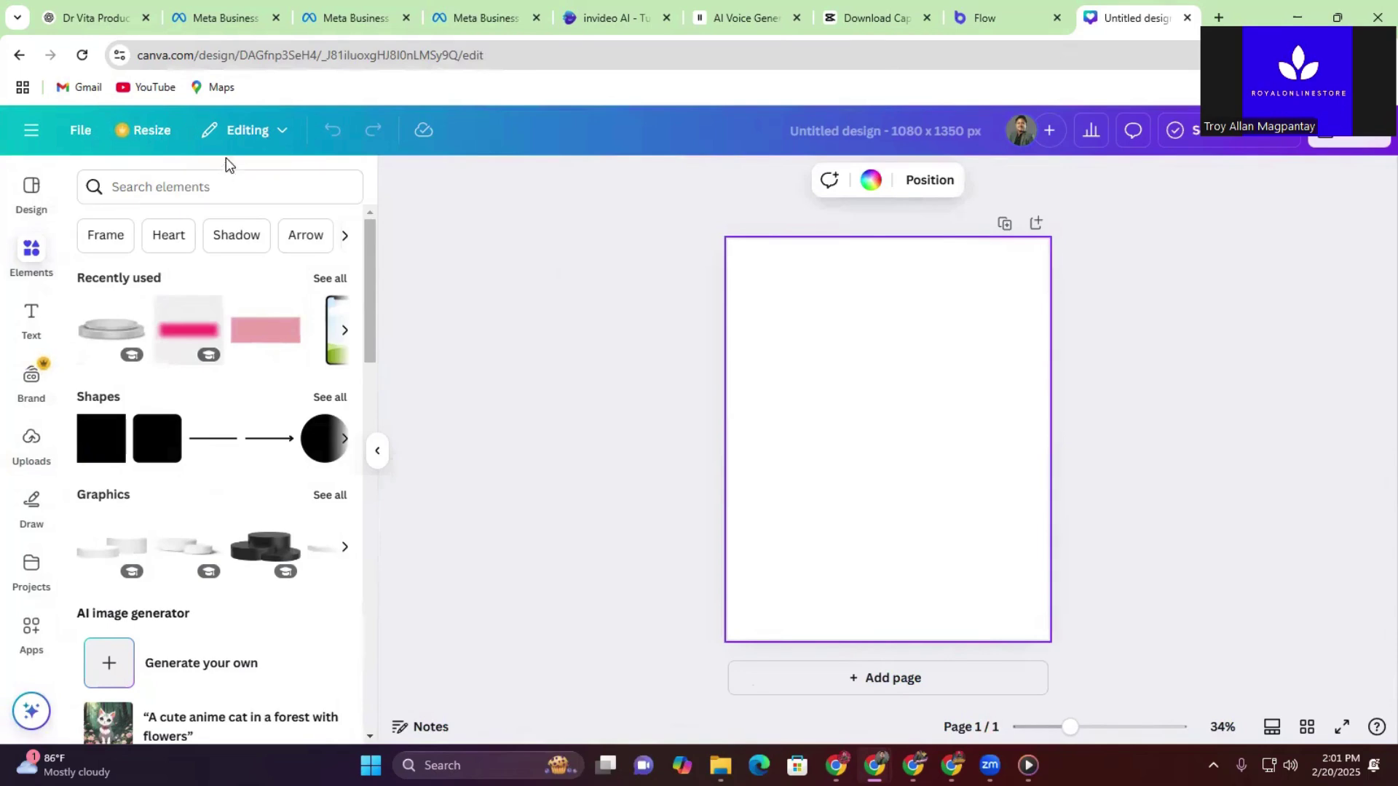
{"action": "left_click", "coordinate": [225, 187]}
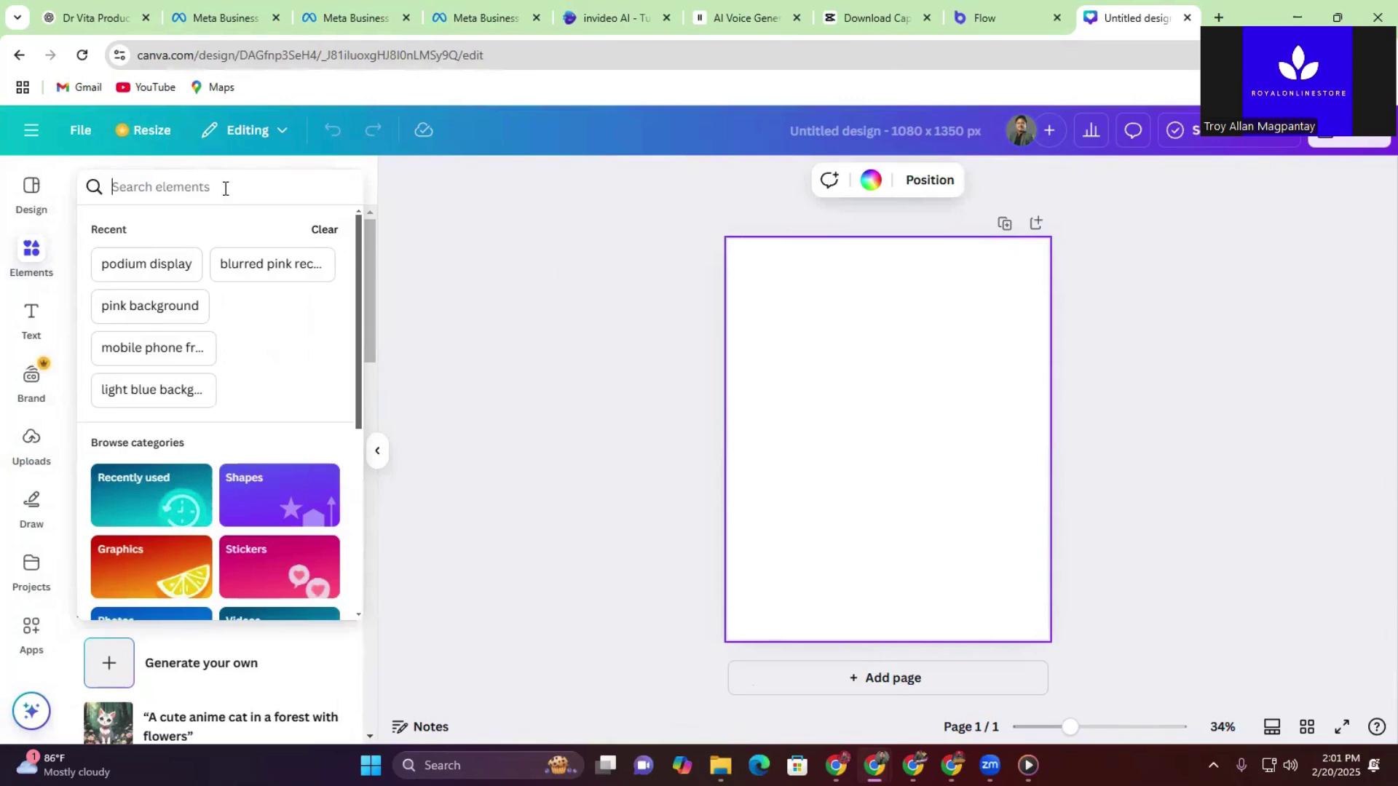
{"action": "type", "text": "lig"}
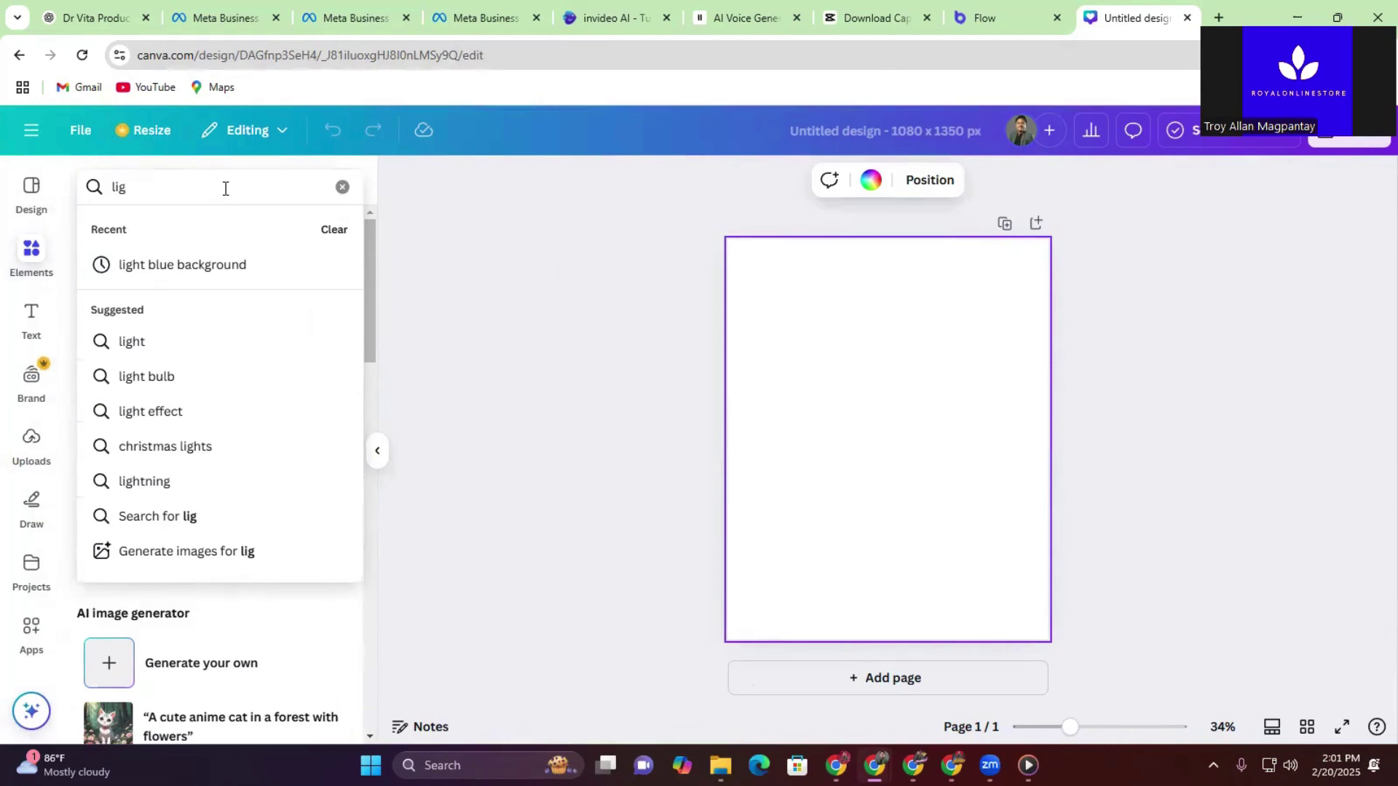
{"action": "type", "text": "ht"}
{"action": "left_click", "coordinate": [211, 274]}
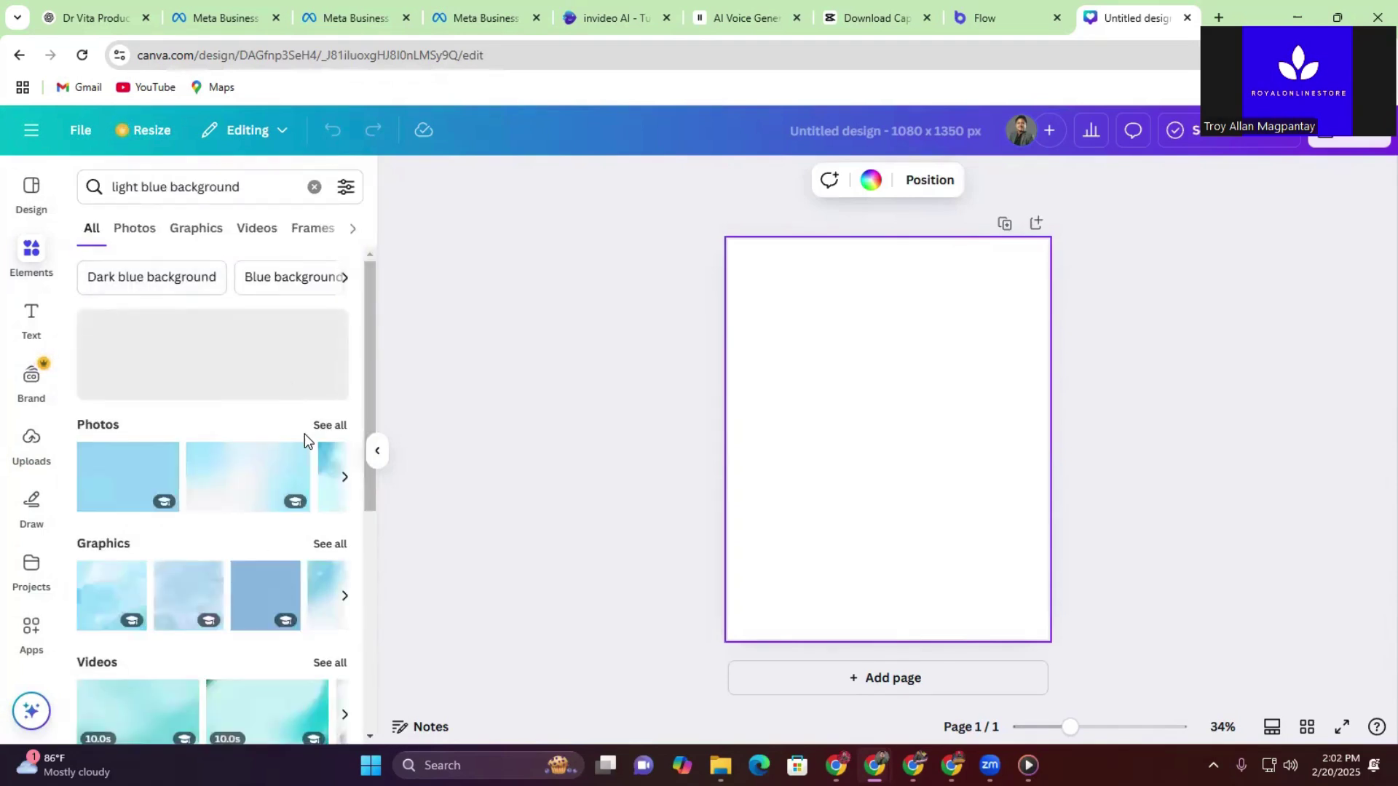
Step: Add the grey-blue studio backdrop photo with a glowing floor band from the photo results and set it as the page background
{"action": "scroll", "coordinate": [304, 434], "scroll_direction": "down", "scroll_amount": 3}
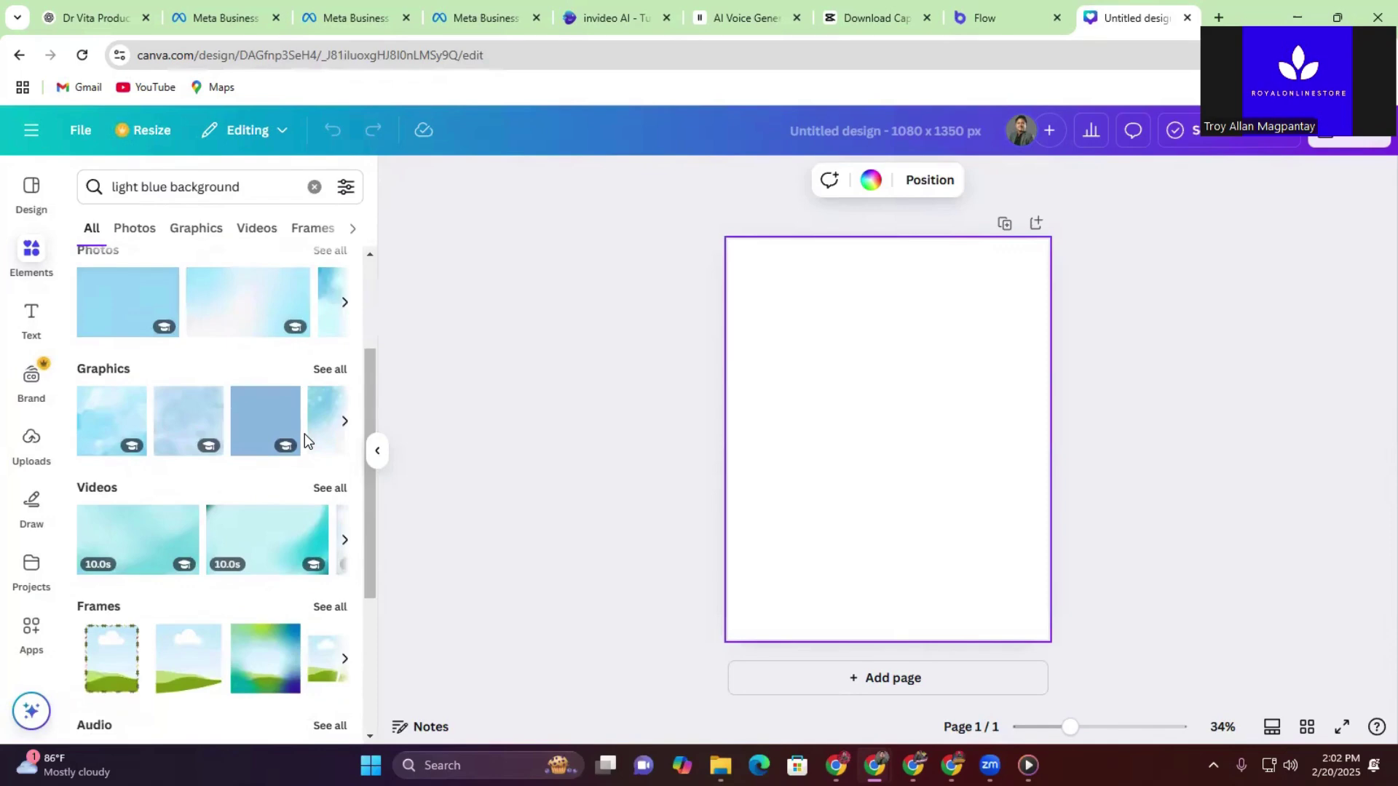
{"action": "scroll", "coordinate": [304, 434], "scroll_direction": "down", "scroll_amount": 2}
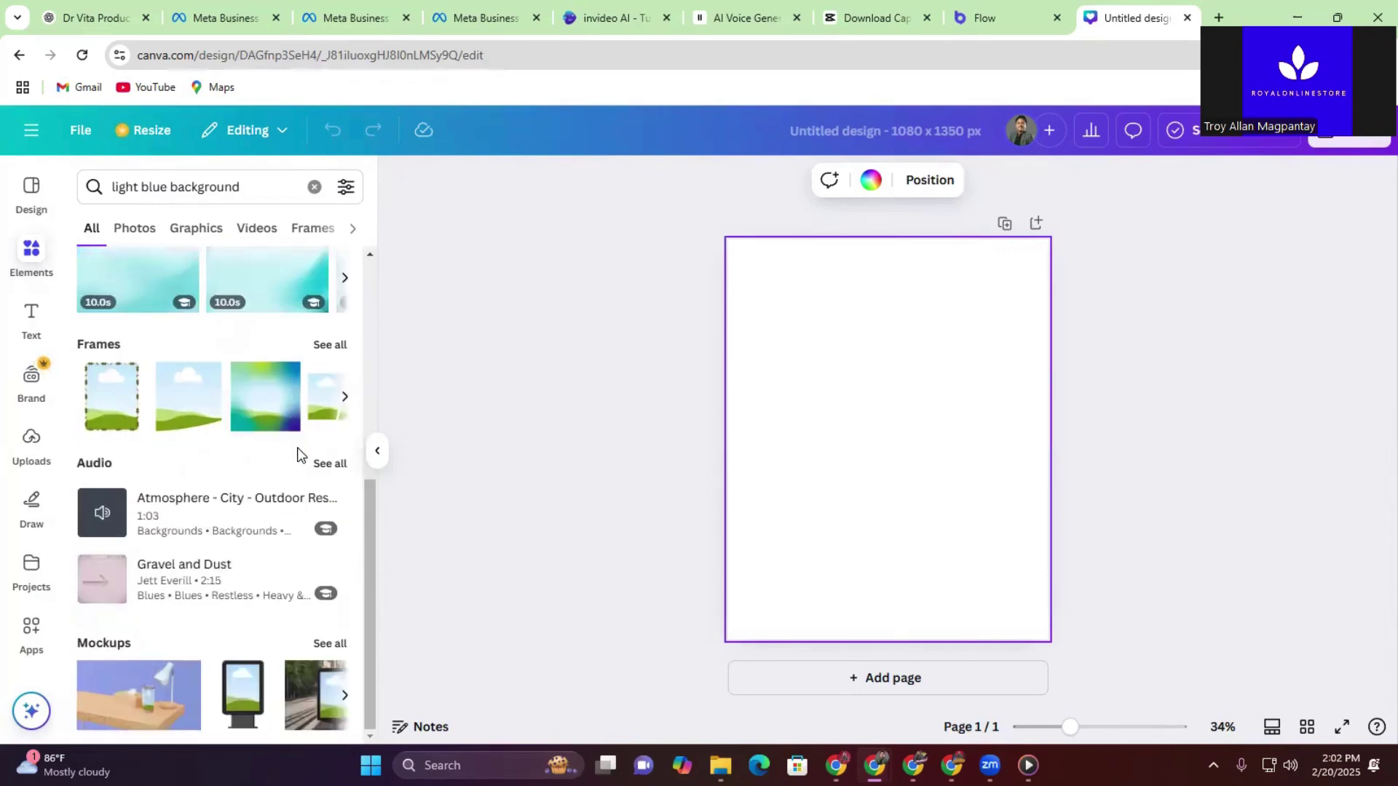
{"action": "scroll", "coordinate": [264, 433], "scroll_direction": "up", "scroll_amount": 3}
{"action": "scroll", "coordinate": [264, 432], "scroll_direction": "up", "scroll_amount": 2}
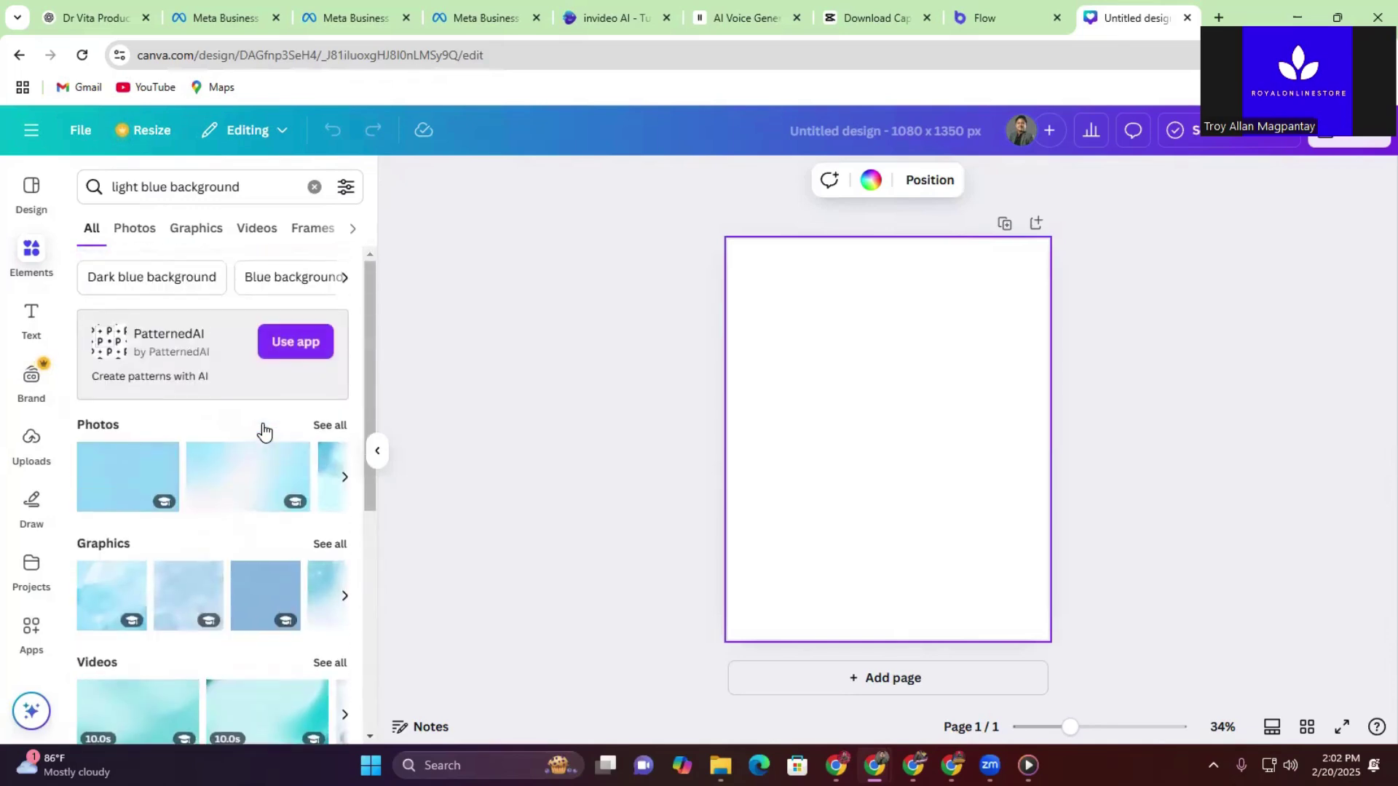
{"action": "left_click", "coordinate": [330, 428]}
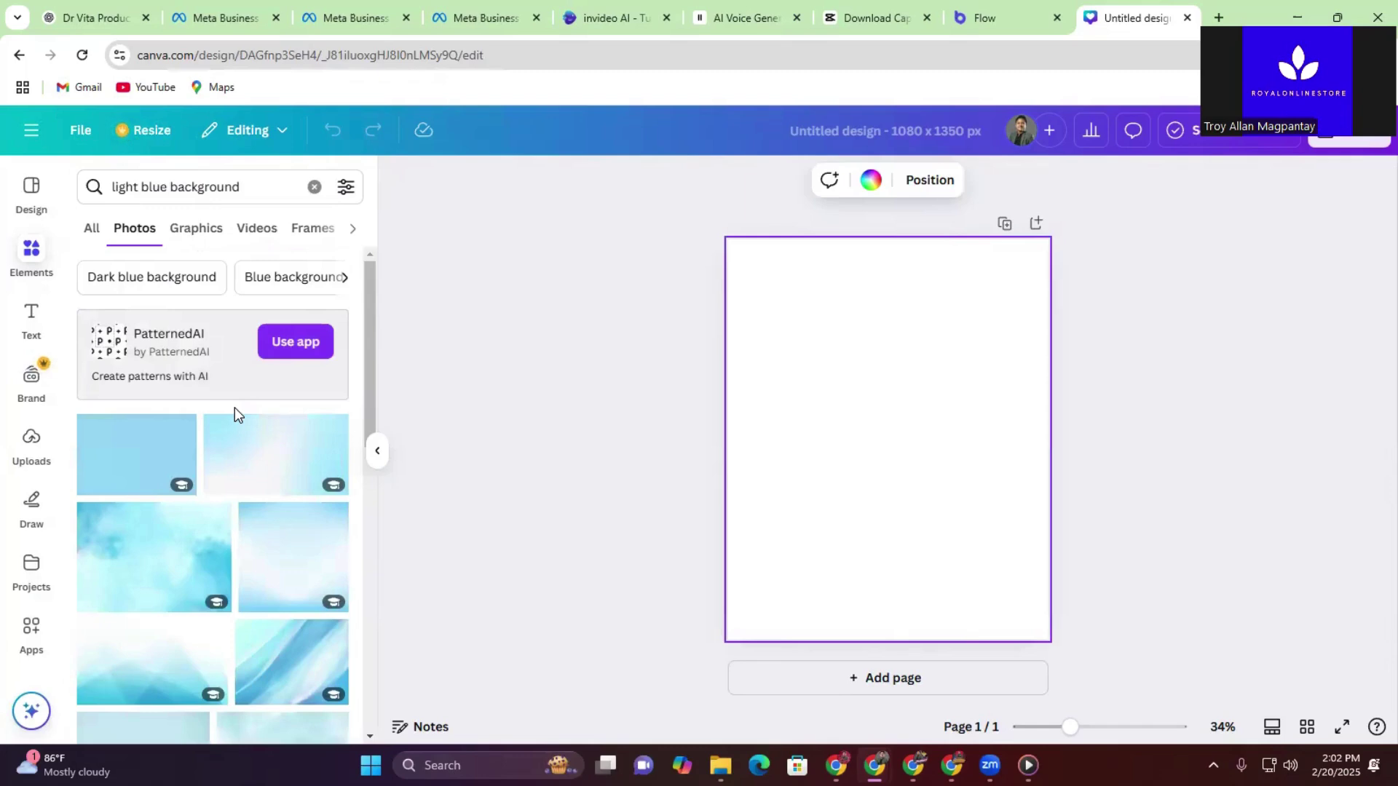
{"action": "scroll", "coordinate": [234, 414], "scroll_direction": "down", "scroll_amount": 4}
{"action": "scroll", "coordinate": [234, 414], "scroll_direction": "down", "scroll_amount": 4}
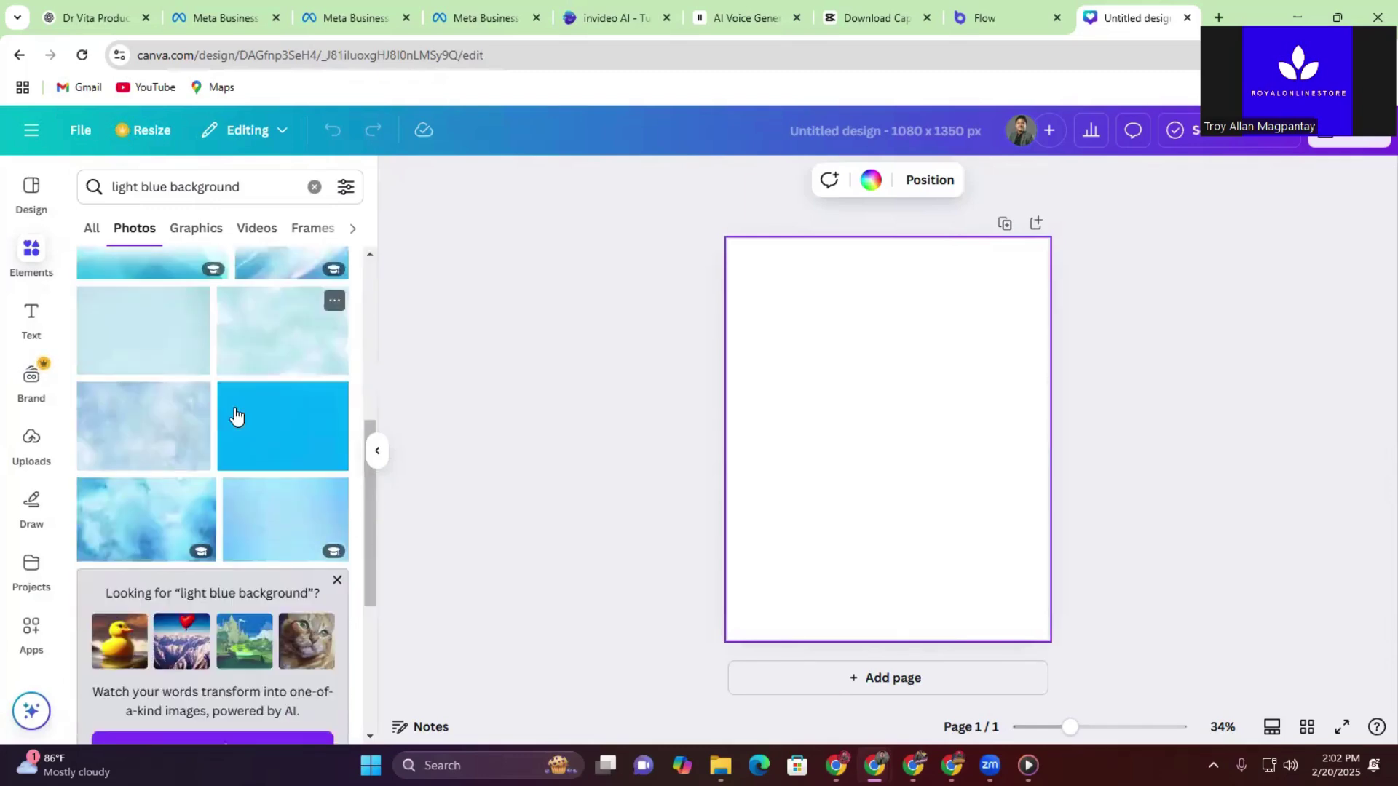
{"action": "scroll", "coordinate": [254, 412], "scroll_direction": "down", "scroll_amount": 6}
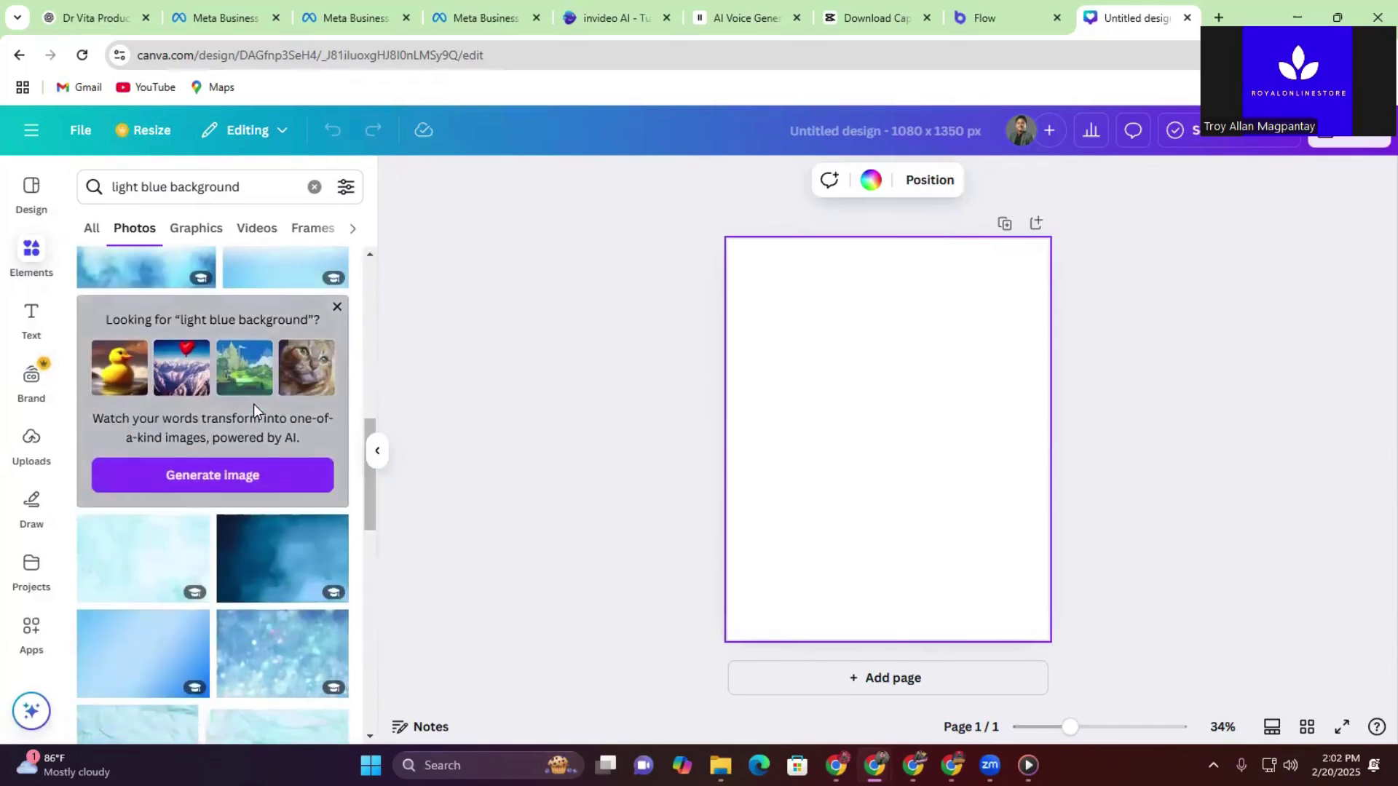
{"action": "scroll", "coordinate": [254, 413], "scroll_direction": "down", "scroll_amount": 5}
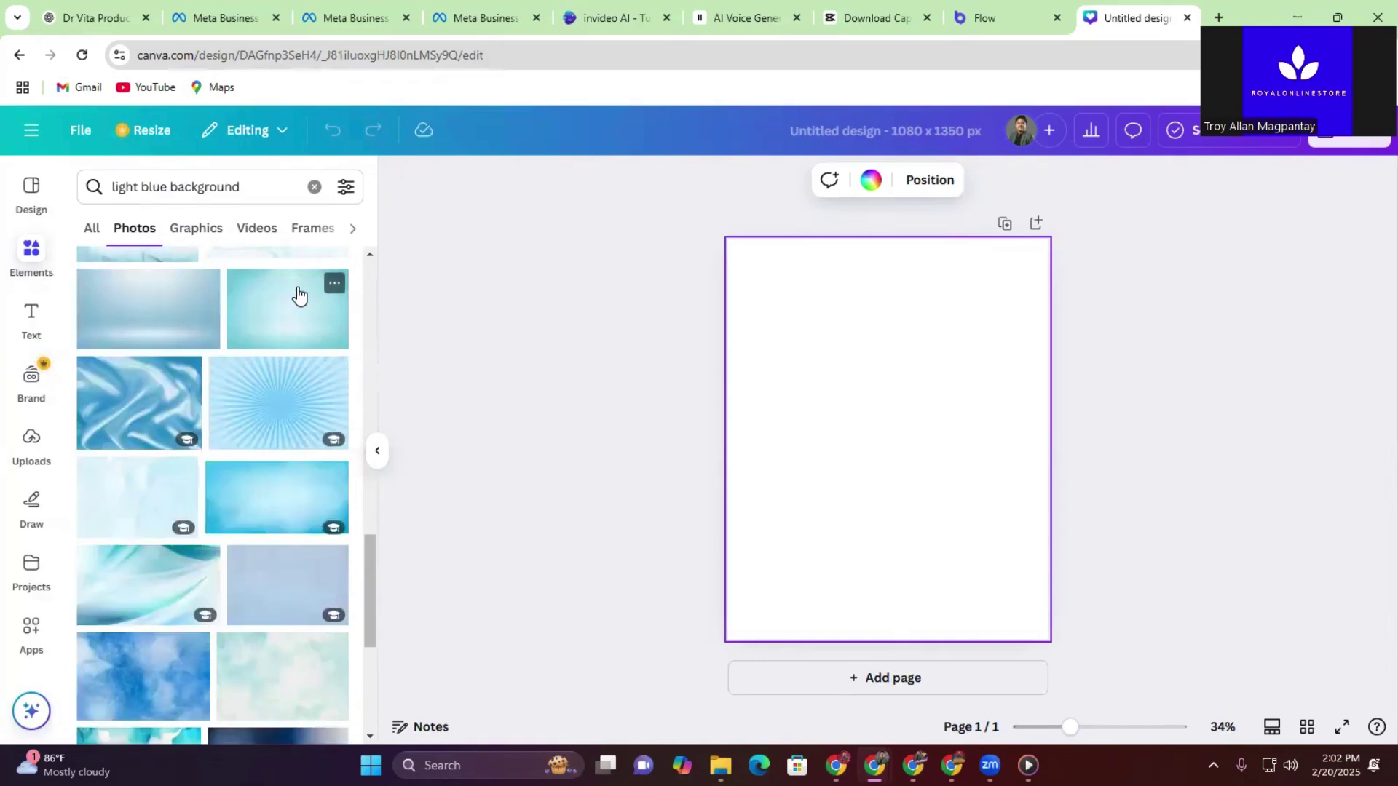
{"action": "left_click", "coordinate": [149, 320]}
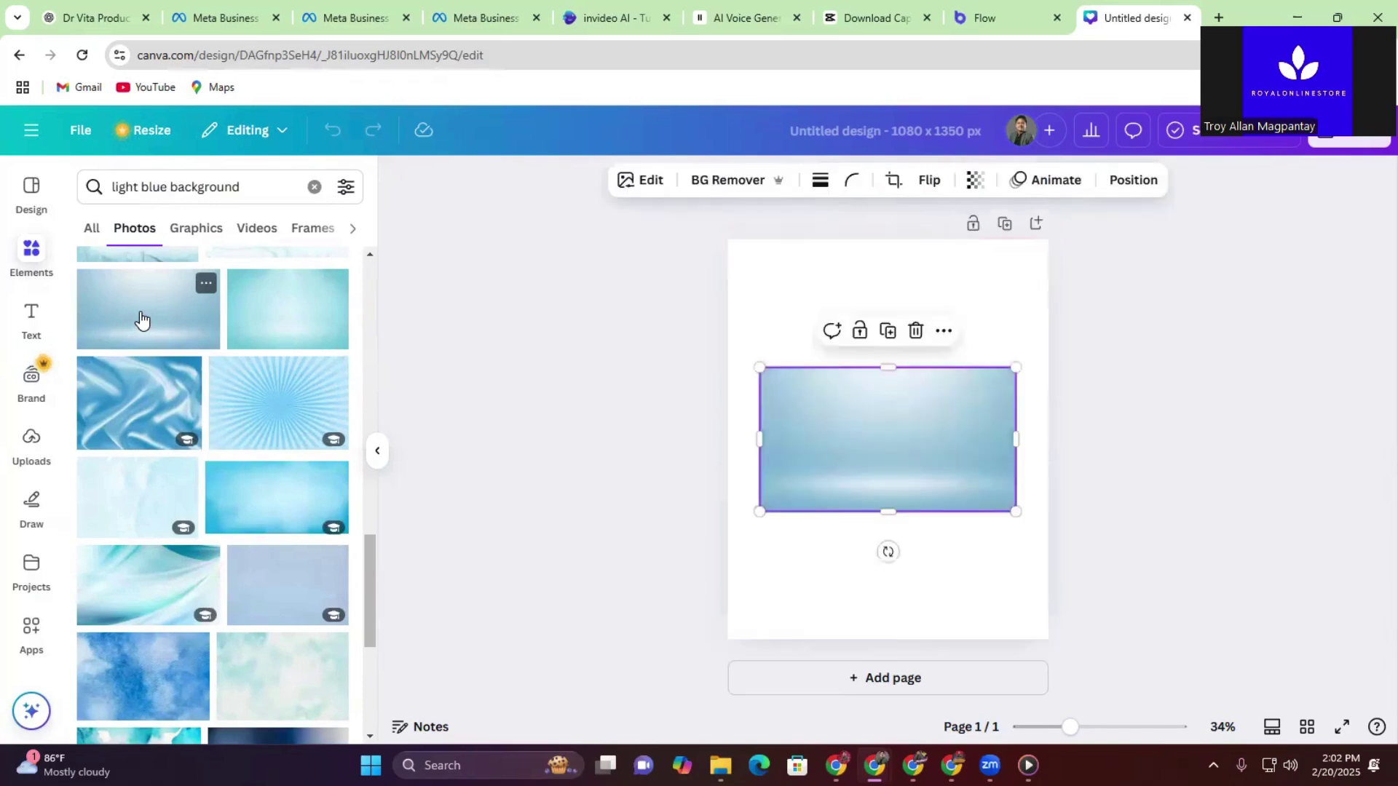
{"action": "right_click", "coordinate": [897, 431]}
{"action": "left_click", "coordinate": [1037, 654]}
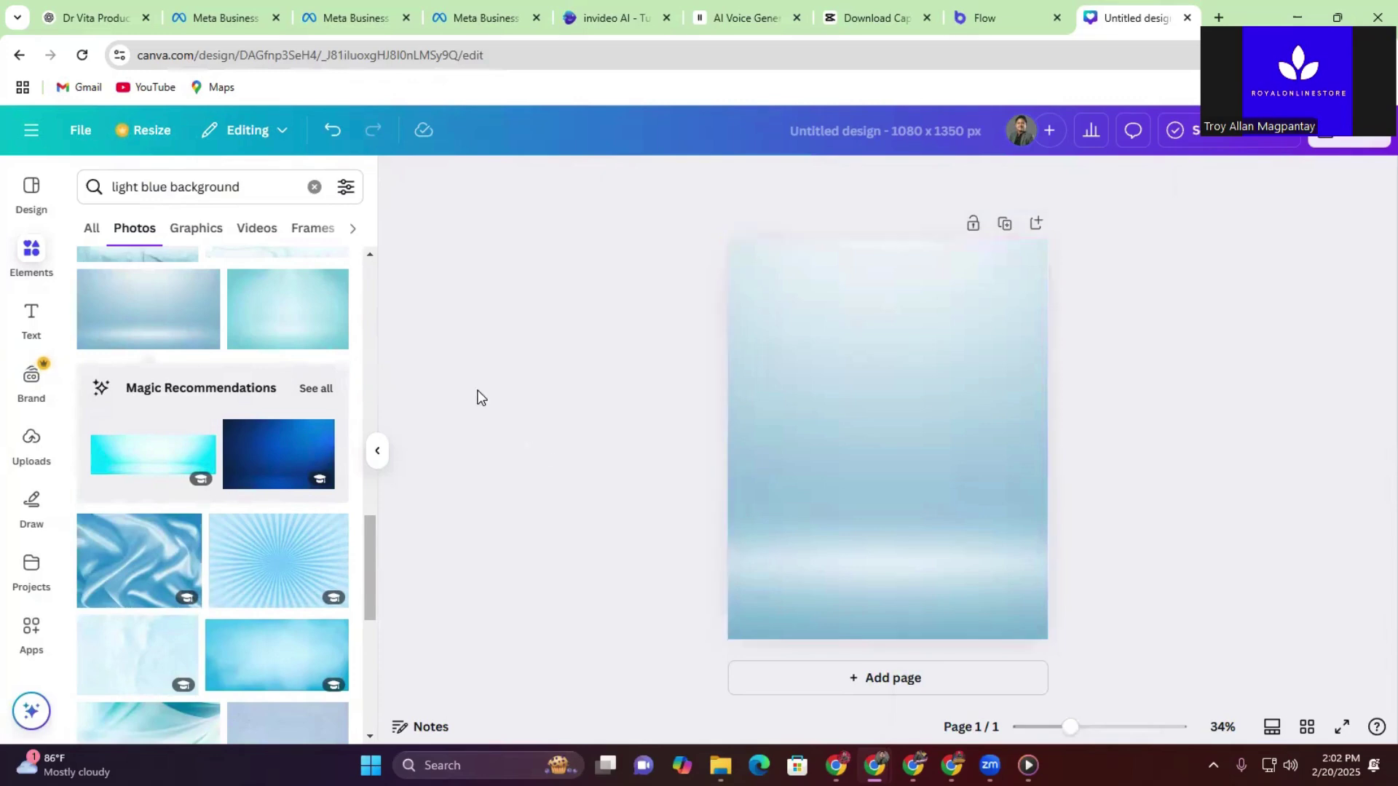
{"action": "left_click", "coordinate": [924, 428]}
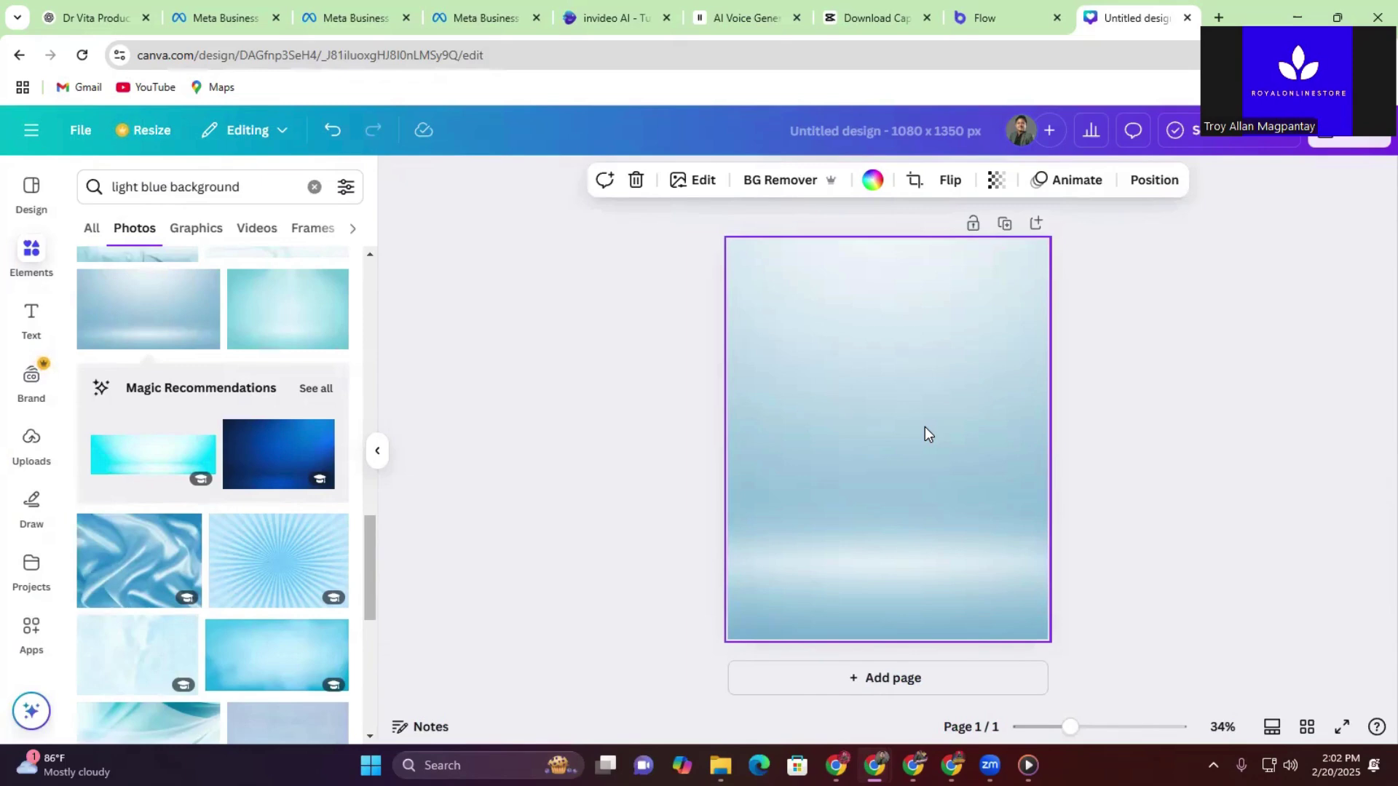
Step: Search the elements for "mobile phone frame" and add the first phone frame to the page
{"action": "left_click", "coordinate": [312, 188]}
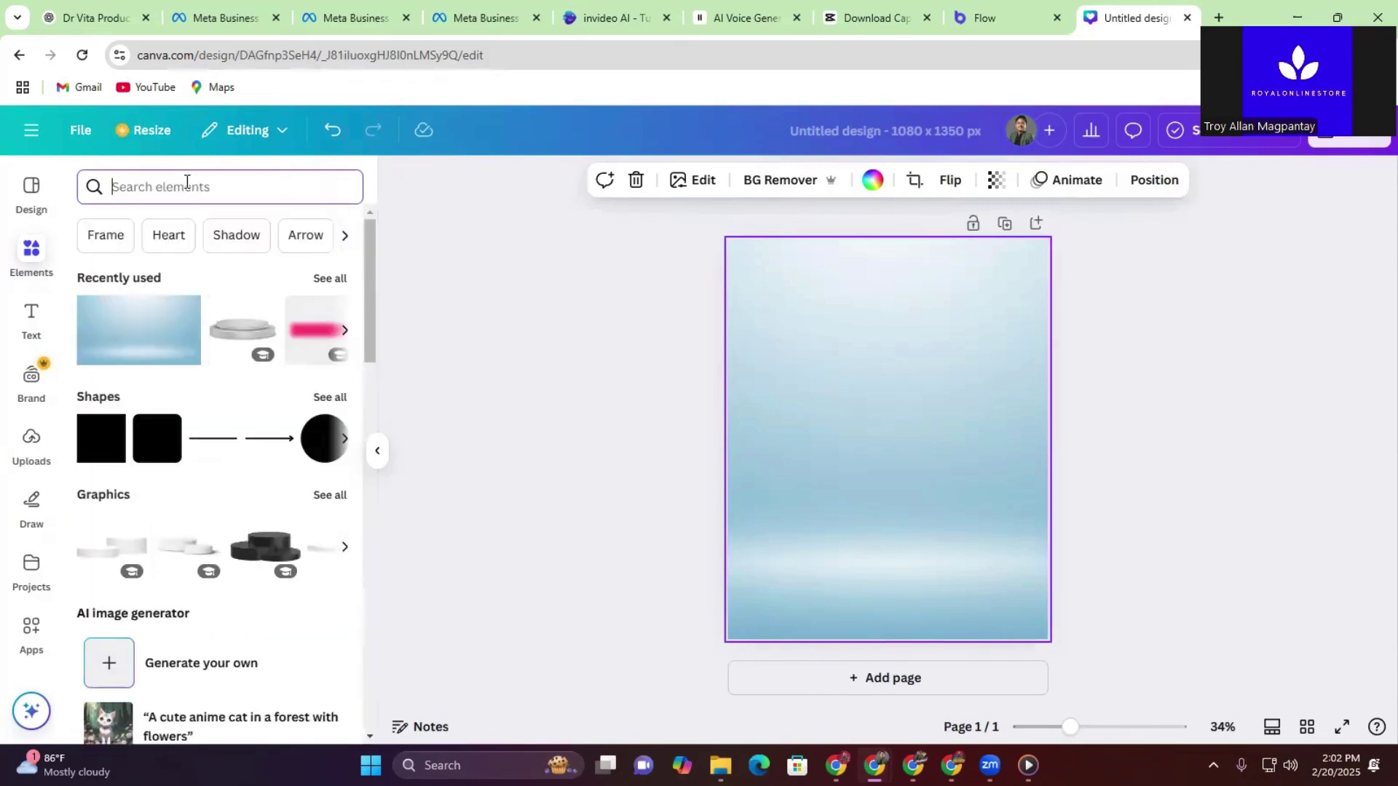
{"action": "type", "text": "phone"}
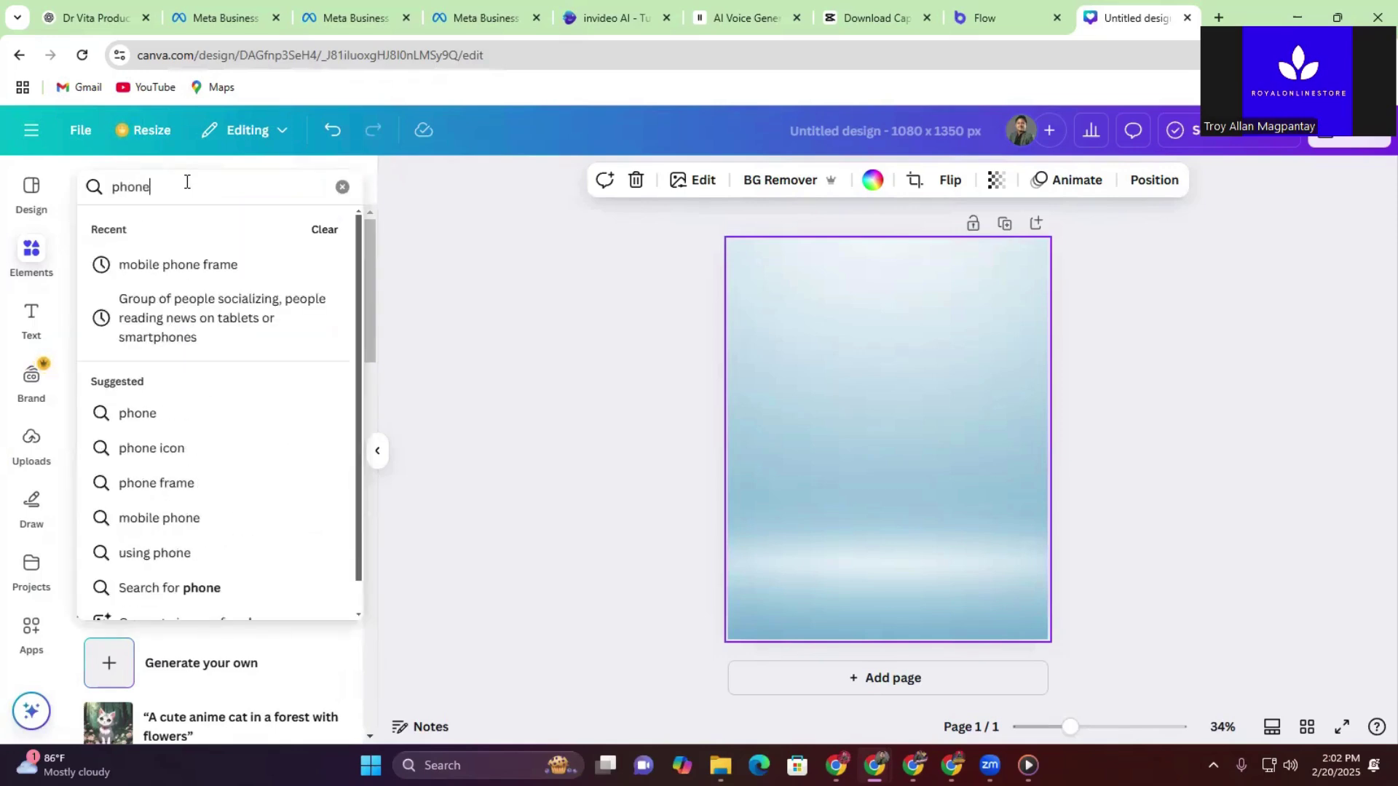
{"action": "type", "text": " frame"}
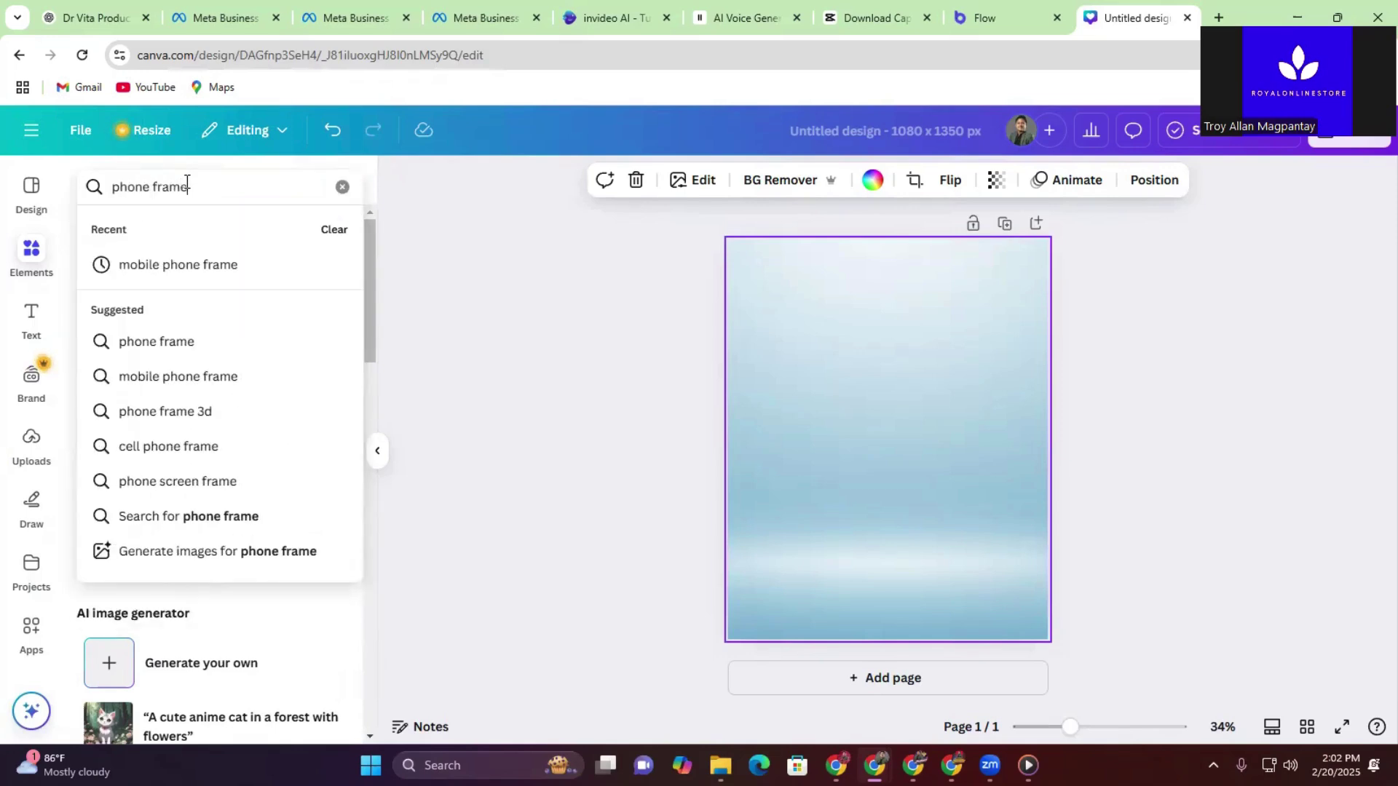
{"action": "left_click", "coordinate": [206, 275]}
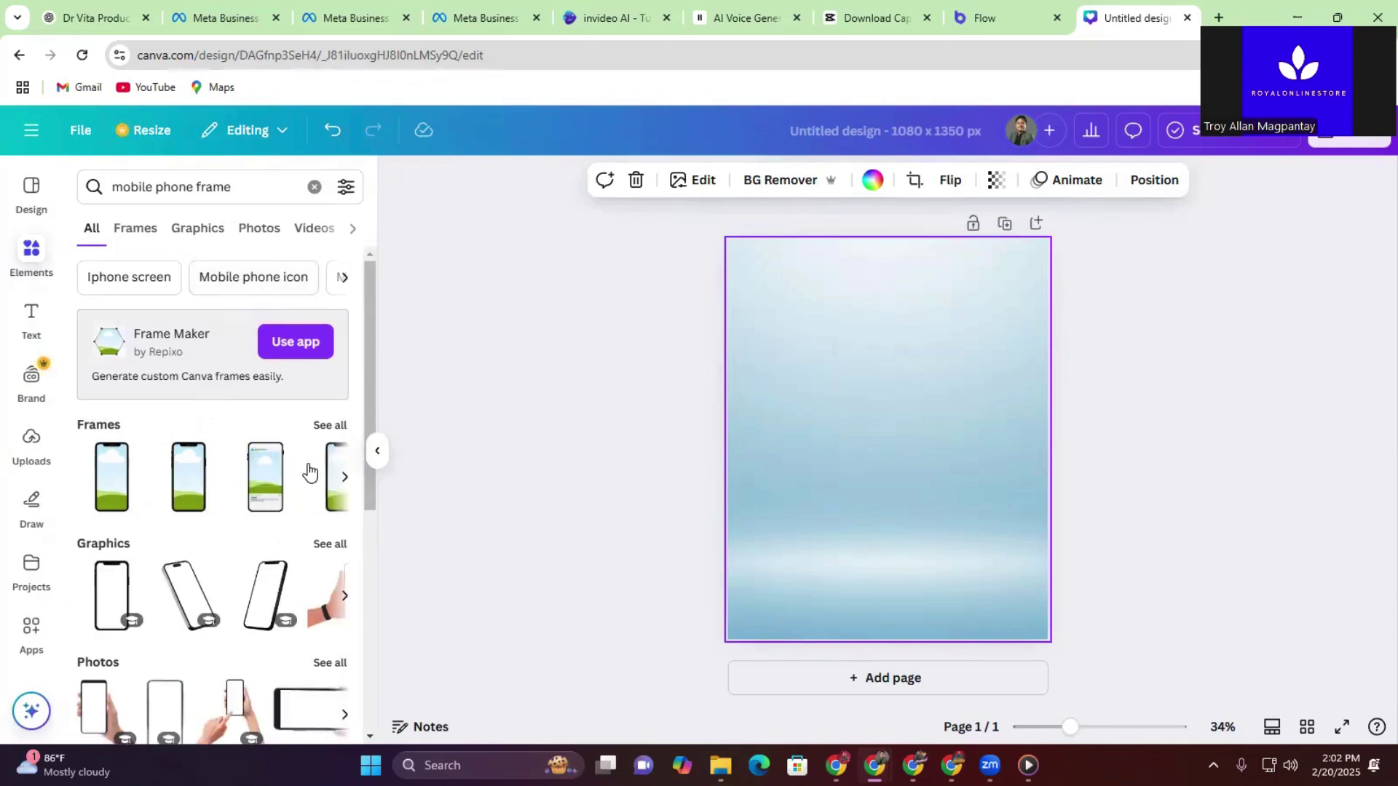
{"action": "left_click", "coordinate": [124, 482]}
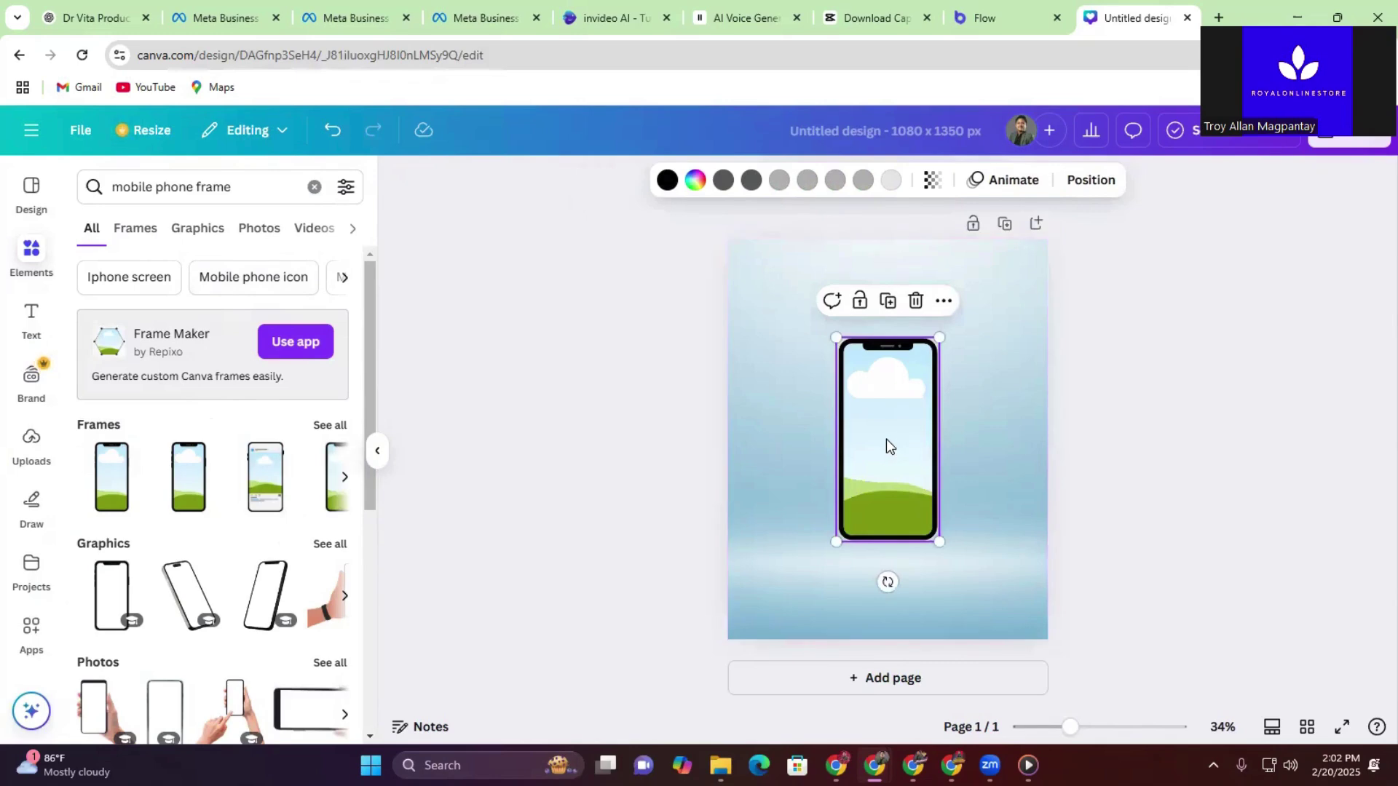
Step: Shrink the phone frame to about half its size and arrange two copies side by side in the middle of the page
{"action": "left_click_drag", "start_coordinate": [941, 340], "coordinate": [881, 447]}
{"action": "left_click_drag", "start_coordinate": [851, 492], "coordinate": [942, 443]}
{"action": "left_click", "coordinate": [832, 386]}
{"action": "left_click", "coordinate": [824, 439], "text": "shift"}
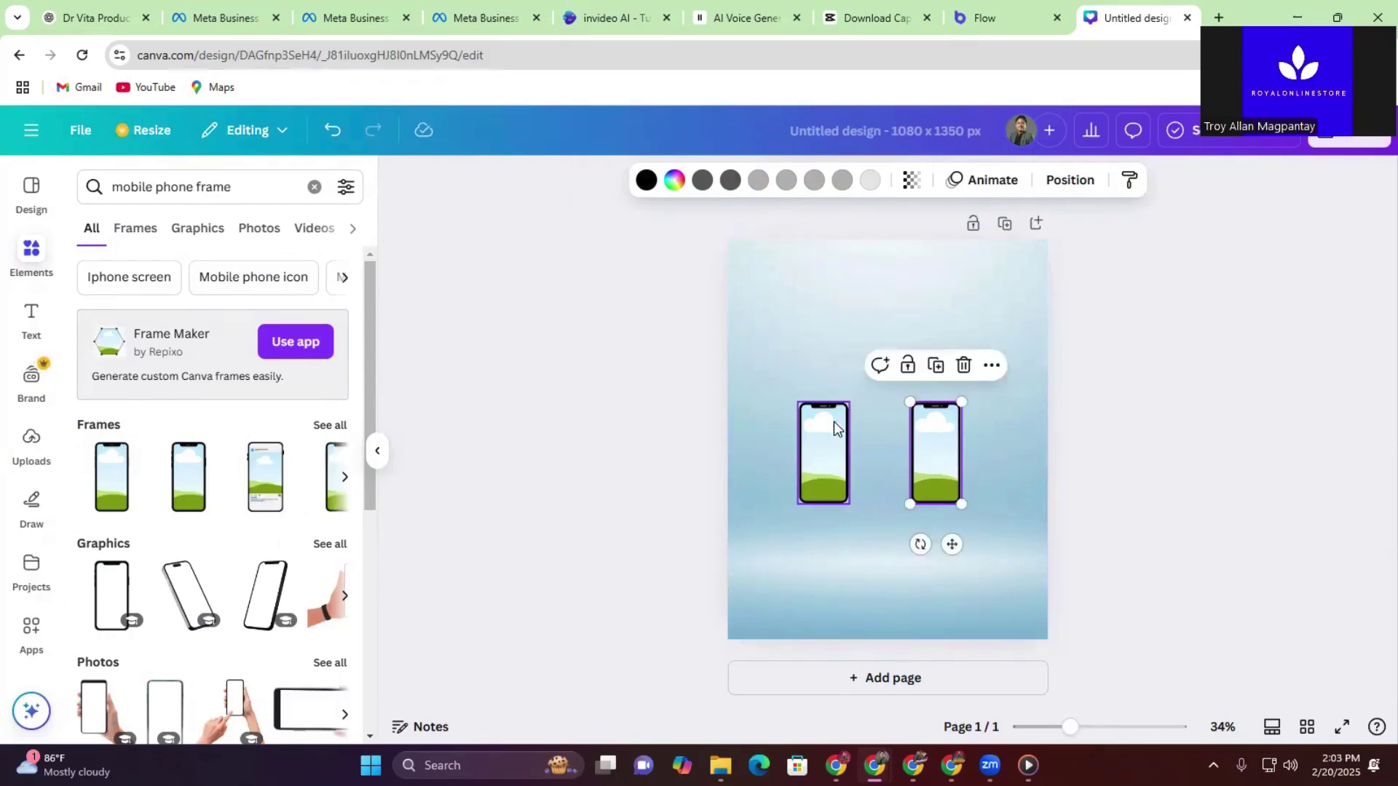
Step: Enlarge both phone frames slightly, keeping them equal in size and side by side
{"action": "left_click", "coordinate": [834, 428]}
{"action": "left_click_drag", "start_coordinate": [849, 402], "coordinate": [900, 381]}
{"action": "left_click", "coordinate": [927, 434]}
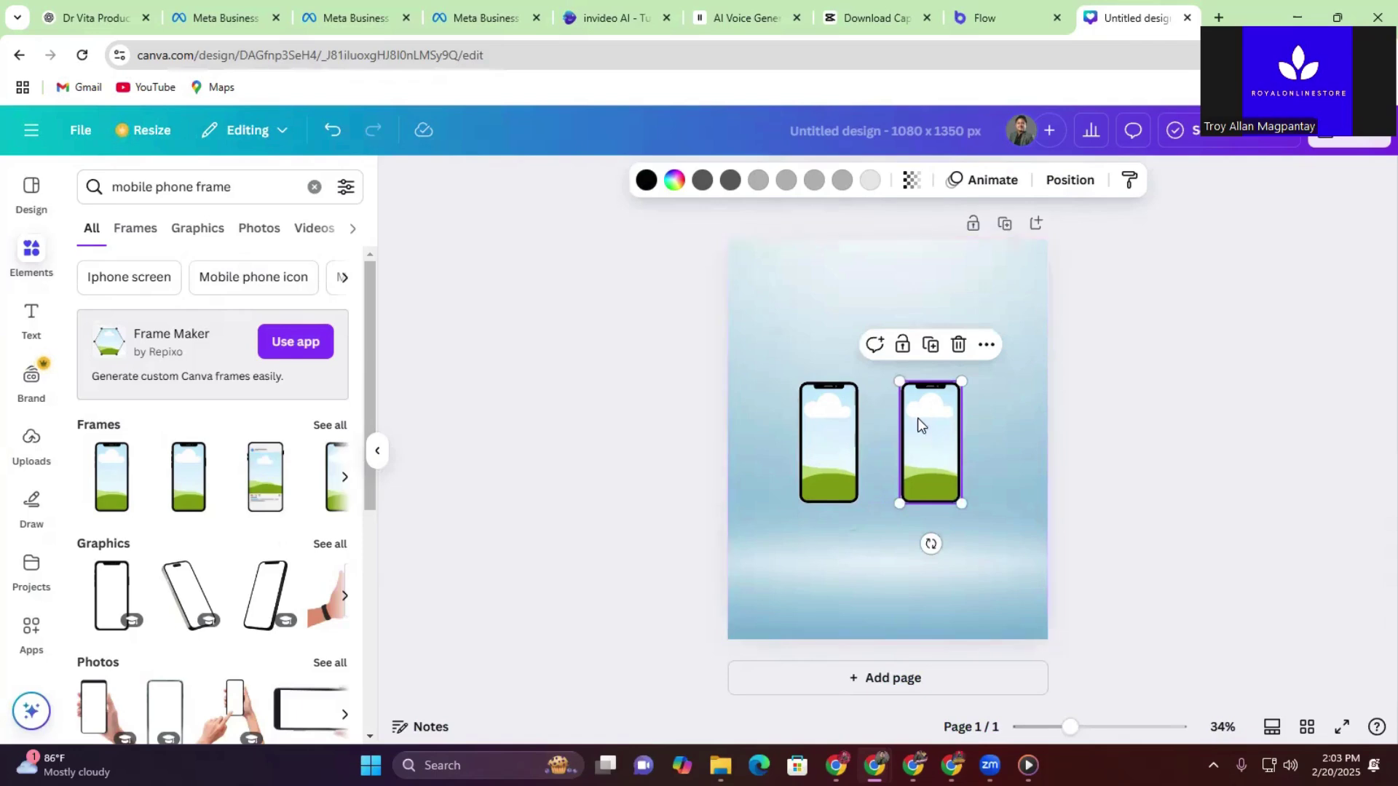
Step: Replace the left phone frame with a duplicate of the right one, placed level with it
{"action": "left_click", "coordinate": [830, 399]}
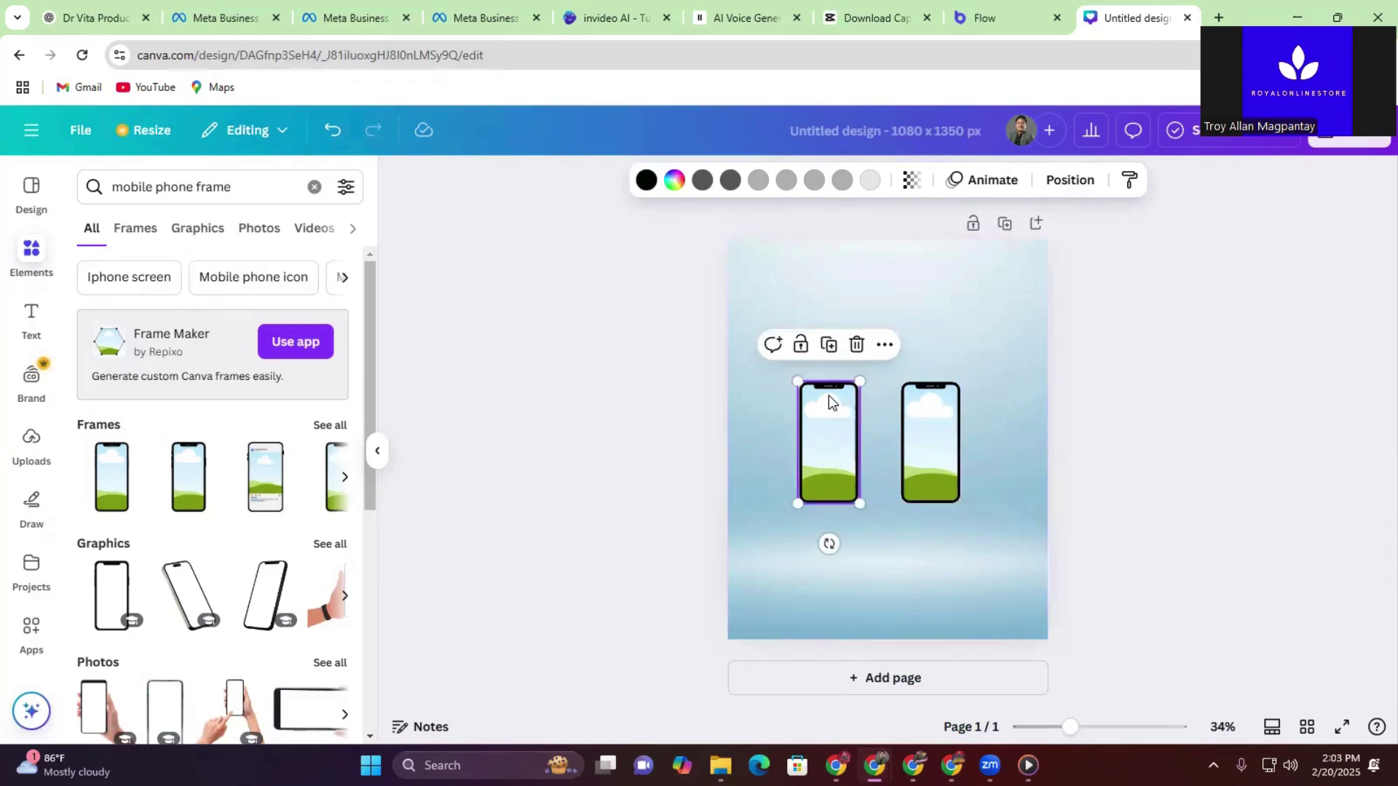
{"action": "left_click", "coordinate": [857, 345]}
{"action": "left_click", "coordinate": [920, 405]}
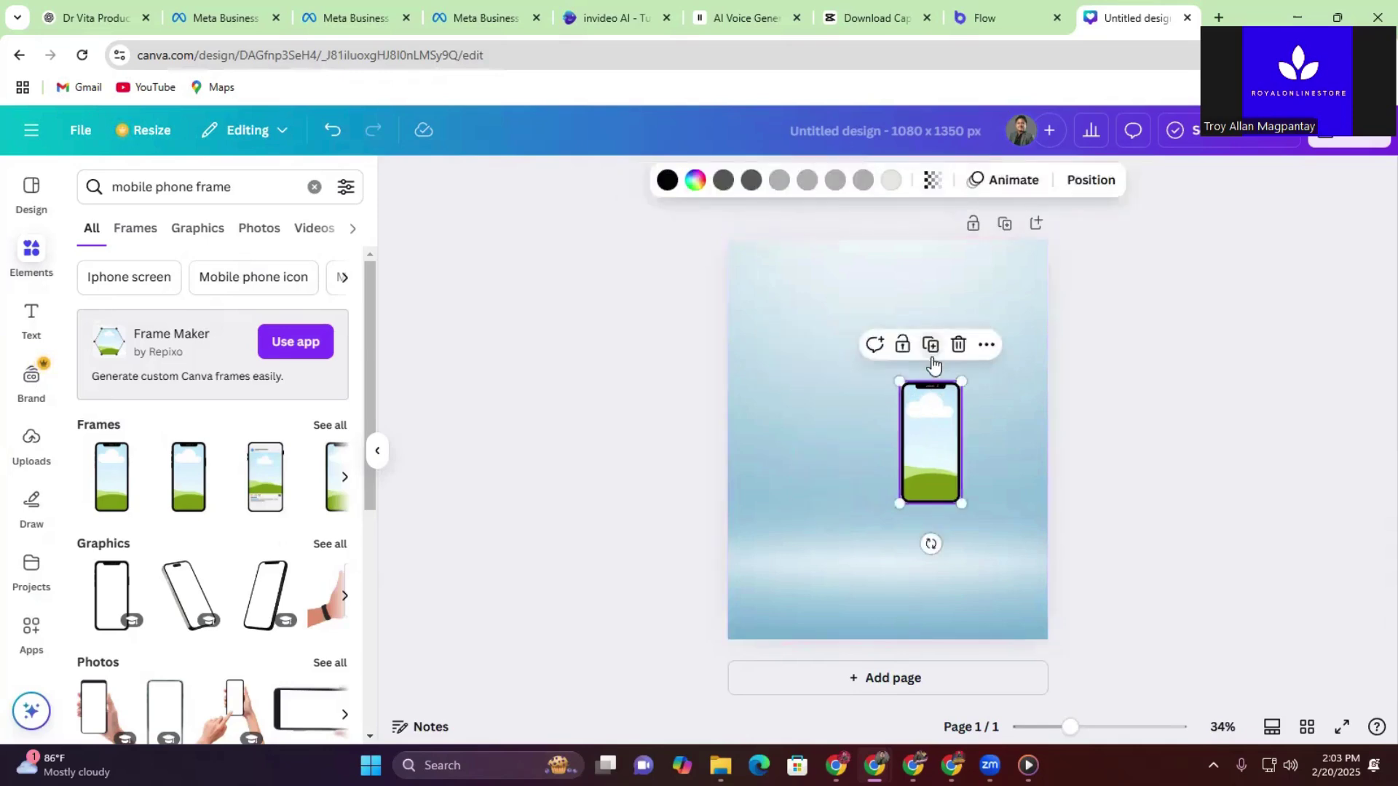
{"action": "left_click", "coordinate": [931, 353]}
{"action": "left_click_drag", "start_coordinate": [924, 440], "coordinate": [815, 437]}
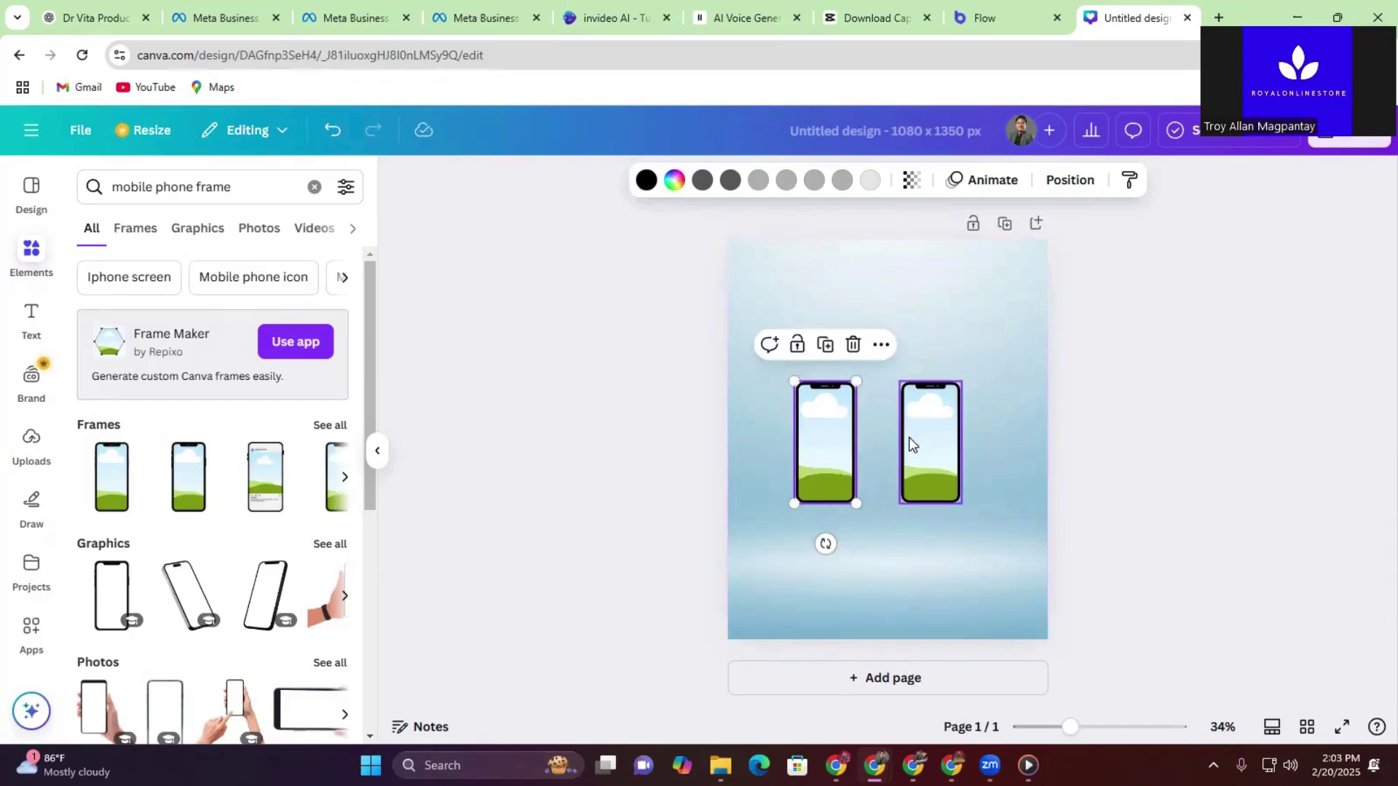
Step: Duplicate the left phone frame, place the copy lower and further left overlapping it in front, and enlarge the copy slightly
{"action": "left_click", "coordinate": [823, 351]}
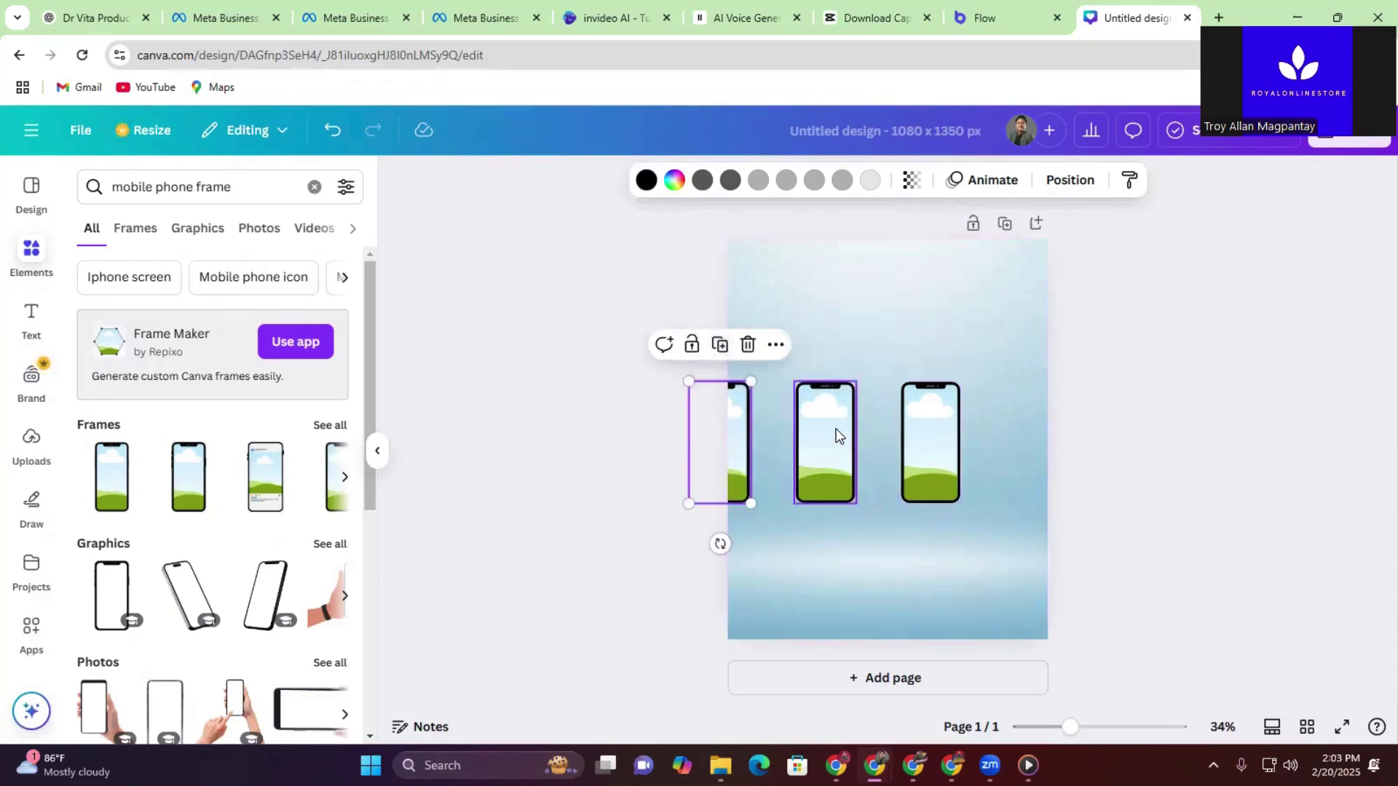
{"action": "left_click_drag", "start_coordinate": [737, 431], "coordinate": [816, 466]}
{"action": "left_click_drag", "start_coordinate": [812, 466], "coordinate": [806, 464]}
{"action": "left_click_drag", "start_coordinate": [820, 417], "coordinate": [826, 405]}
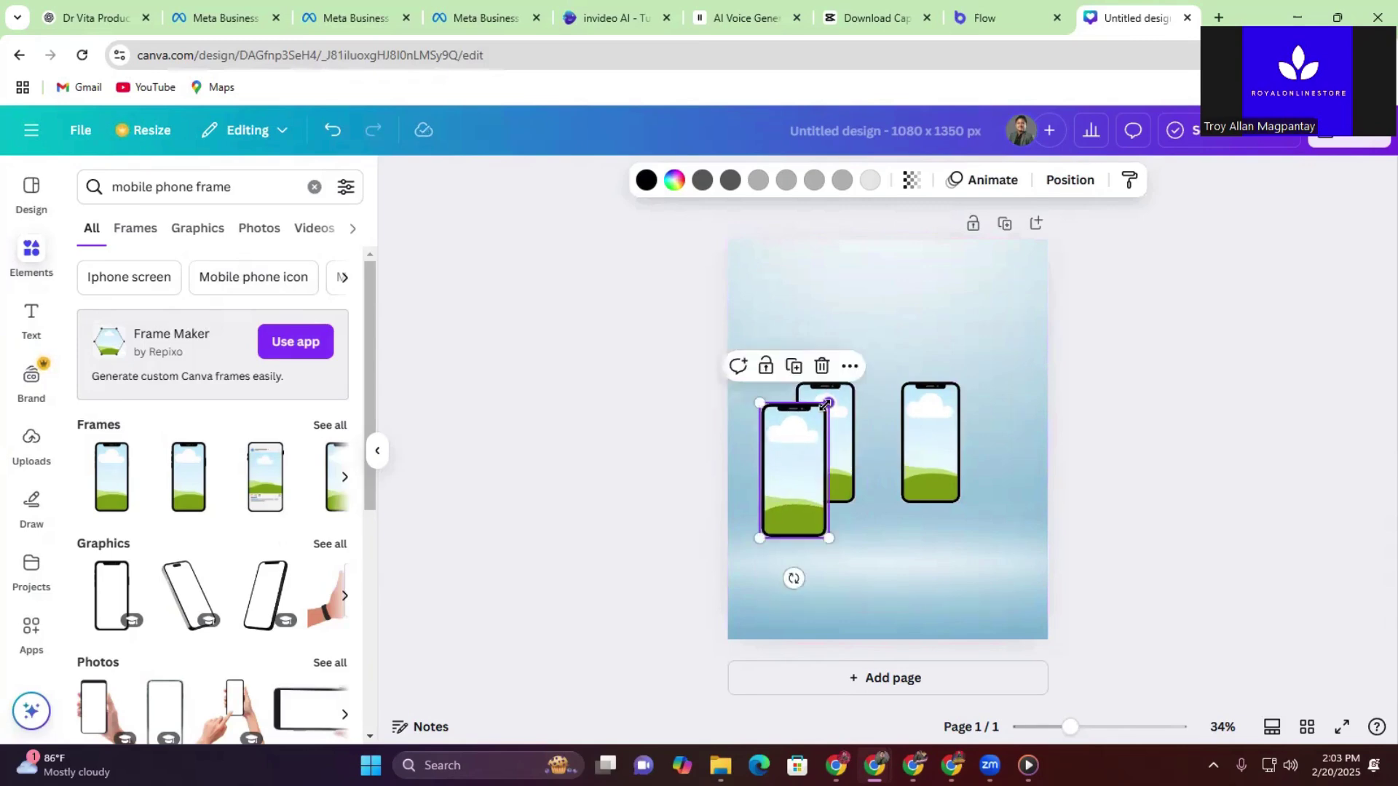
Step: Duplicate the front-left phone frame to form a matching front-right frame and a middle frame in front, and enlarge the middle one
{"action": "left_click", "coordinate": [794, 365]}
{"action": "left_click_drag", "start_coordinate": [769, 486], "coordinate": [878, 455]}
{"action": "left_click_drag", "start_coordinate": [843, 403], "coordinate": [825, 366]}
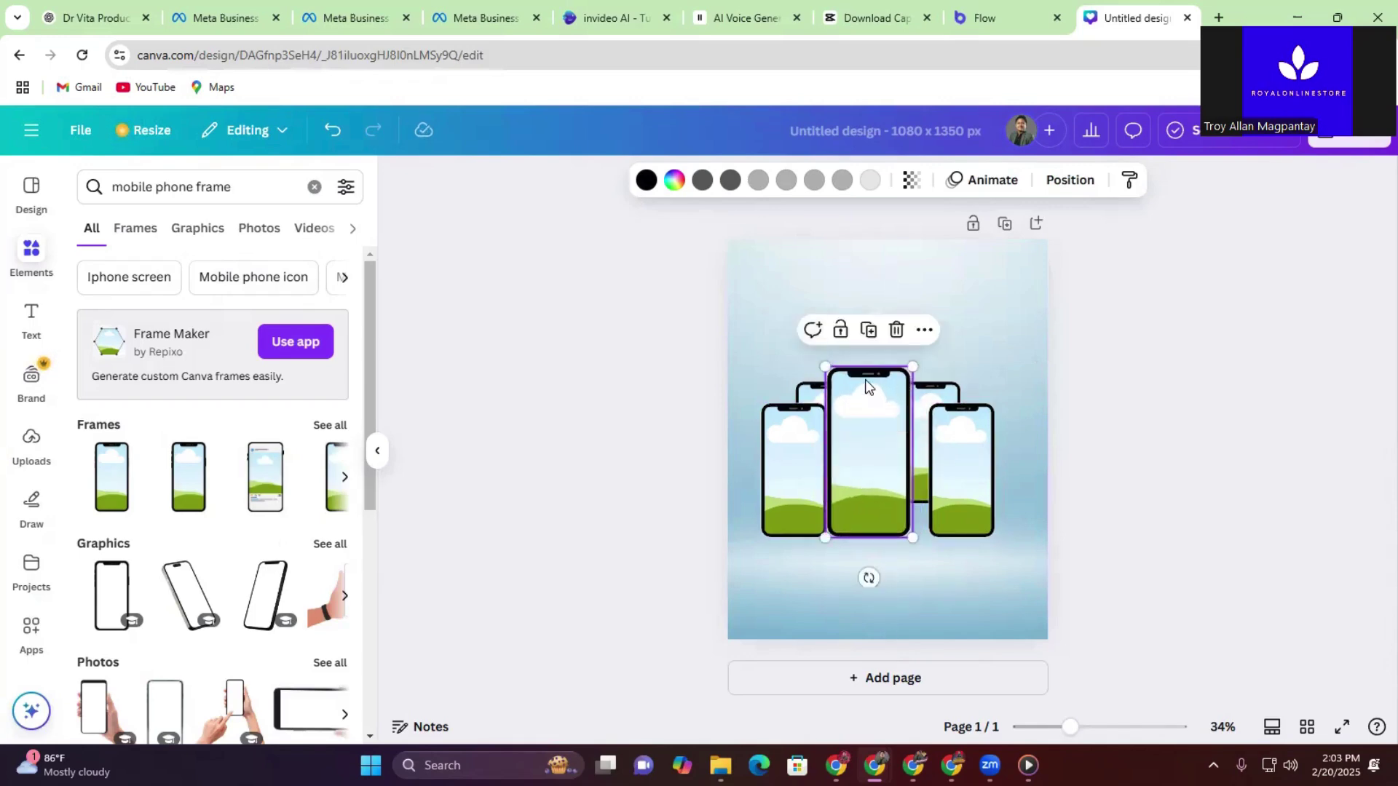
Step: Centre the large phone frame between the side frames and align its bottom edge with the two front frames
{"action": "left_click_drag", "start_coordinate": [881, 464], "coordinate": [892, 484]}
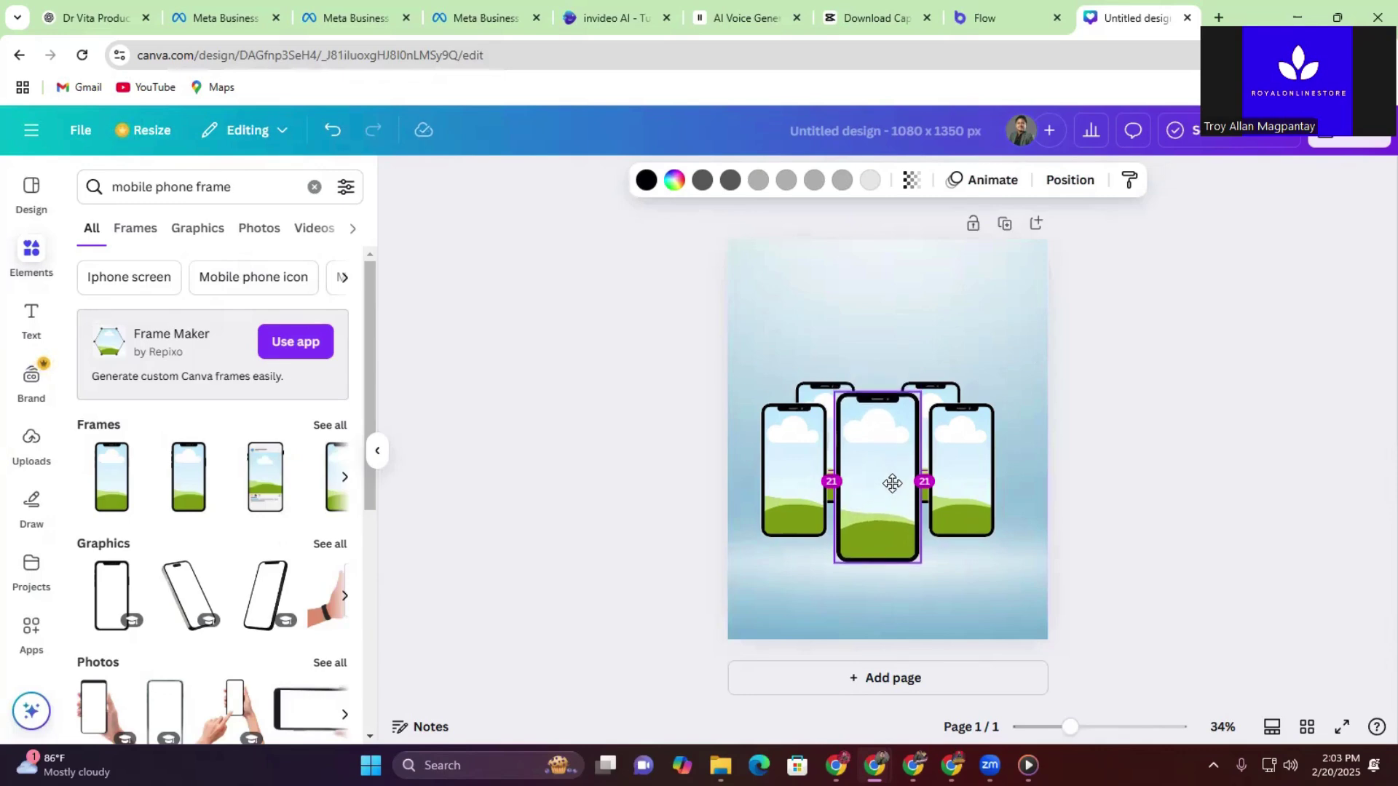
{"action": "left_click_drag", "start_coordinate": [893, 483], "coordinate": [892, 484]}
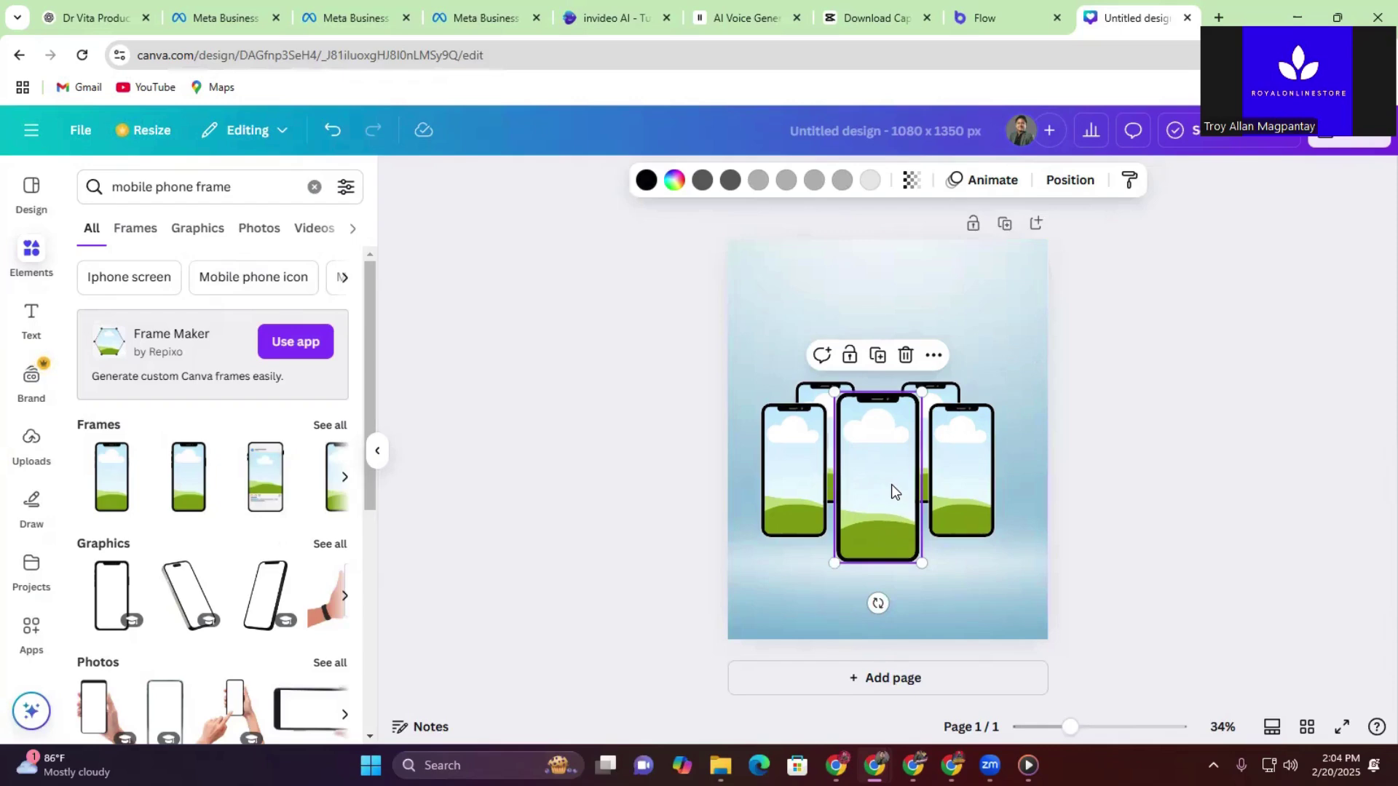
{"action": "left_click_drag", "start_coordinate": [892, 476], "coordinate": [893, 467]}
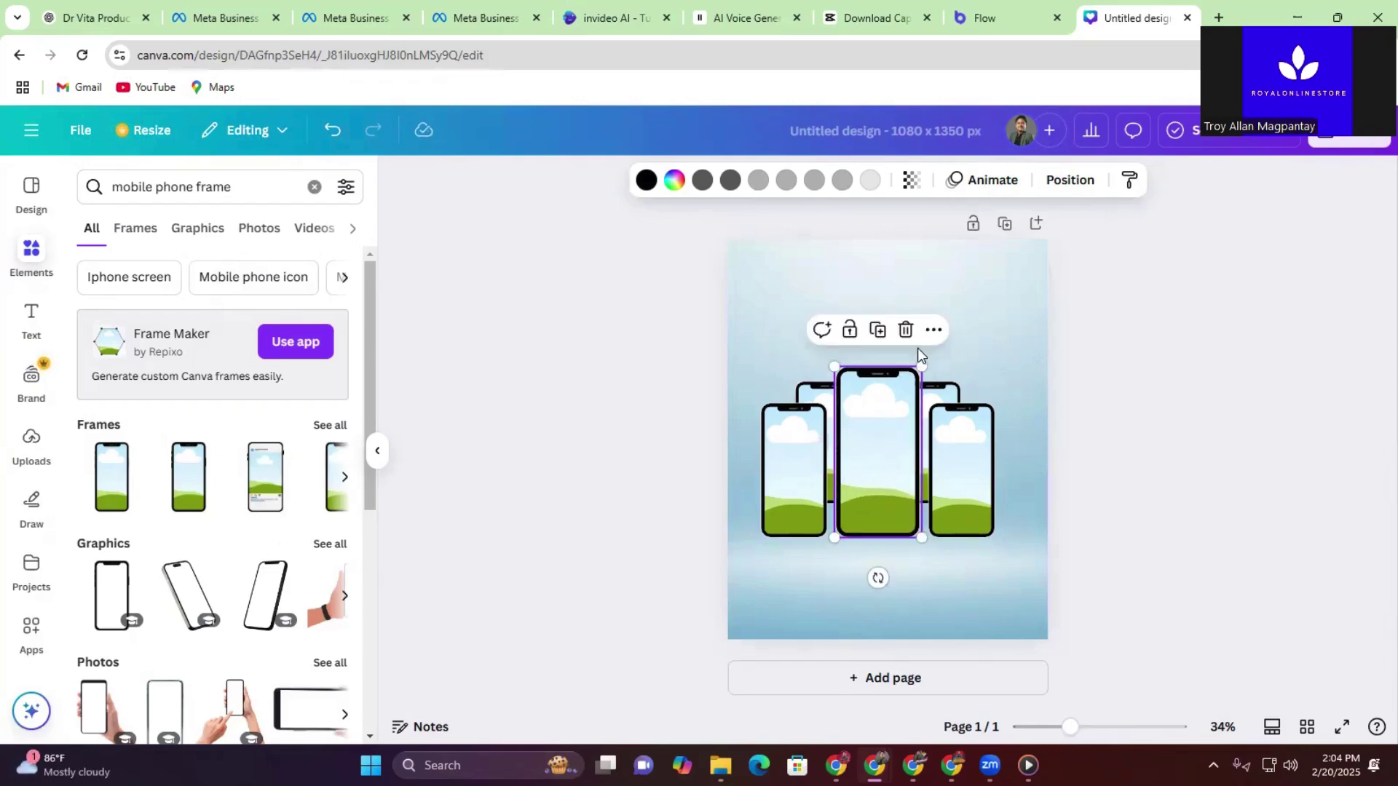
{"action": "left_click", "coordinate": [996, 335]}
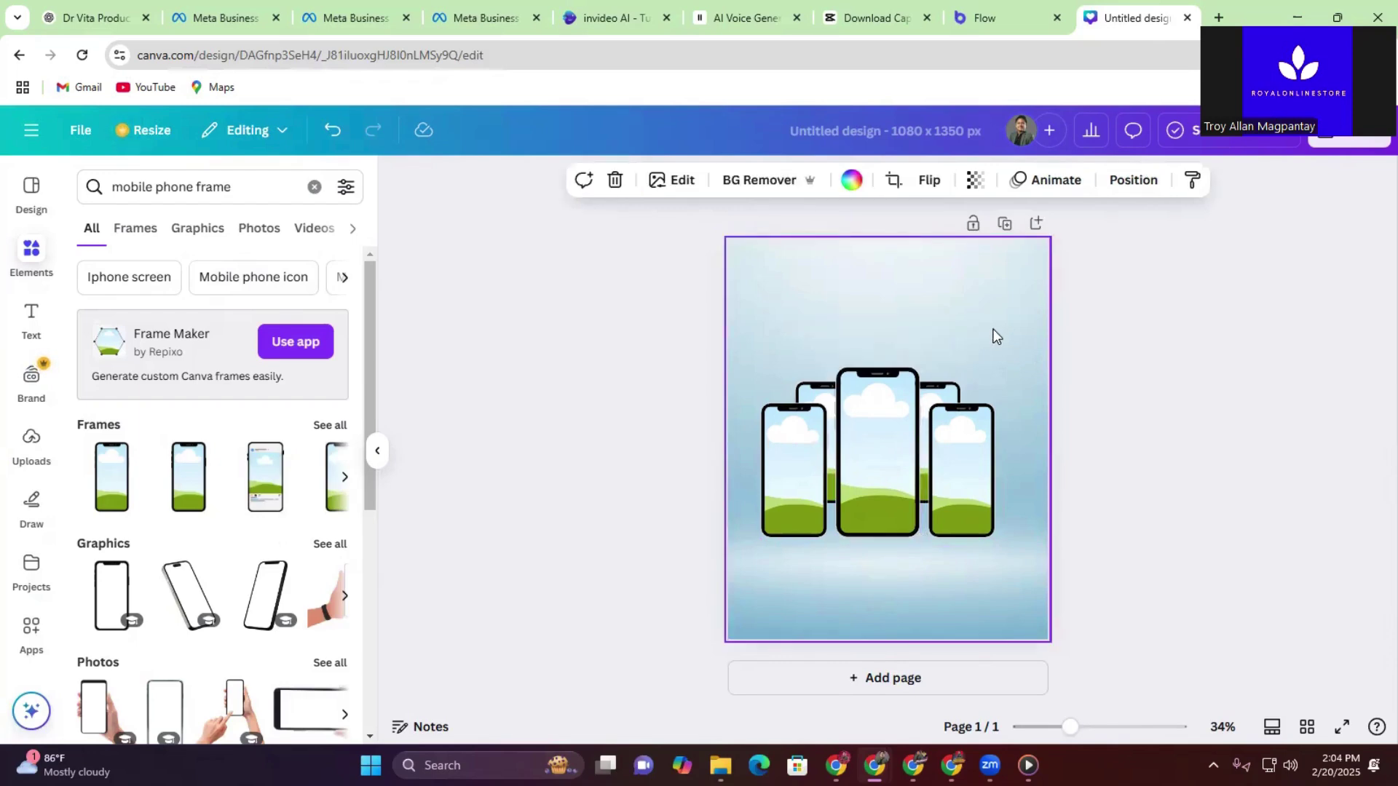
{"action": "key", "text": "Escape"}
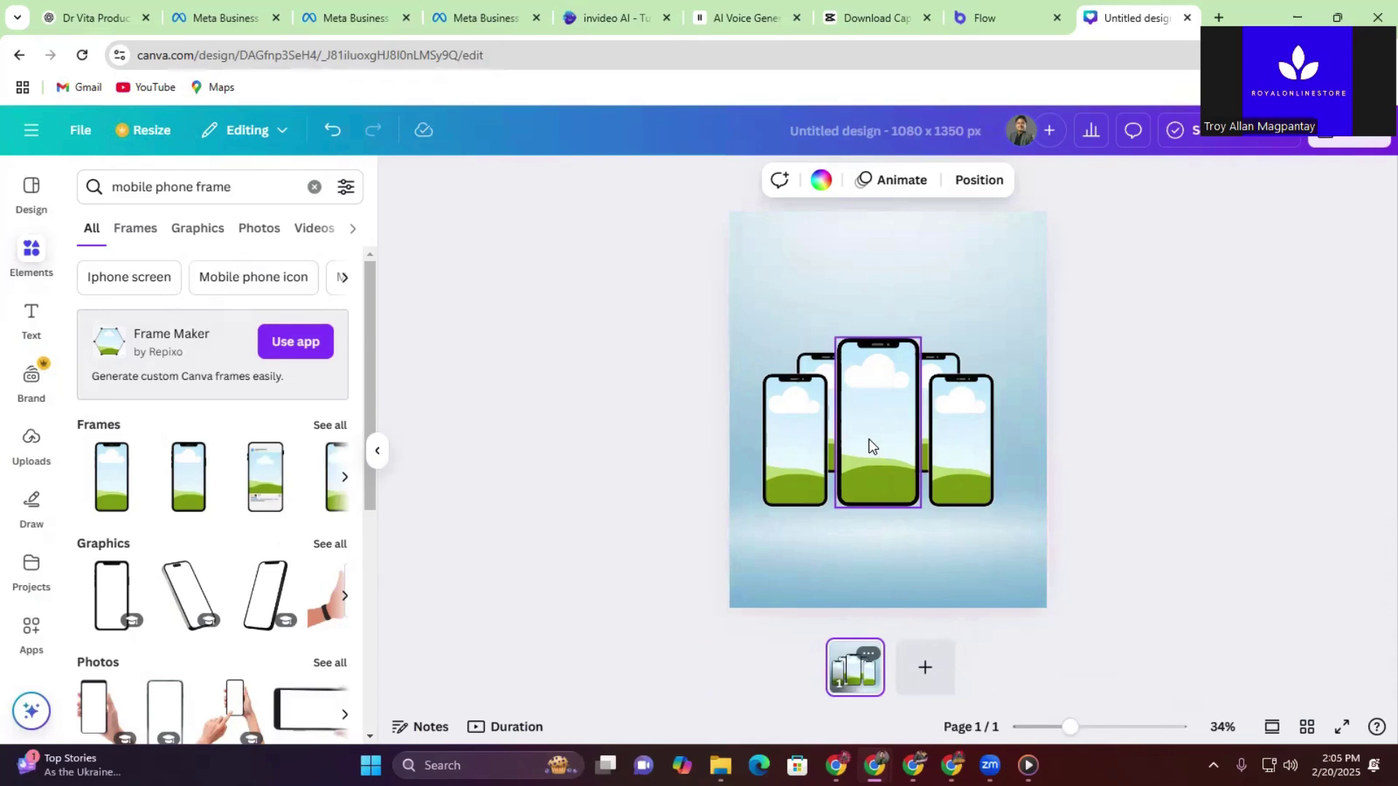
Step: Search the elements library for "pink shadow ring" and limit the results to graphics
{"action": "left_click", "coordinate": [314, 188]}
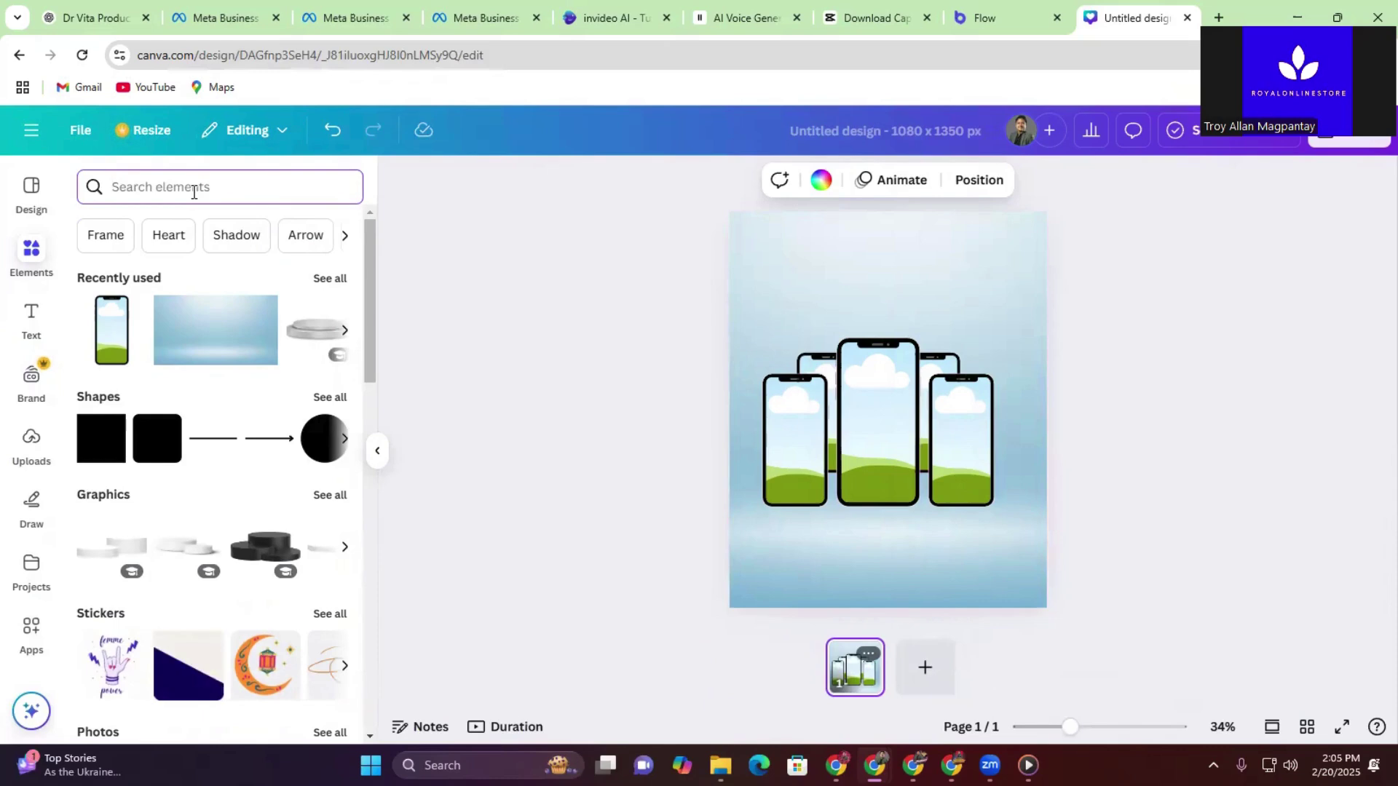
{"action": "type", "text": "pi"}
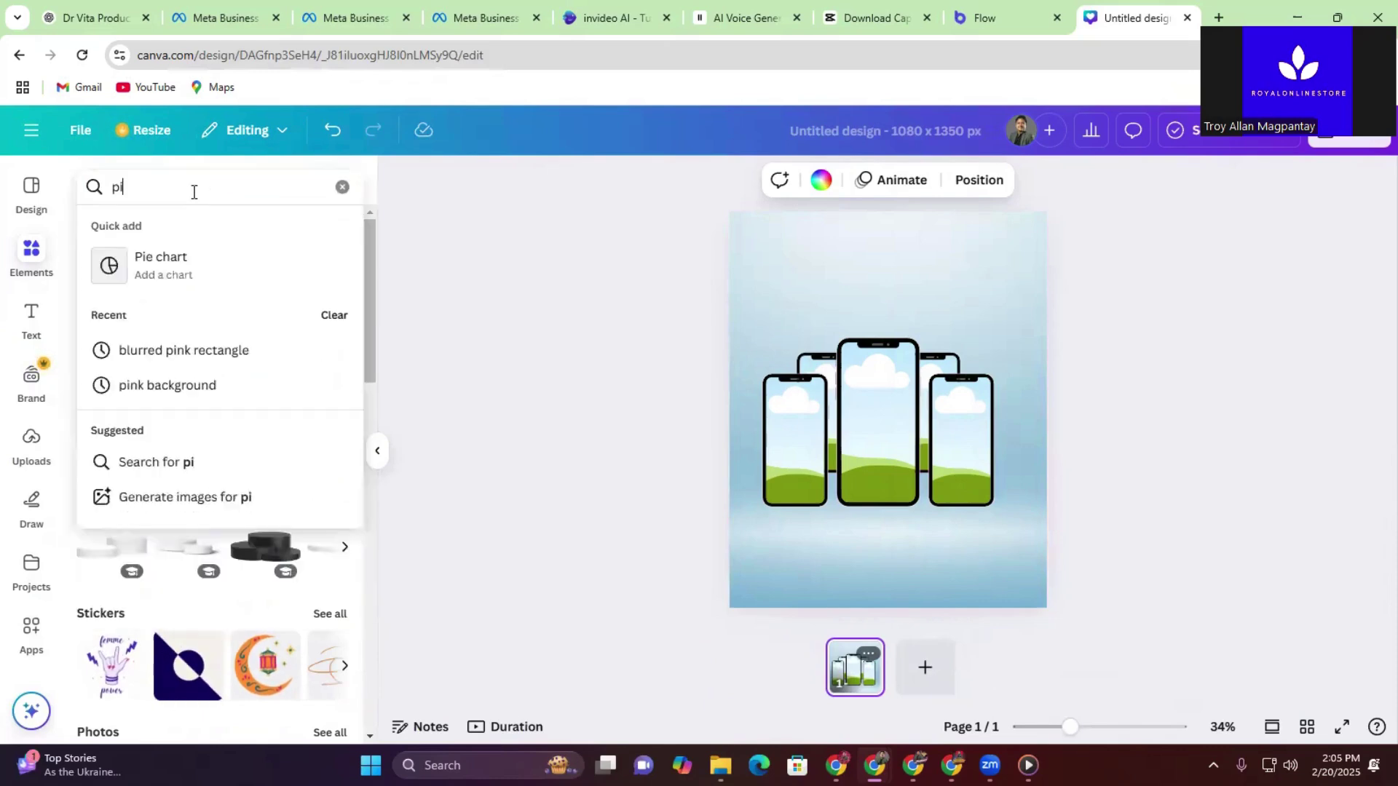
{"action": "type", "text": "nk s"}
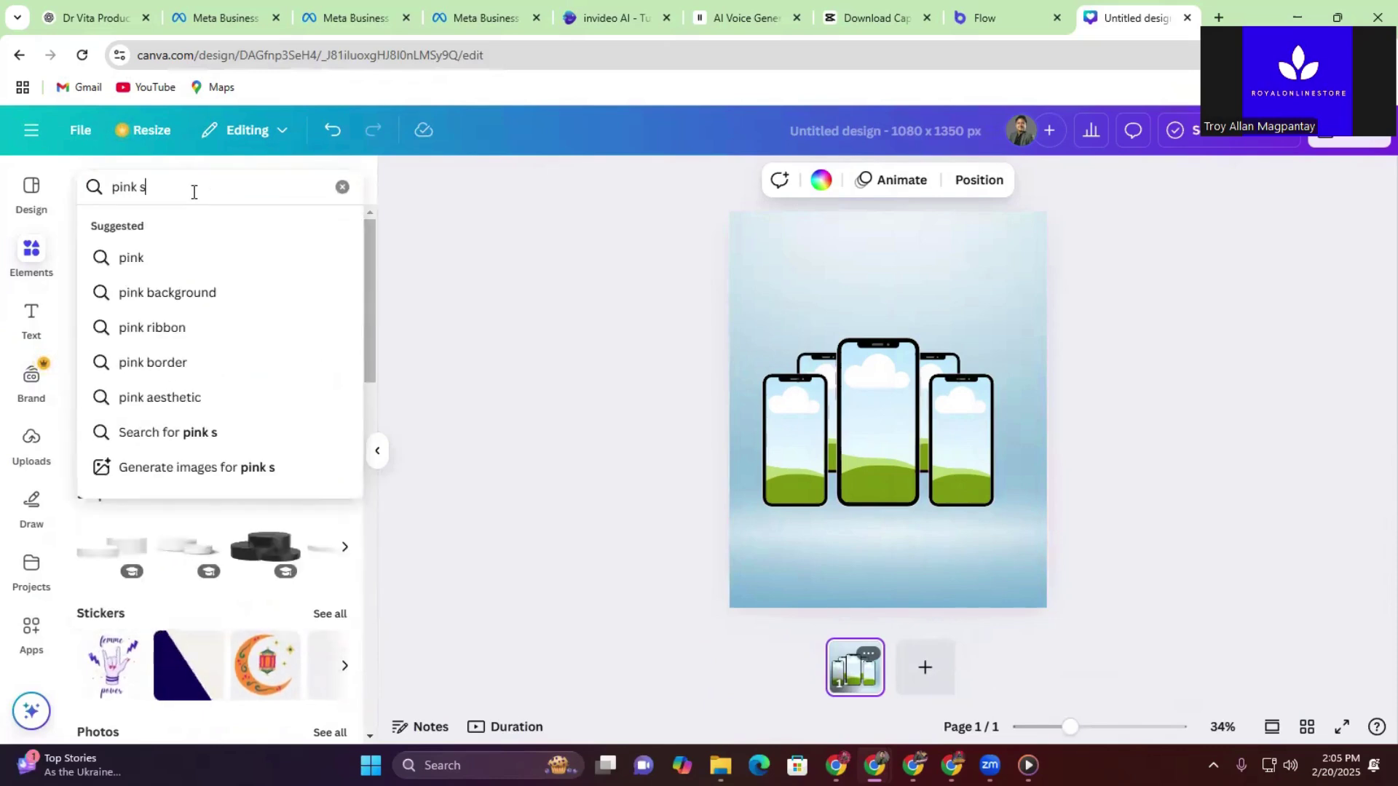
{"action": "type", "text": "hadow"}
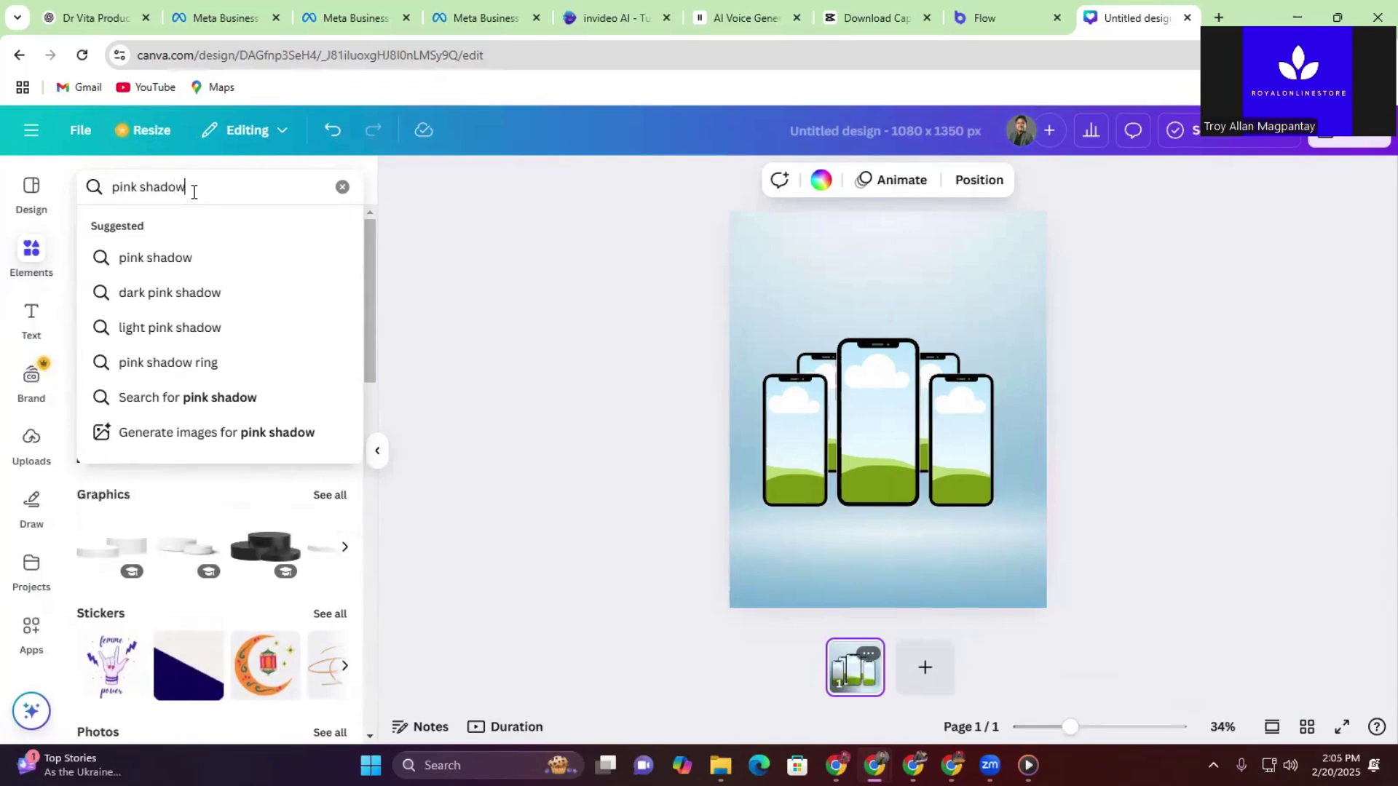
{"action": "type", "text": " ring"}
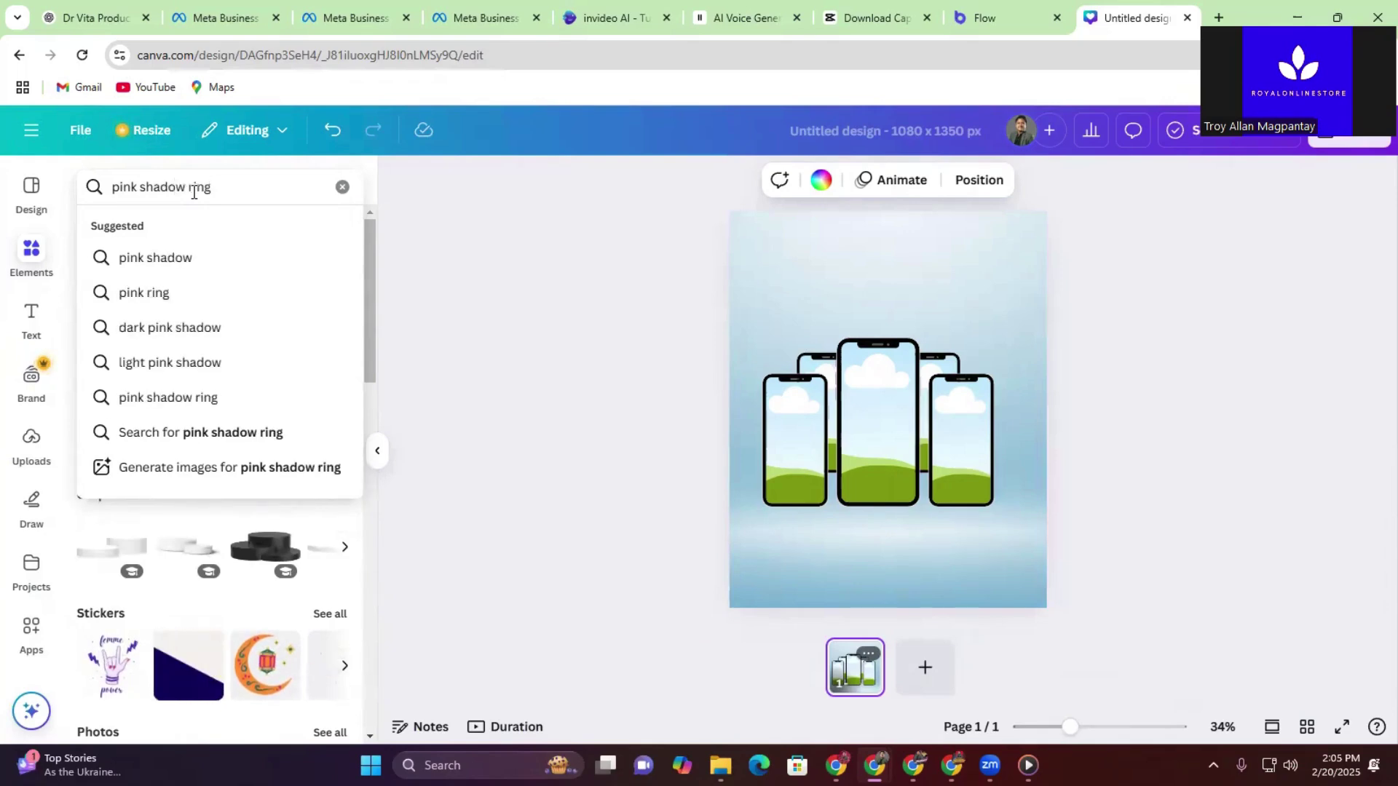
{"action": "key", "text": "Return"}
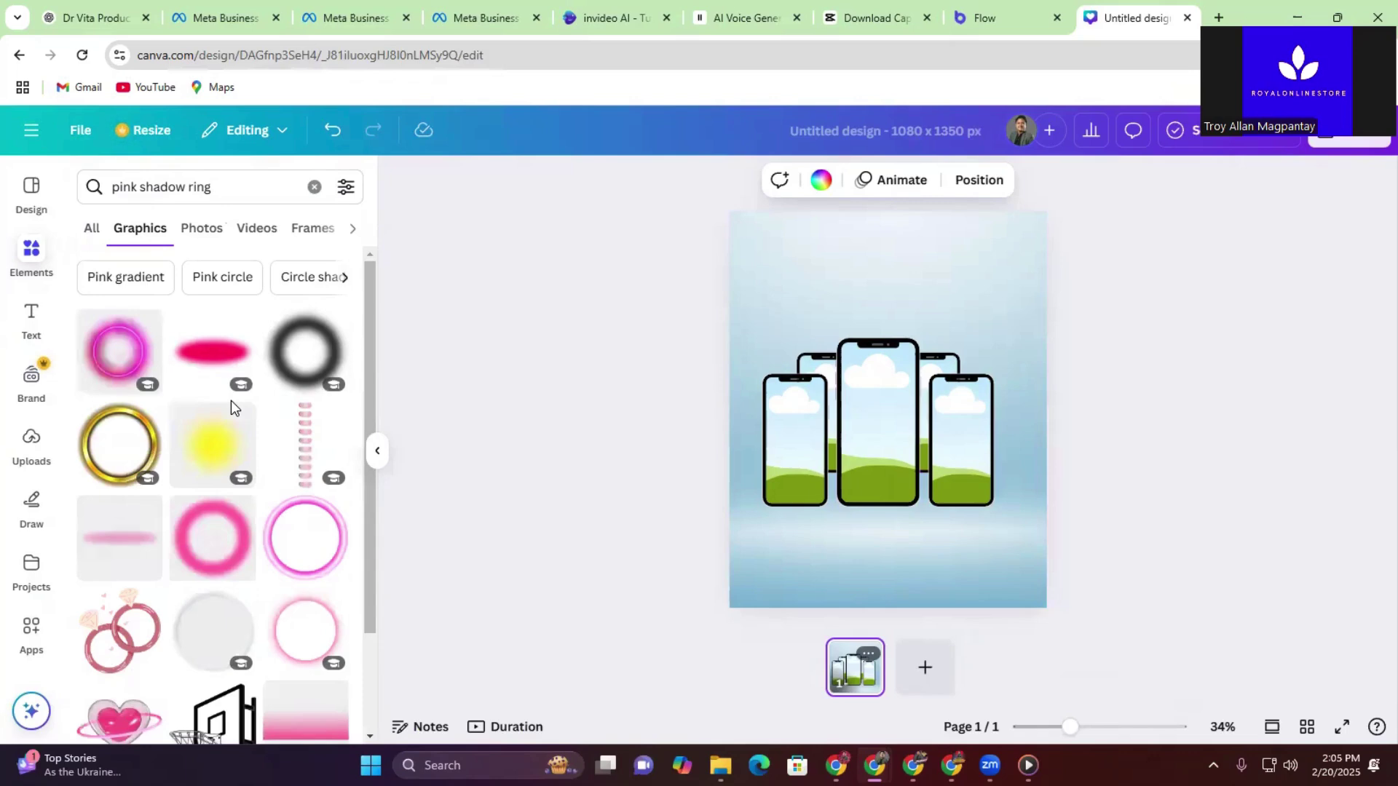
Step: Look through the pink shadow ring graphics for a soft glow suitable for placing under the phone frames
{"action": "scroll", "coordinate": [230, 401], "scroll_direction": "down", "scroll_amount": 4}
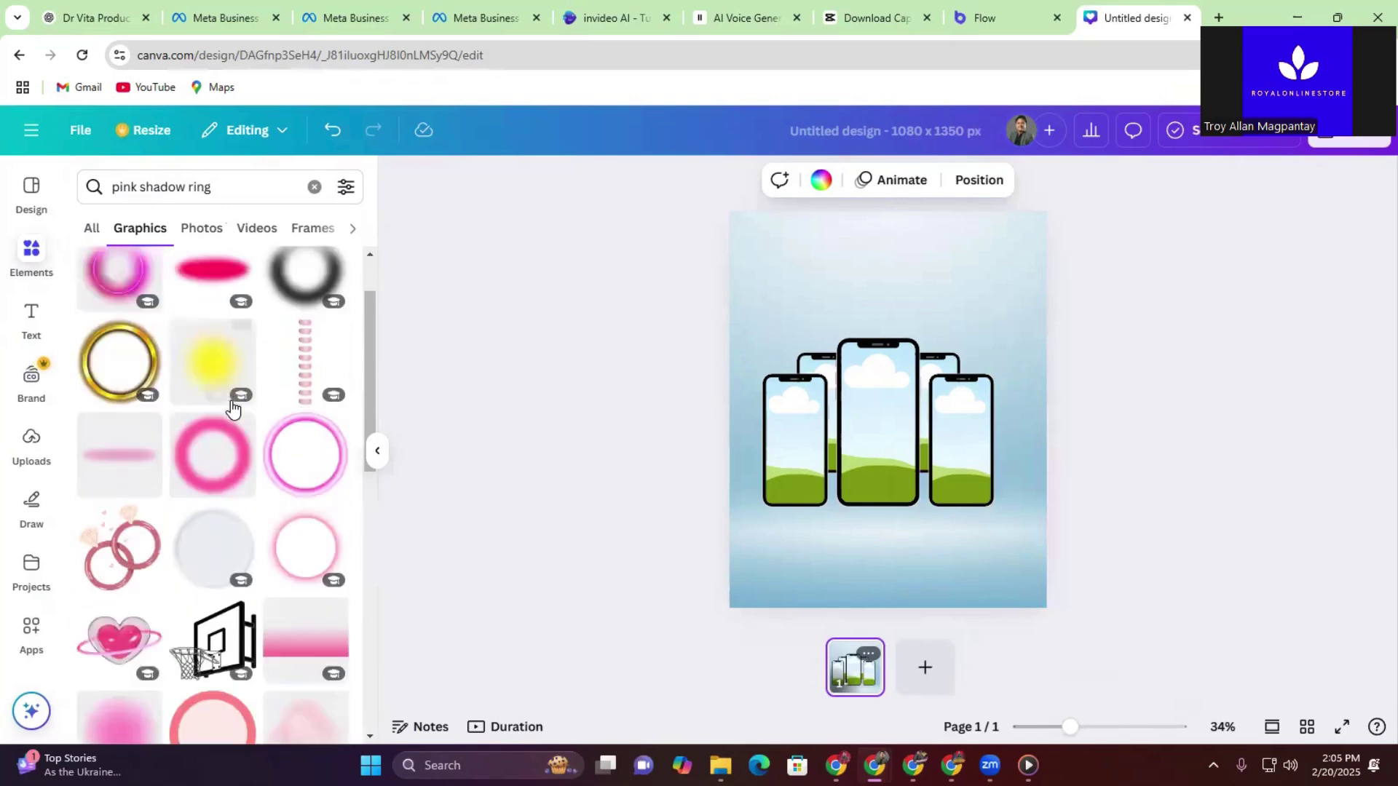
{"action": "scroll", "coordinate": [231, 405], "scroll_direction": "down", "scroll_amount": 3}
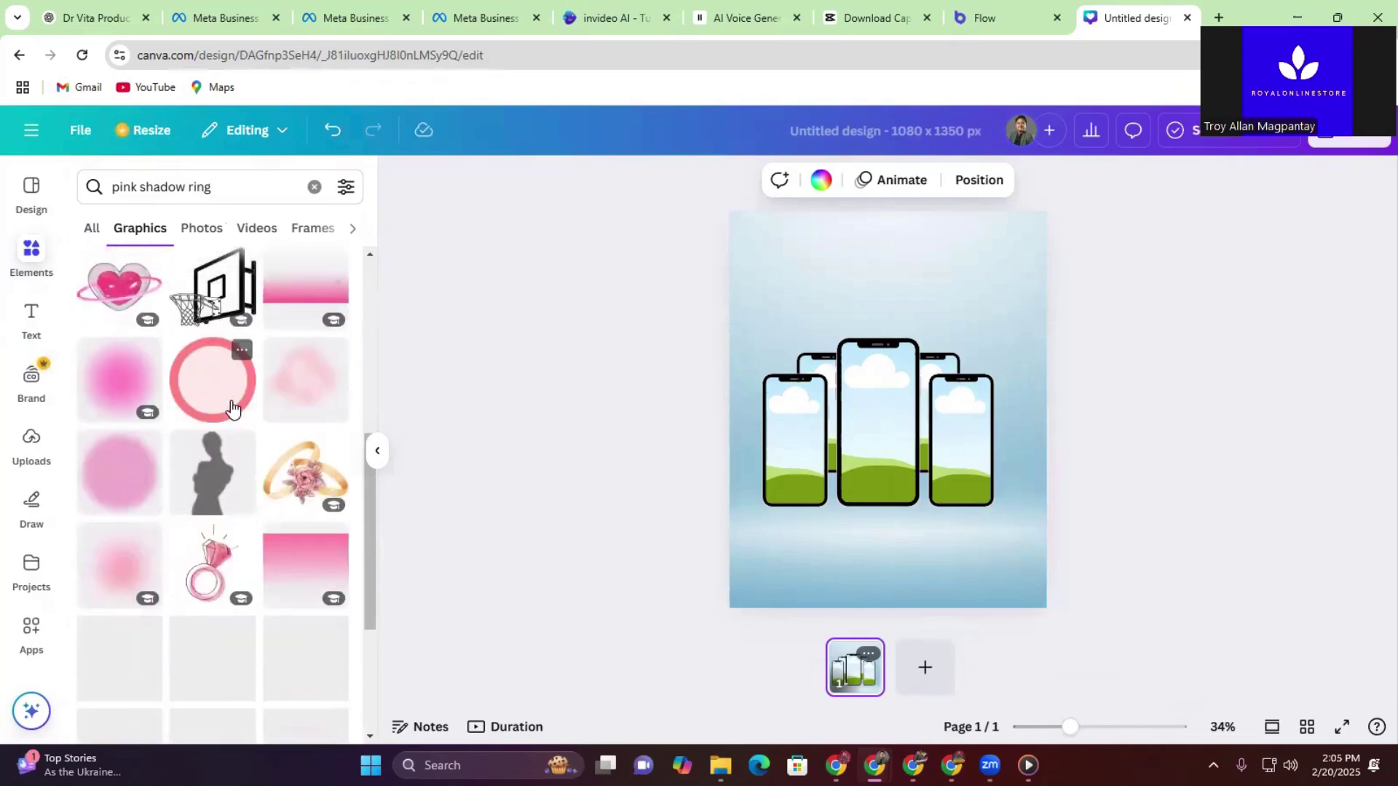
{"action": "scroll", "coordinate": [231, 408], "scroll_direction": "down", "scroll_amount": 6}
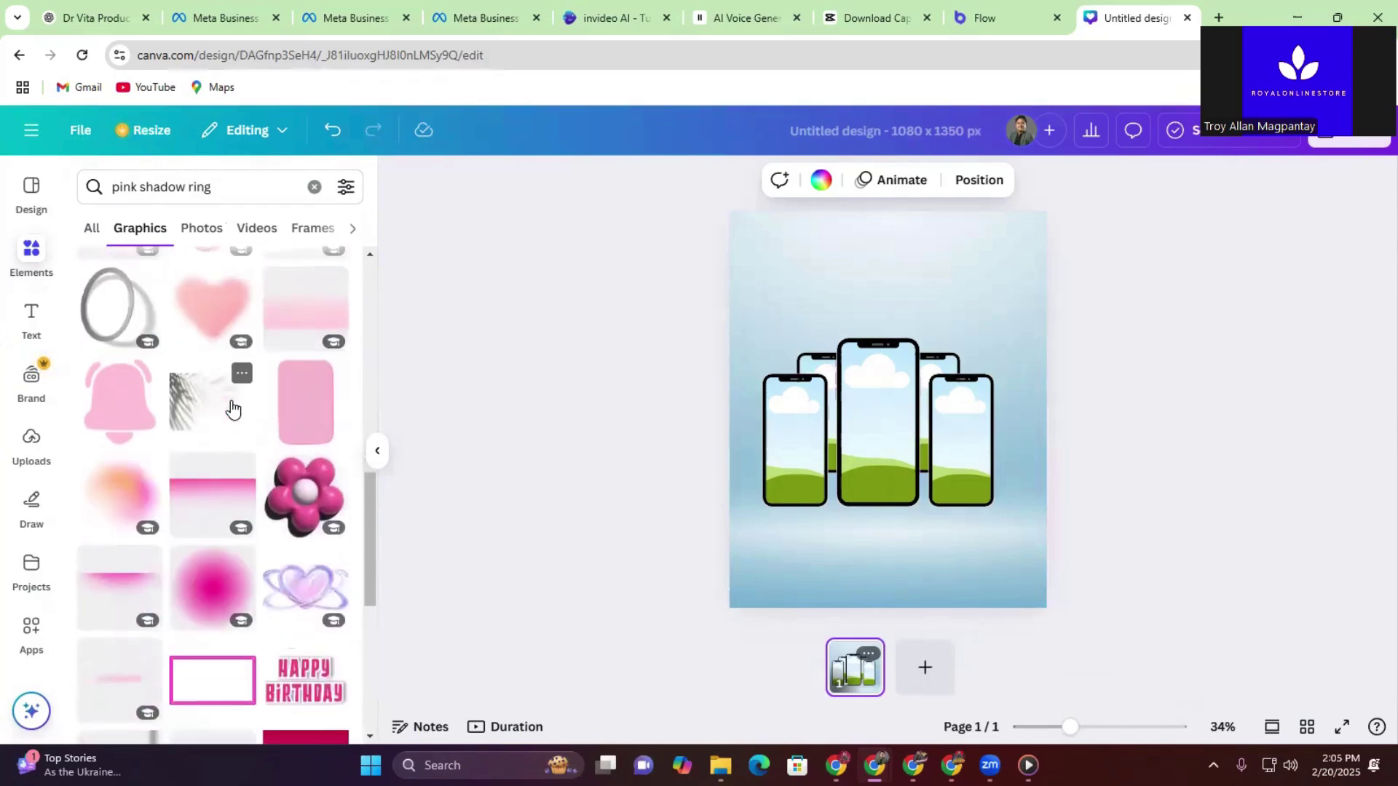
{"action": "scroll", "coordinate": [232, 408], "scroll_direction": "down", "scroll_amount": 2}
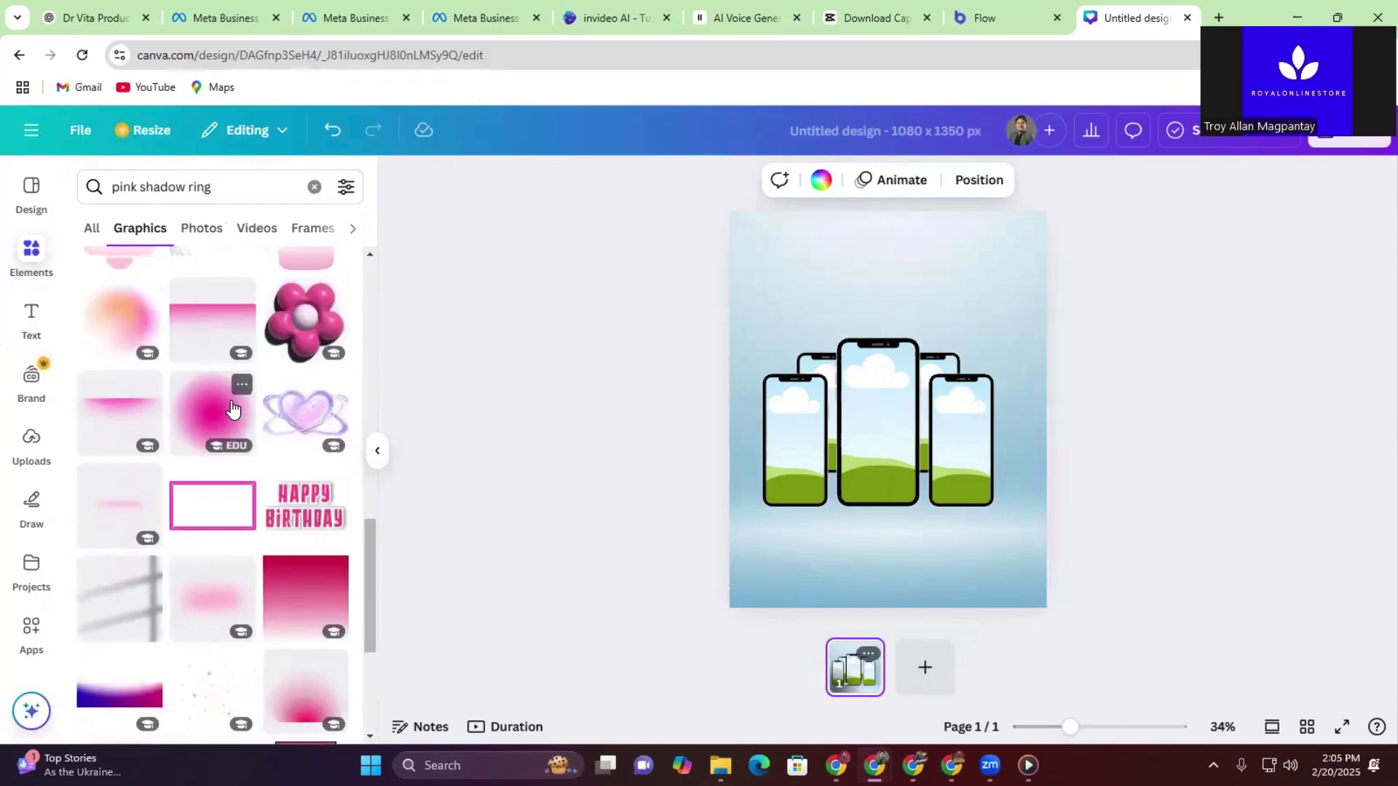
{"action": "scroll", "coordinate": [232, 407], "scroll_direction": "down", "scroll_amount": 7}
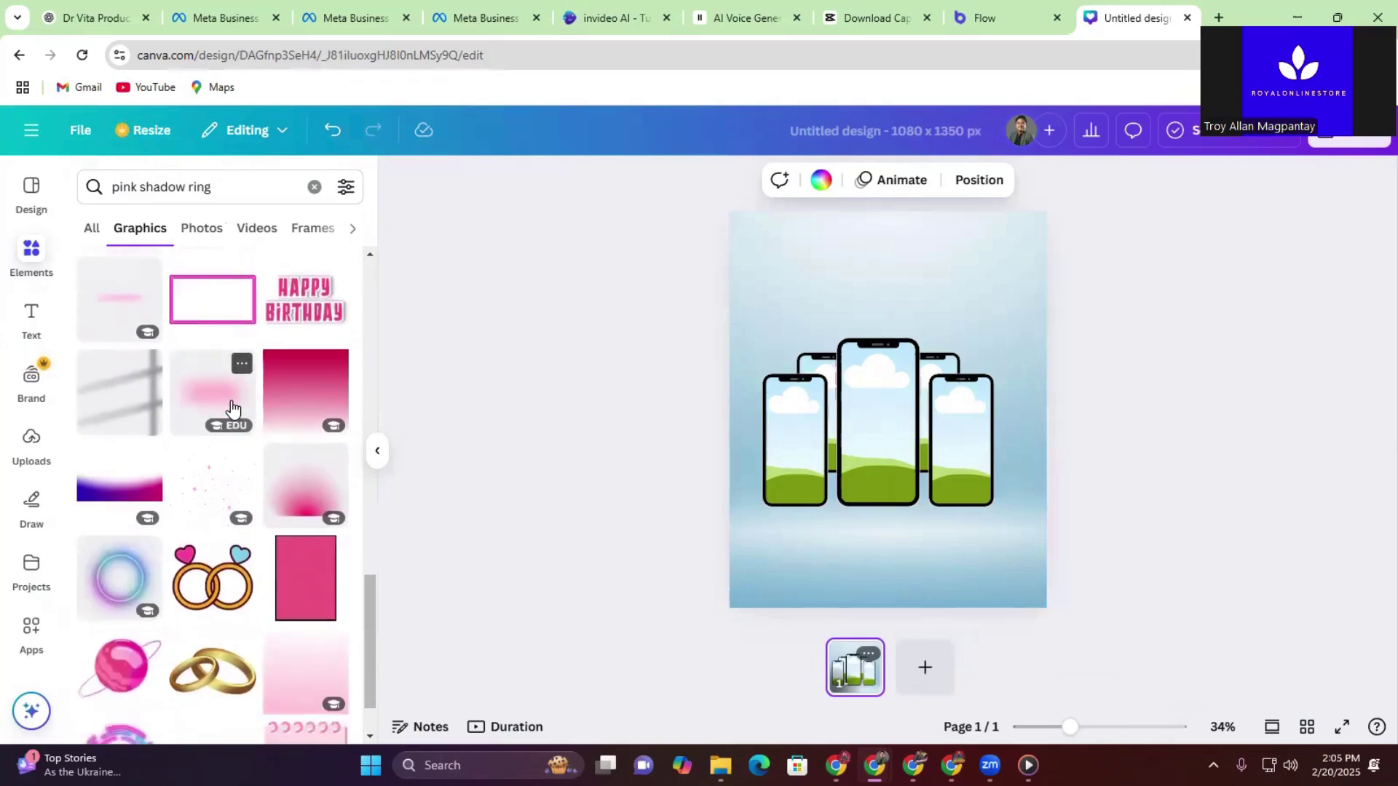
{"action": "scroll", "coordinate": [231, 408], "scroll_direction": "down", "scroll_amount": 4}
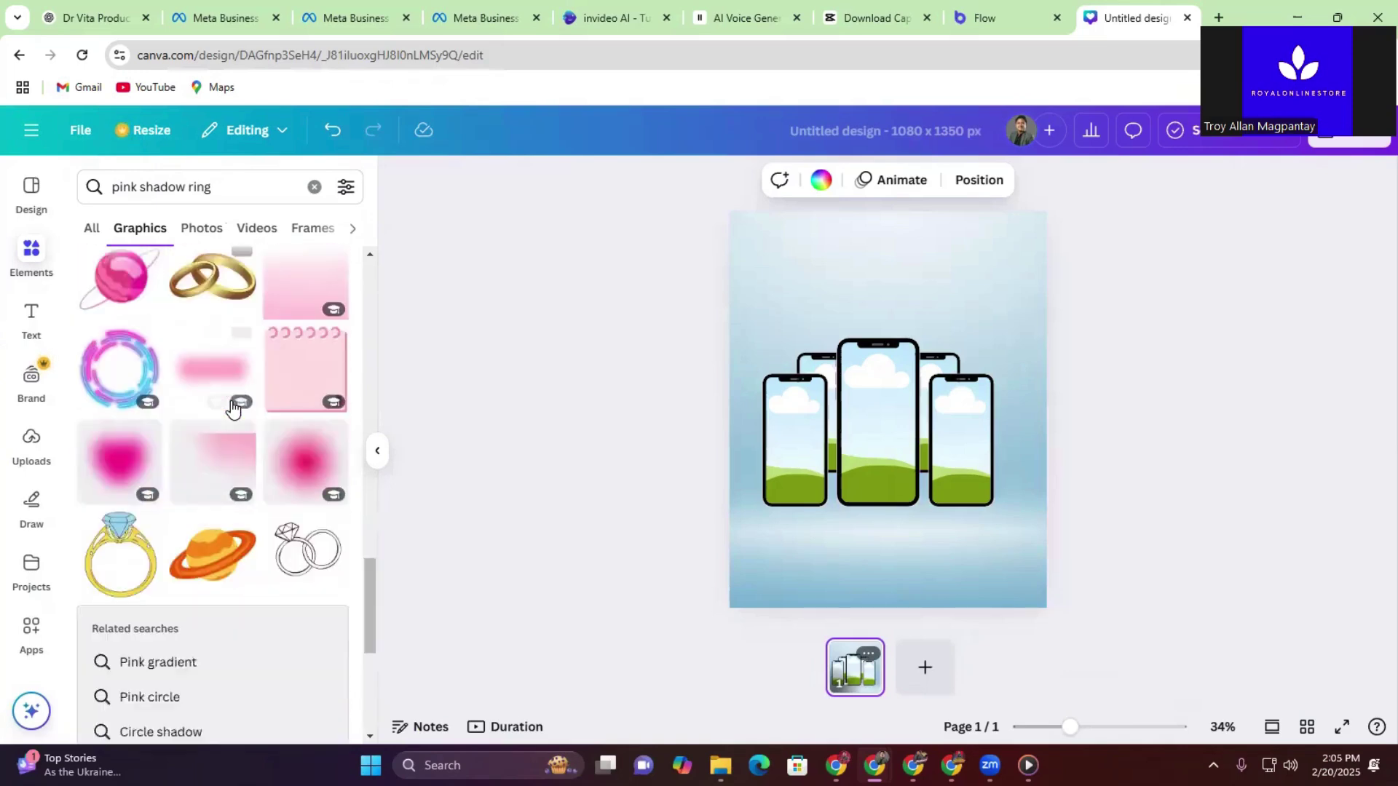
{"action": "scroll", "coordinate": [232, 406], "scroll_direction": "down", "scroll_amount": 3}
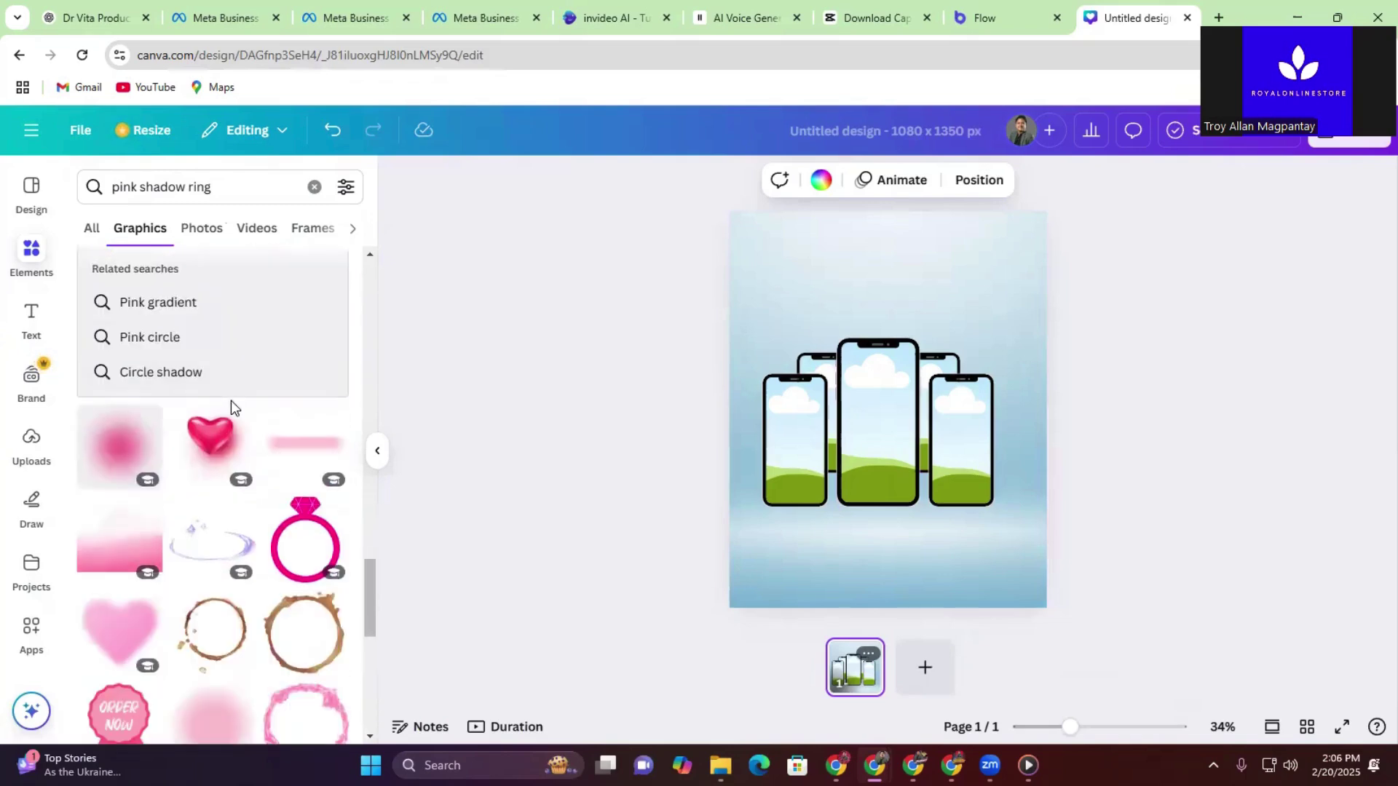
{"action": "scroll", "coordinate": [230, 401], "scroll_direction": "down", "scroll_amount": 3}
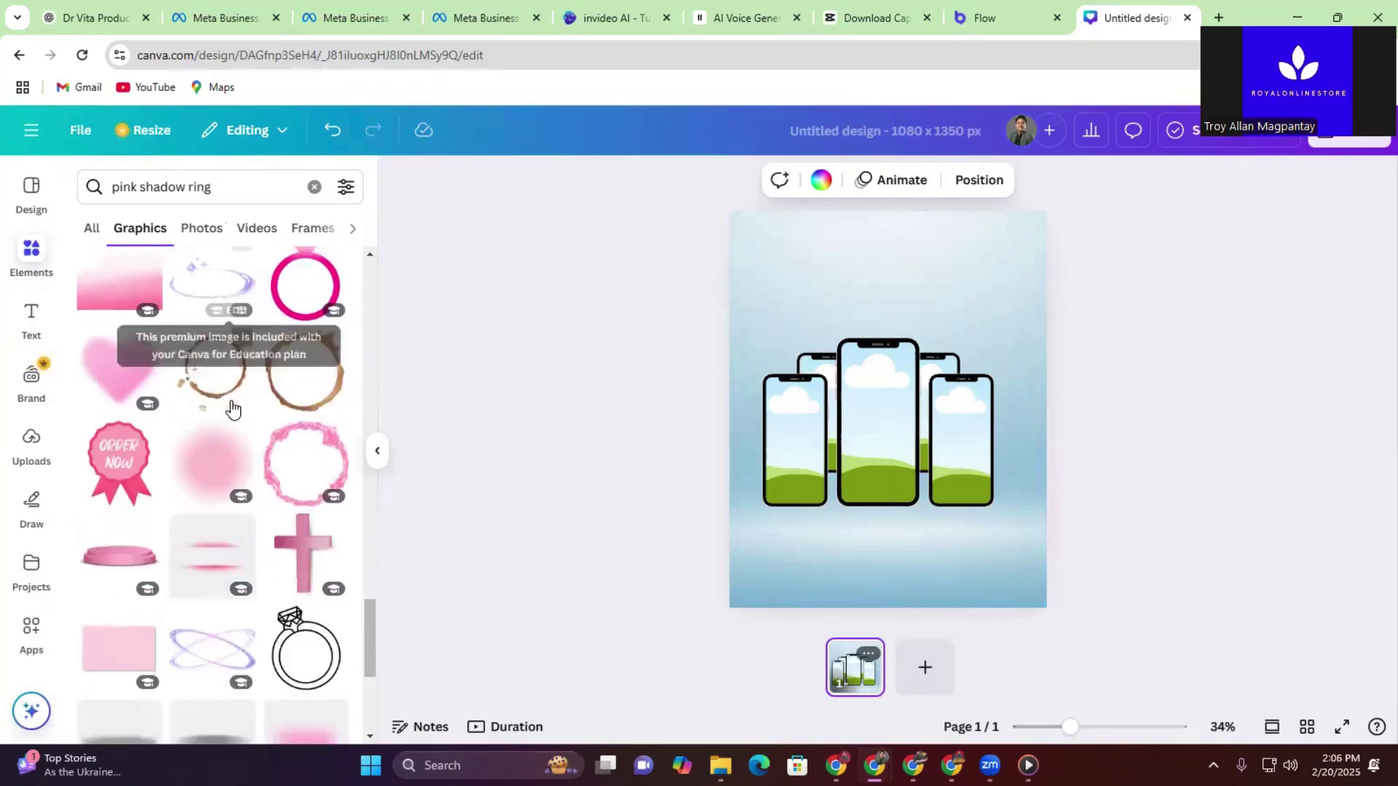
{"action": "scroll", "coordinate": [232, 408], "scroll_direction": "down", "scroll_amount": 2}
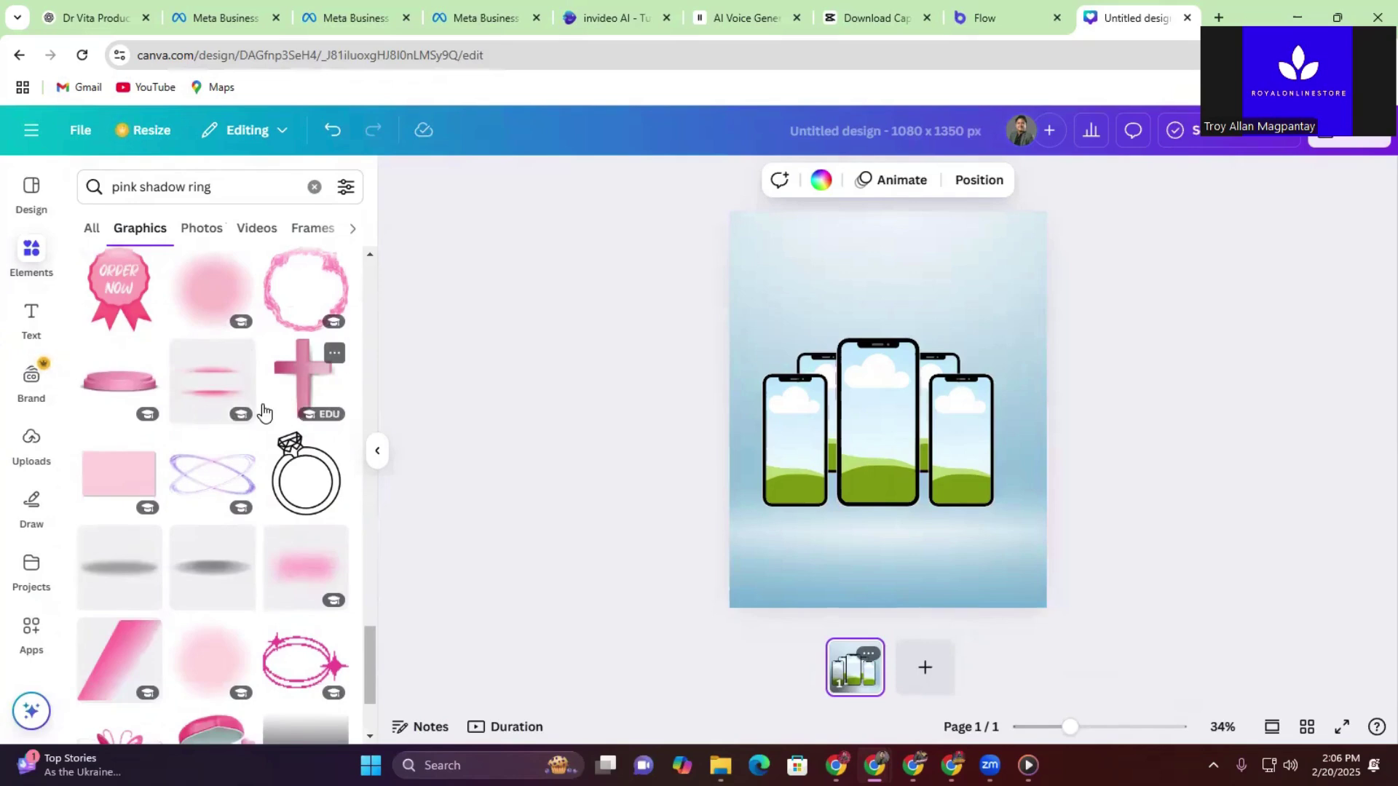
{"action": "scroll", "coordinate": [264, 413], "scroll_direction": "down", "scroll_amount": 5}
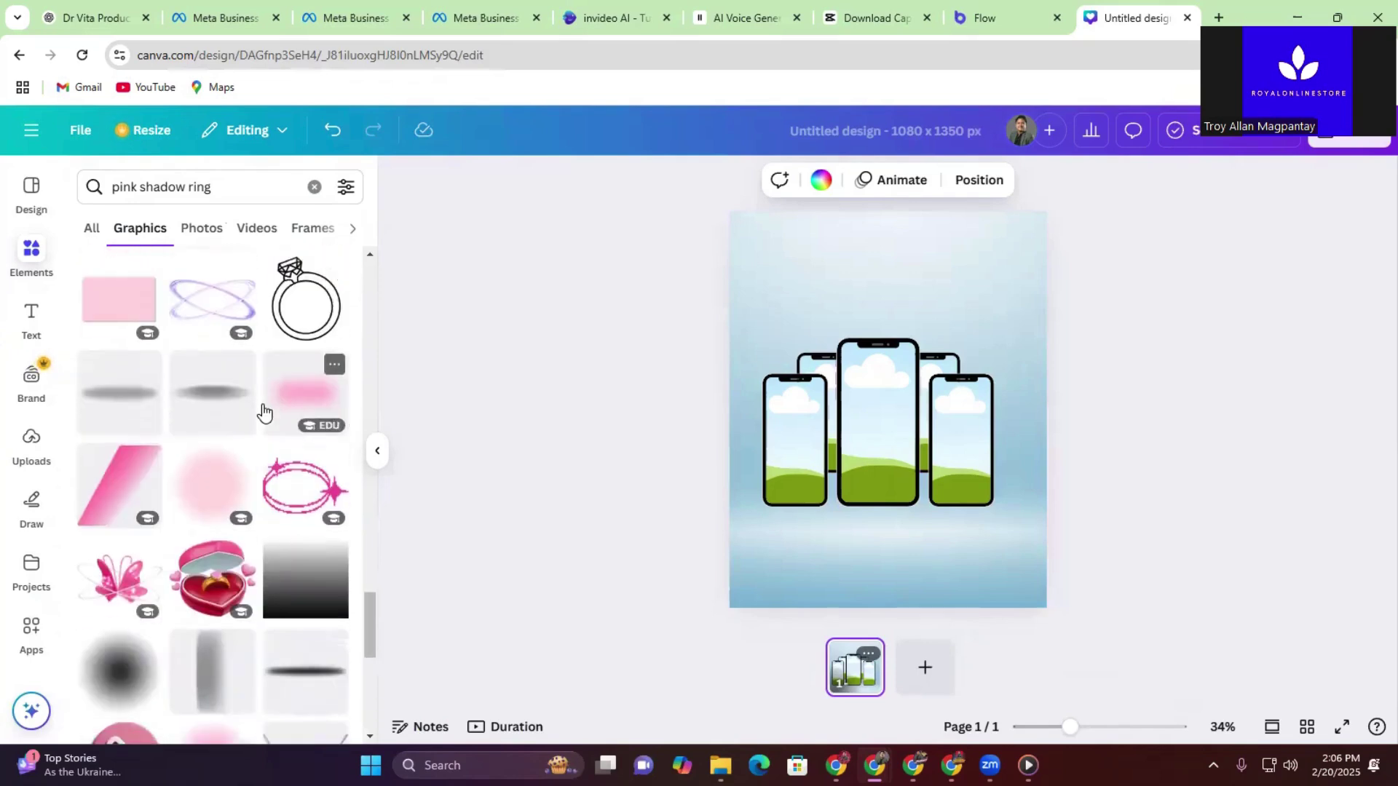
{"action": "scroll", "coordinate": [264, 413], "scroll_direction": "down", "scroll_amount": 4}
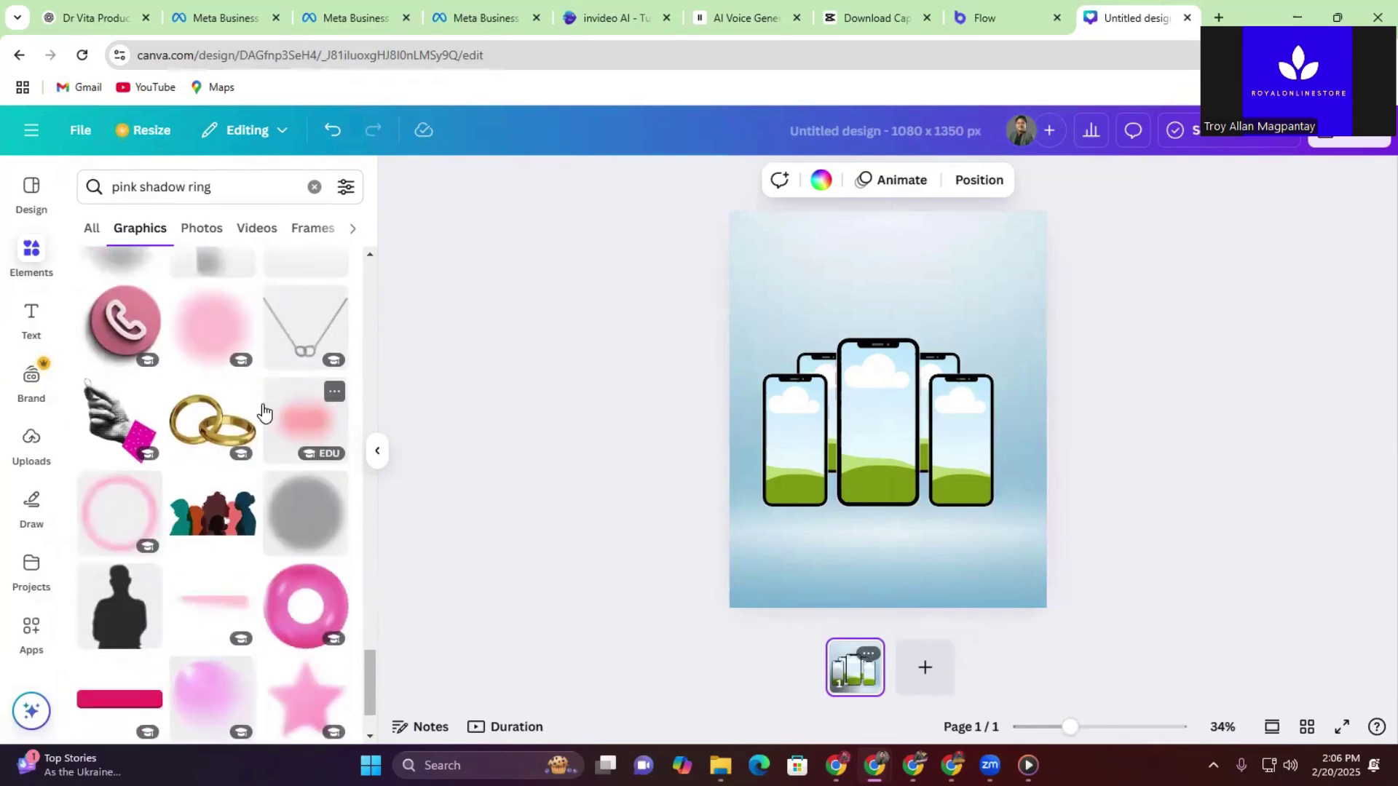
{"action": "scroll", "coordinate": [263, 413], "scroll_direction": "down", "scroll_amount": 4}
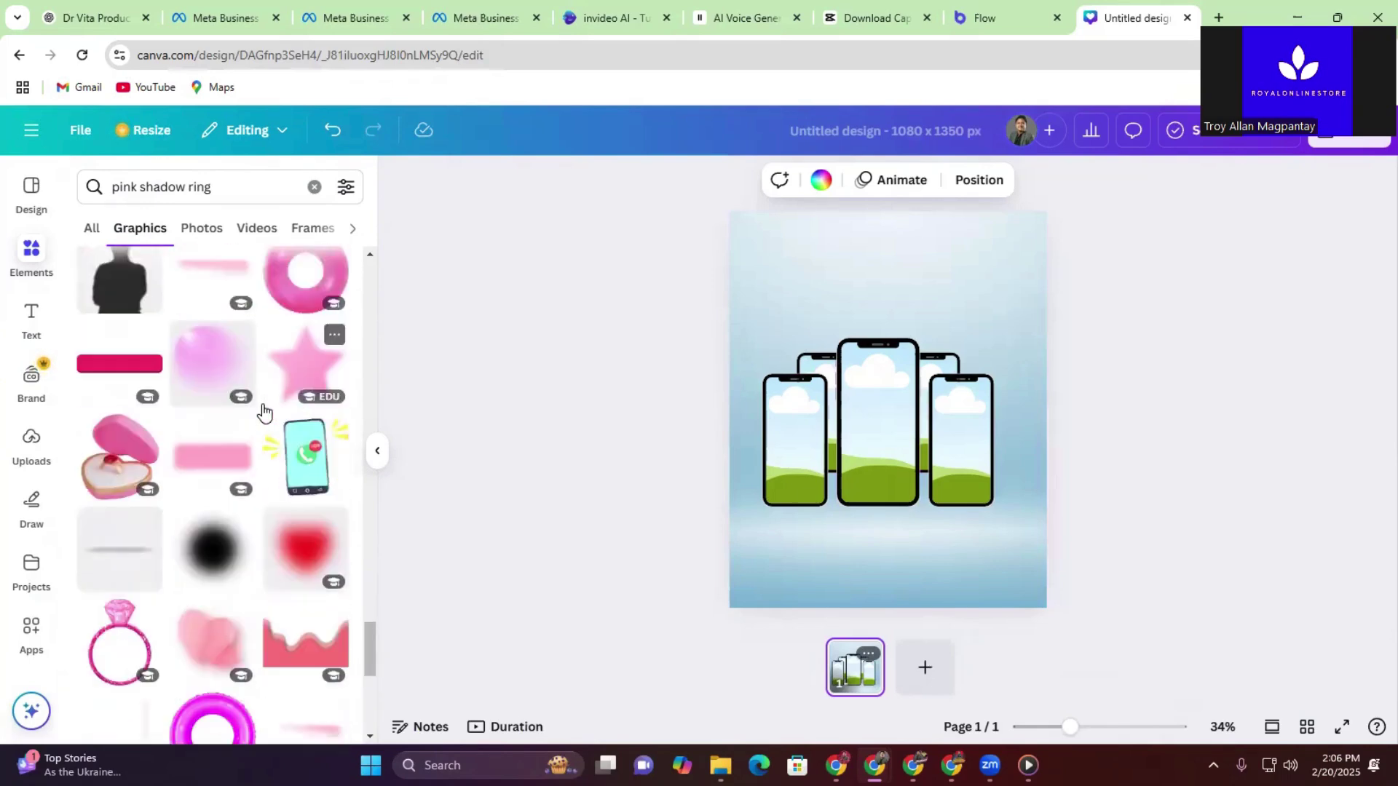
{"action": "scroll", "coordinate": [263, 413], "scroll_direction": "down", "scroll_amount": 3}
{"action": "scroll", "coordinate": [248, 412], "scroll_direction": "down", "scroll_amount": 2}
{"action": "scroll", "coordinate": [241, 413], "scroll_direction": "down", "scroll_amount": 5}
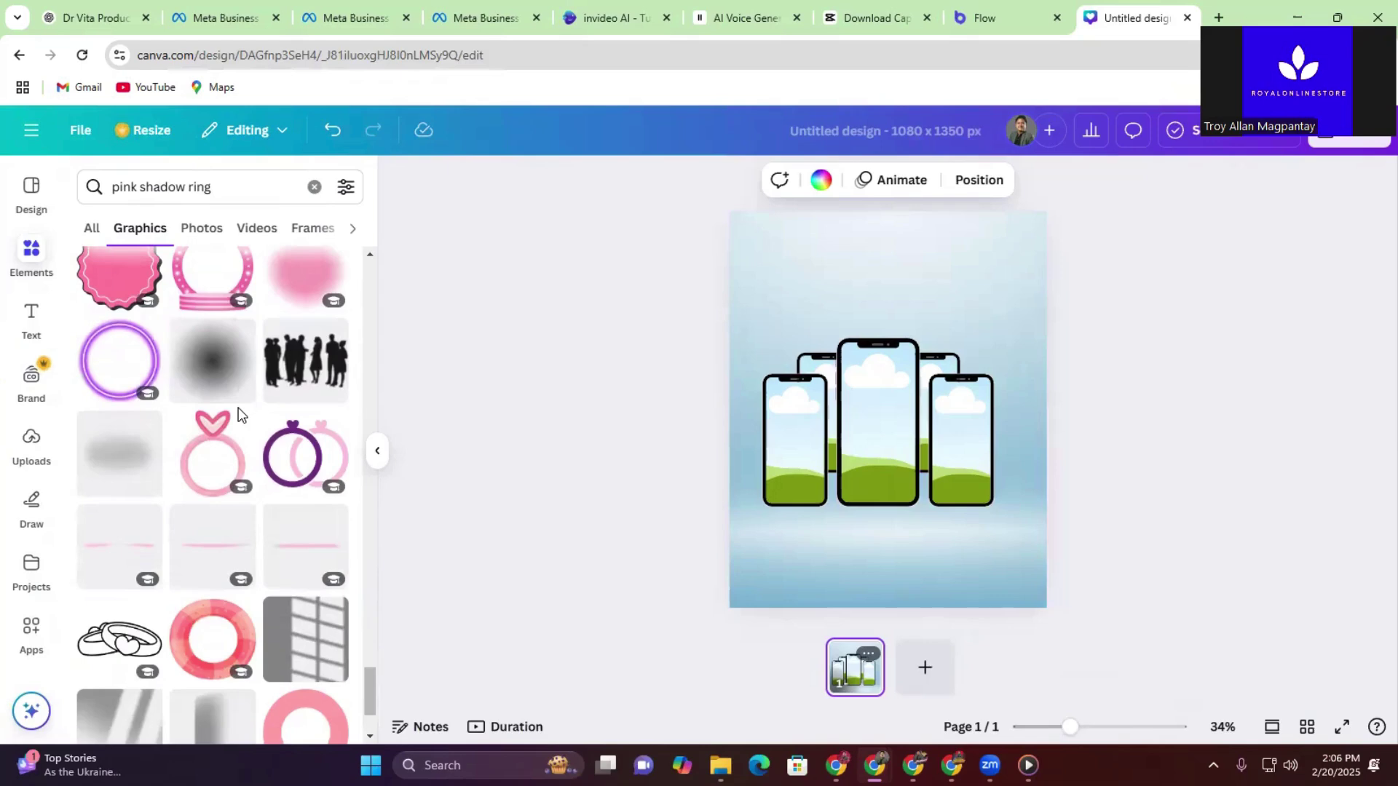
{"action": "scroll", "coordinate": [240, 414], "scroll_direction": "down", "scroll_amount": 5}
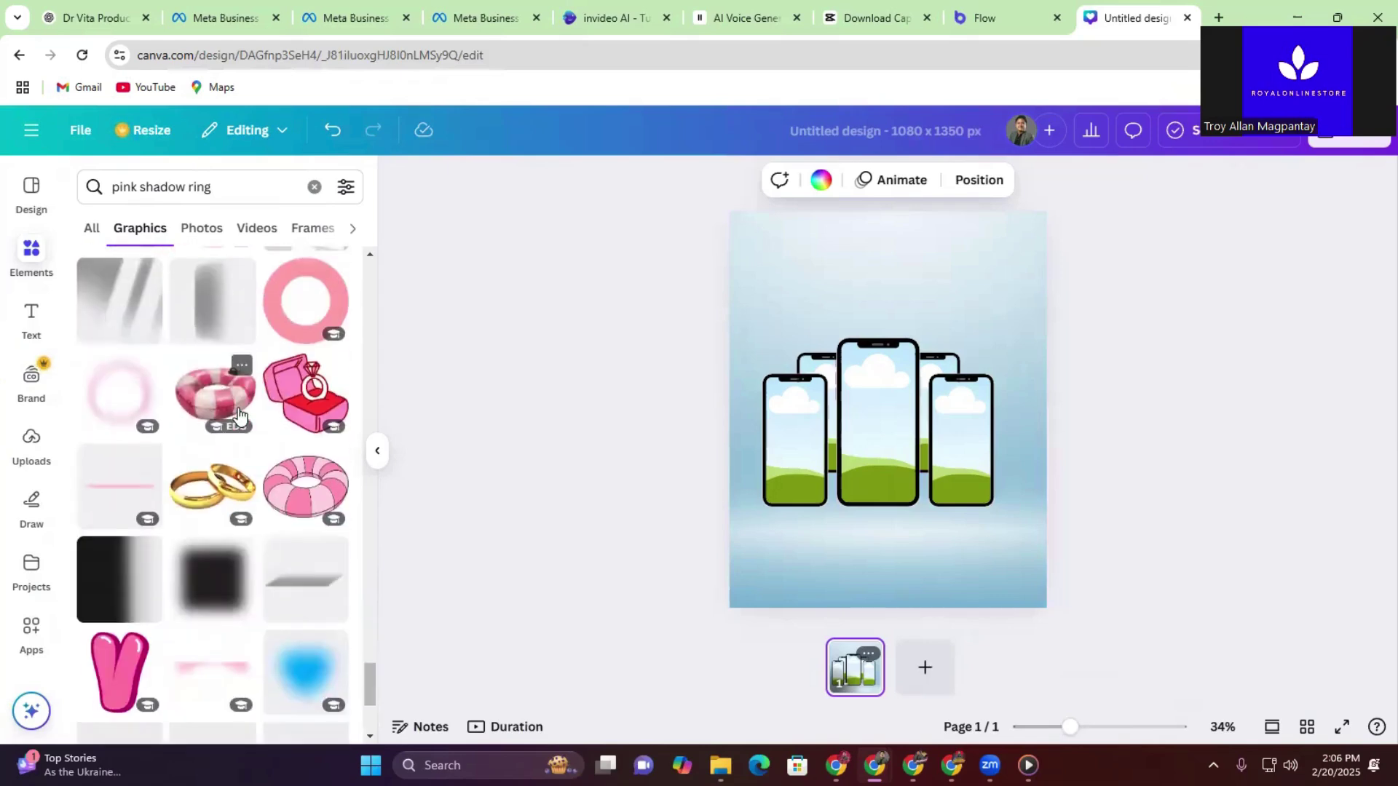
{"action": "scroll", "coordinate": [241, 414], "scroll_direction": "down", "scroll_amount": 4}
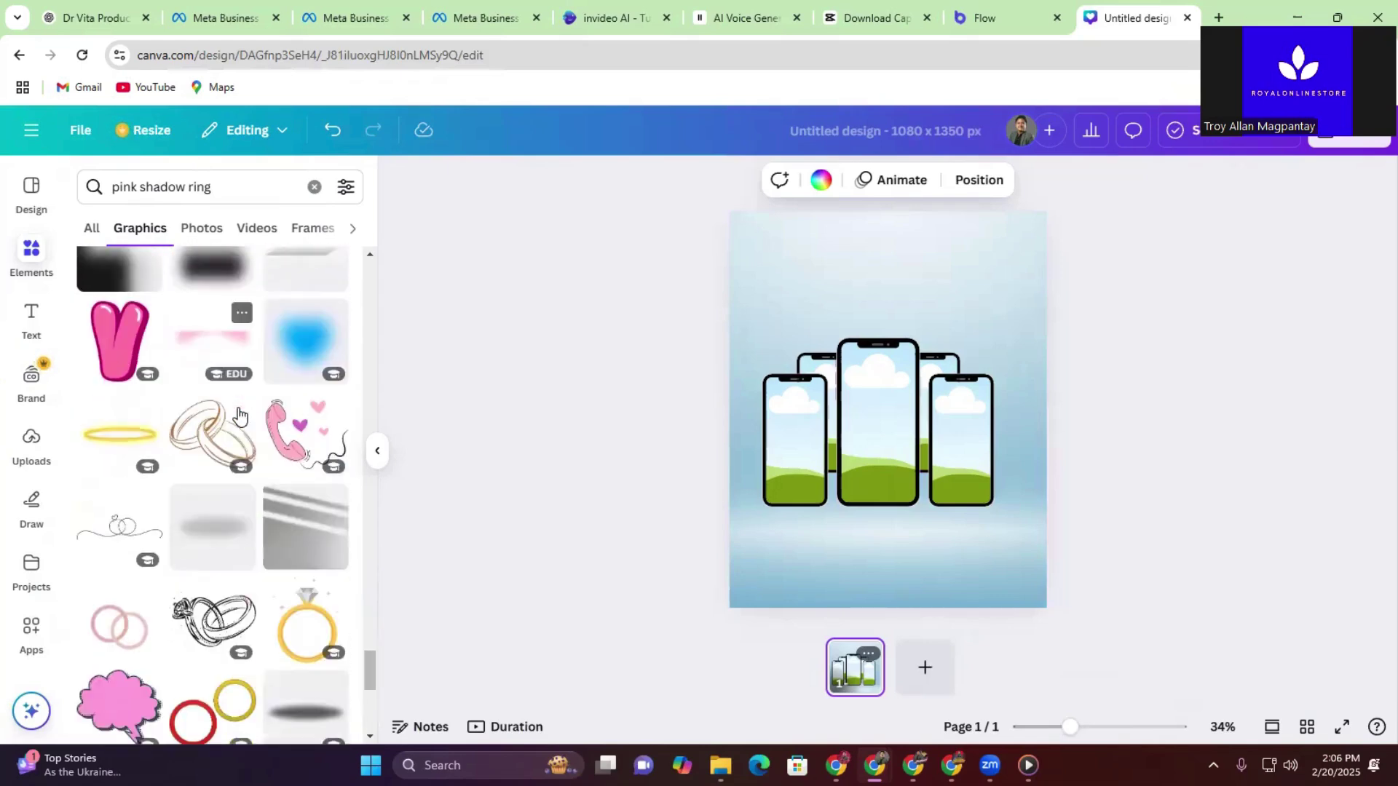
{"action": "scroll", "coordinate": [238, 413], "scroll_direction": "up", "scroll_amount": 8}
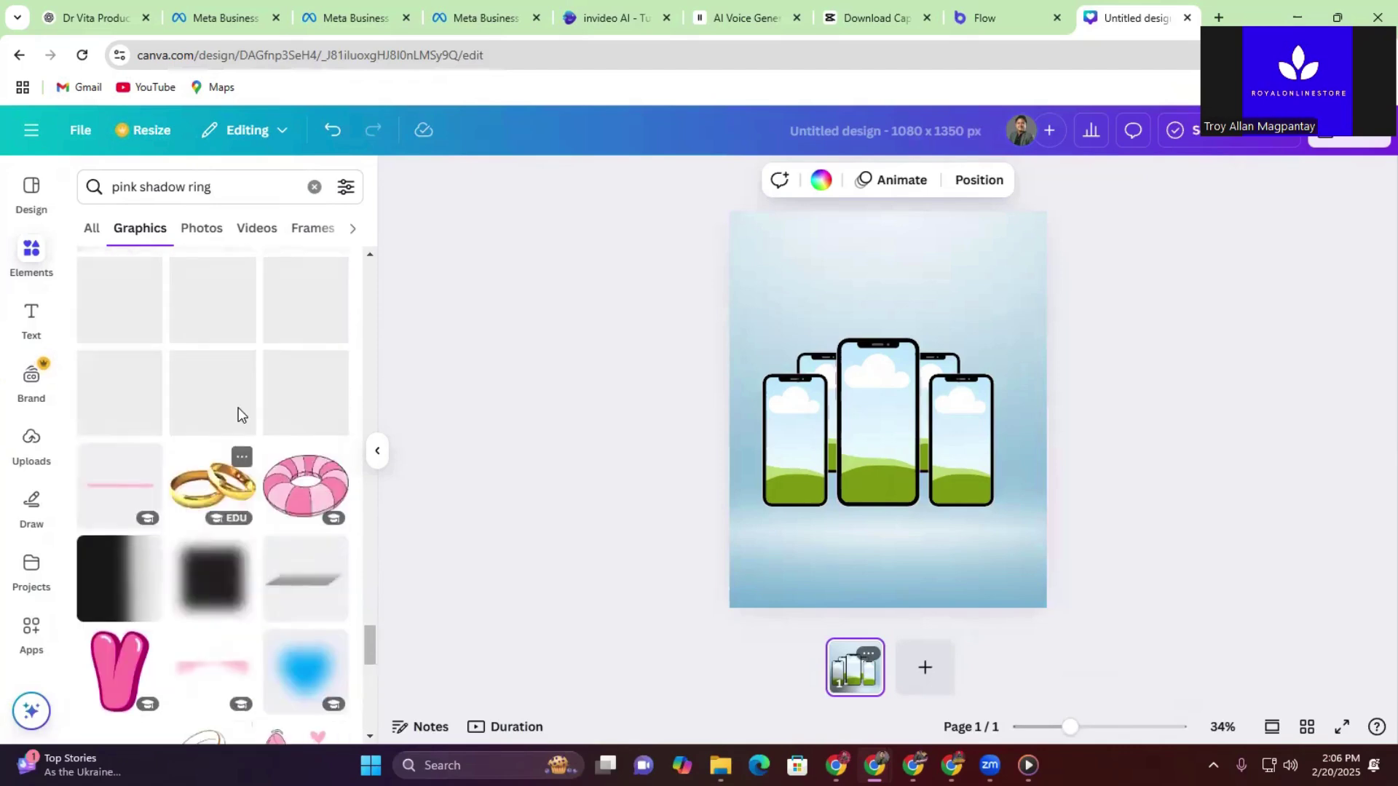
{"action": "left_click_drag", "start_coordinate": [369, 622], "coordinate": [317, 253]}
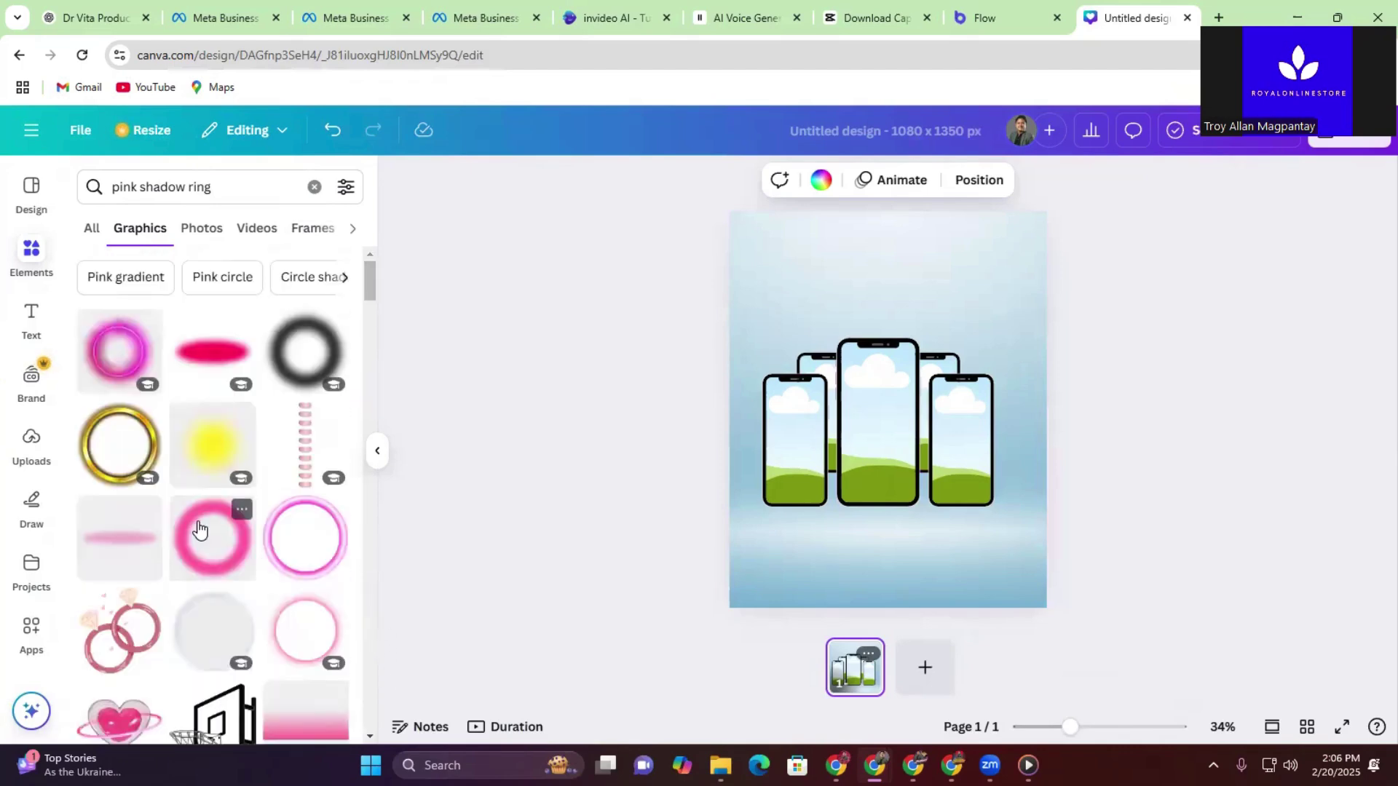
Step: Add the blurred crimson ellipse graphic, shrink it to about the middle phone's width, and place it directly beneath that phone
{"action": "left_click", "coordinate": [206, 354]}
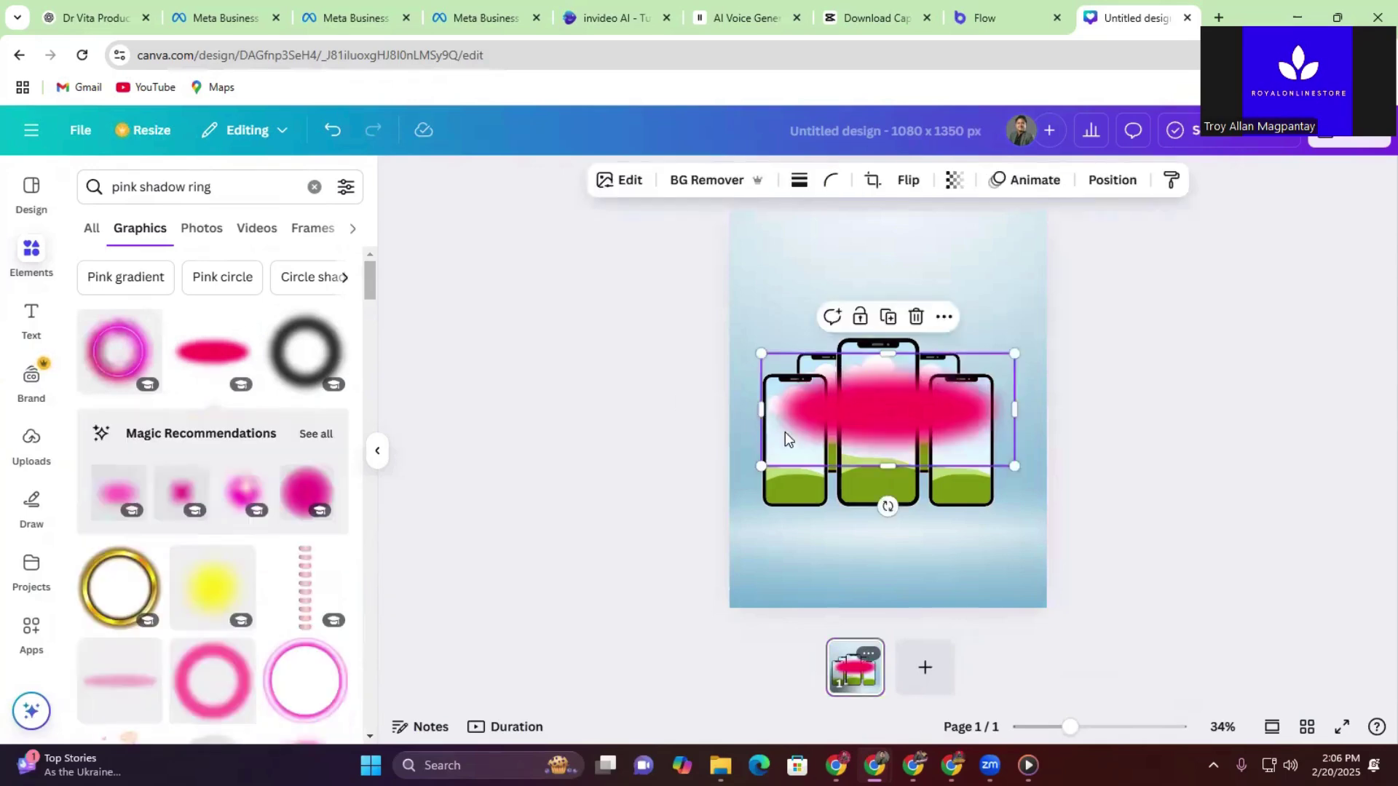
{"action": "left_click_drag", "start_coordinate": [1004, 369], "coordinate": [839, 443]}
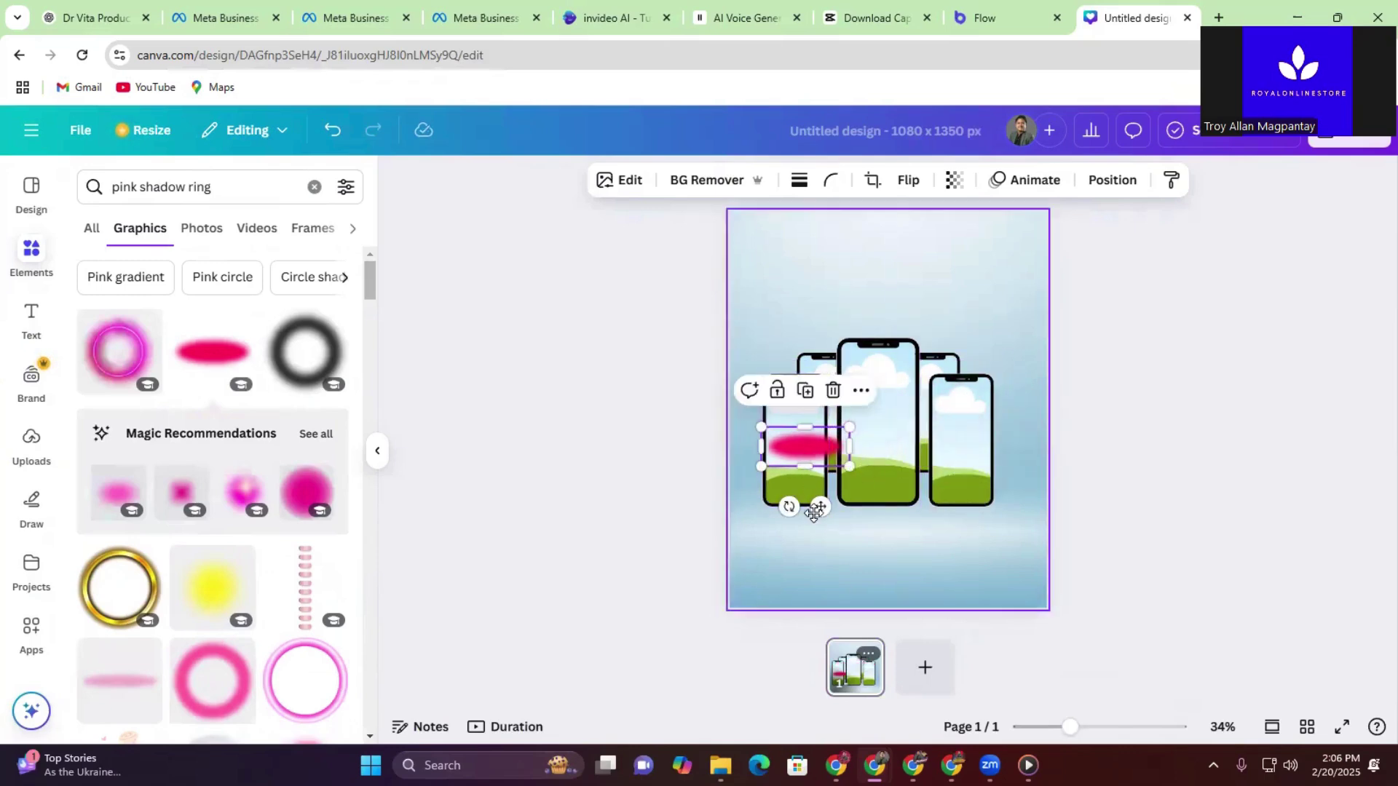
{"action": "left_click_drag", "start_coordinate": [821, 509], "coordinate": [895, 585]}
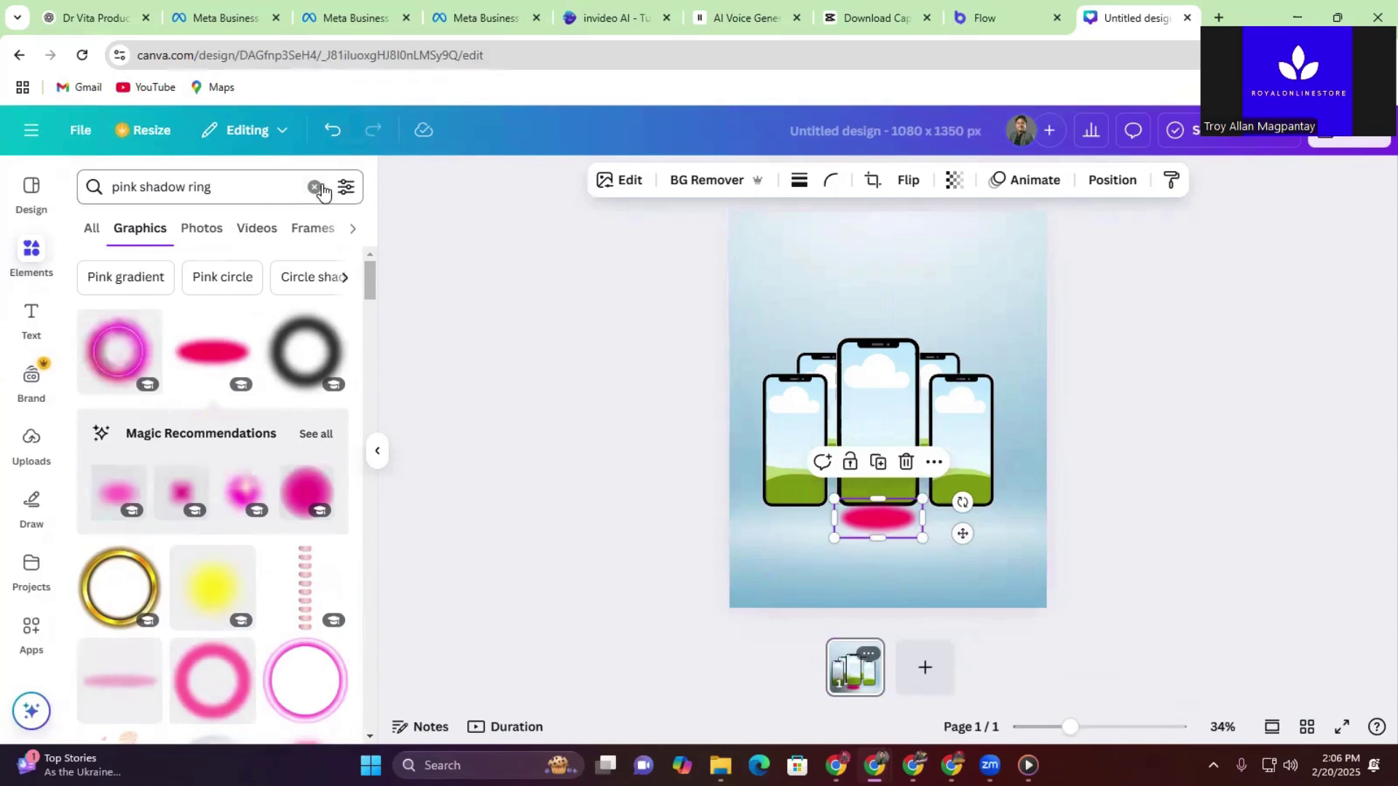
Step: Search the elements library for "podium display"
{"action": "left_click", "coordinate": [314, 188]}
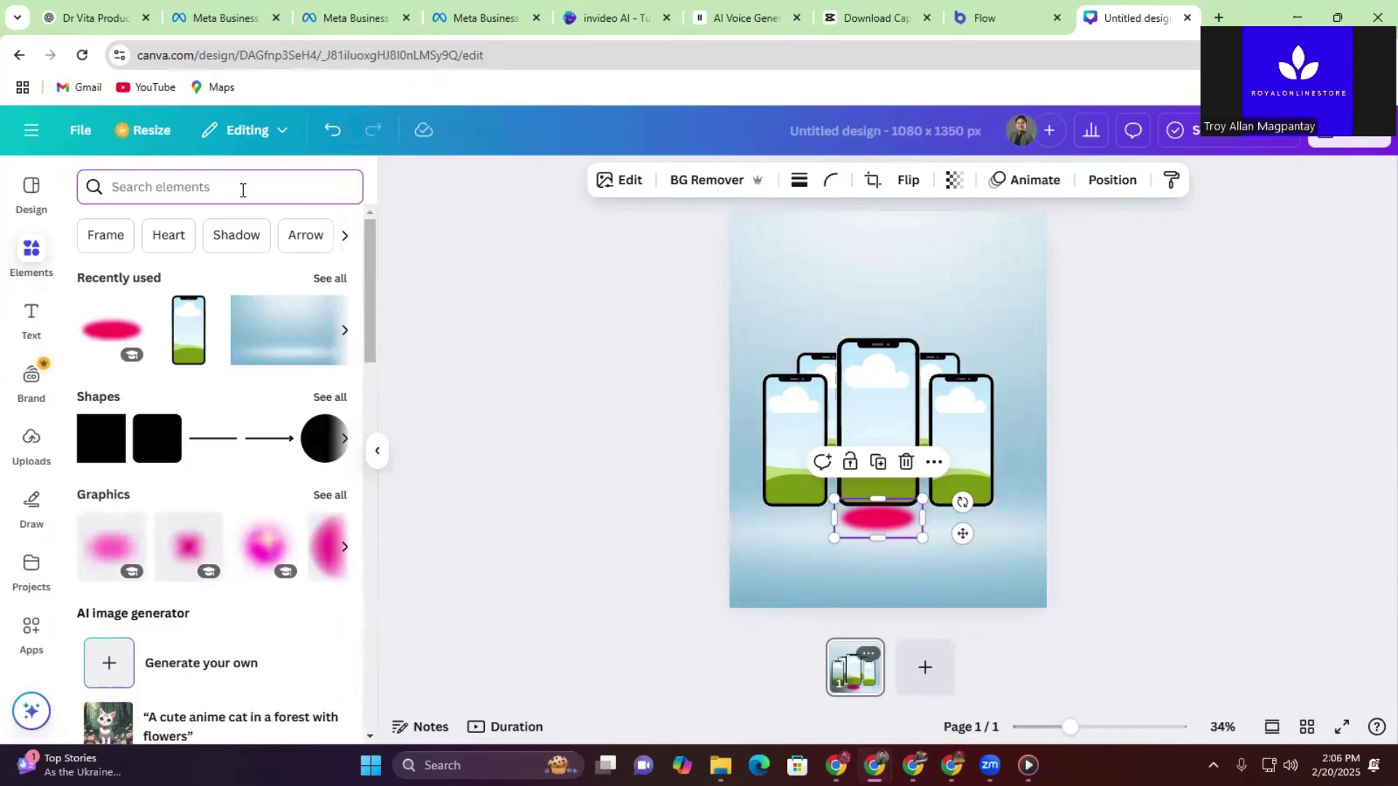
{"action": "type", "text": "podium"}
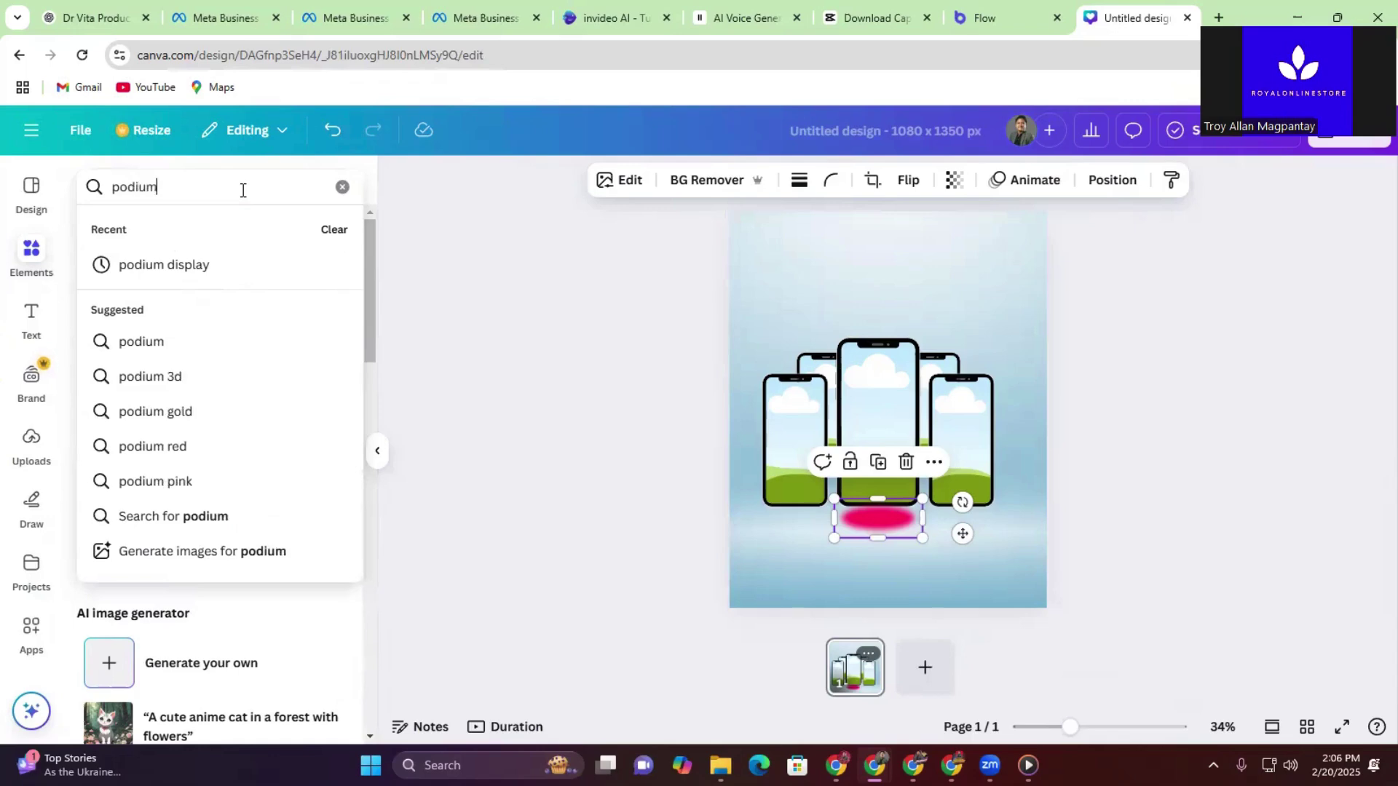
{"action": "left_click", "coordinate": [237, 278]}
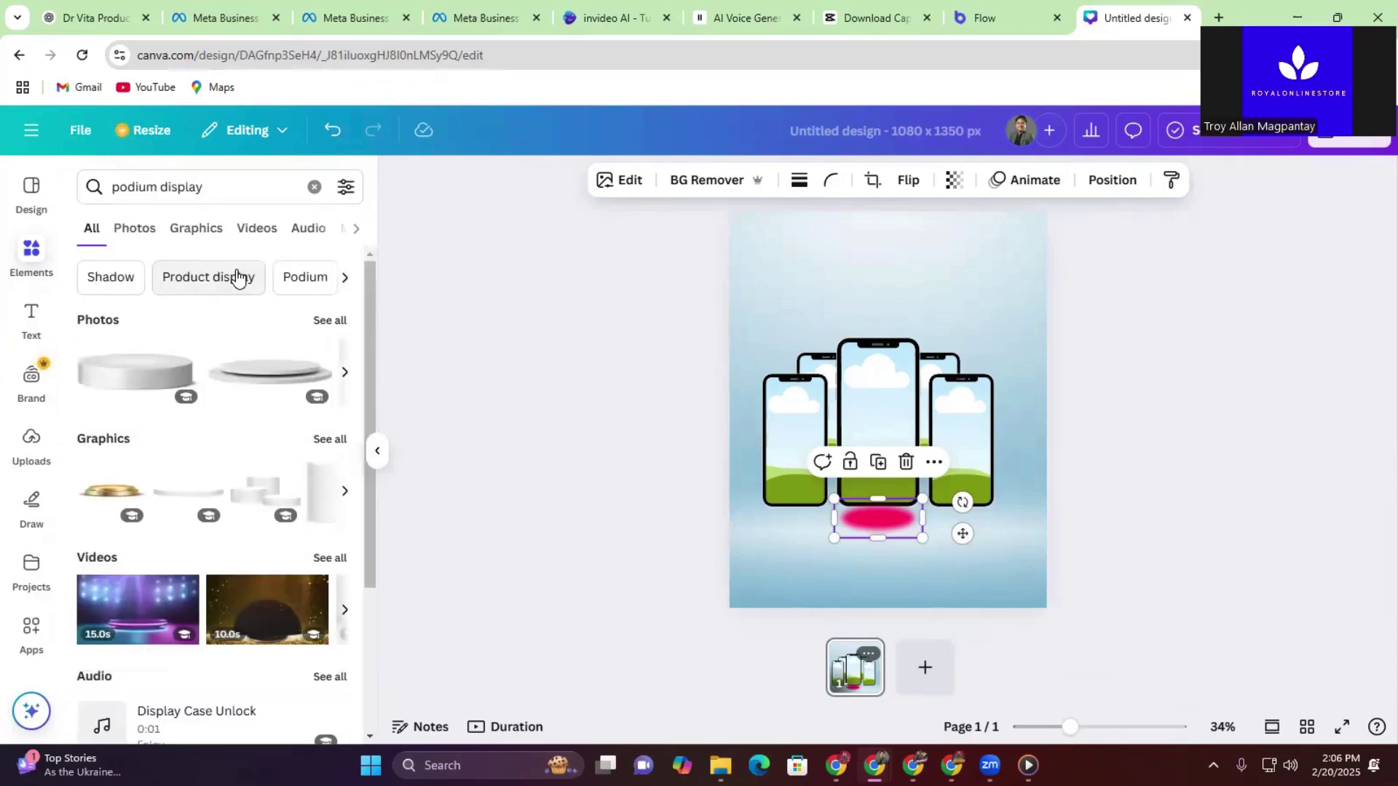
Step: Look through the podium display photos for a stand suitable for placing below the phone frames
{"action": "left_click", "coordinate": [331, 321]}
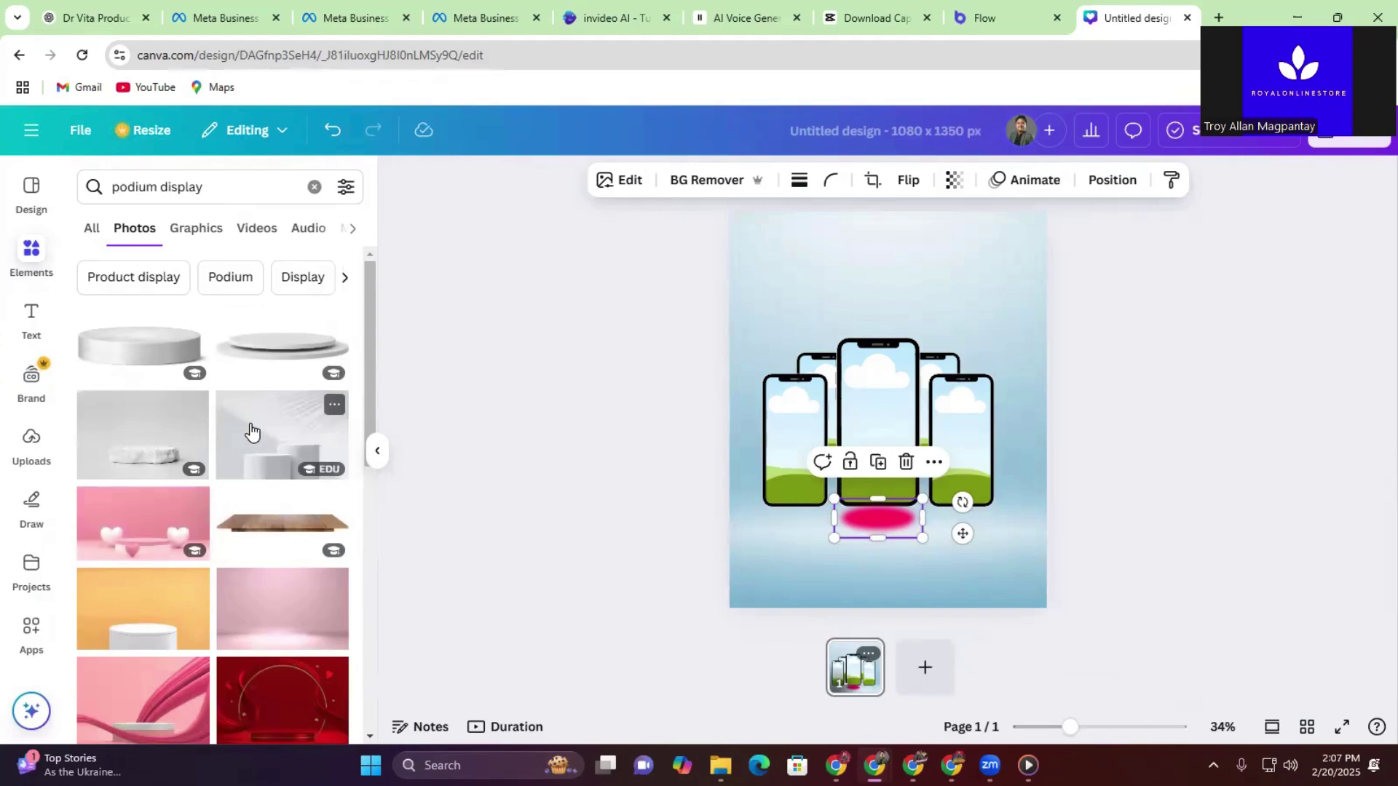
{"action": "scroll", "coordinate": [251, 432], "scroll_direction": "down", "scroll_amount": 5}
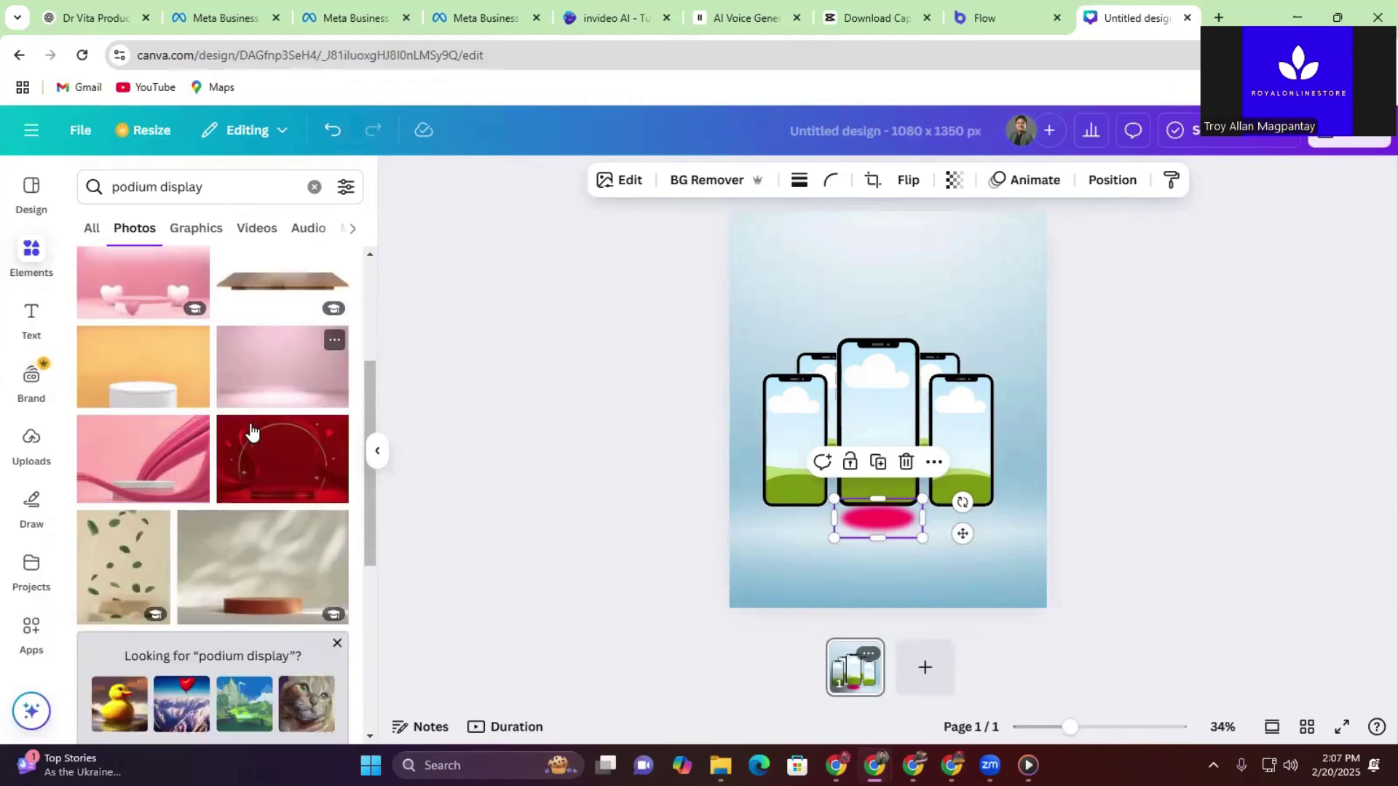
{"action": "scroll", "coordinate": [251, 432], "scroll_direction": "down", "scroll_amount": 6}
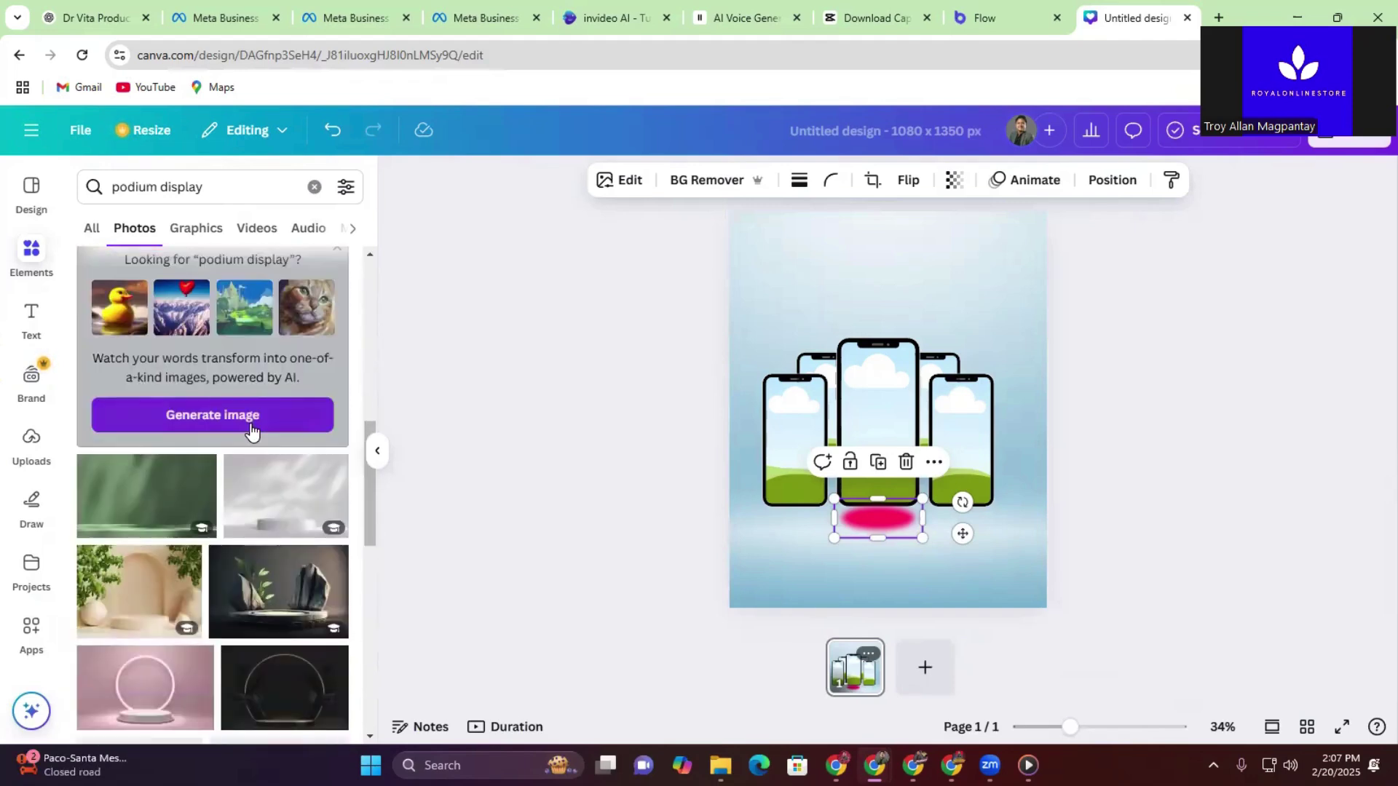
{"action": "scroll", "coordinate": [252, 432], "scroll_direction": "down", "scroll_amount": 3}
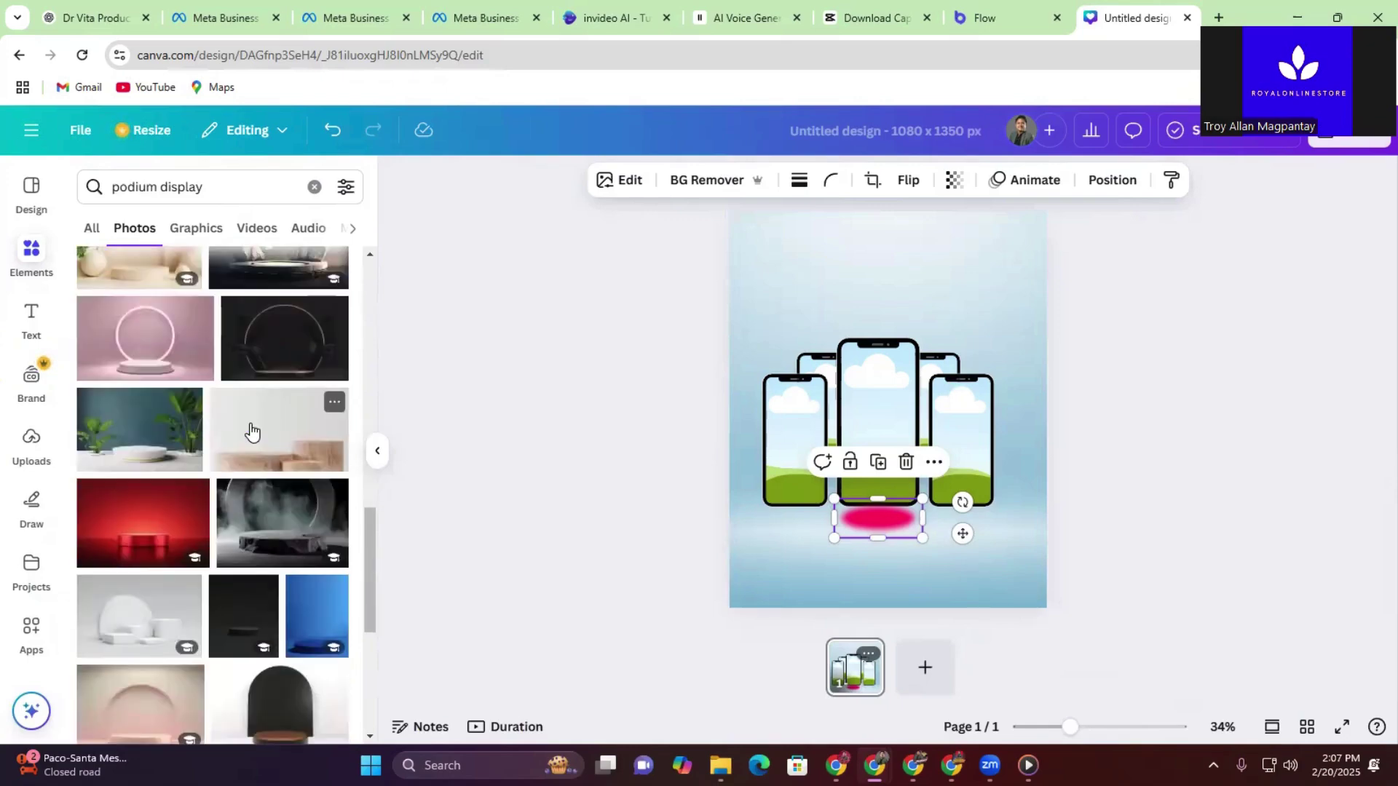
{"action": "scroll", "coordinate": [251, 431], "scroll_direction": "down", "scroll_amount": 6}
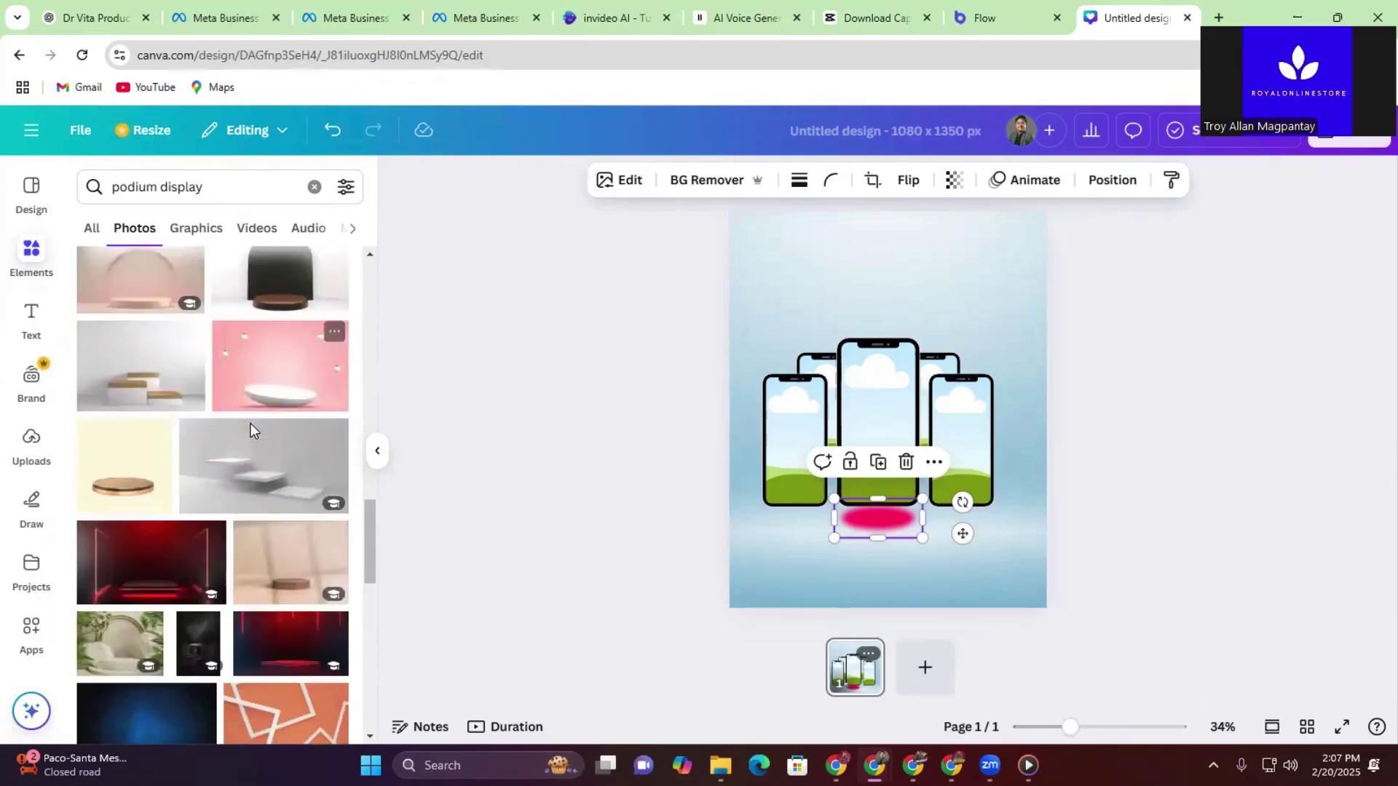
{"action": "scroll", "coordinate": [250, 429], "scroll_direction": "down", "scroll_amount": 6}
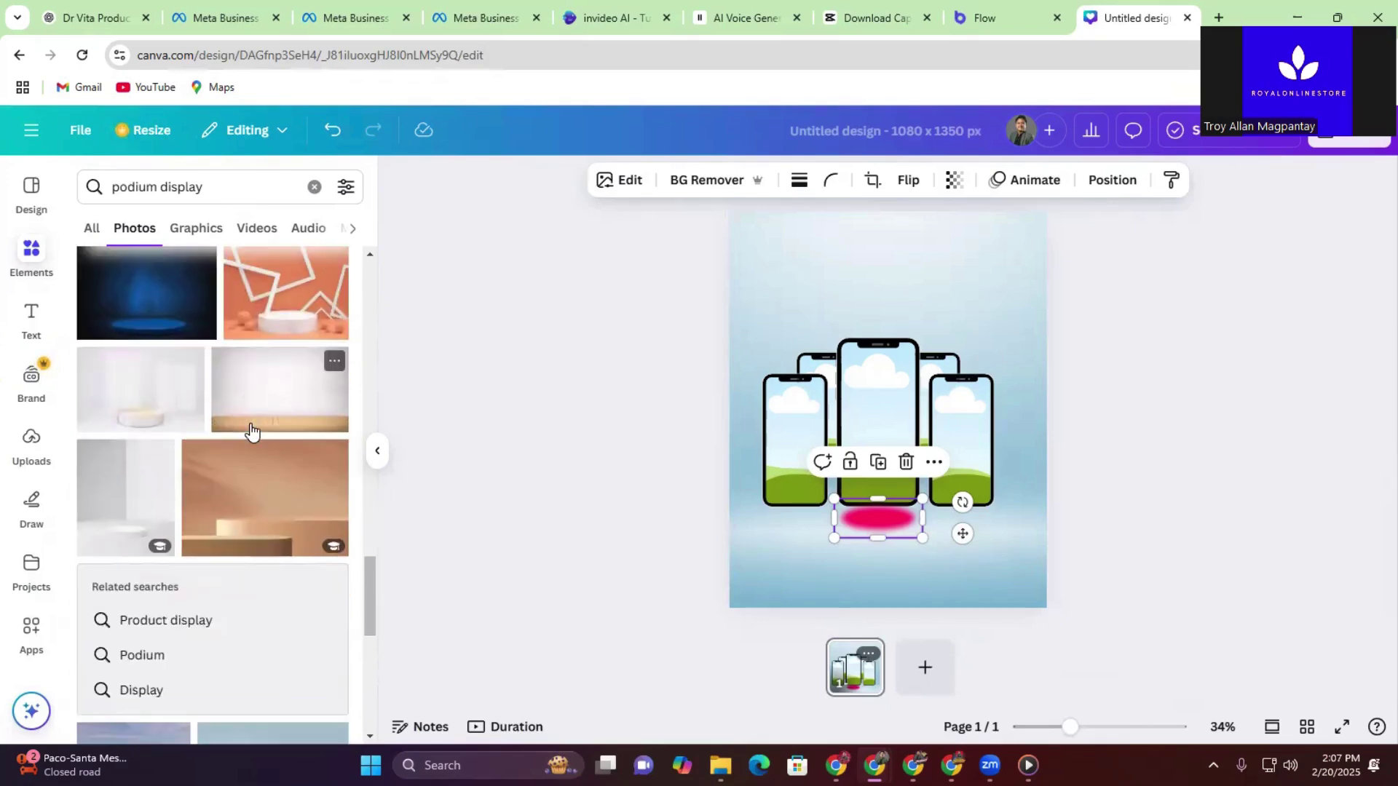
{"action": "scroll", "coordinate": [251, 432], "scroll_direction": "down", "scroll_amount": 4}
Step: Add the white tiered round podium graphic, shrink it to about half the page's width, and place it just below the pink shadow
{"action": "left_click", "coordinate": [194, 228]}
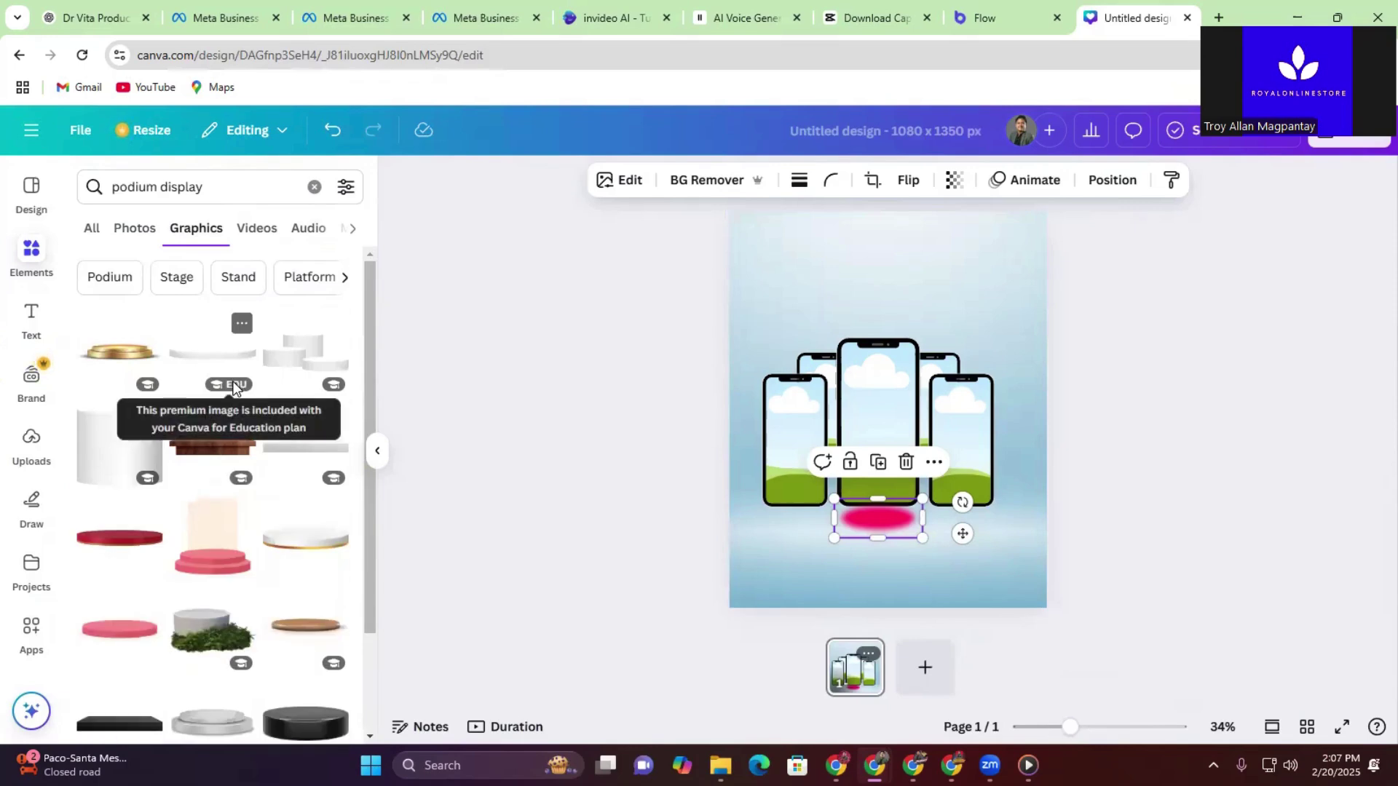
{"action": "scroll", "coordinate": [230, 386], "scroll_direction": "down", "scroll_amount": 4}
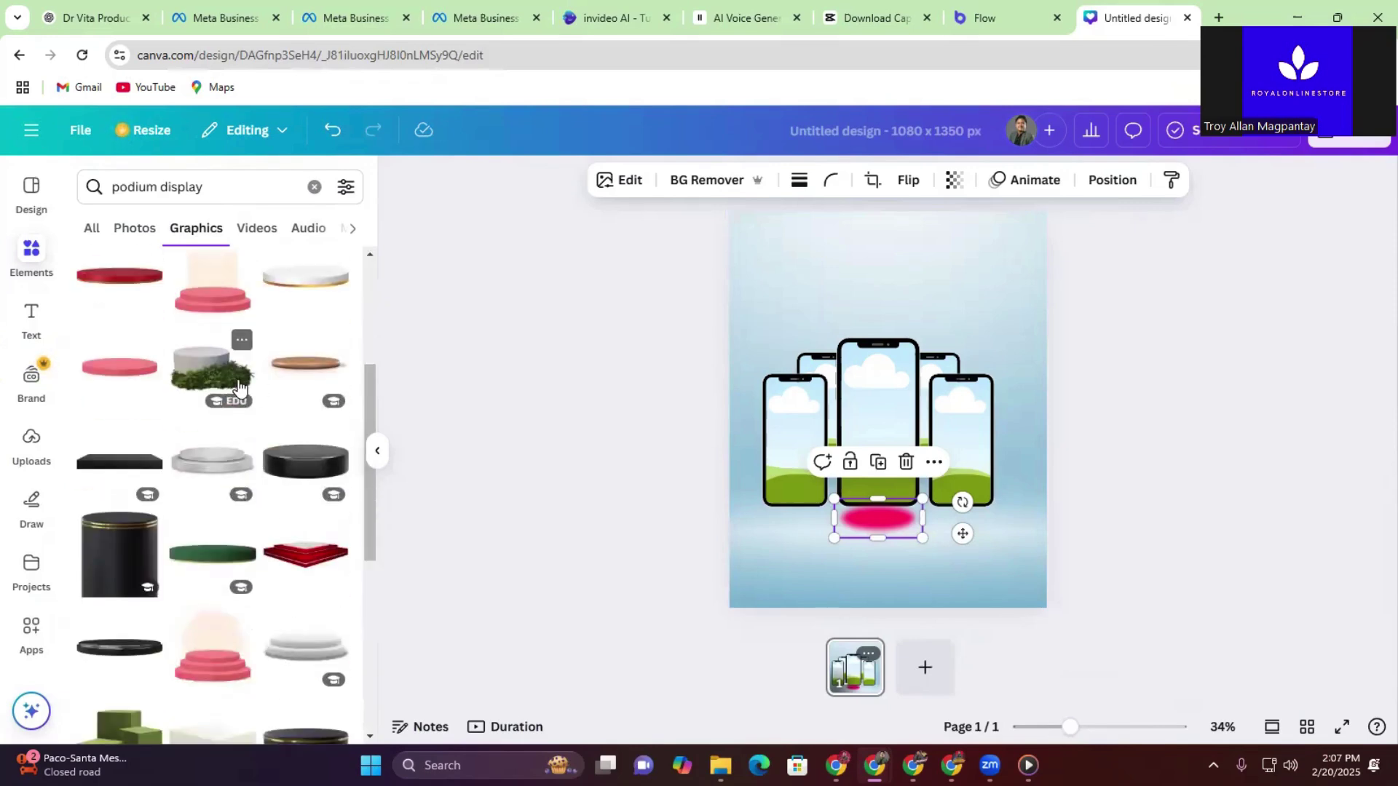
{"action": "scroll", "coordinate": [269, 389], "scroll_direction": "down", "scroll_amount": 1}
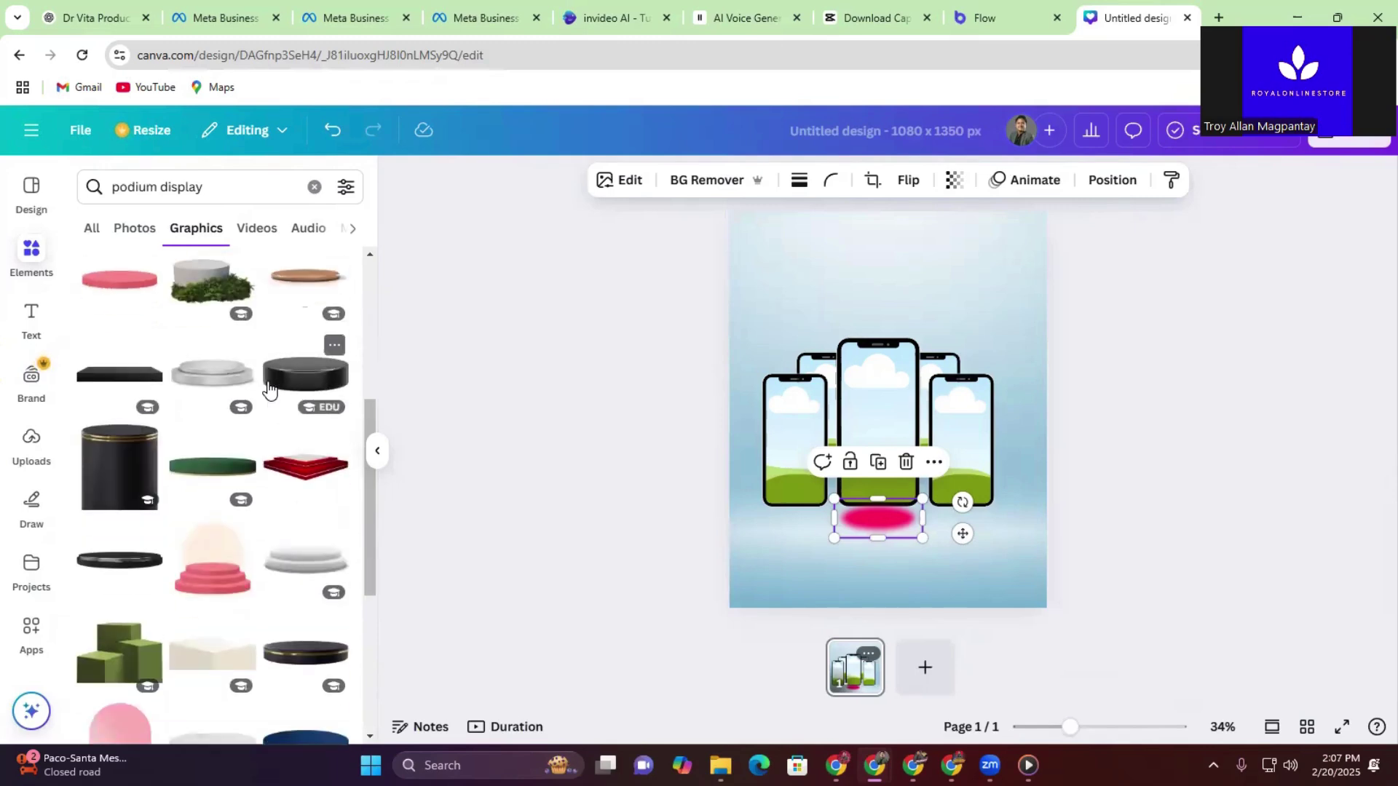
{"action": "left_click", "coordinate": [302, 563]}
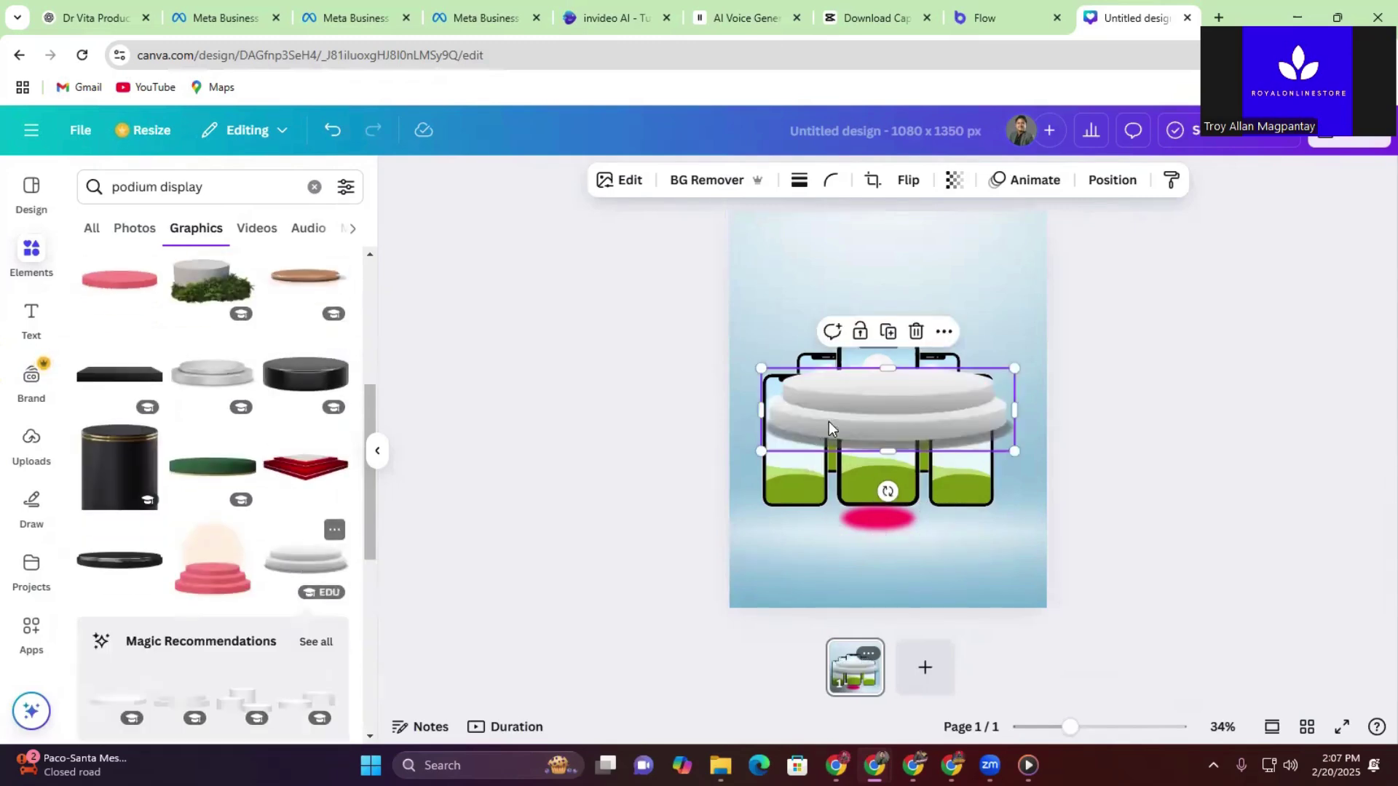
{"action": "left_click_drag", "start_coordinate": [929, 425], "coordinate": [924, 562]}
{"action": "left_click_drag", "start_coordinate": [1013, 527], "coordinate": [897, 557]}
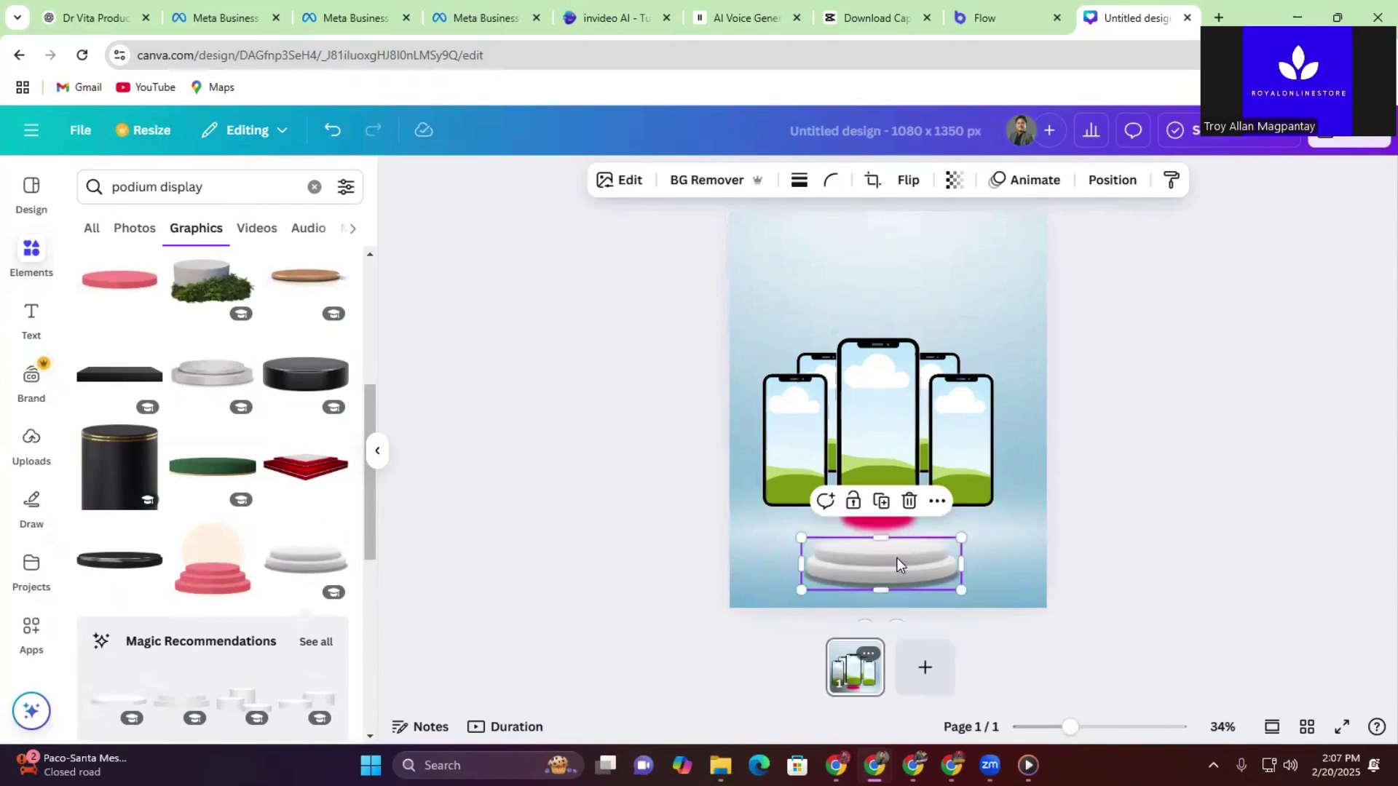
{"action": "left_click", "coordinate": [665, 431]}
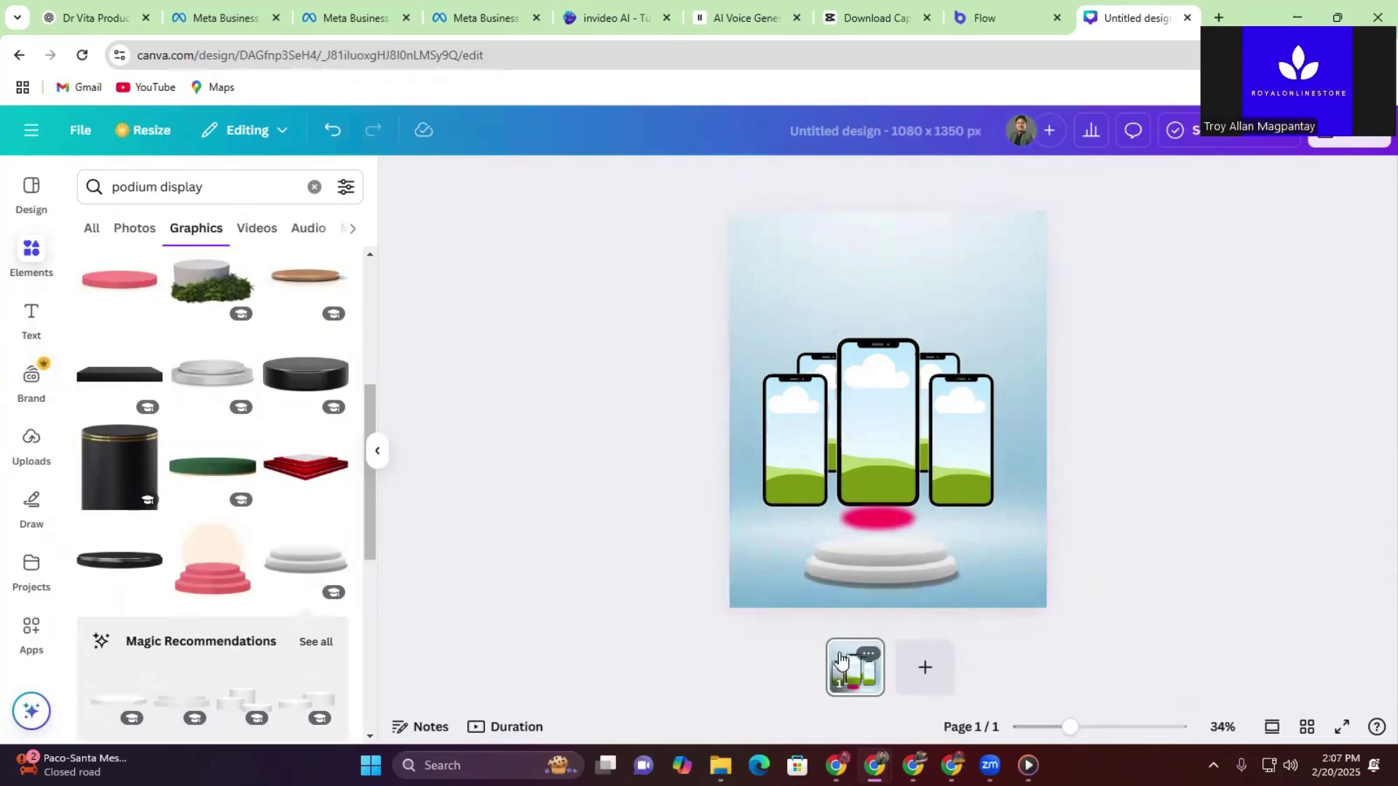
Step: Duplicate the page four times so the design has five identical pages
{"action": "left_click", "coordinate": [868, 654]}
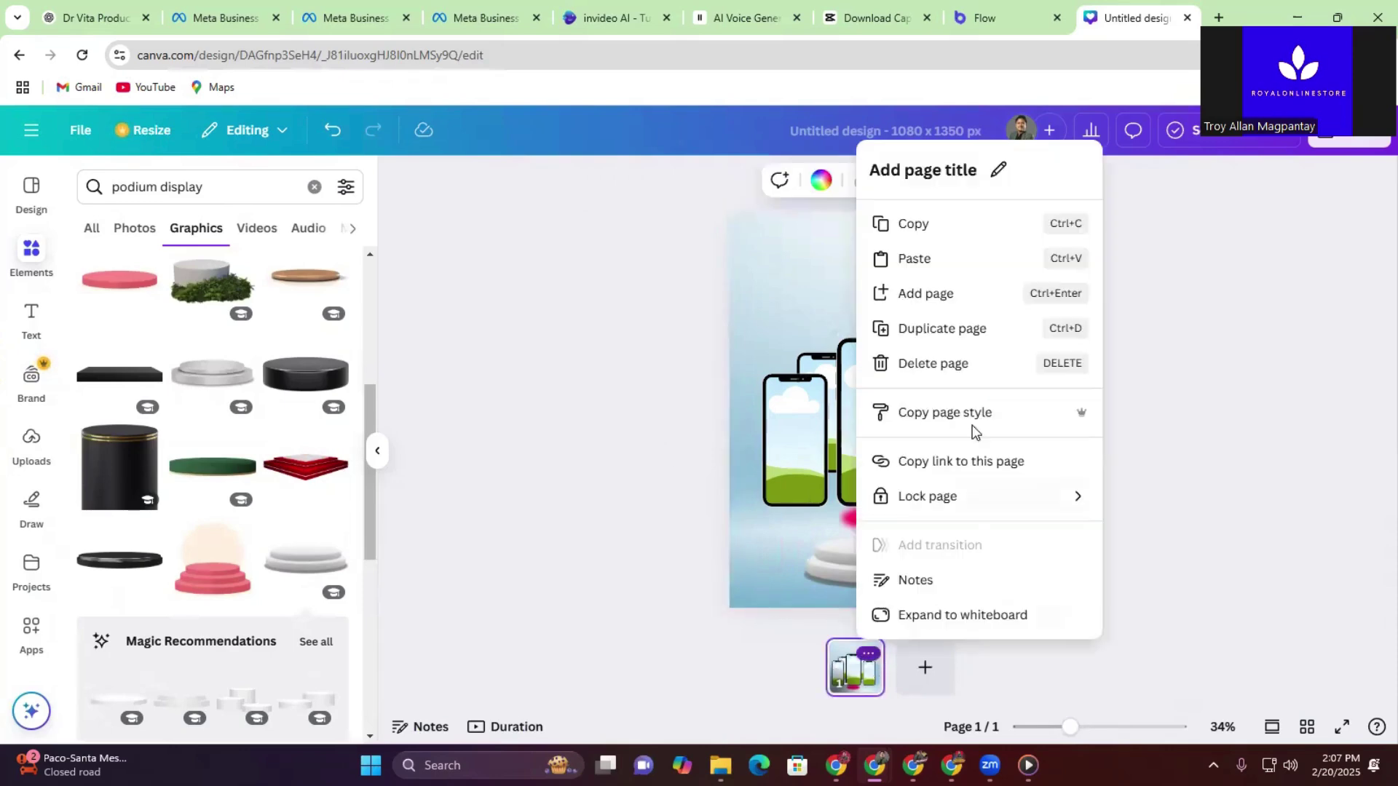
{"action": "left_click", "coordinate": [973, 329]}
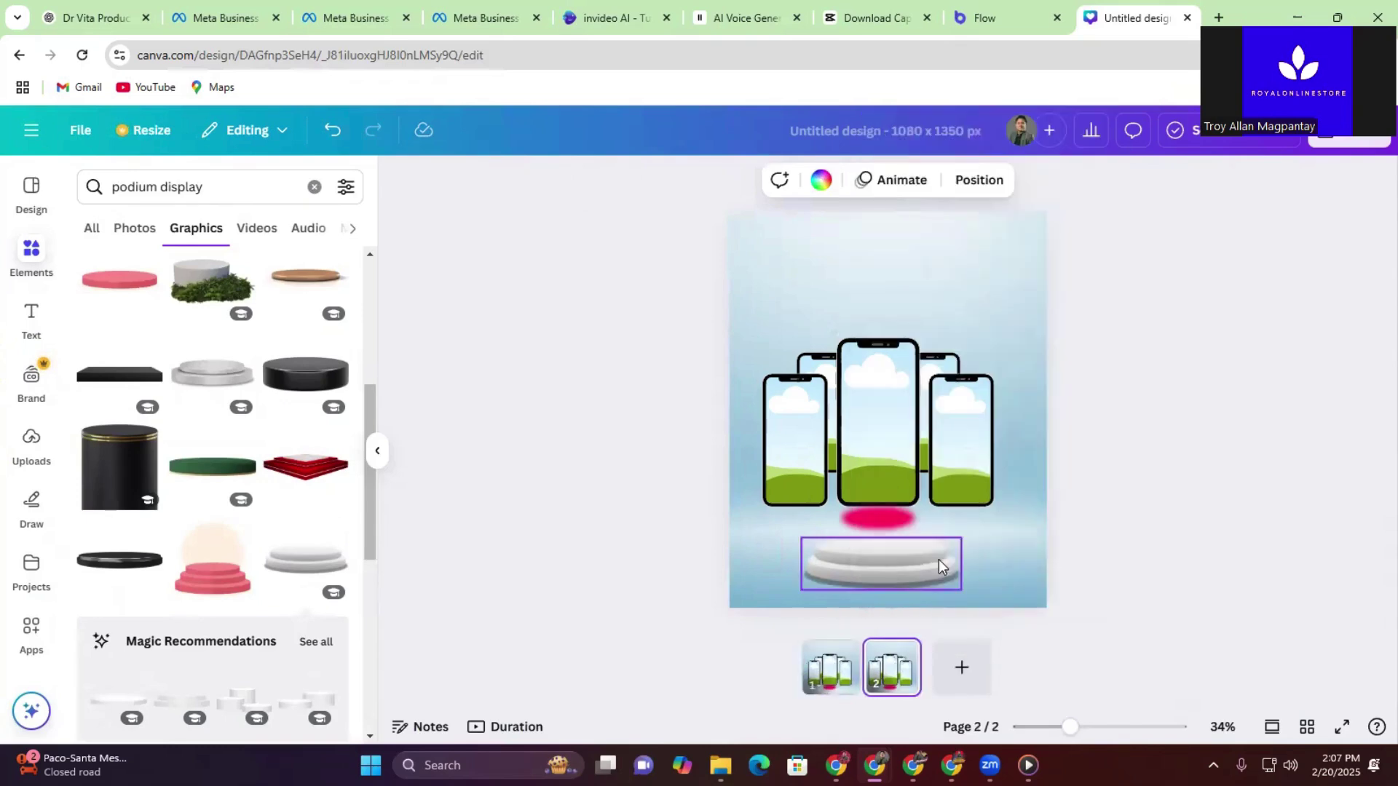
{"action": "left_click", "coordinate": [902, 656]}
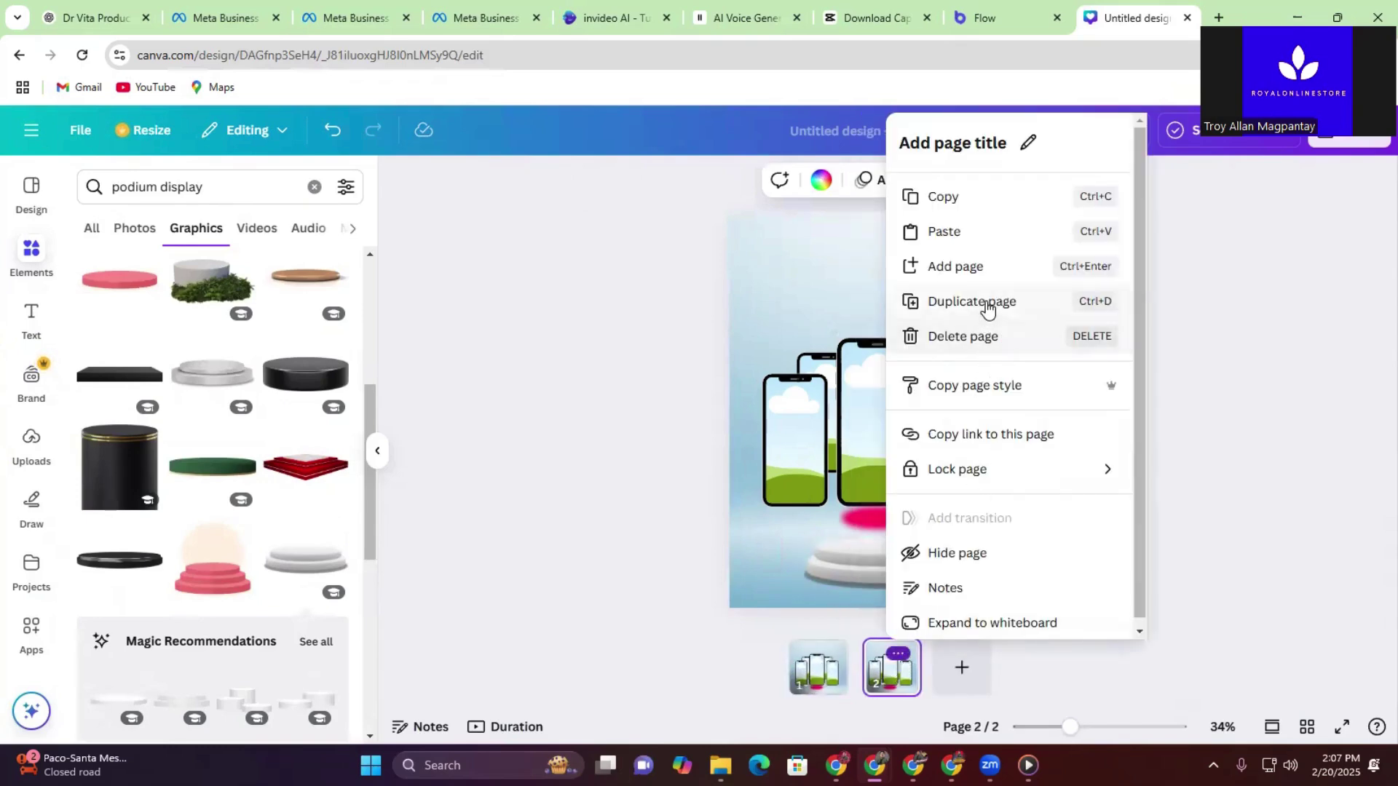
{"action": "left_click", "coordinate": [980, 303]}
{"action": "left_click", "coordinate": [930, 650]}
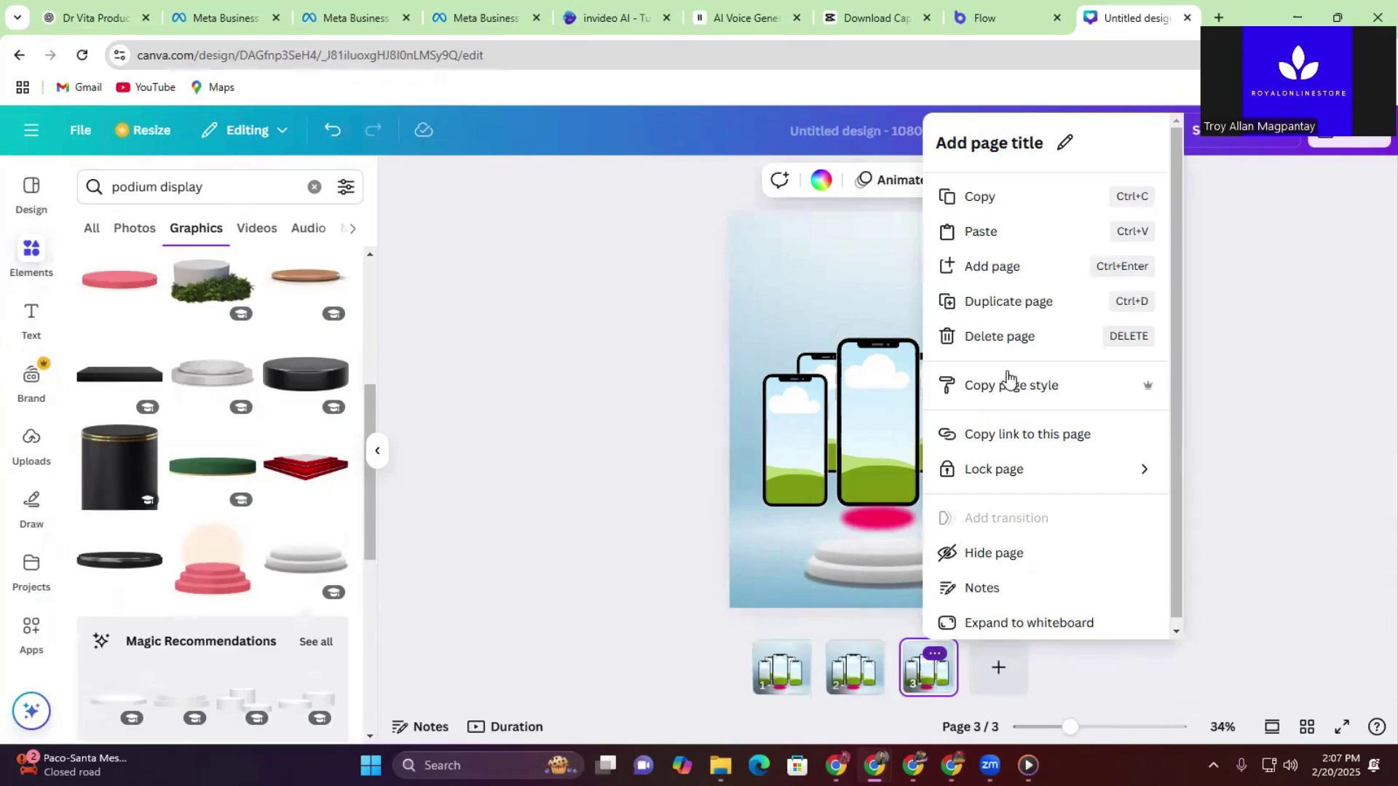
{"action": "left_click", "coordinate": [940, 301]}
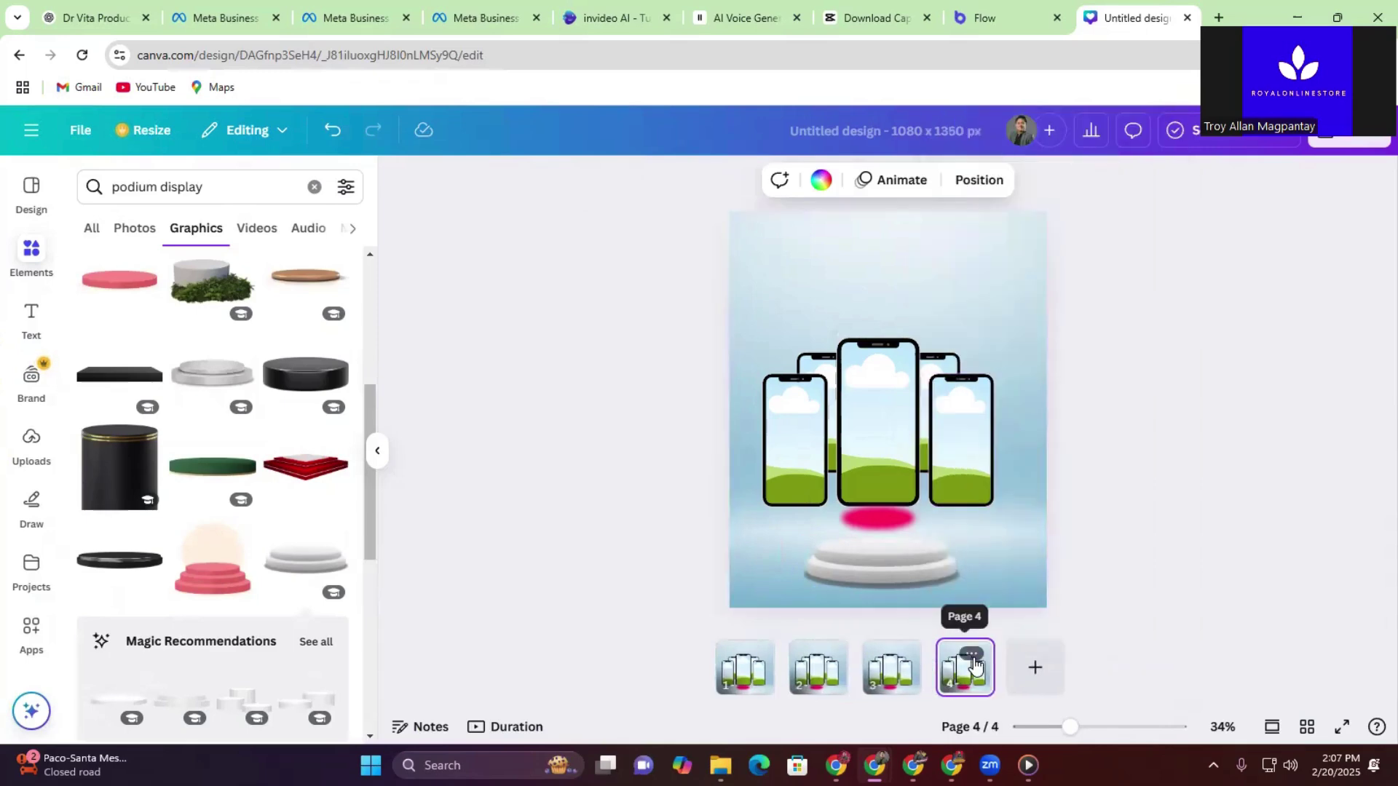
{"action": "left_click", "coordinate": [972, 653]}
{"action": "left_click", "coordinate": [1051, 301]}
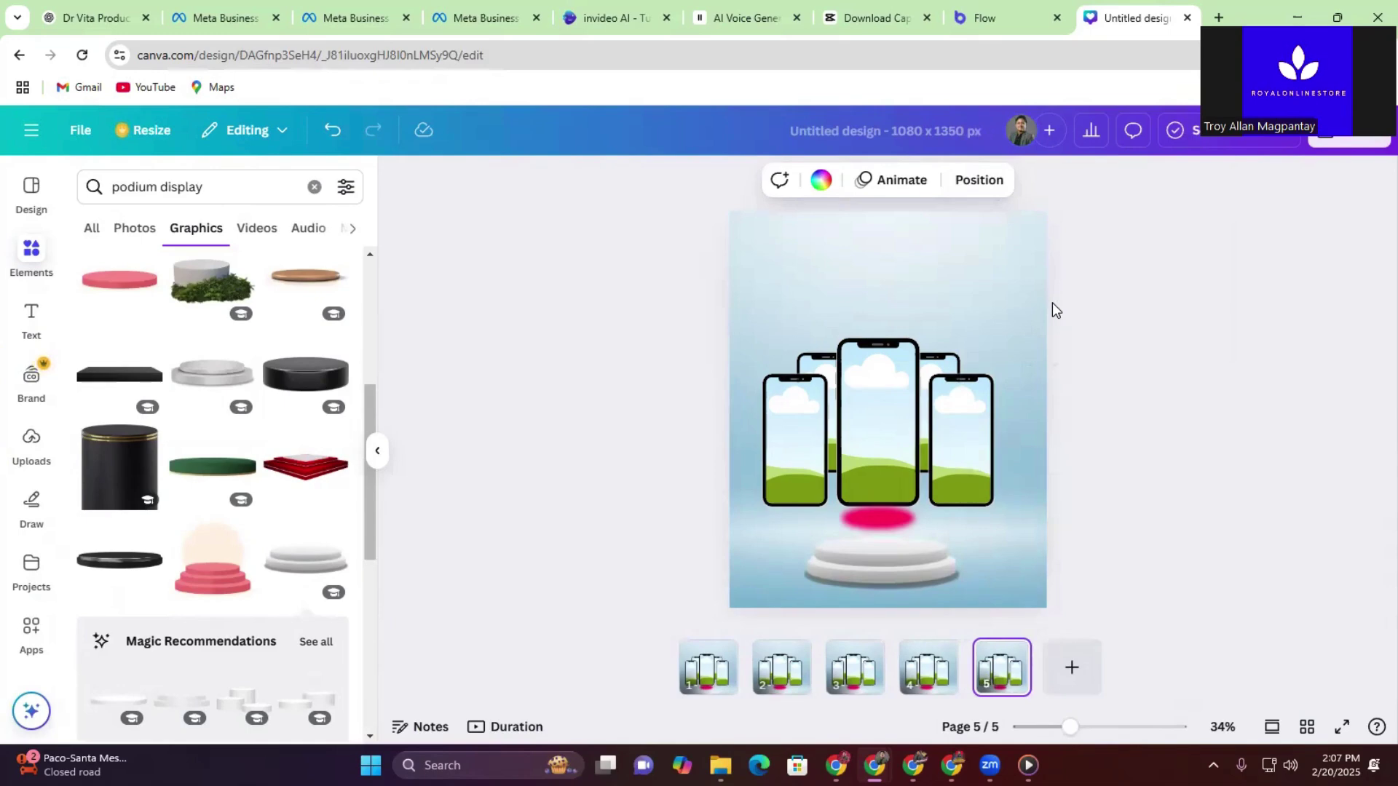
Step: On page 1, fill the middle phone frame with the uploaded NATTOKINASE image
{"action": "left_click", "coordinate": [697, 681]}
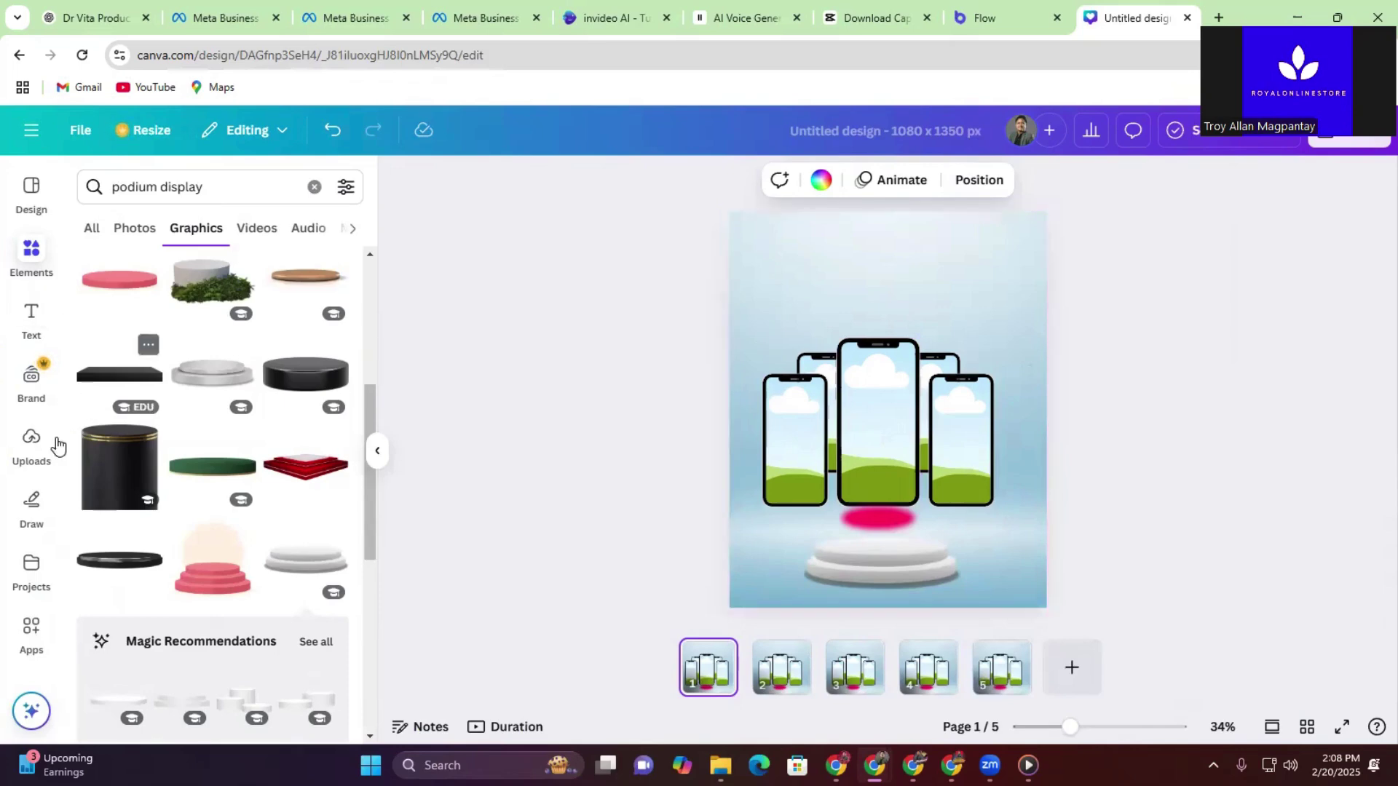
{"action": "left_click", "coordinate": [31, 441]}
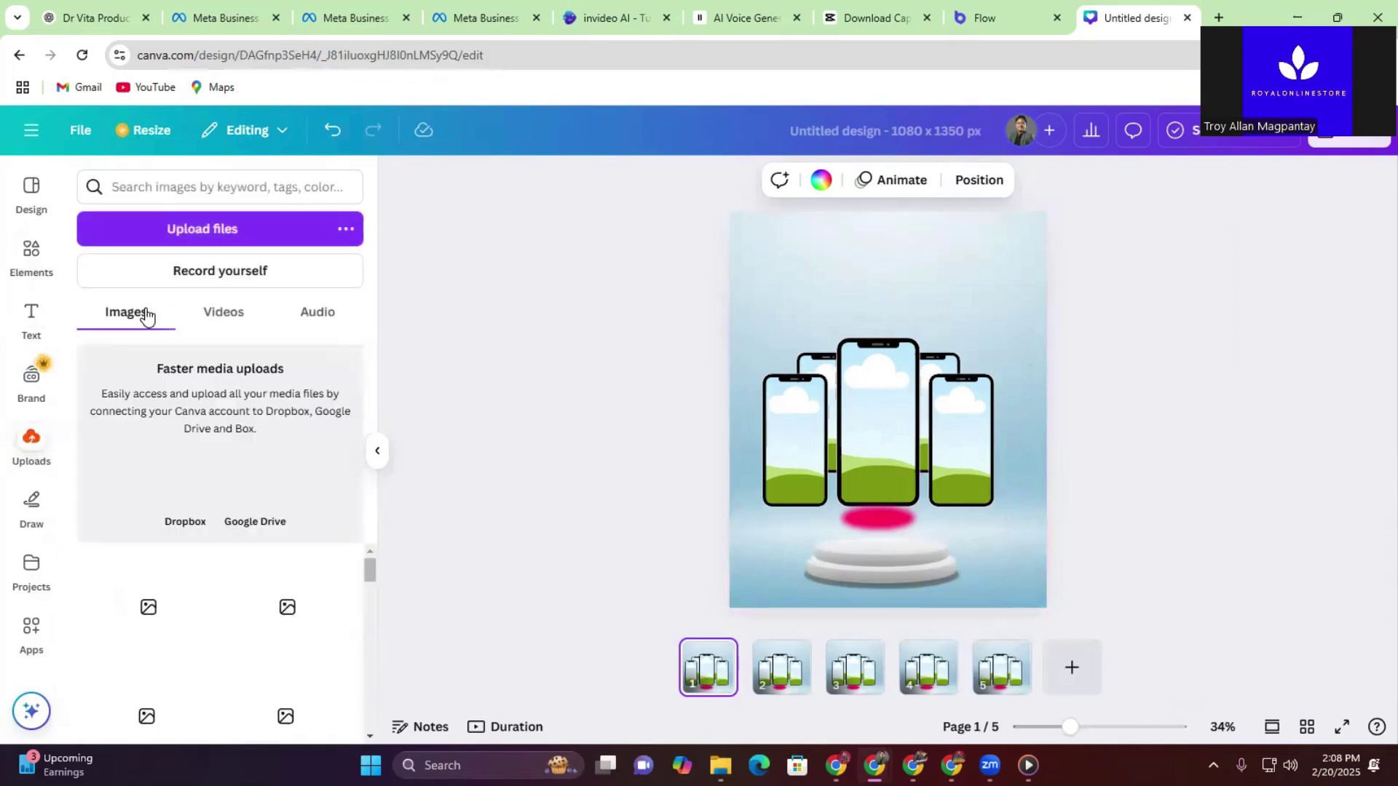
{"action": "left_click", "coordinate": [191, 232]}
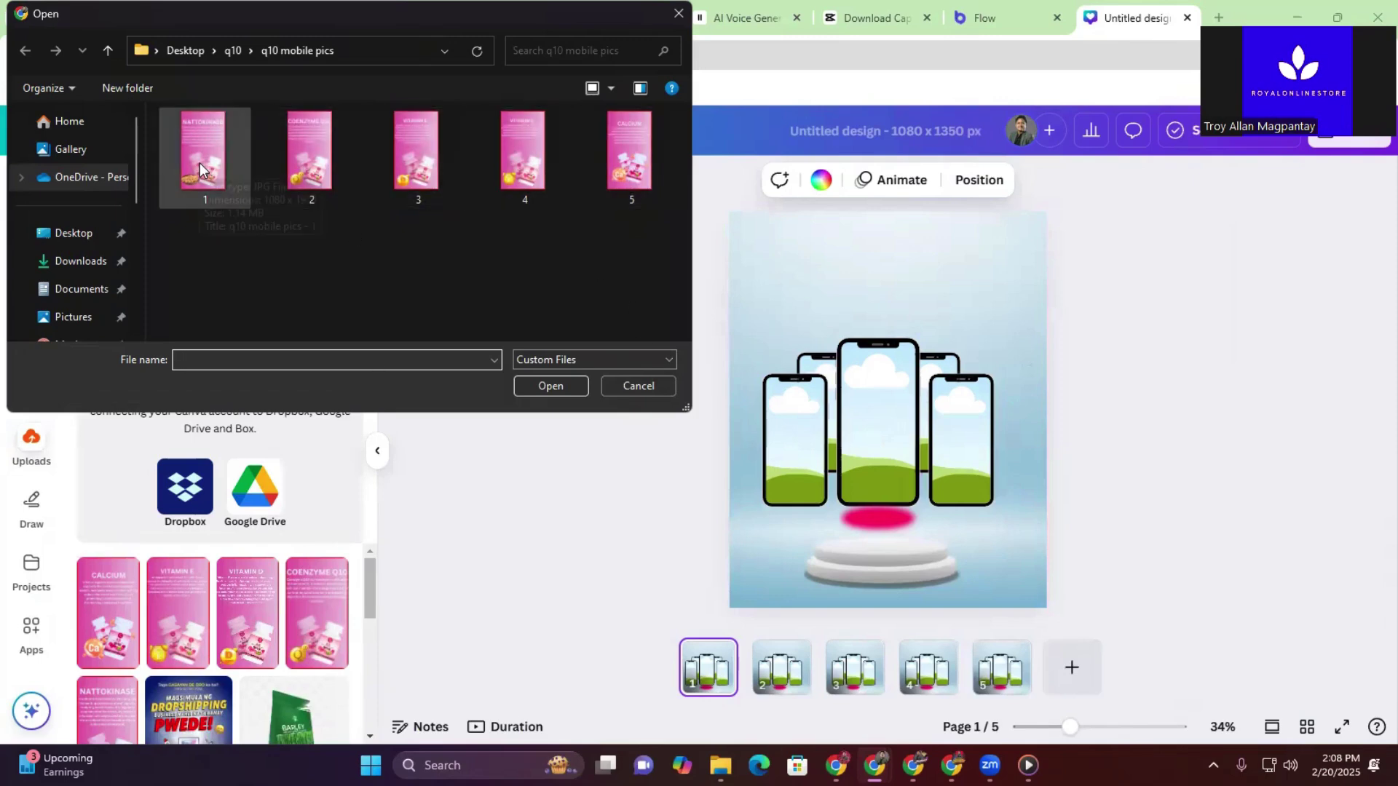
{"action": "left_click", "coordinate": [647, 388]}
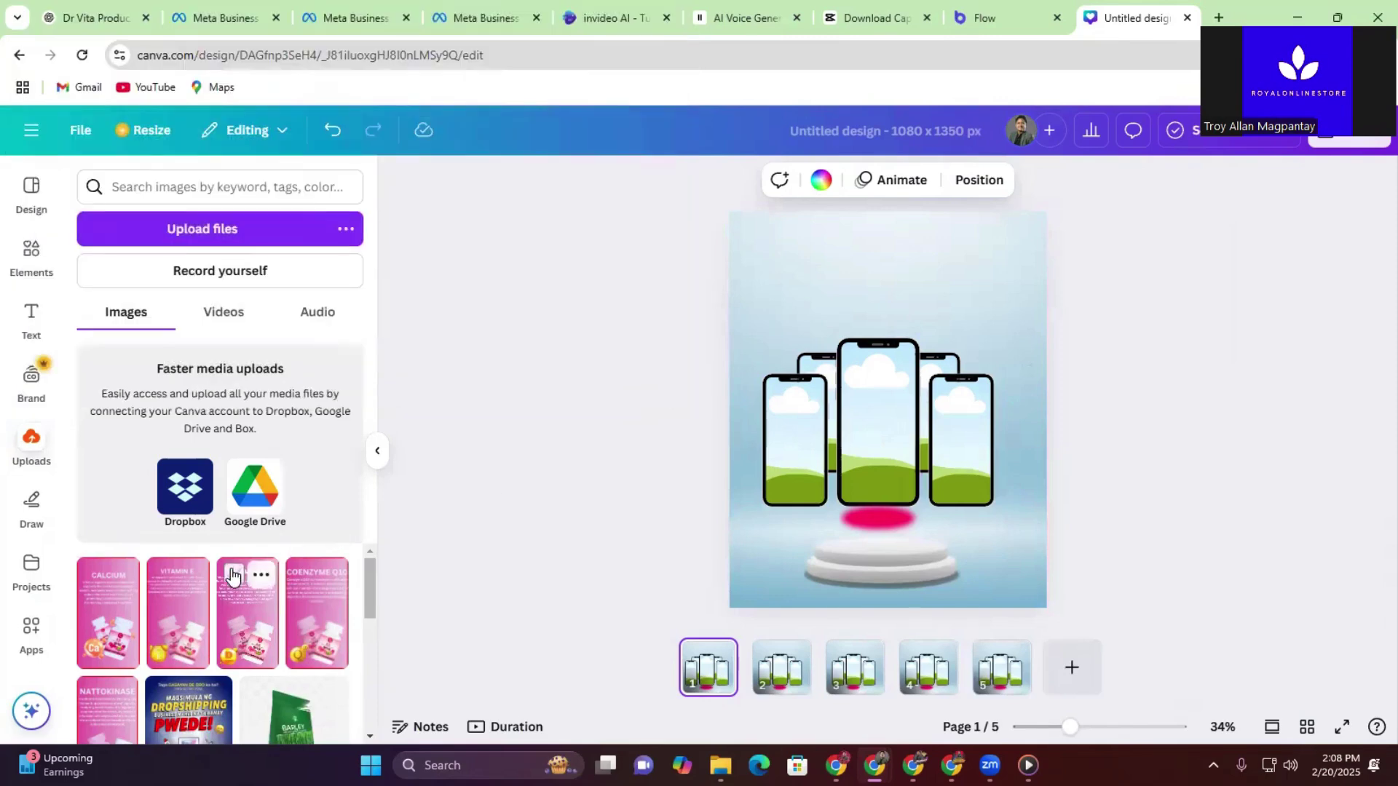
{"action": "scroll", "coordinate": [234, 583], "scroll_direction": "down", "scroll_amount": 2}
{"action": "scroll", "coordinate": [247, 650], "scroll_direction": "up", "scroll_amount": 2}
{"action": "mouse_move", "coordinate": [247, 650]}
{"action": "scroll", "coordinate": [247, 650], "scroll_direction": "down", "scroll_amount": 1}
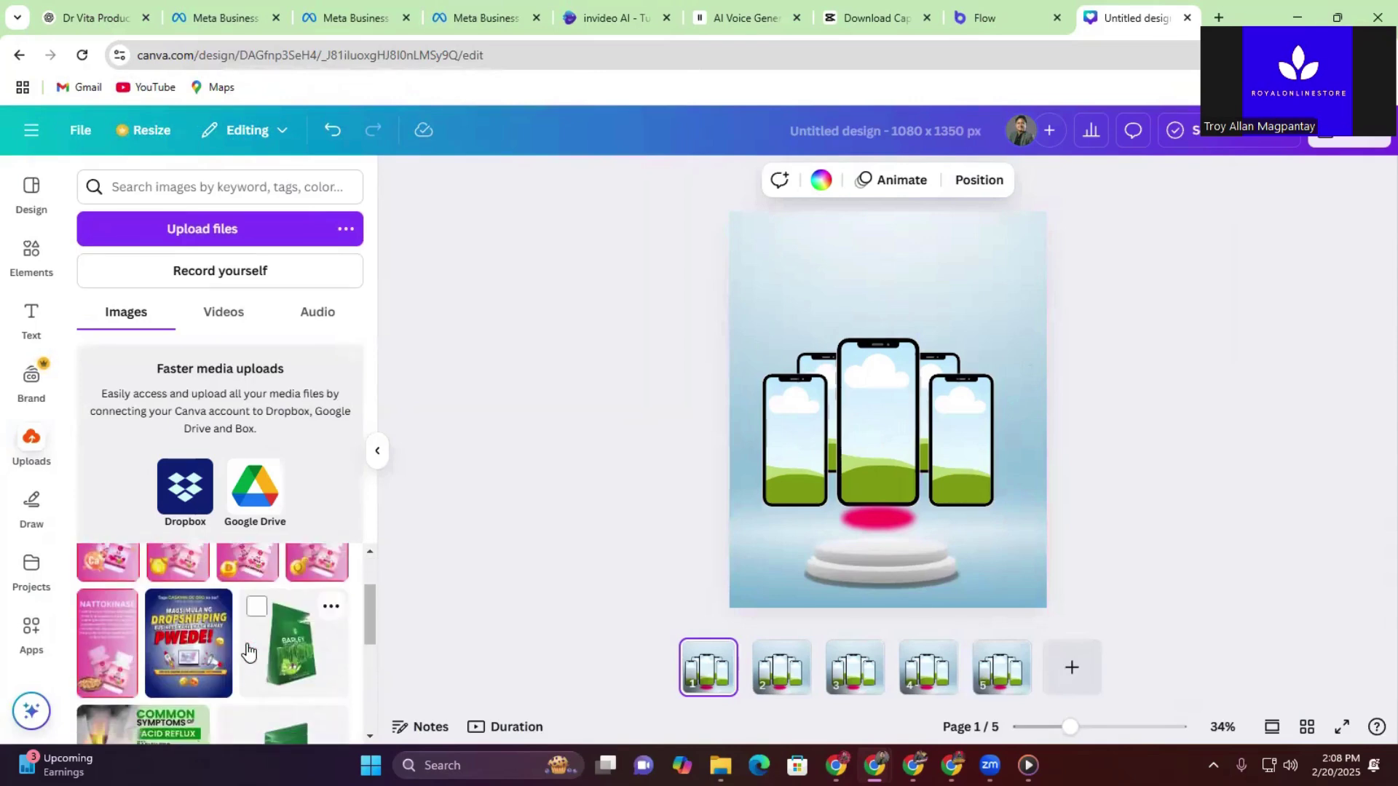
{"action": "left_click", "coordinate": [100, 650]}
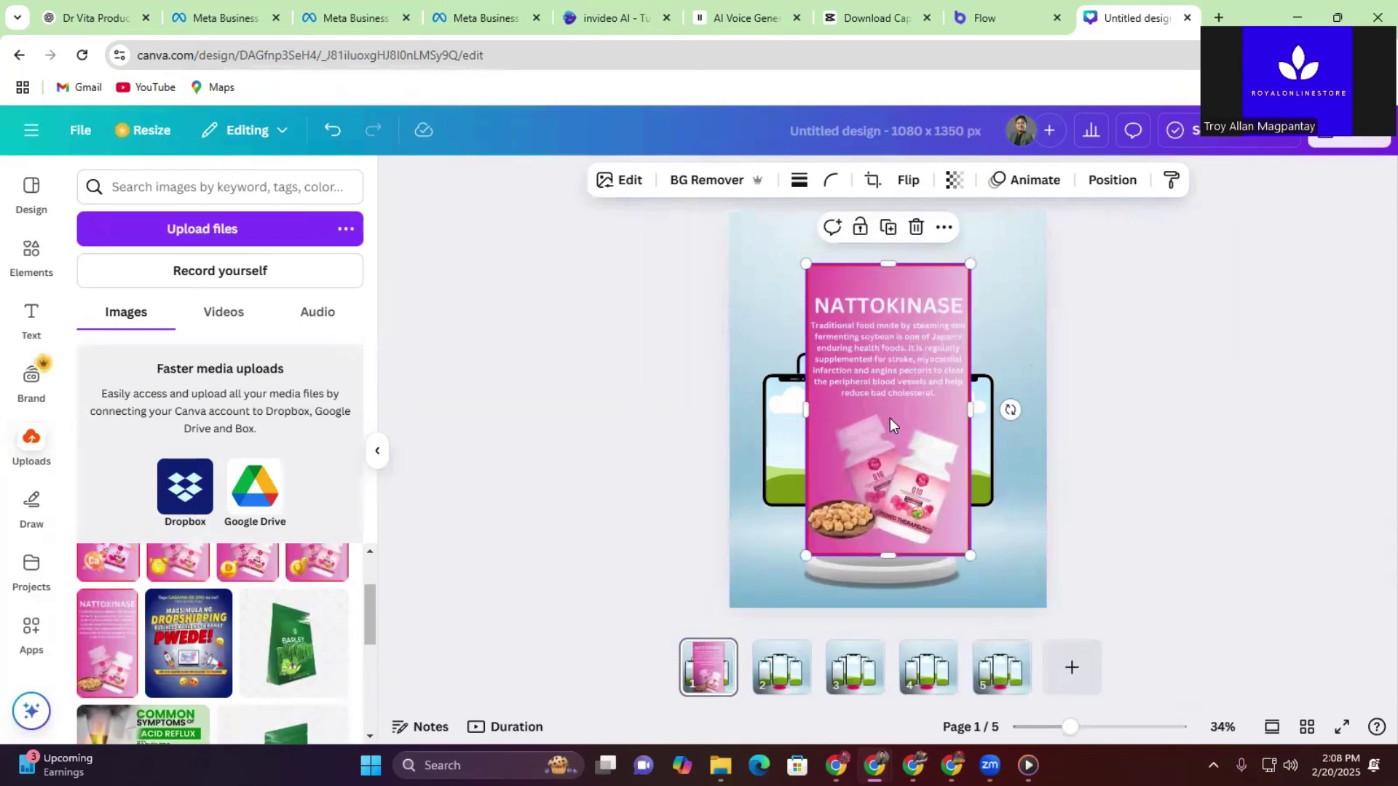
{"action": "left_click_drag", "start_coordinate": [890, 418], "coordinate": [883, 431]}
Step: Fill the front right phone frame with the uploaded COENZYME Q10 image
{"action": "scroll", "coordinate": [250, 655], "scroll_direction": "up", "scroll_amount": 1}
{"action": "left_click", "coordinate": [314, 621]}
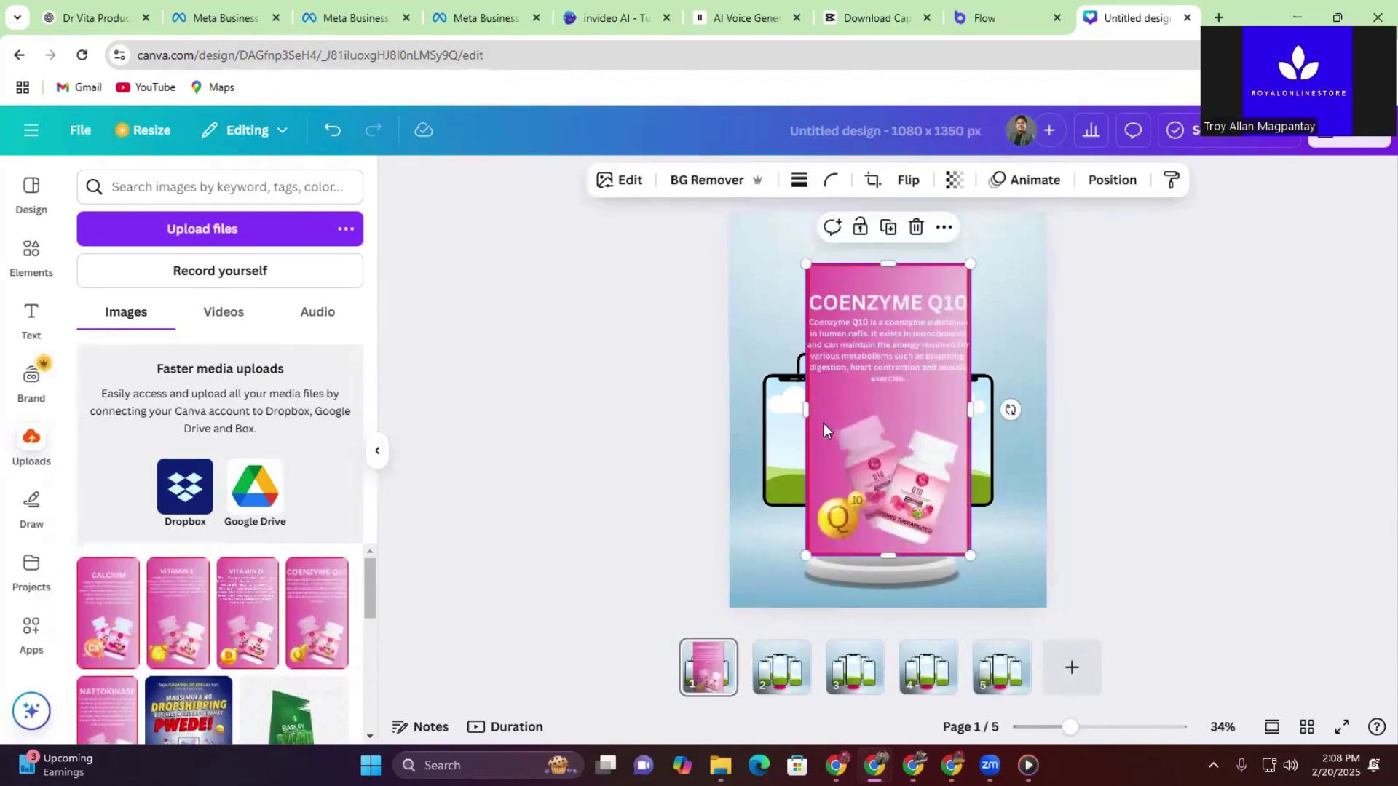
{"action": "left_click_drag", "start_coordinate": [883, 448], "coordinate": [956, 453]}
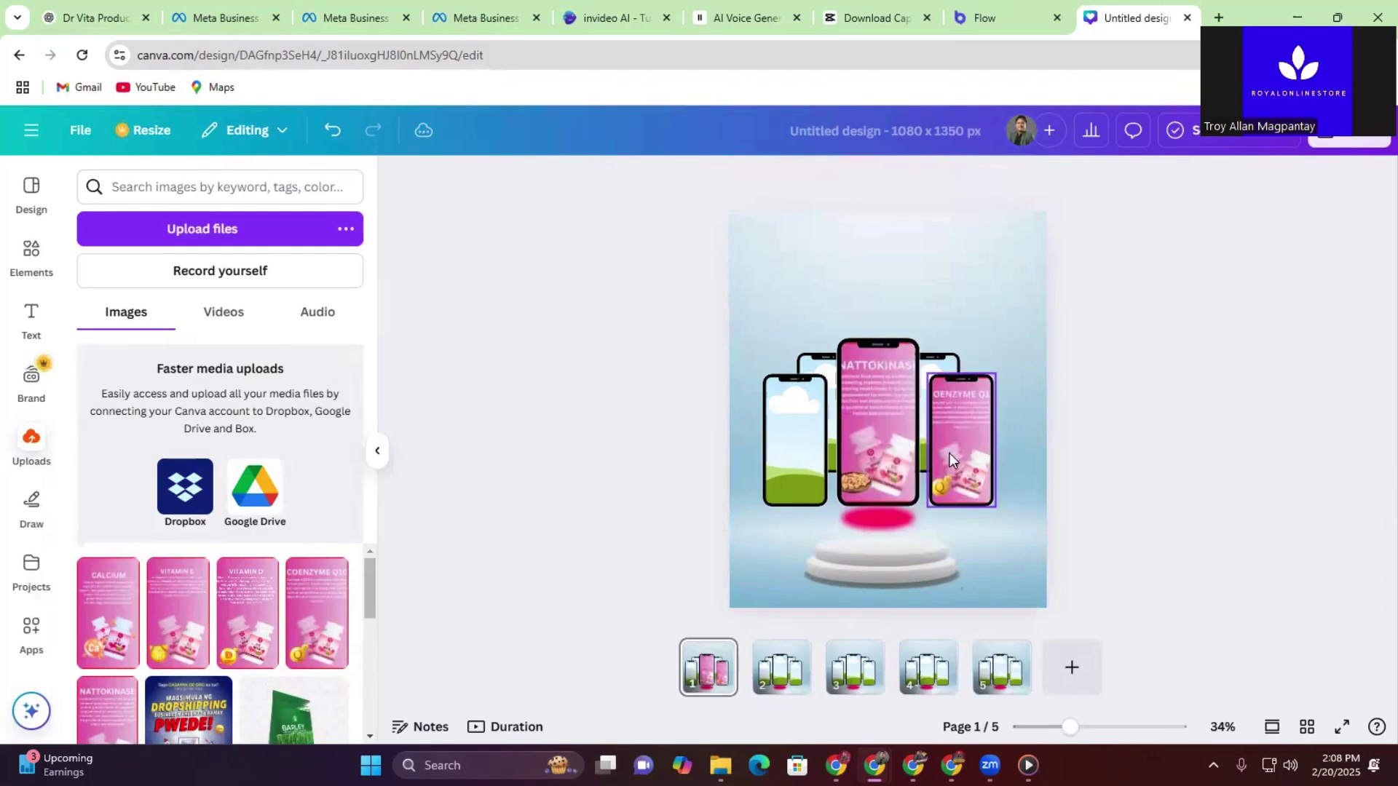
Step: Fill the rear right phone frame with the VITAMIN D image and the rear left one with the other uploaded vitamin image
{"action": "left_click", "coordinate": [248, 613]}
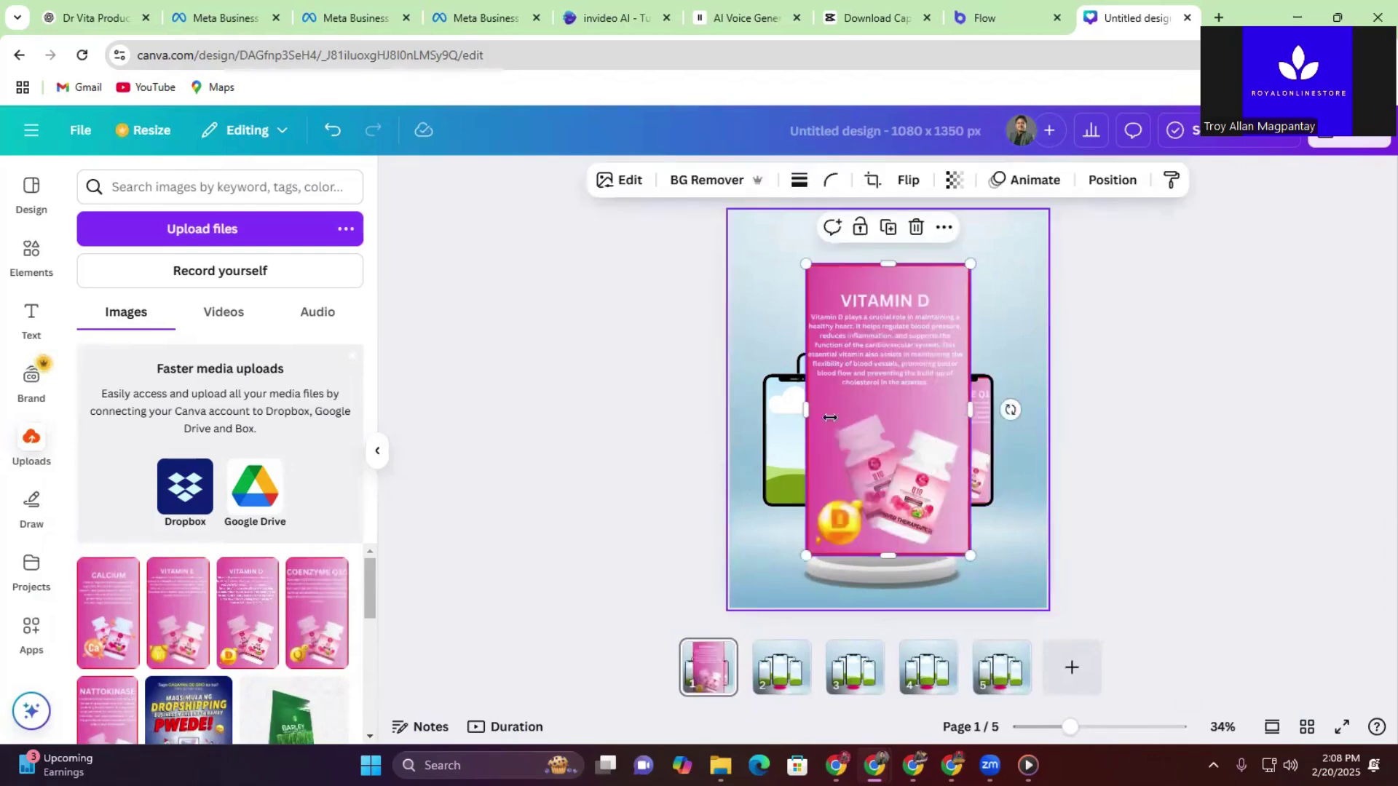
{"action": "left_click_drag", "start_coordinate": [891, 396], "coordinate": [937, 367]}
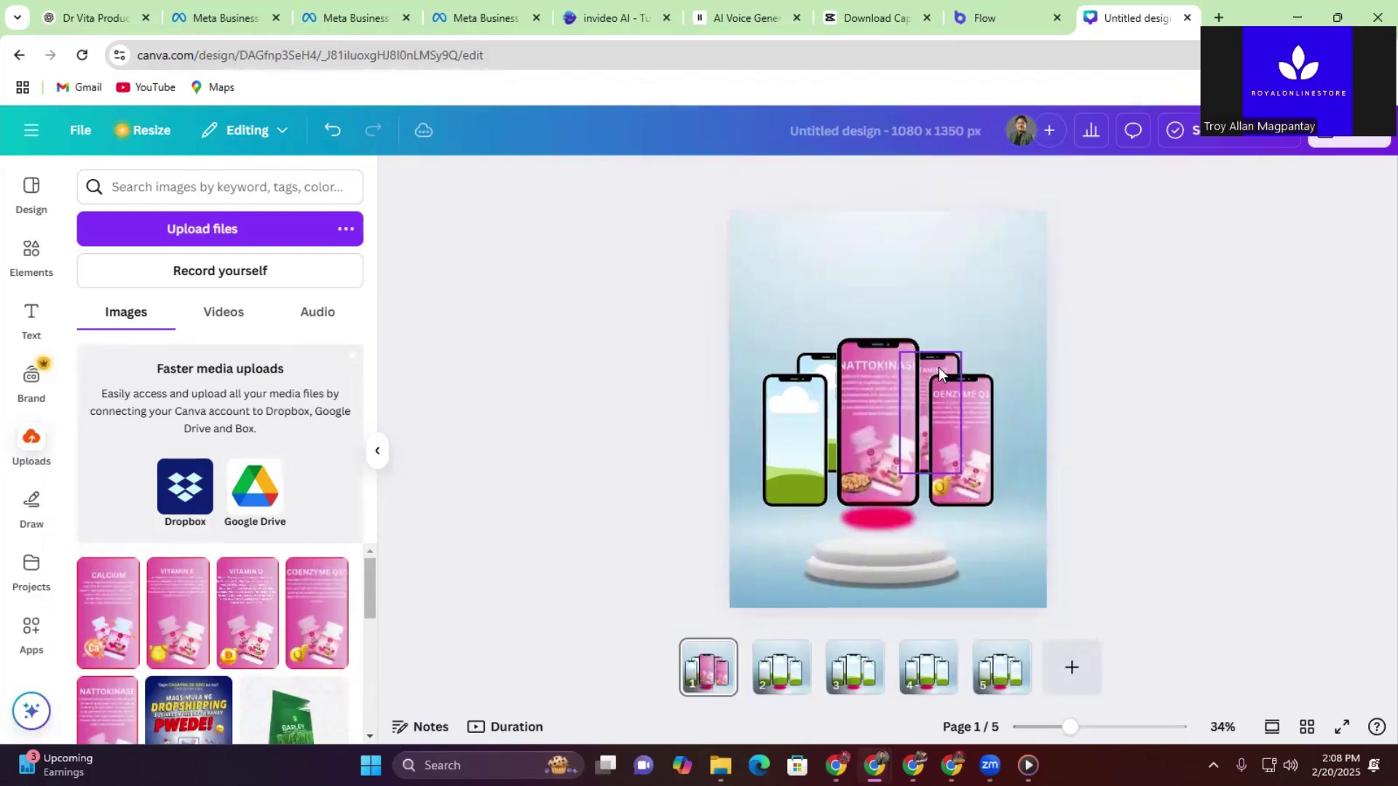
{"action": "left_click", "coordinate": [196, 620]}
{"action": "left_click_drag", "start_coordinate": [862, 416], "coordinate": [830, 443]}
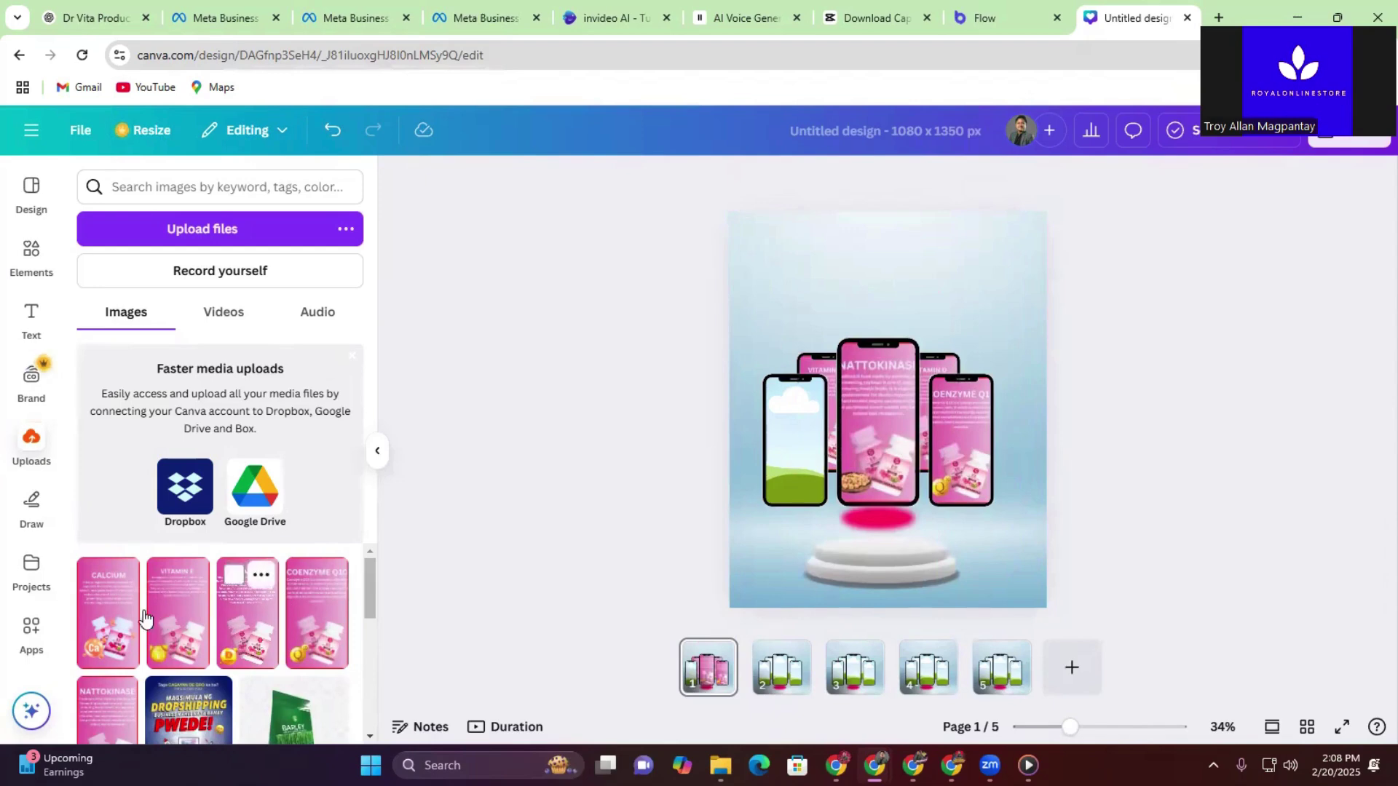
{"action": "left_click", "coordinate": [108, 619]}
{"action": "left_click_drag", "start_coordinate": [932, 456], "coordinate": [847, 472]}
{"action": "left_click", "coordinate": [897, 443]}
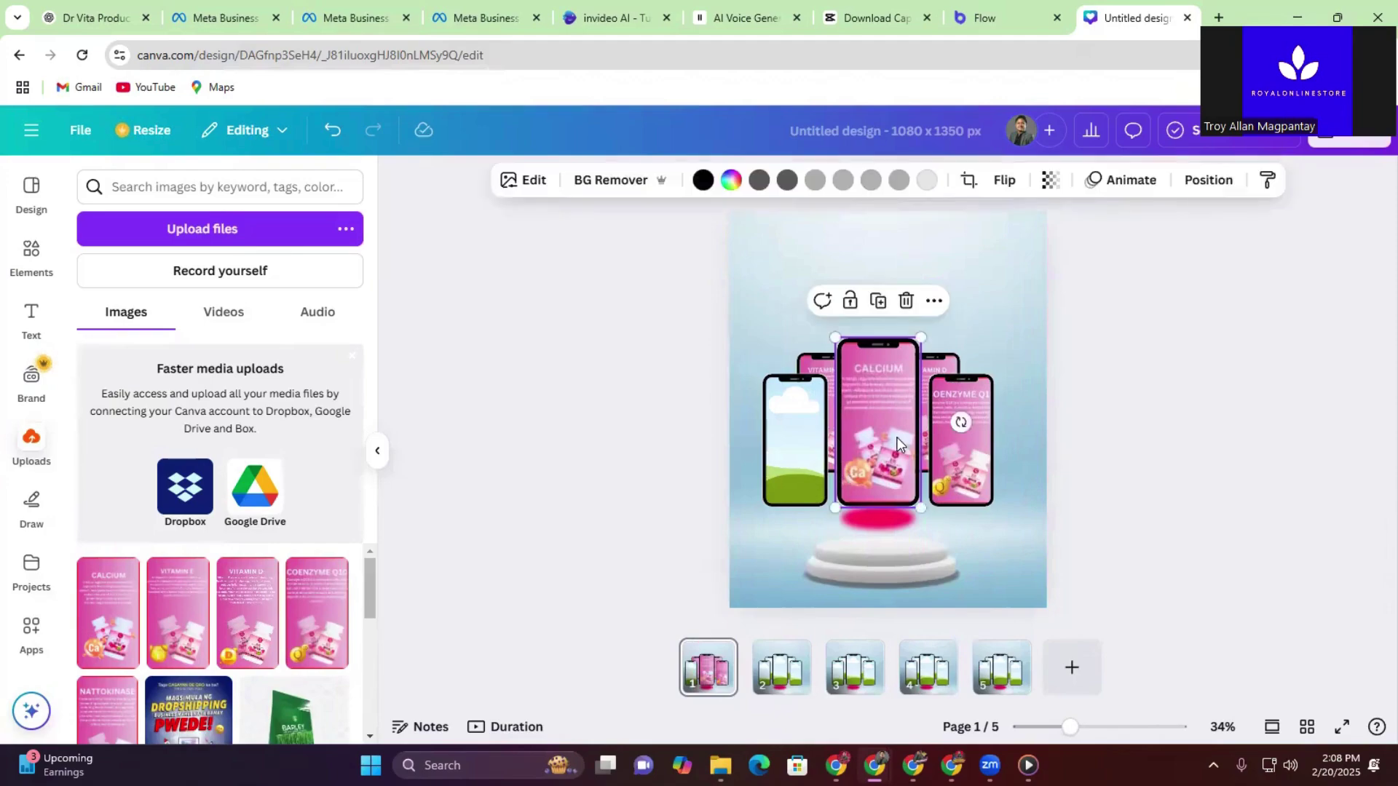
{"action": "left_click", "coordinate": [905, 302]}
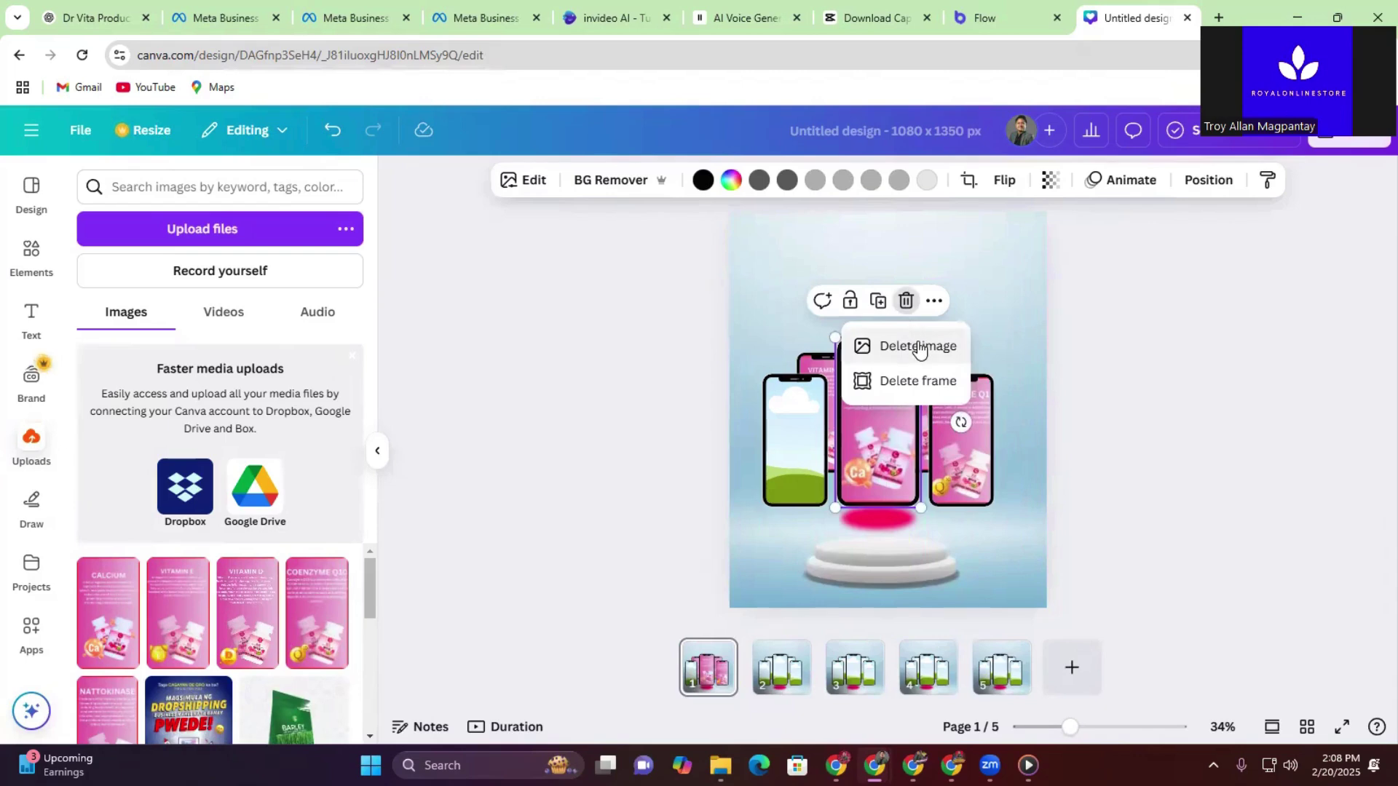
{"action": "left_click", "coordinate": [914, 343]}
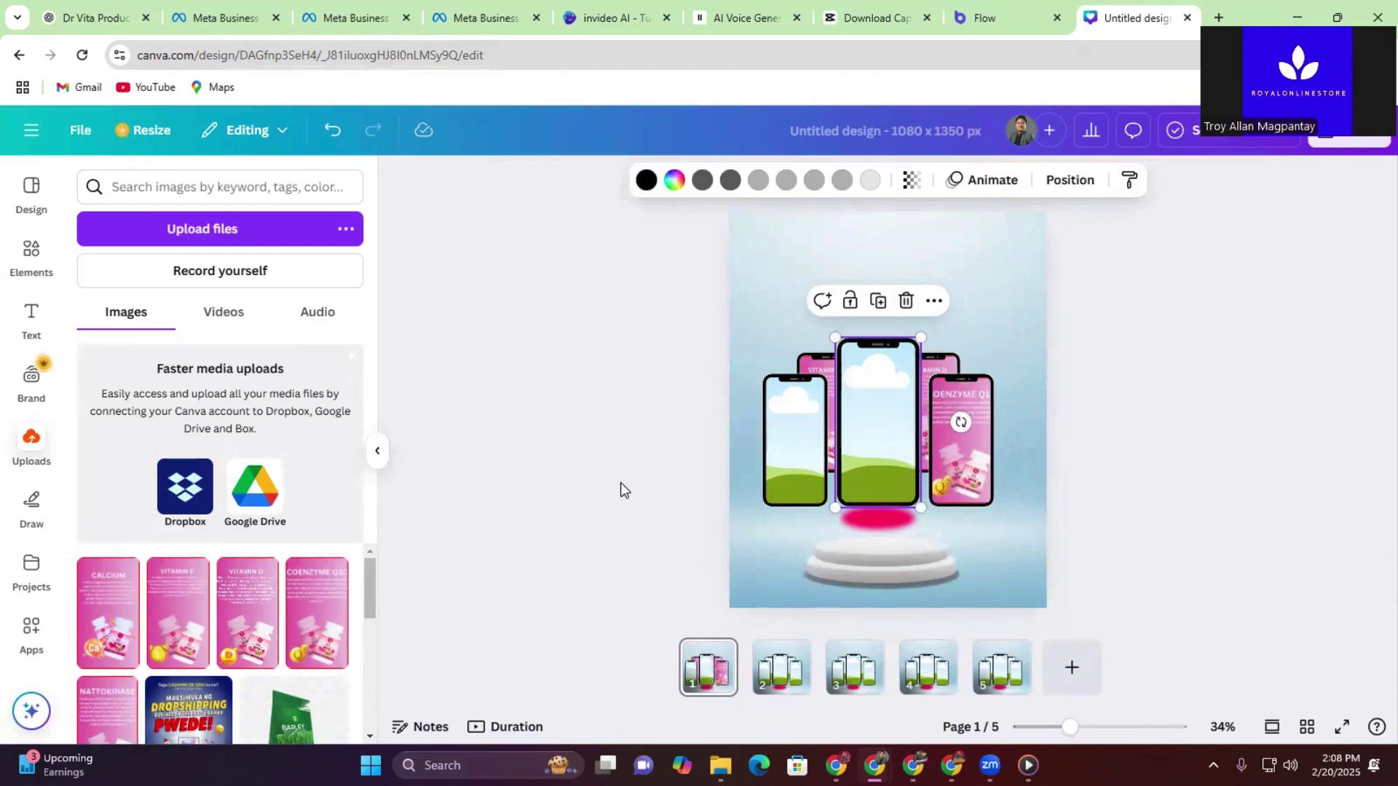
Step: Put the NATTOKINASE image back in the middle phone frame and fill the front left frame with the CALCIUM image
{"action": "left_click", "coordinate": [107, 710]}
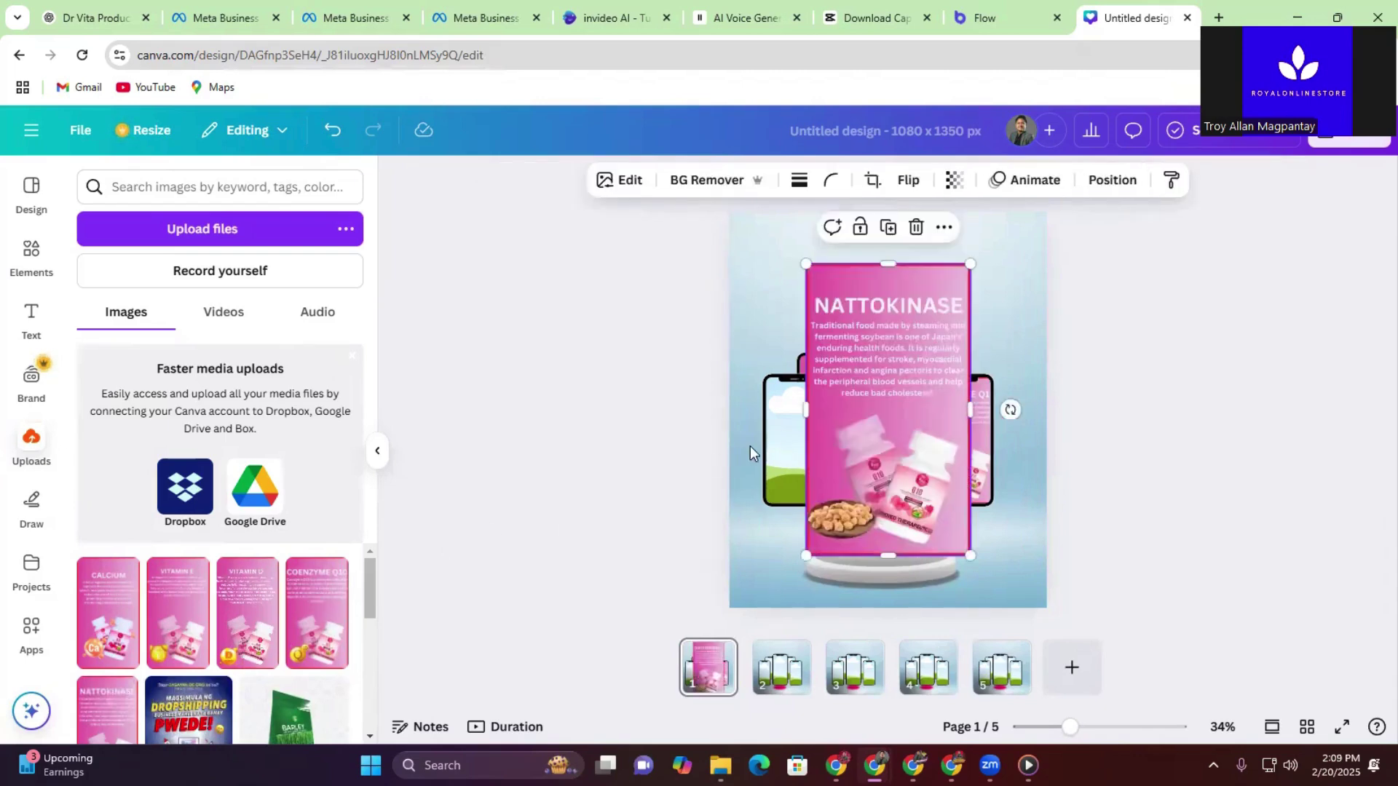
{"action": "left_click_drag", "start_coordinate": [859, 434], "coordinate": [778, 482]}
{"action": "left_click", "coordinate": [128, 603]}
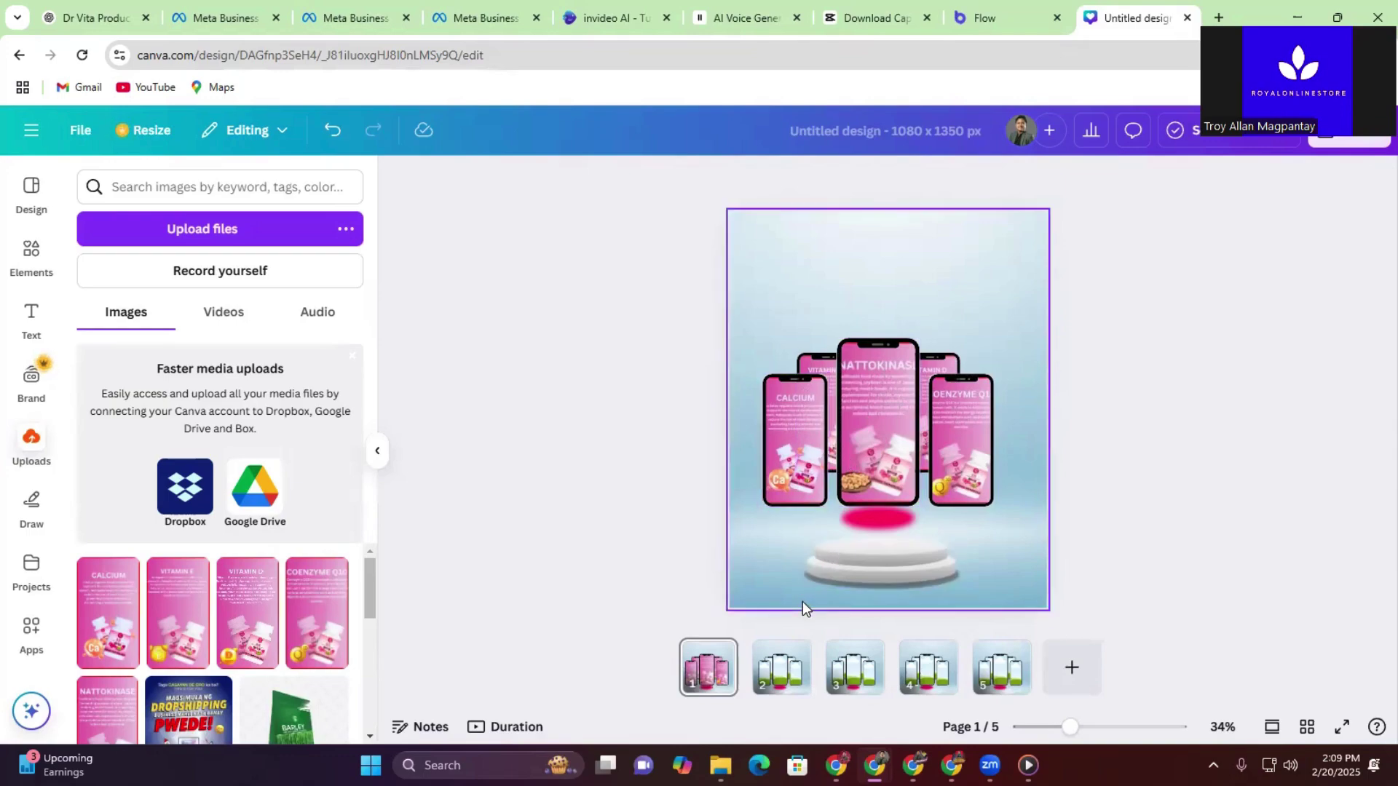
Step: On page 2, fill the front left phone frame with the NATTOKINASE image and the rear left one with the CALCIUM image
{"action": "left_click", "coordinate": [784, 679]}
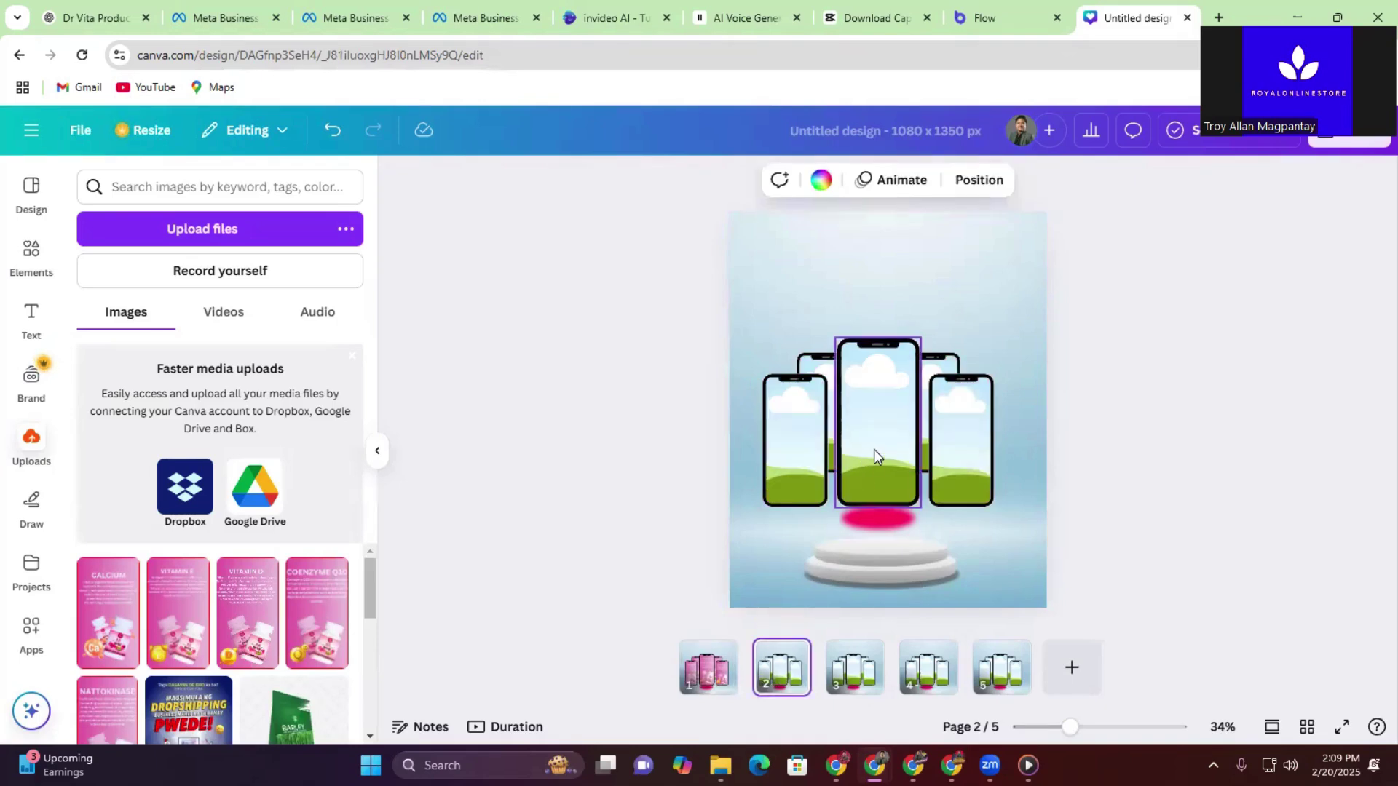
{"action": "left_click", "coordinate": [718, 673]}
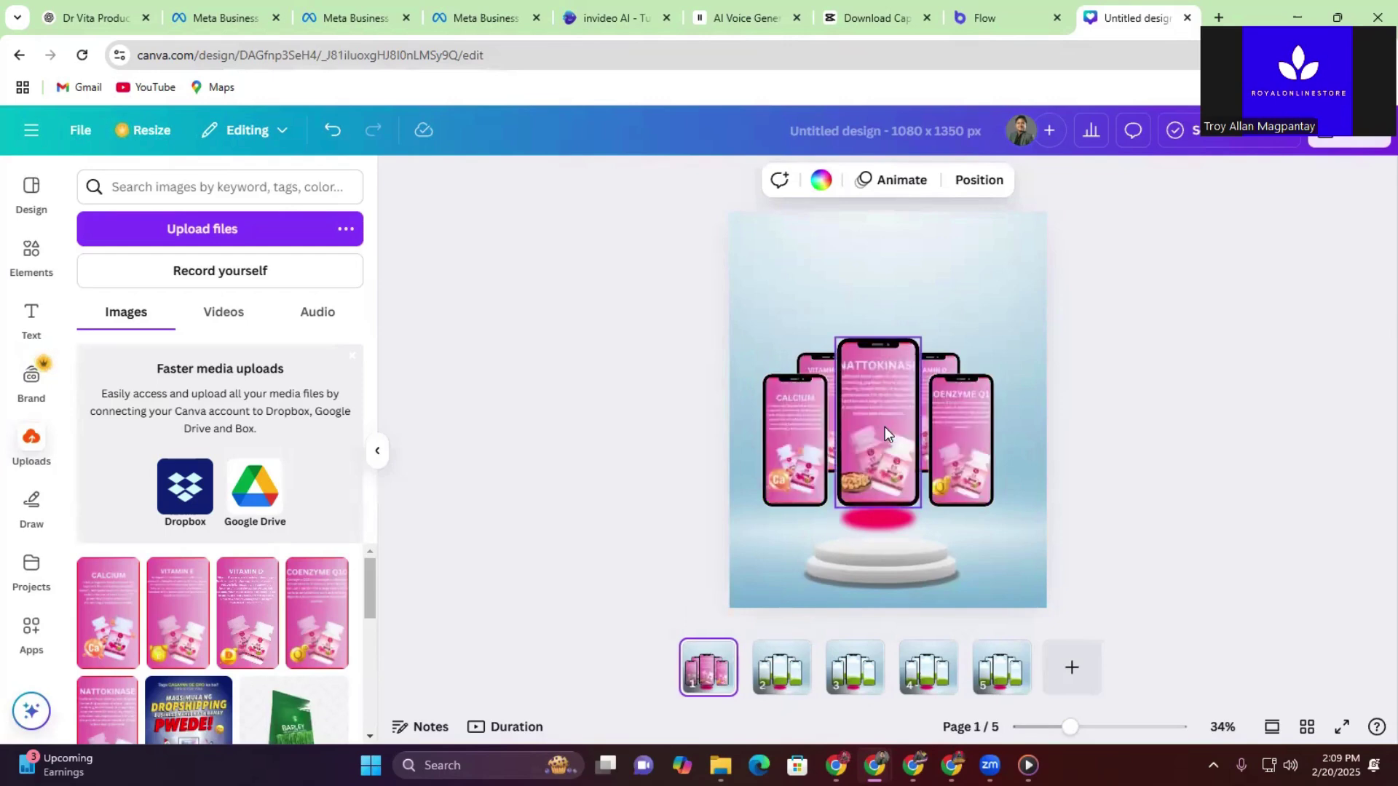
{"action": "left_click", "coordinate": [778, 669]}
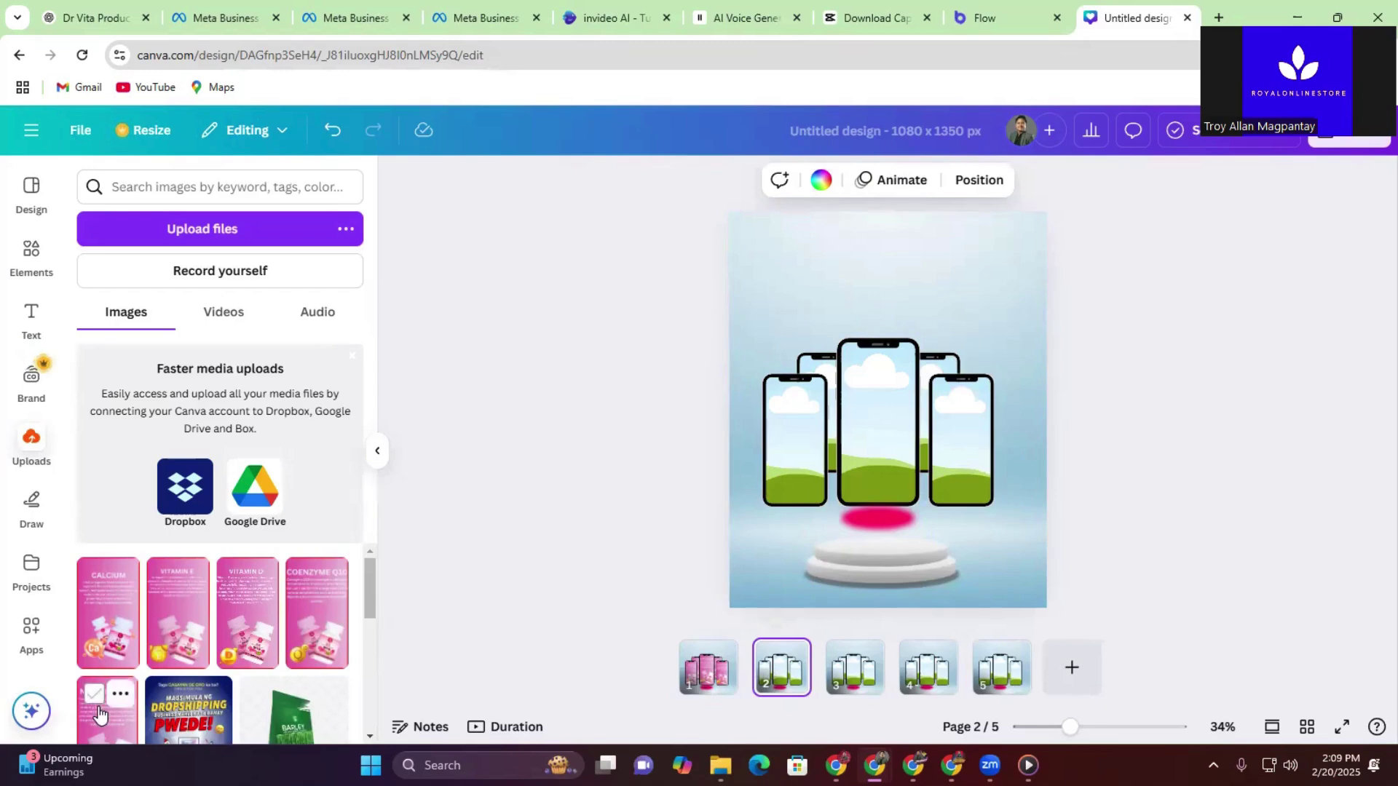
{"action": "left_click_drag", "start_coordinate": [899, 426], "coordinate": [785, 444]}
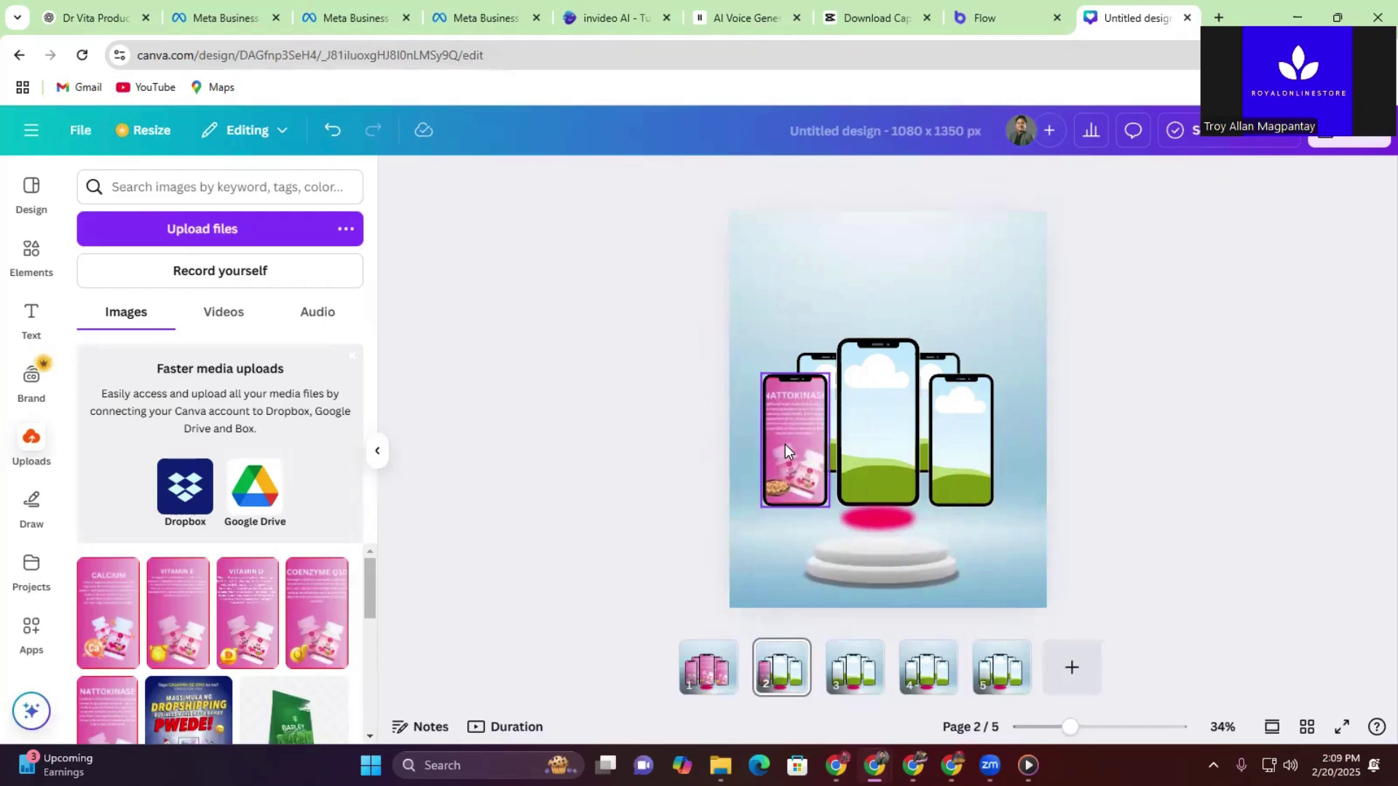
{"action": "left_click", "coordinate": [696, 675]}
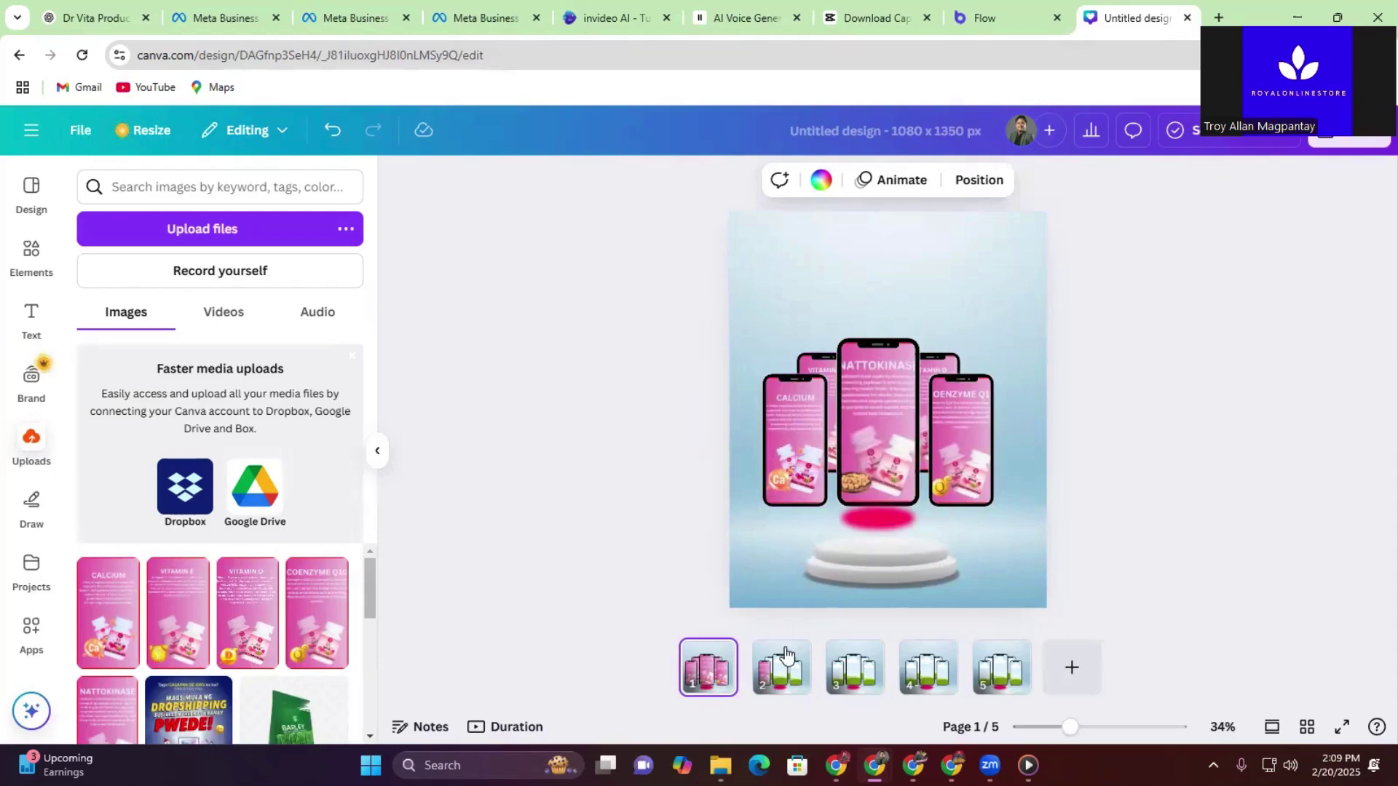
{"action": "left_click", "coordinate": [776, 674]}
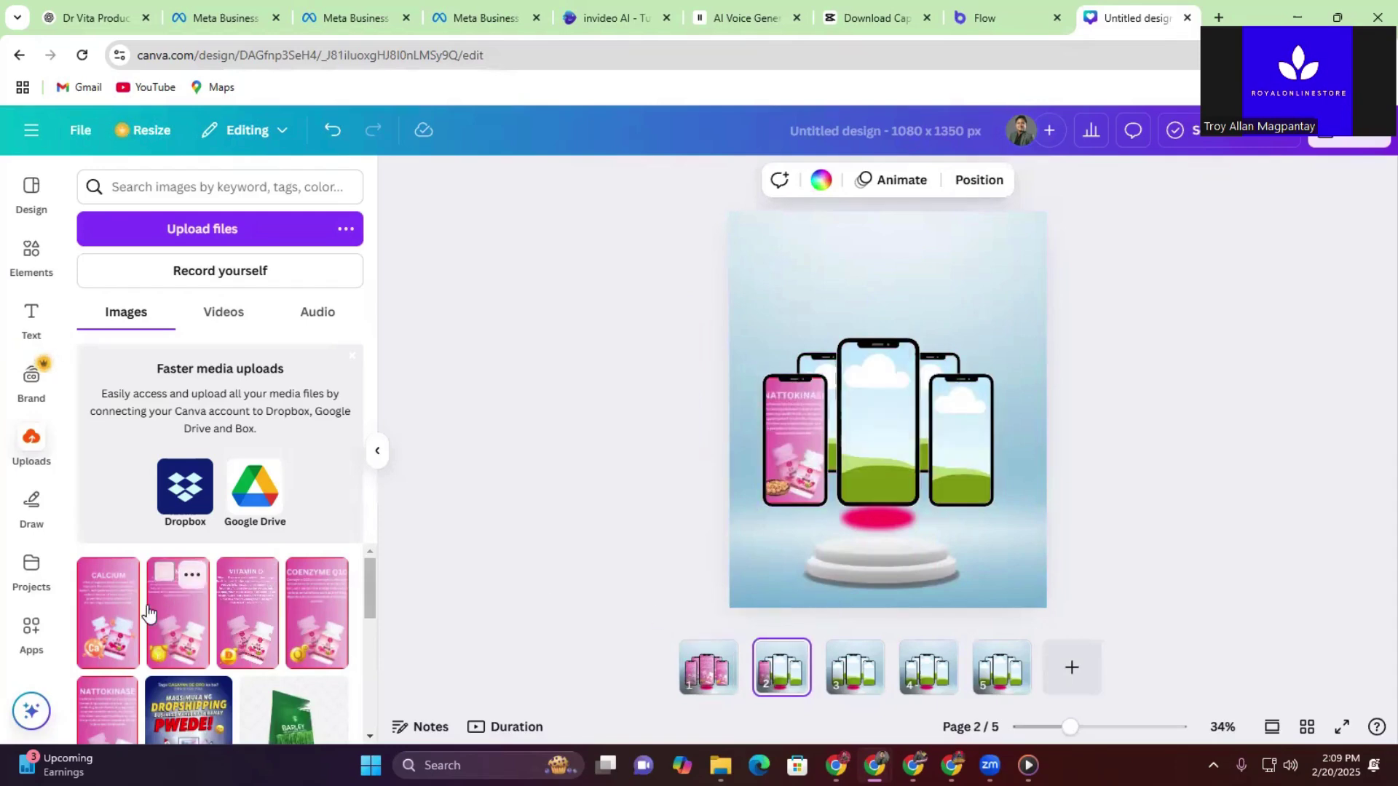
{"action": "left_click", "coordinate": [115, 622]}
{"action": "left_click_drag", "start_coordinate": [876, 420], "coordinate": [832, 435]}
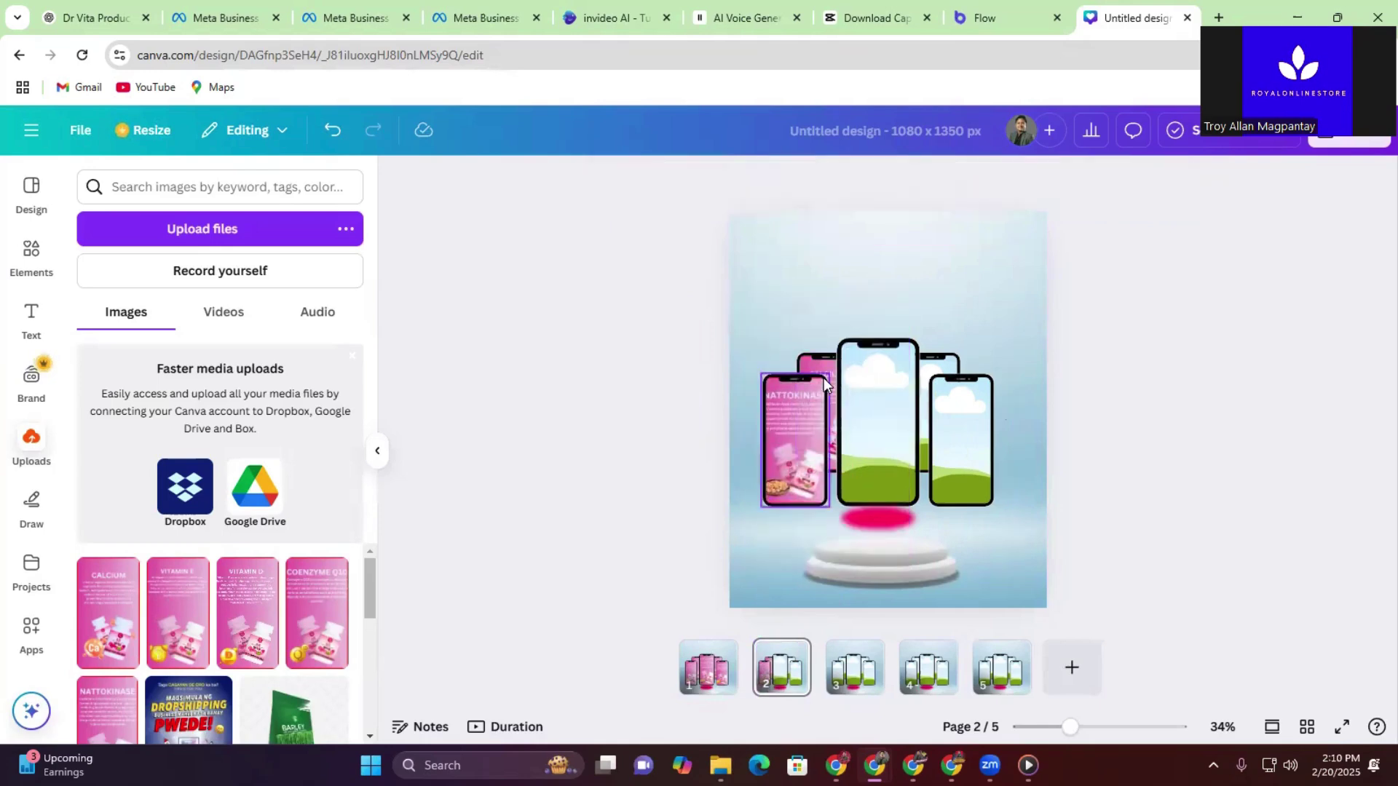
Step: Fill the rear right phone frame on page 2 with the uploaded VITAMIN D image
{"action": "left_click", "coordinate": [710, 678]}
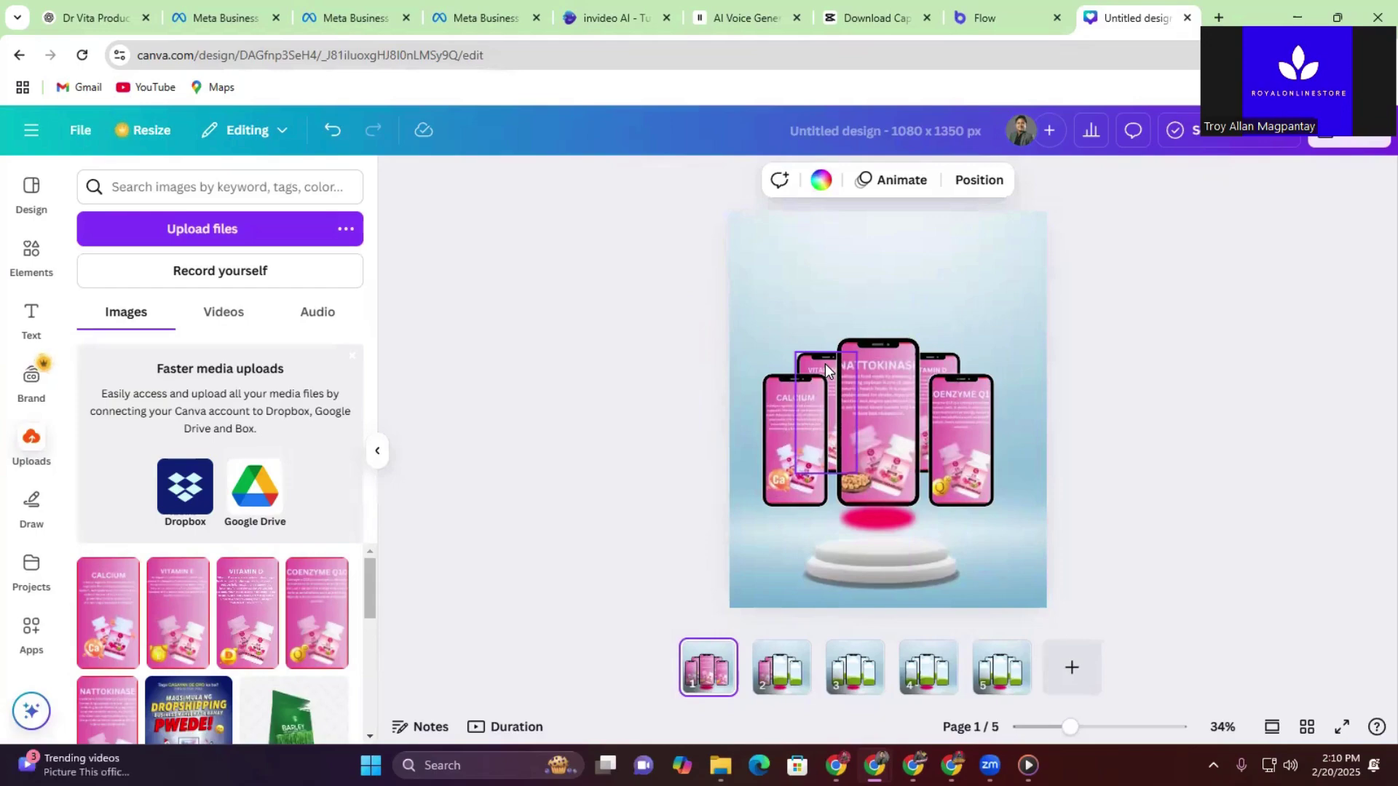
{"action": "left_click", "coordinate": [783, 666]}
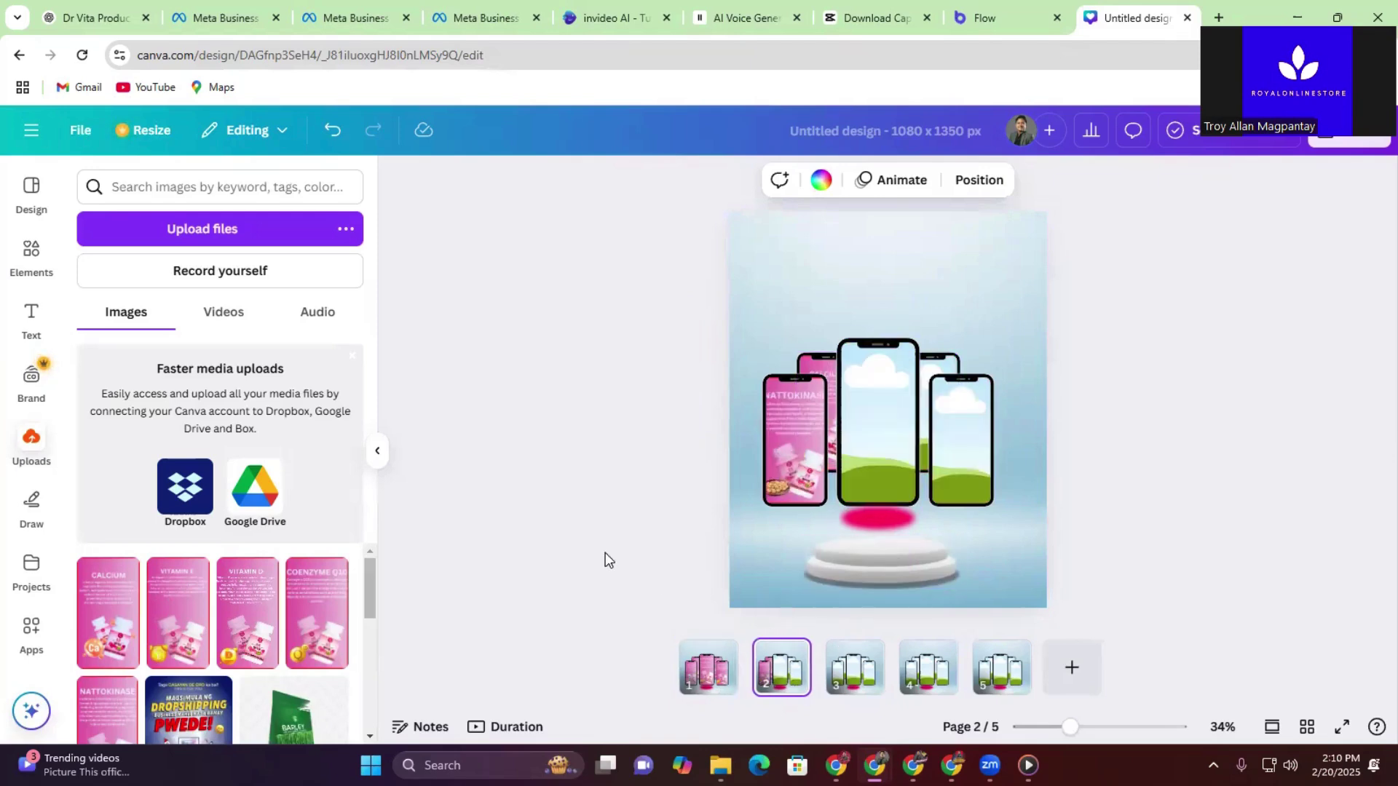
{"action": "left_click", "coordinate": [267, 619]}
{"action": "left_click_drag", "start_coordinate": [897, 455], "coordinate": [934, 370]}
Step: On page 2, fill the middle phone frame with the COENZYME Q10 image and the front right one with the VITAMIN D image
{"action": "left_click", "coordinate": [691, 694]}
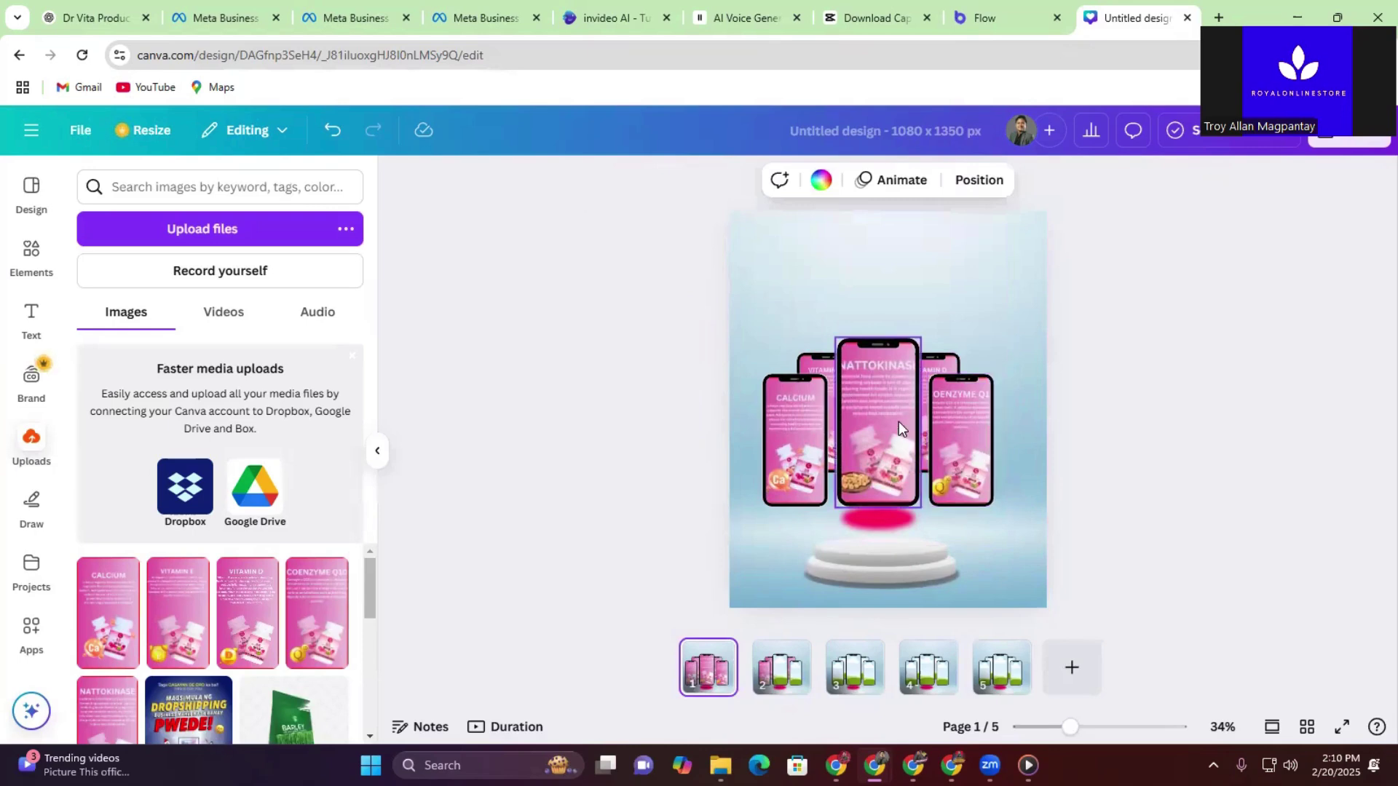
{"action": "left_click", "coordinate": [781, 668]}
{"action": "left_click_drag", "start_coordinate": [406, 595], "coordinate": [851, 379]}
{"action": "left_click", "coordinate": [708, 667]}
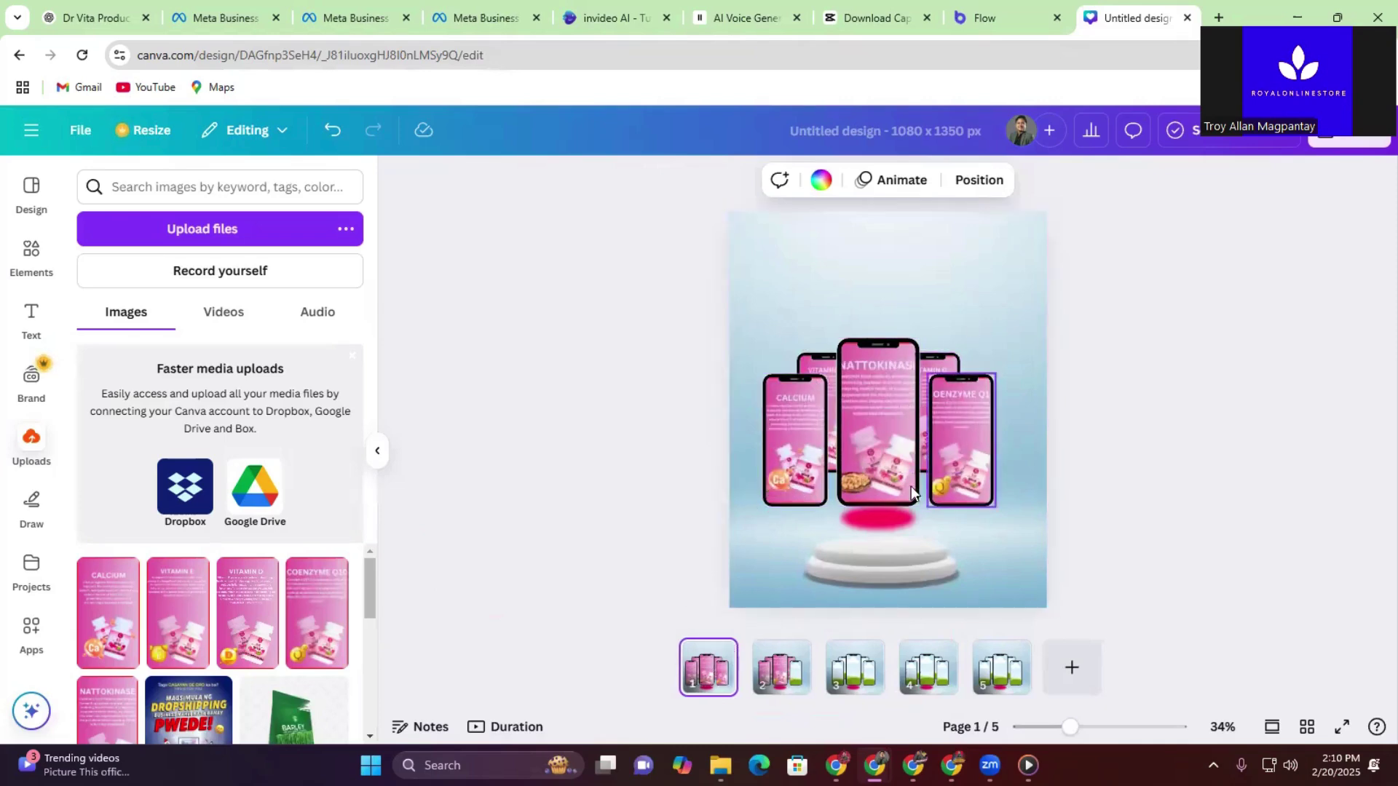
{"action": "left_click", "coordinate": [782, 668]}
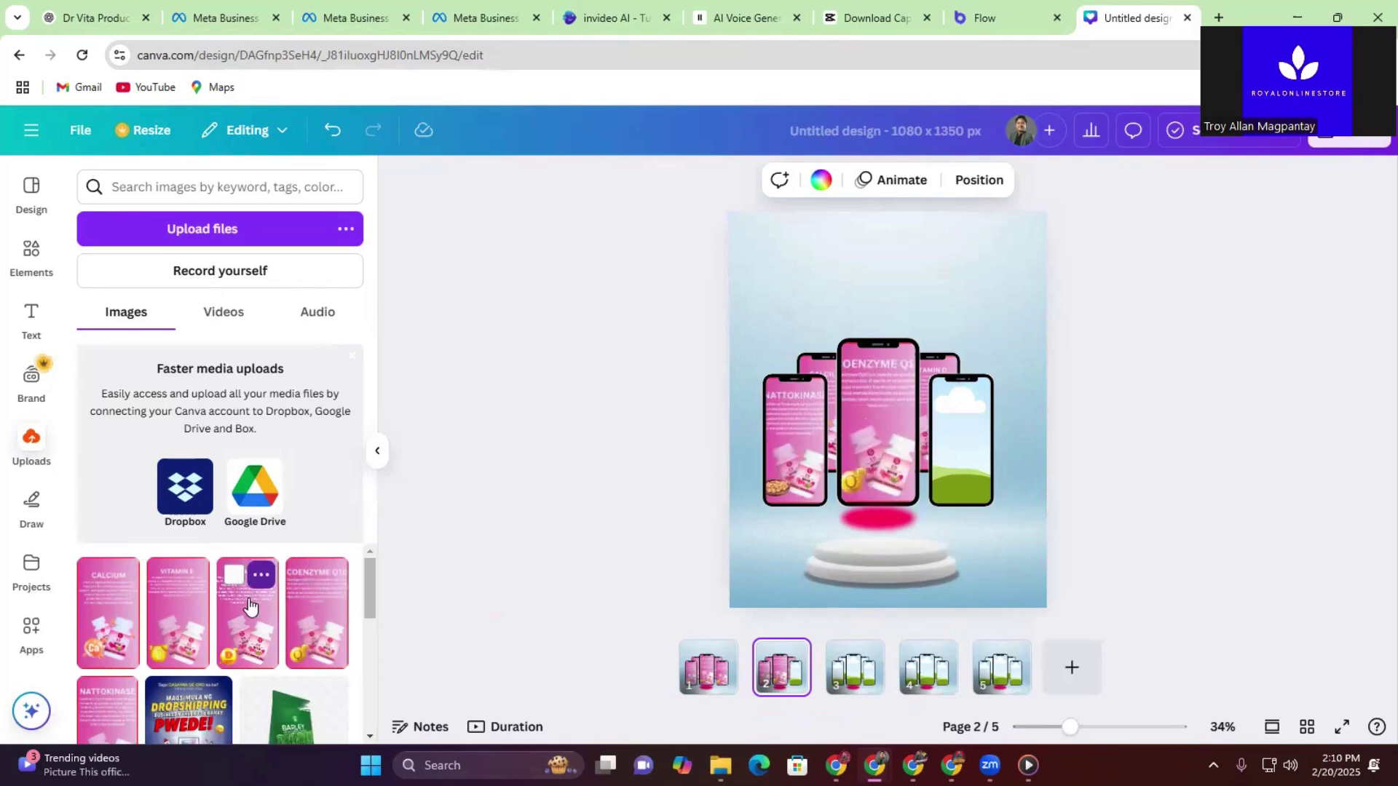
{"action": "left_click_drag", "start_coordinate": [252, 599], "coordinate": [953, 387]}
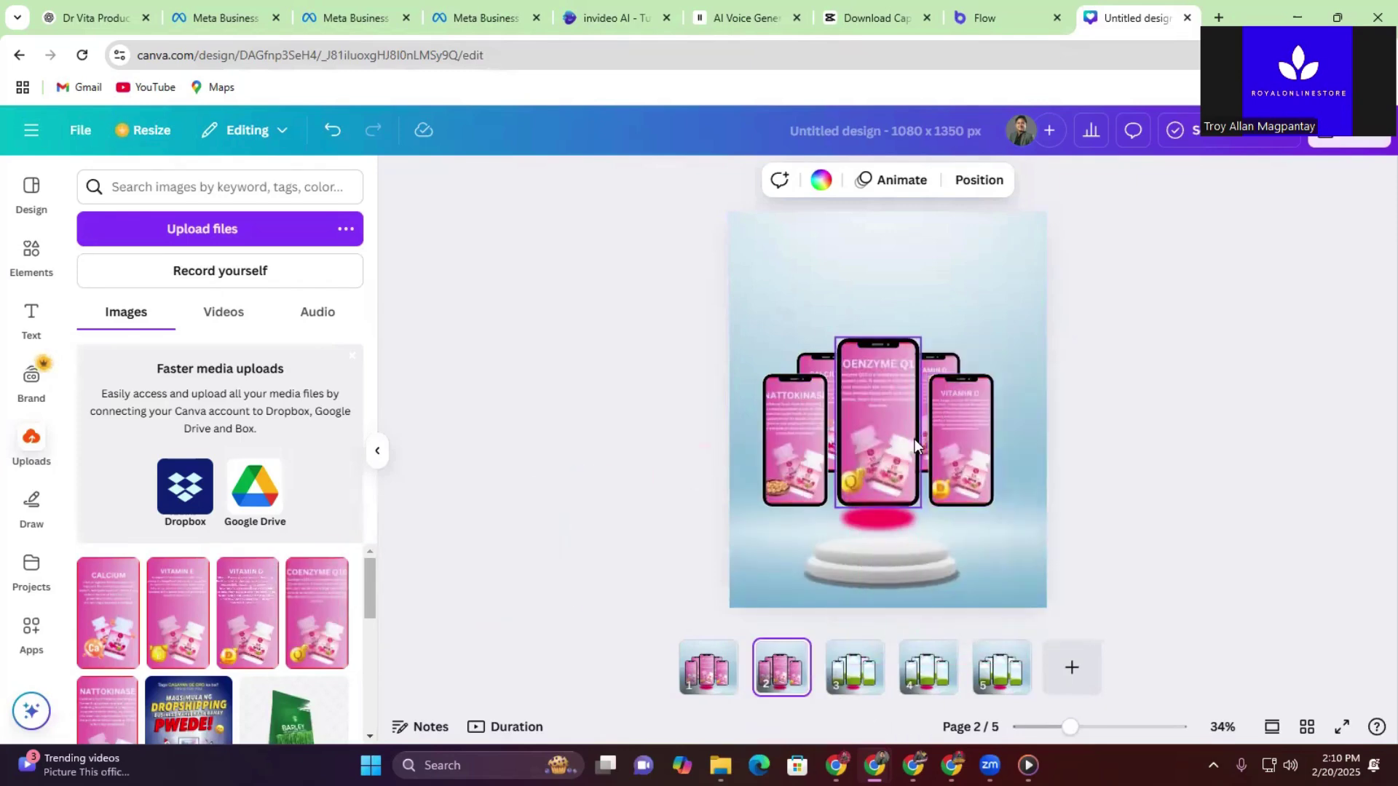
Step: On page 3, fill the front left phone frame with the COENZYME Q10 image and the rear left one with the NATTOKINASE image
{"action": "left_click", "coordinate": [855, 683]}
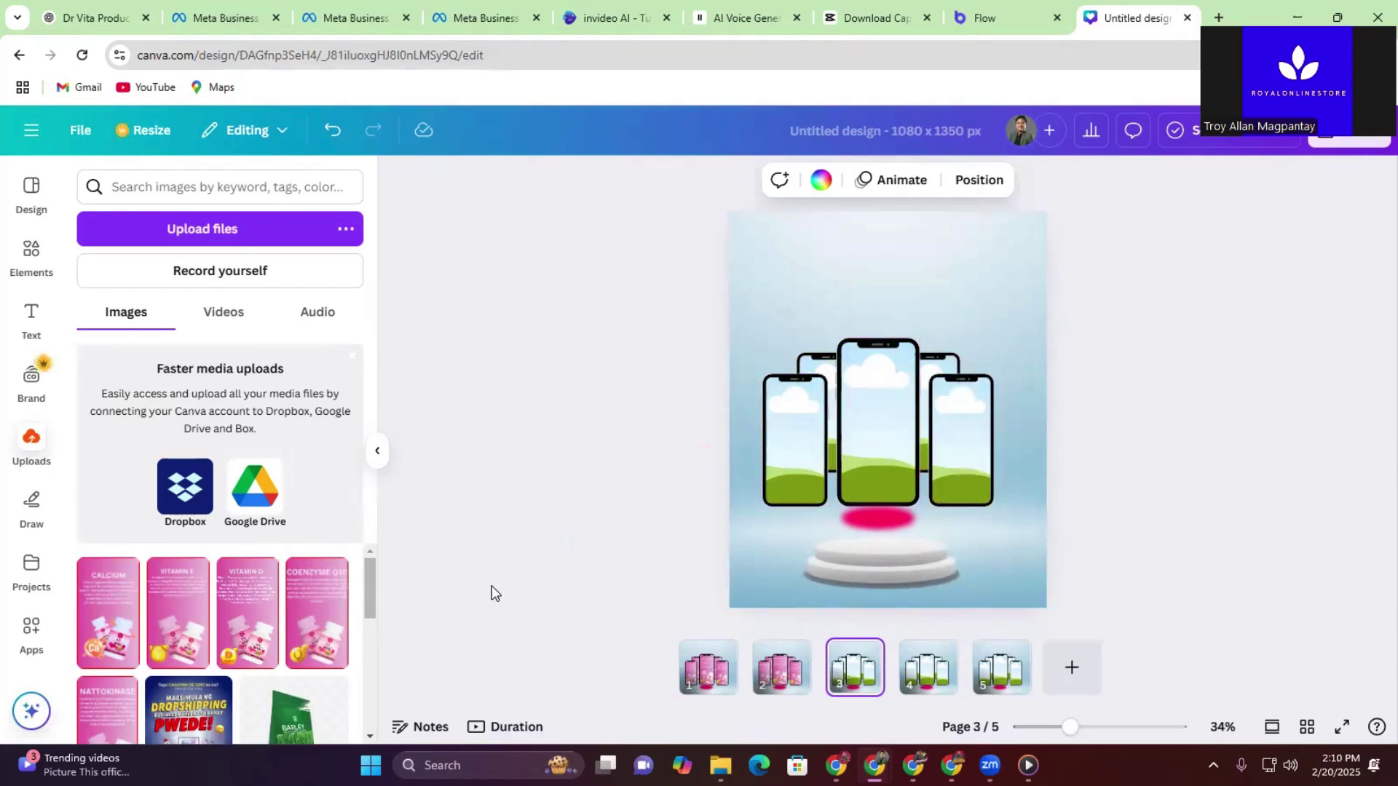
{"action": "left_click", "coordinate": [781, 667]}
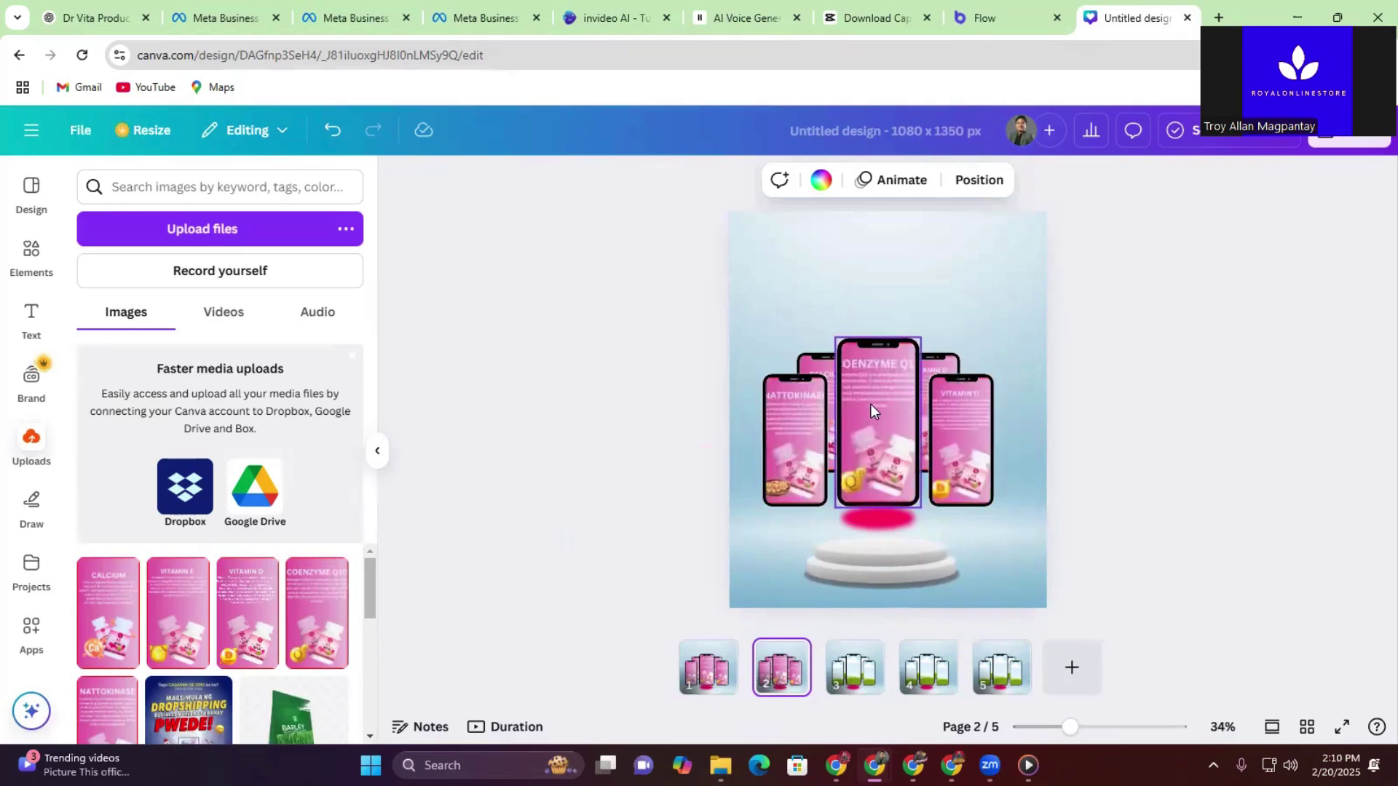
{"action": "left_click", "coordinate": [850, 666]}
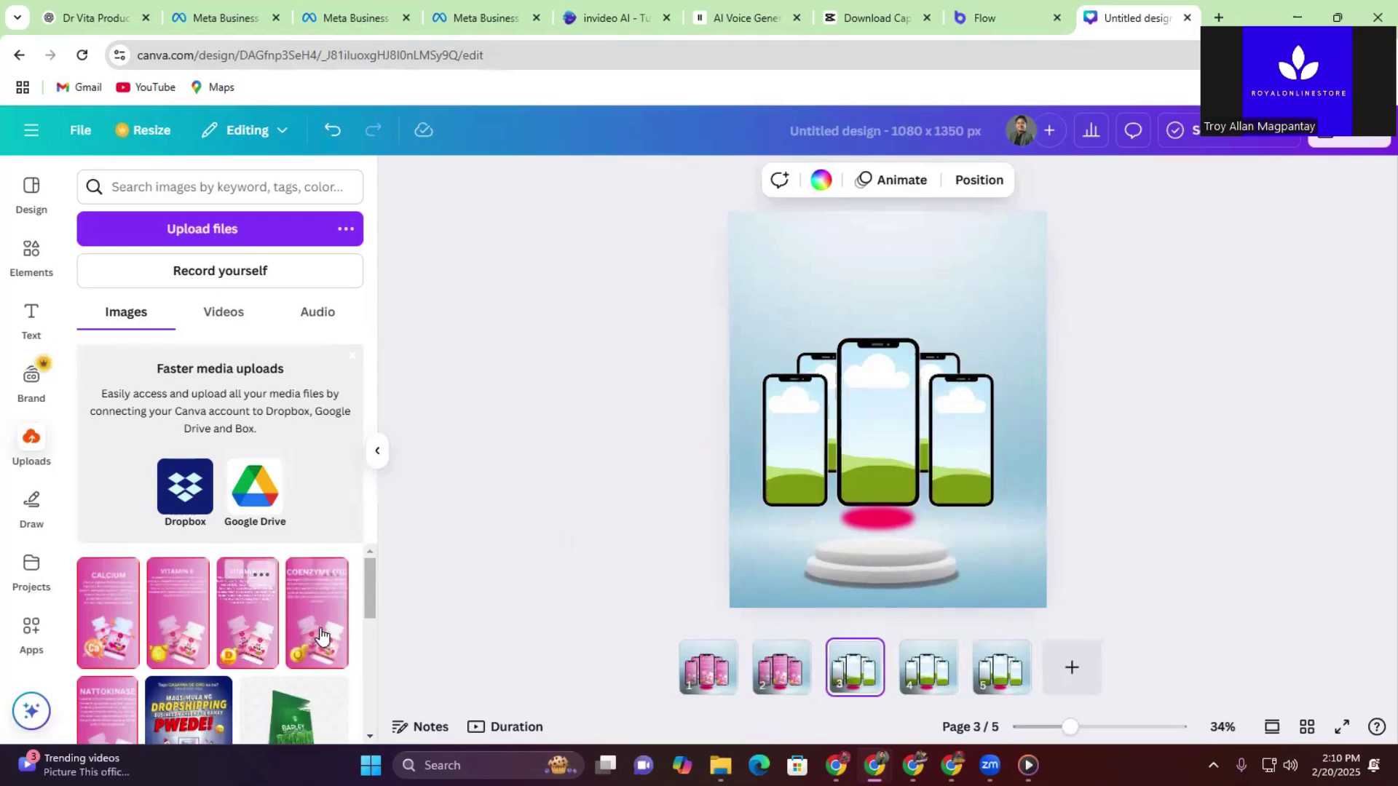
{"action": "left_click_drag", "start_coordinate": [323, 637], "coordinate": [787, 425]}
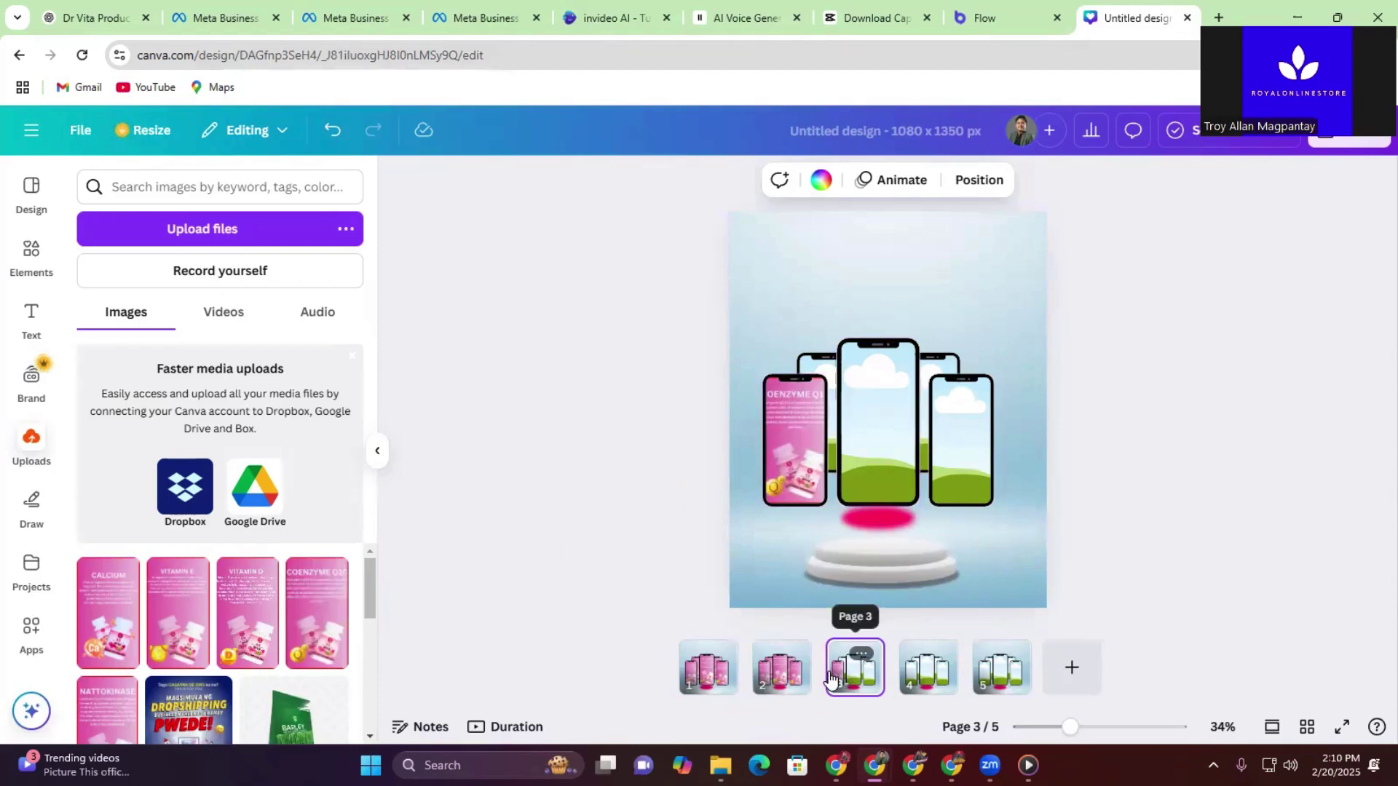
{"action": "left_click", "coordinate": [780, 675]}
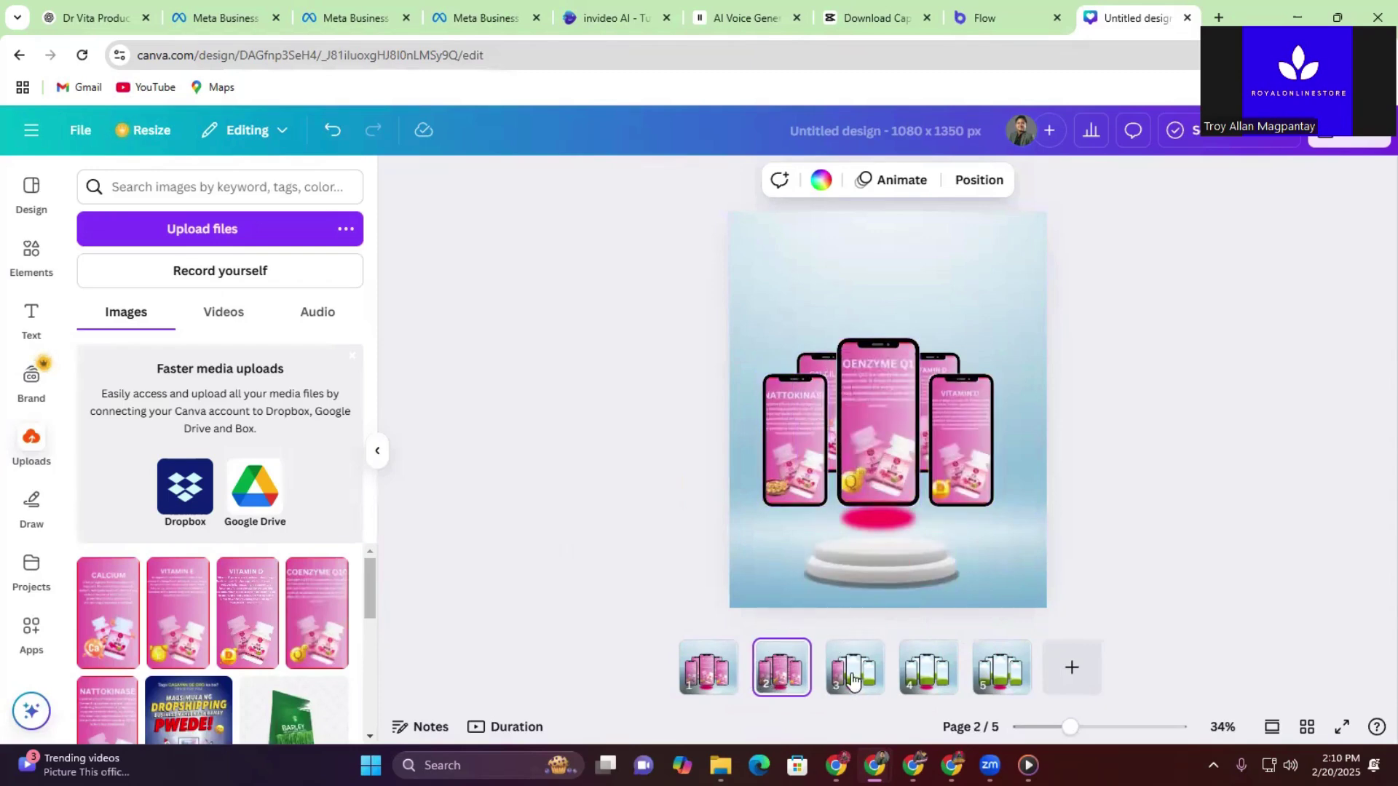
{"action": "left_click", "coordinate": [854, 681]}
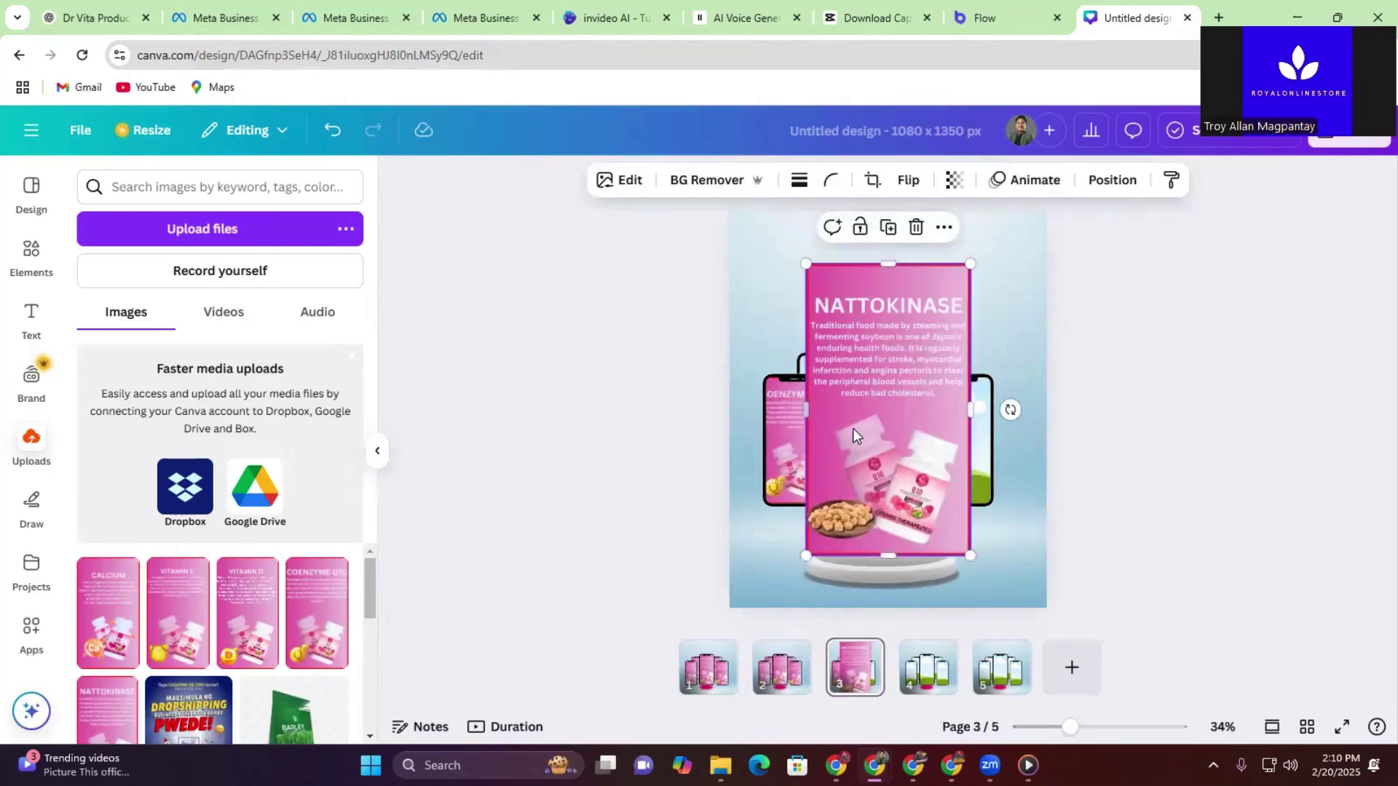
{"action": "left_click_drag", "start_coordinate": [874, 425], "coordinate": [833, 417]}
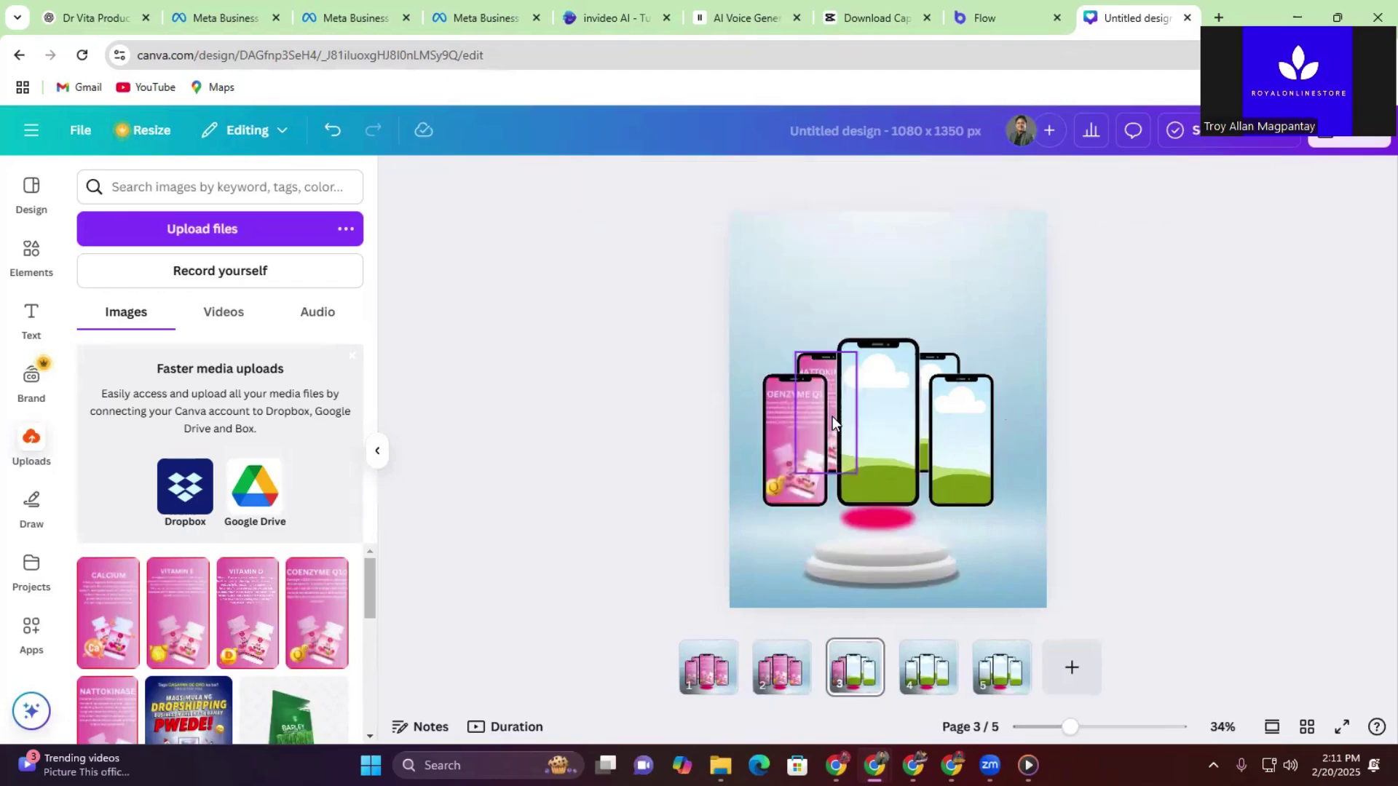
Step: On page 3, fill the rear right phone frame with the CALCIUM image and the middle one with the VITAMIN D image
{"action": "left_click", "coordinate": [765, 681]}
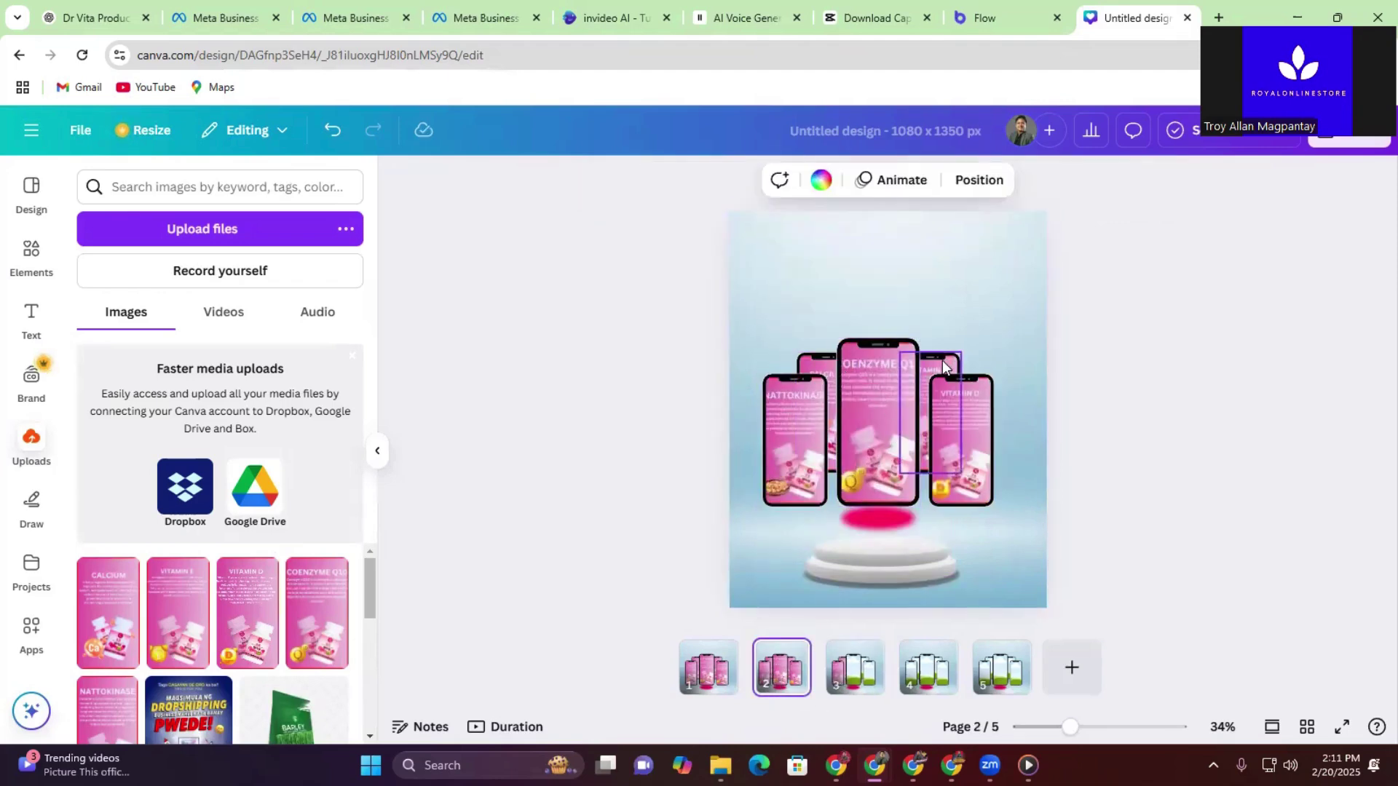
{"action": "left_click", "coordinate": [864, 684]}
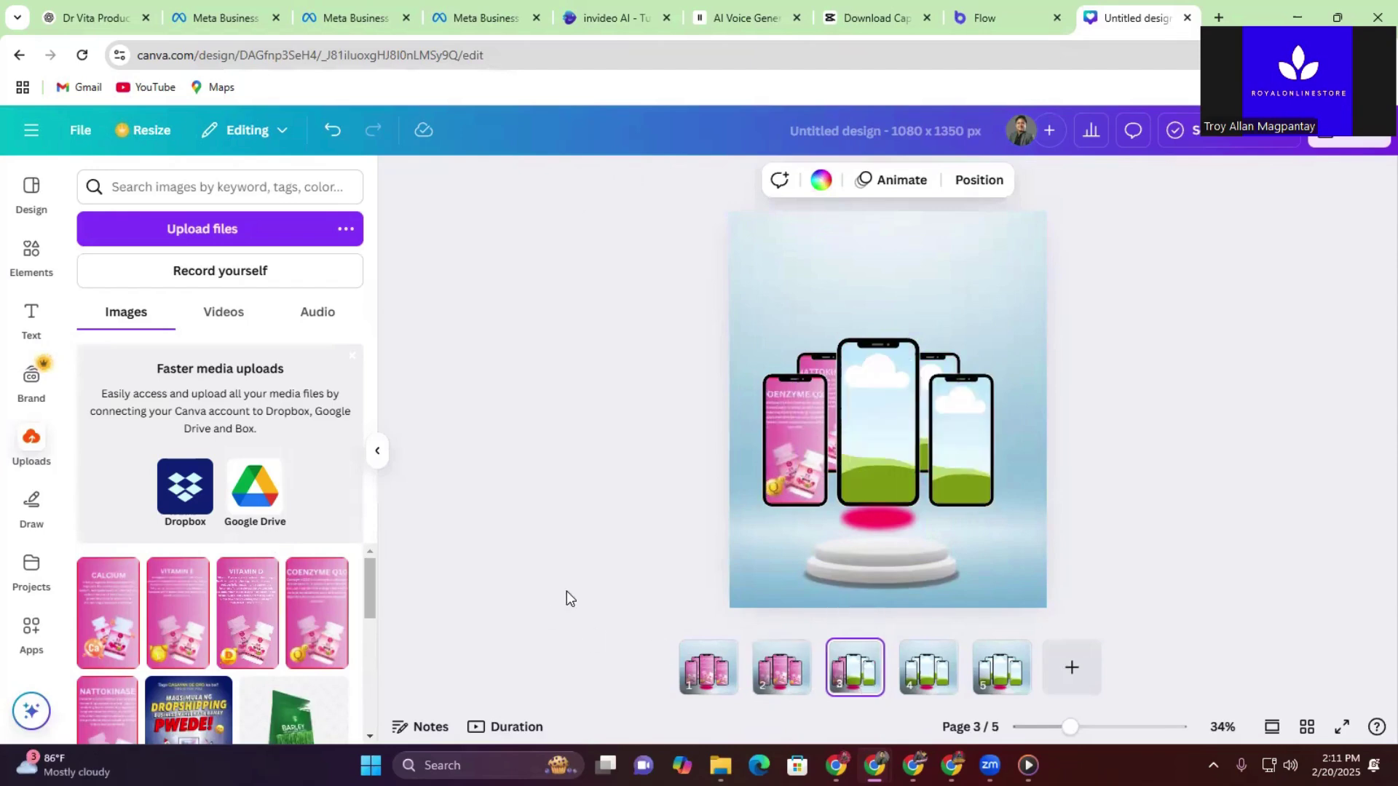
{"action": "left_click", "coordinate": [109, 575]}
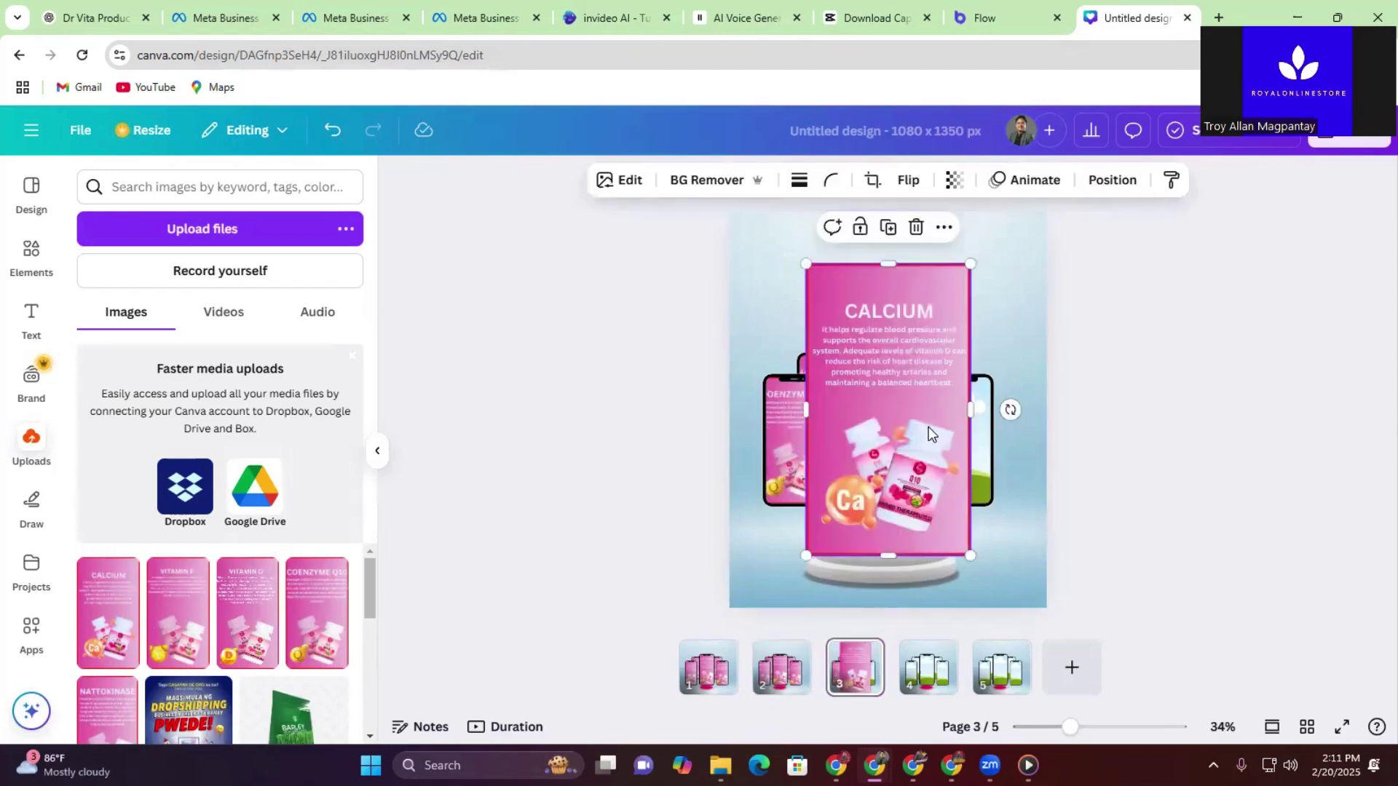
{"action": "left_click_drag", "start_coordinate": [891, 446], "coordinate": [868, 463]}
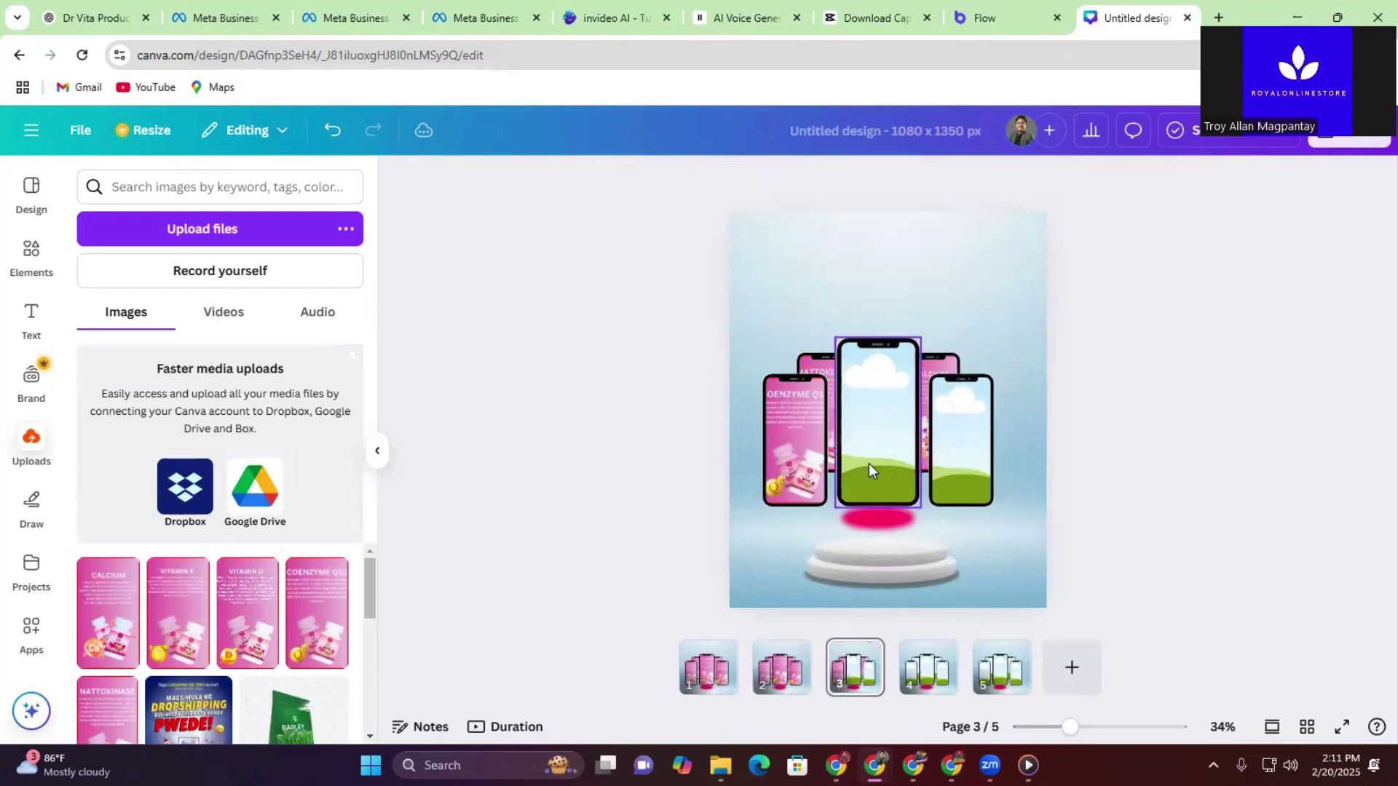
{"action": "left_click", "coordinate": [790, 679]}
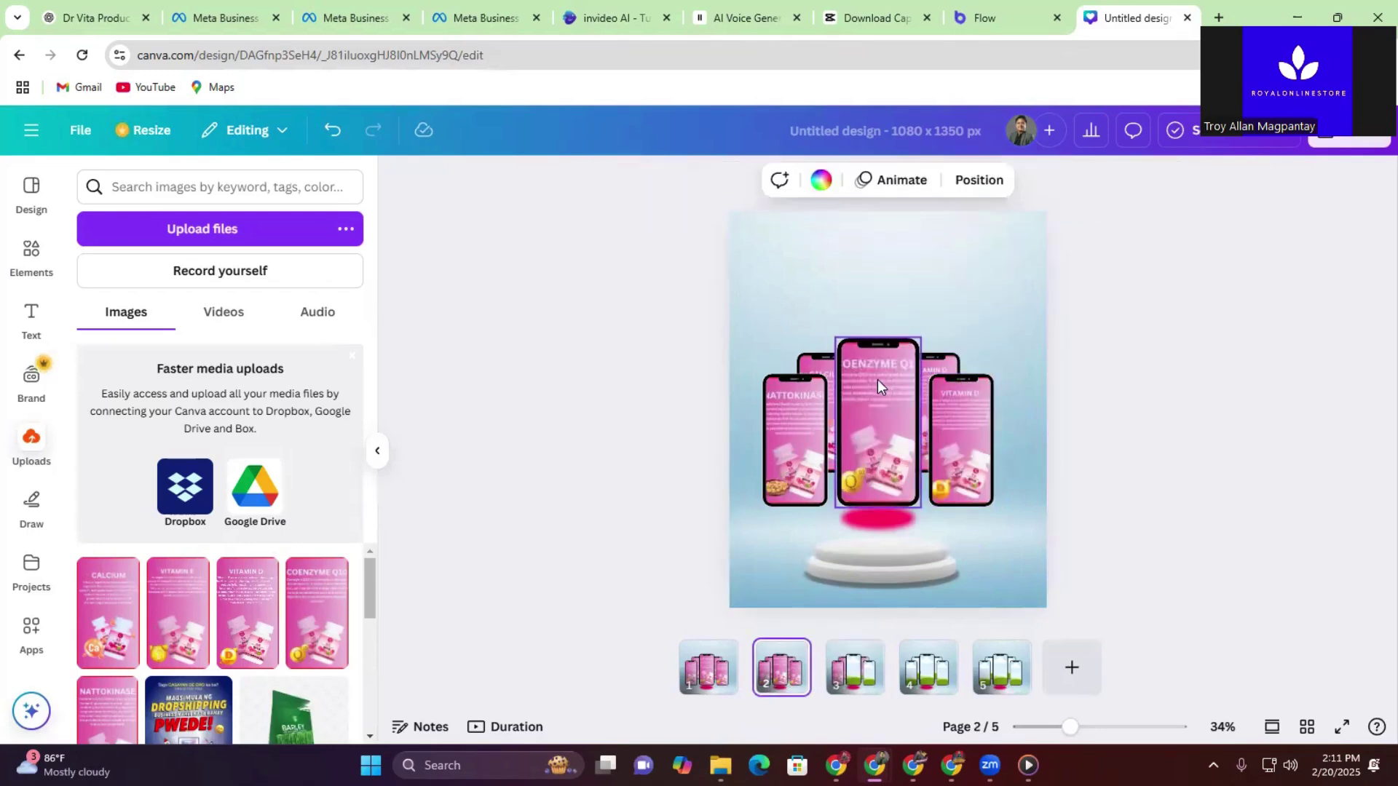
{"action": "left_click", "coordinate": [847, 681]}
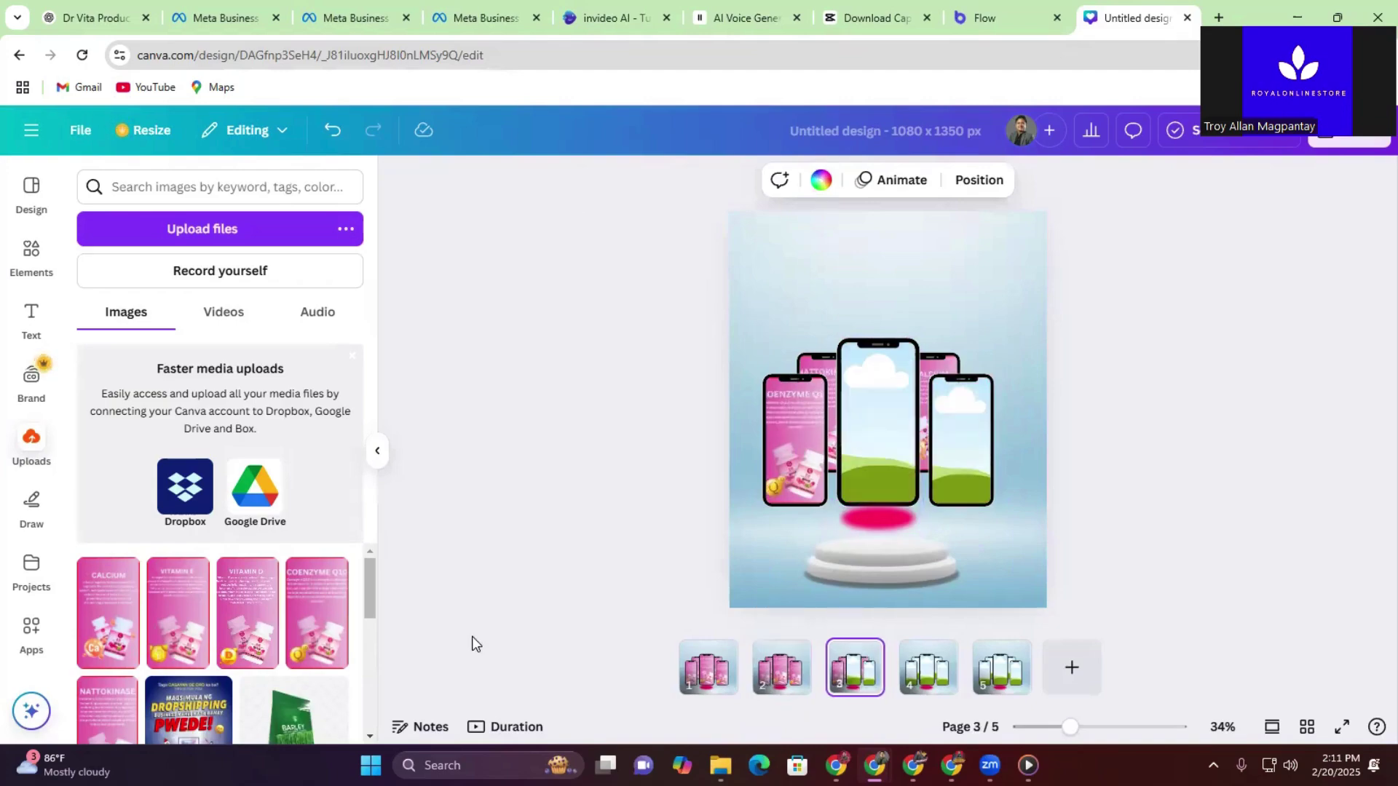
{"action": "left_click_drag", "start_coordinate": [237, 621], "coordinate": [859, 409]}
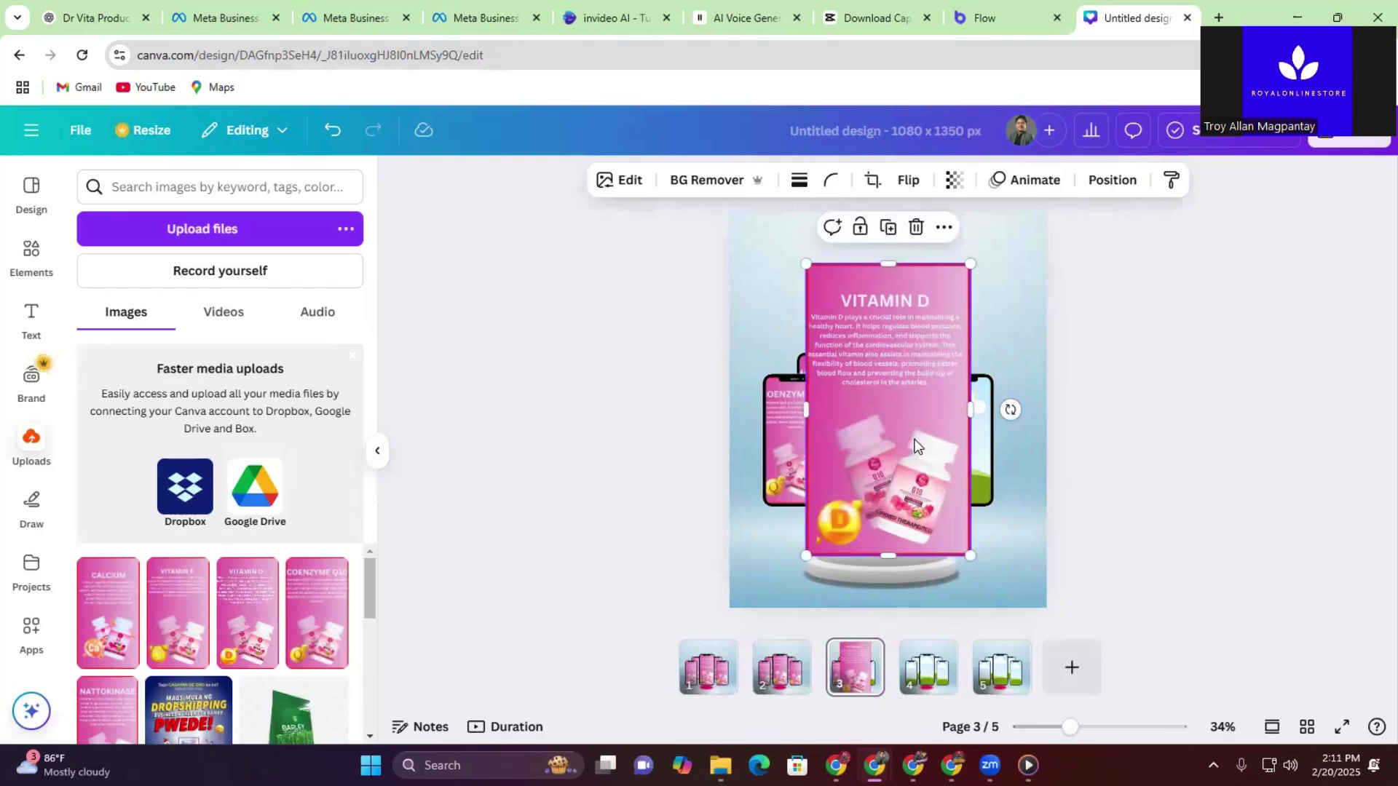
{"action": "left_click_drag", "start_coordinate": [889, 457], "coordinate": [893, 438]}
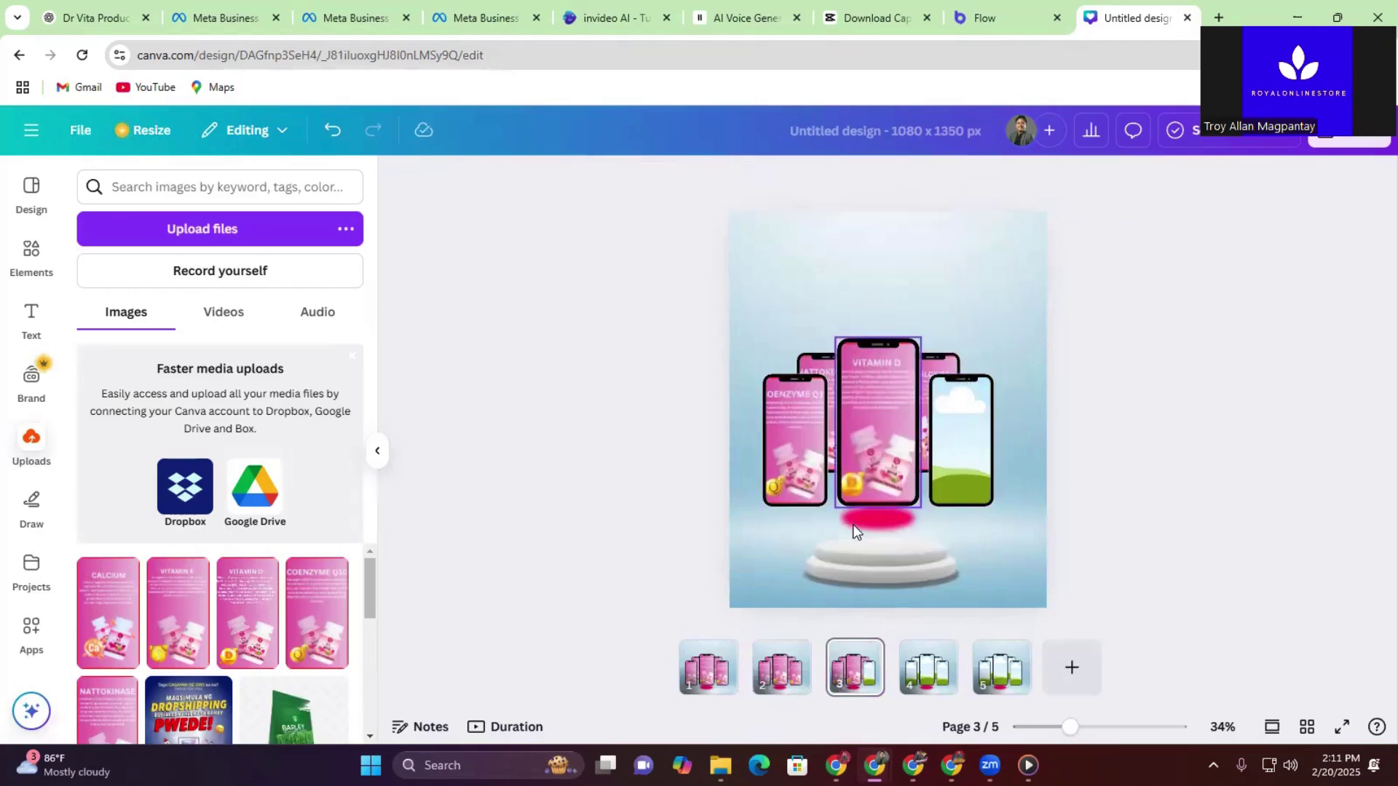
Step: On page 2, replace the rear right phone frame's VITAMIN D image with the other uploaded vitamin image and return to page 3
{"action": "scroll", "coordinate": [902, 459], "scroll_direction": "up", "scroll_amount": 2}
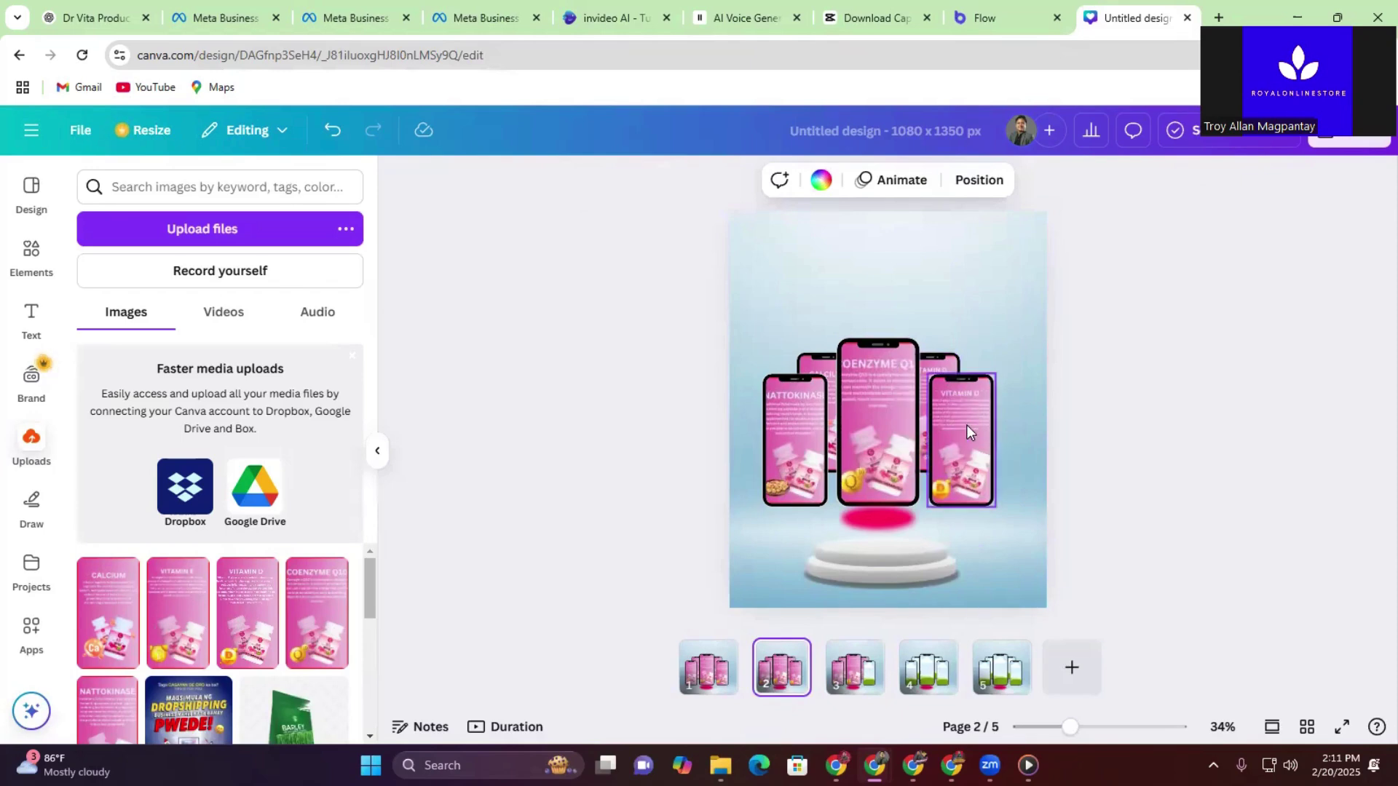
{"action": "left_click", "coordinate": [712, 686]}
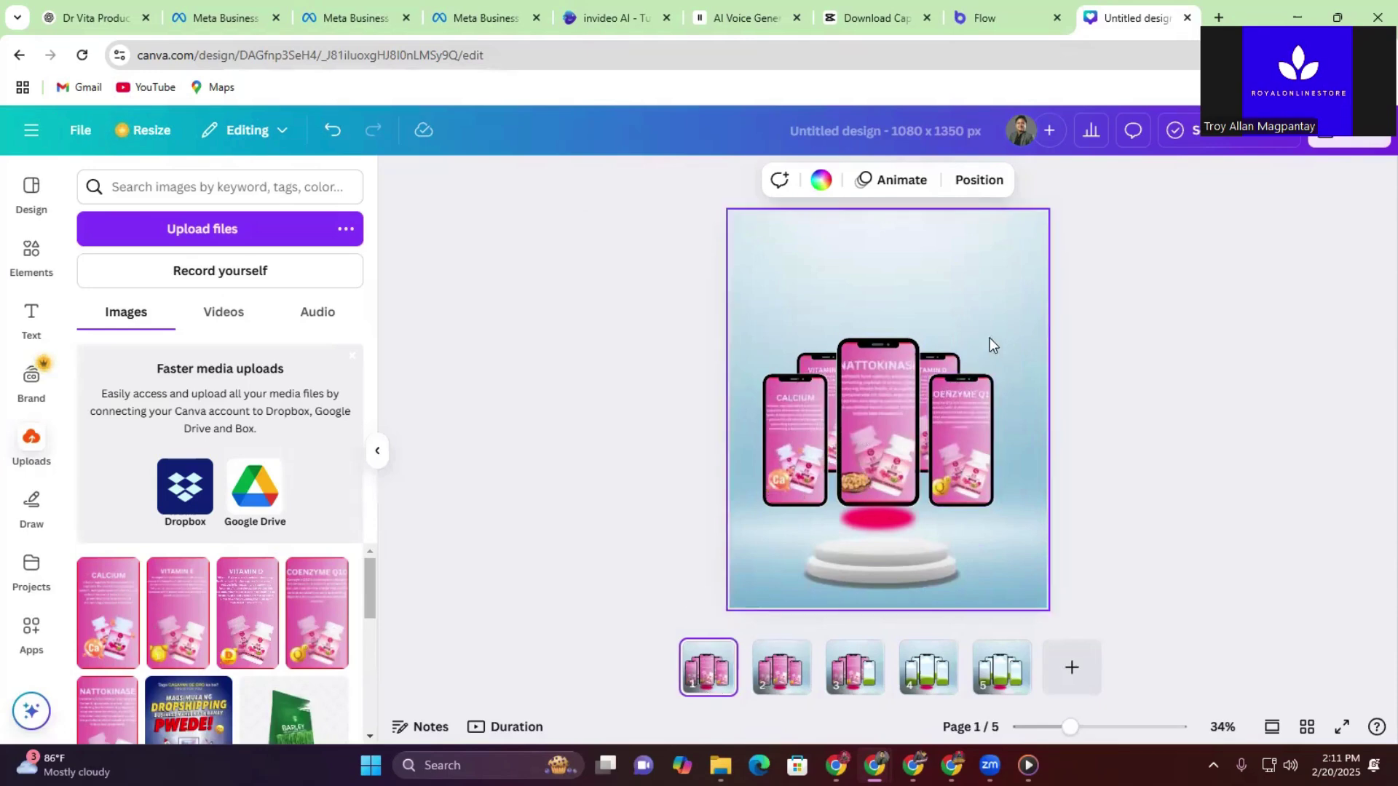
{"action": "left_click", "coordinate": [777, 669]}
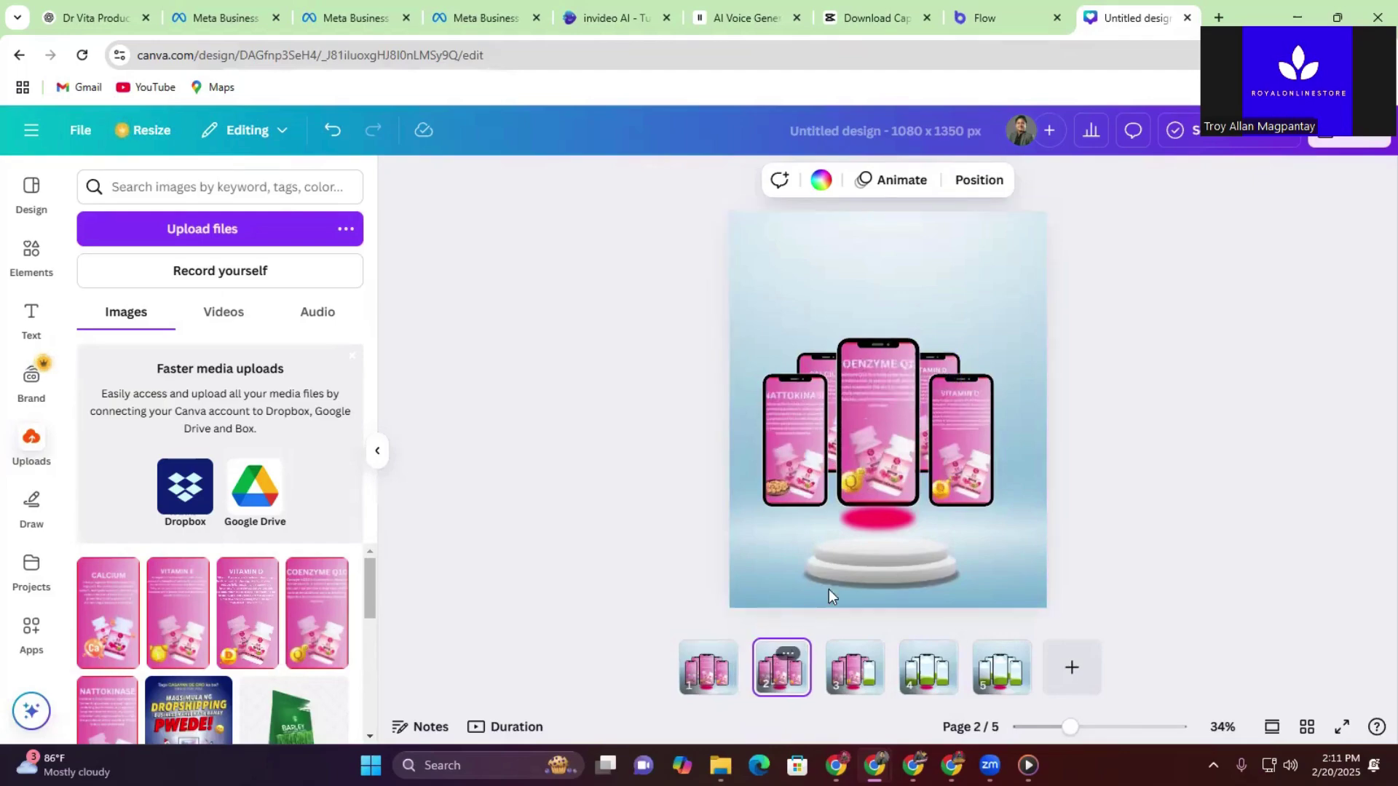
{"action": "left_click", "coordinate": [935, 365]}
{"action": "left_click", "coordinate": [954, 320]}
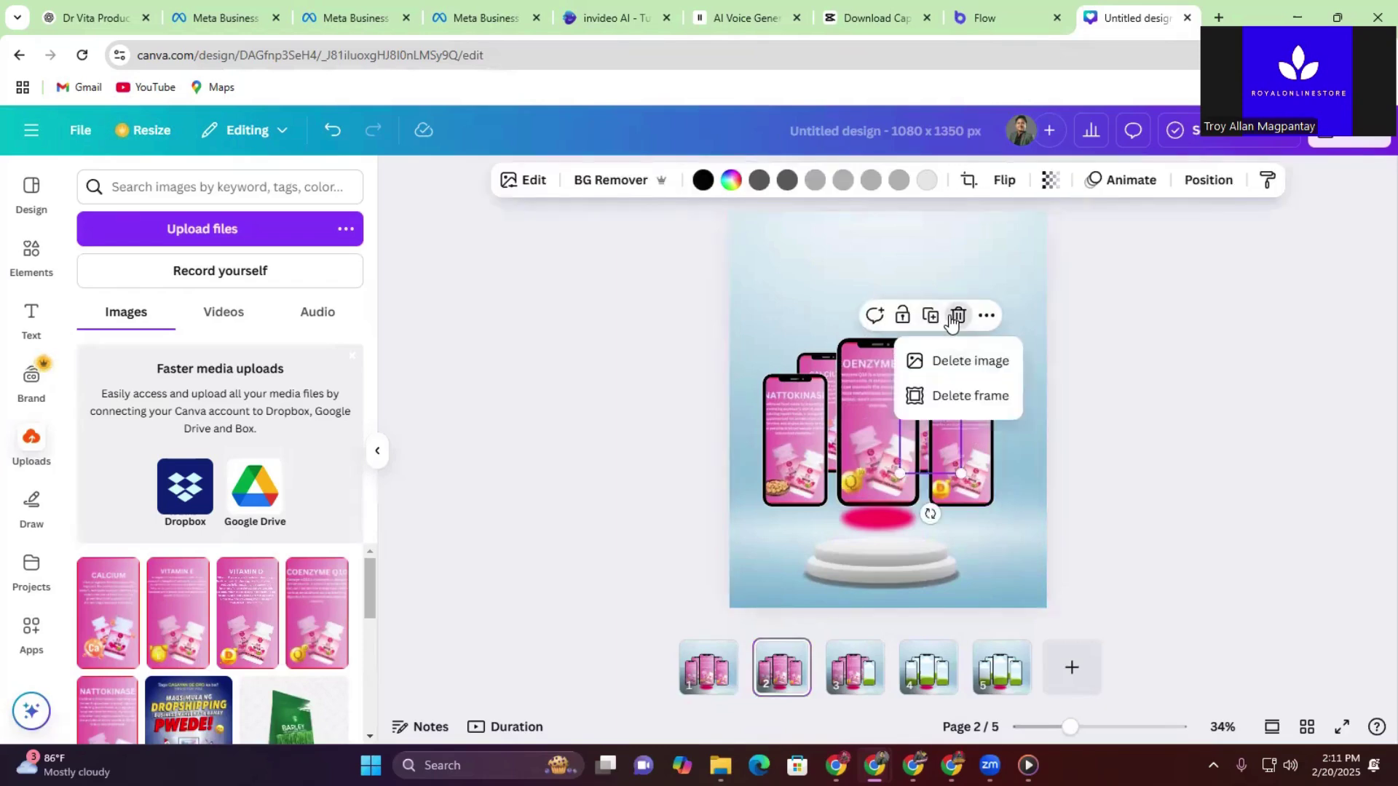
{"action": "left_click", "coordinate": [954, 362]}
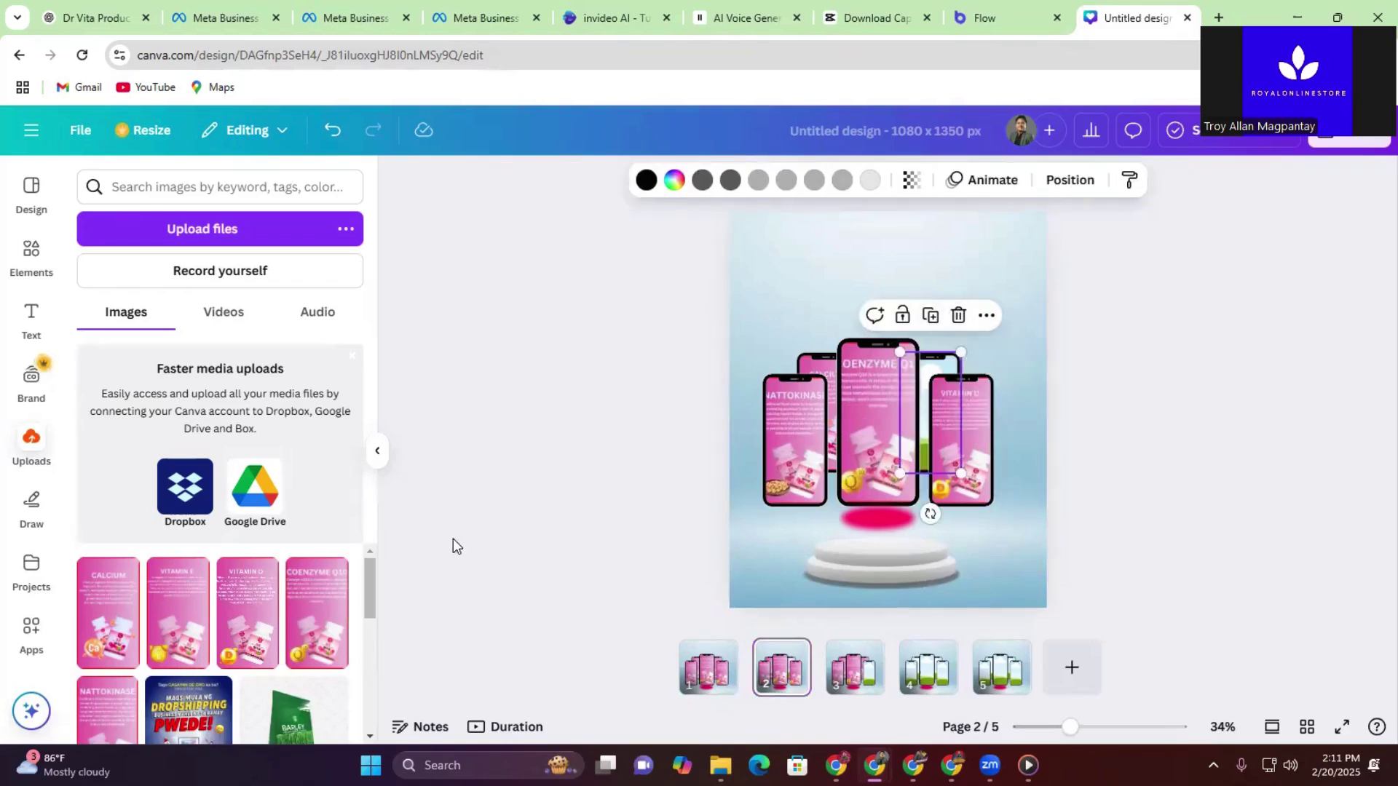
{"action": "left_click", "coordinate": [202, 624]}
{"action": "left_click_drag", "start_coordinate": [871, 446], "coordinate": [932, 365]}
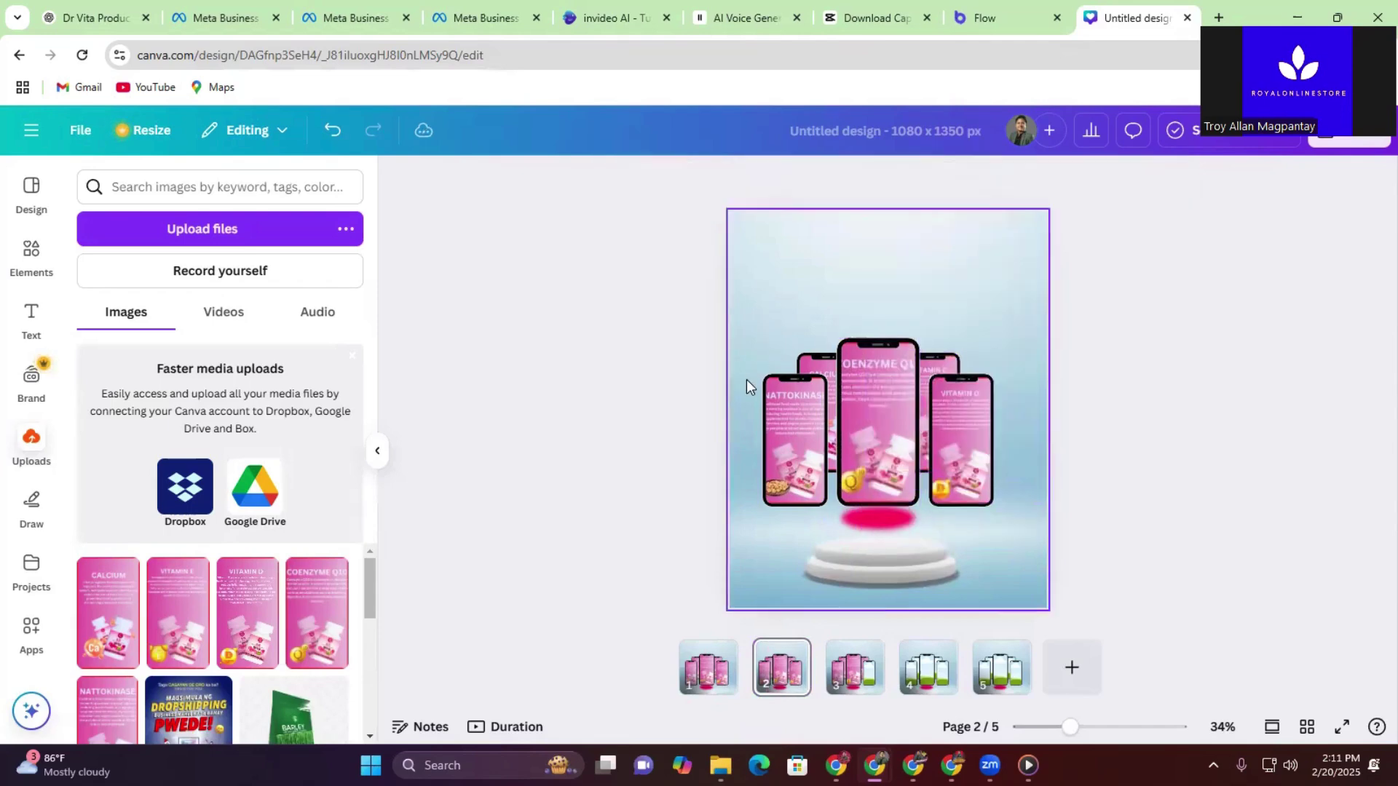
{"action": "left_click", "coordinate": [853, 686]}
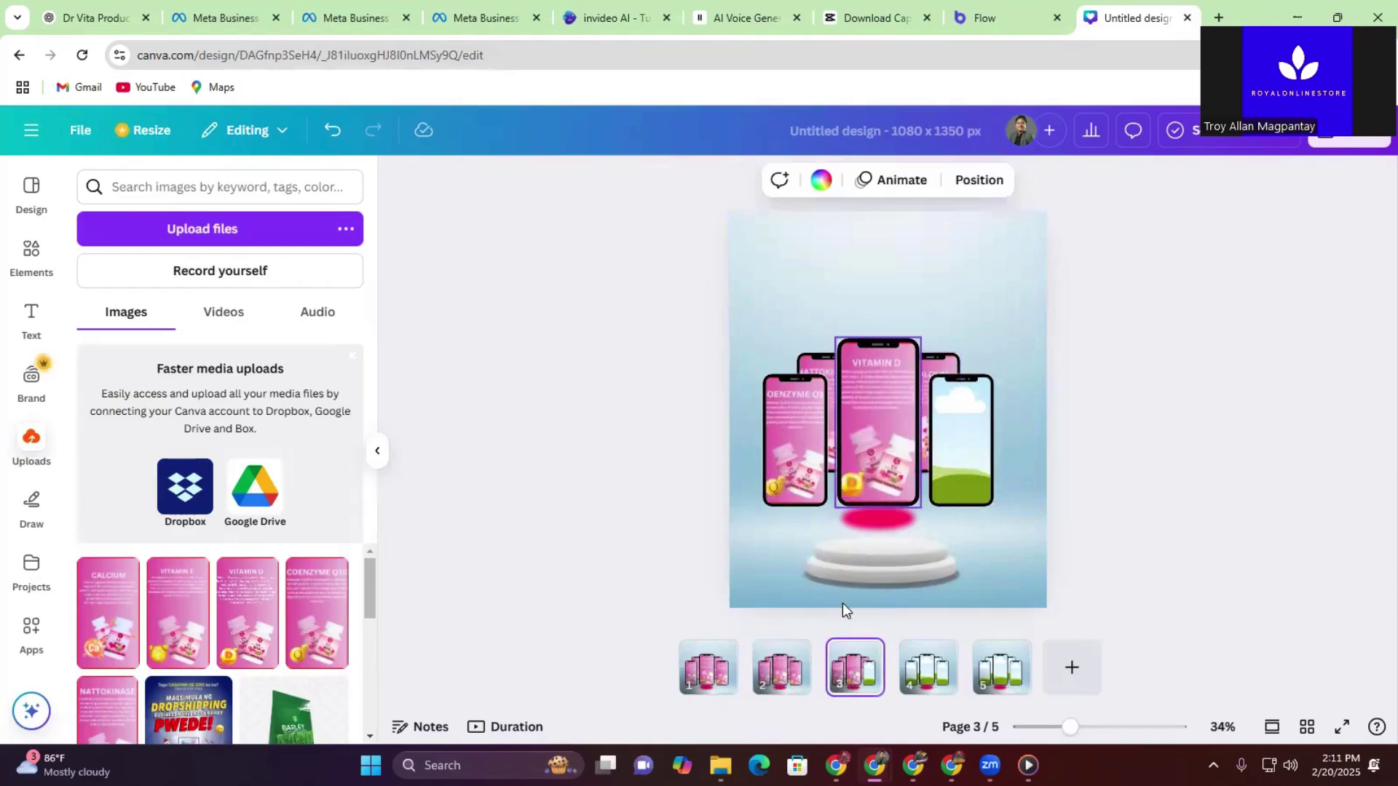
Step: On page 3, fill the front right phone frame with the VITAMIN E image and compare the arrangement with page 2
{"action": "left_click", "coordinate": [787, 683]}
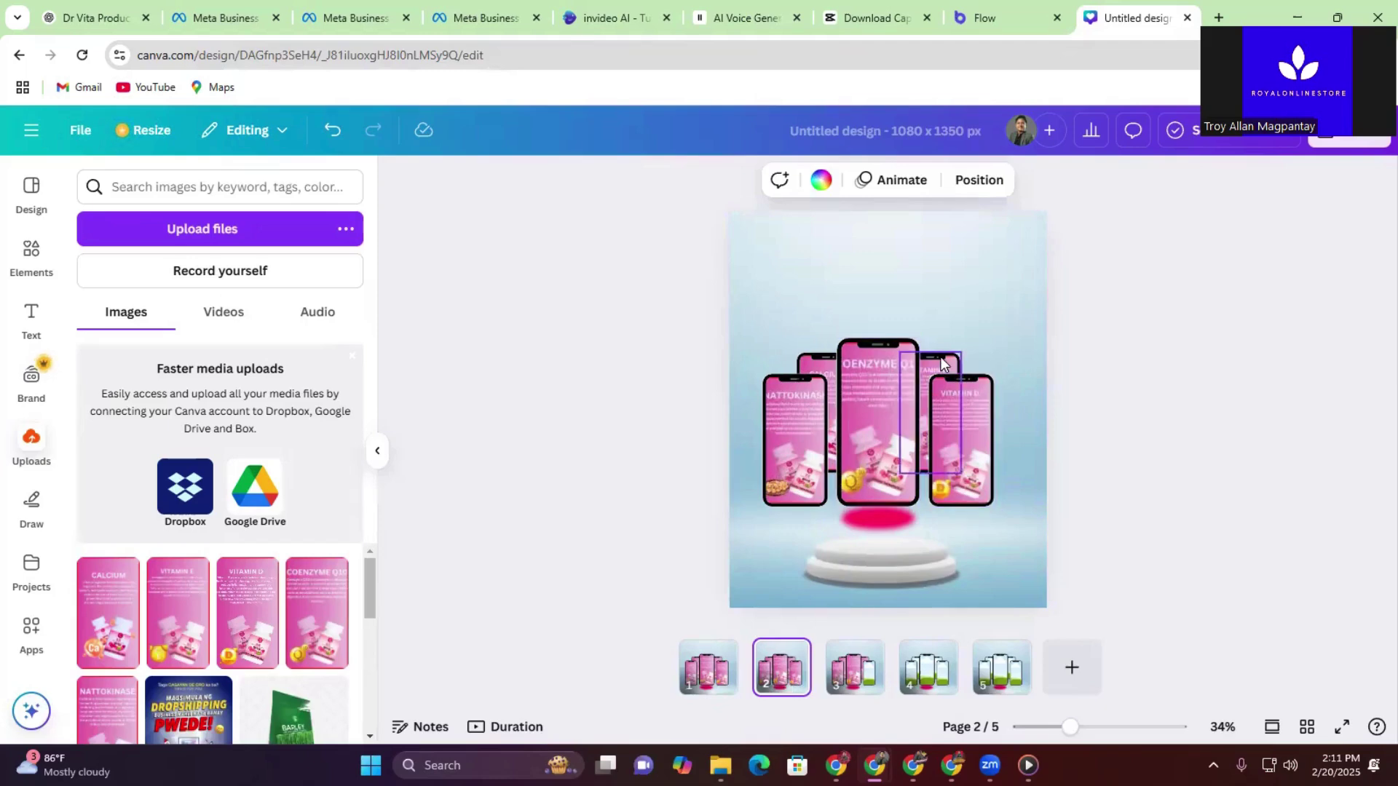
{"action": "left_click", "coordinate": [857, 680]}
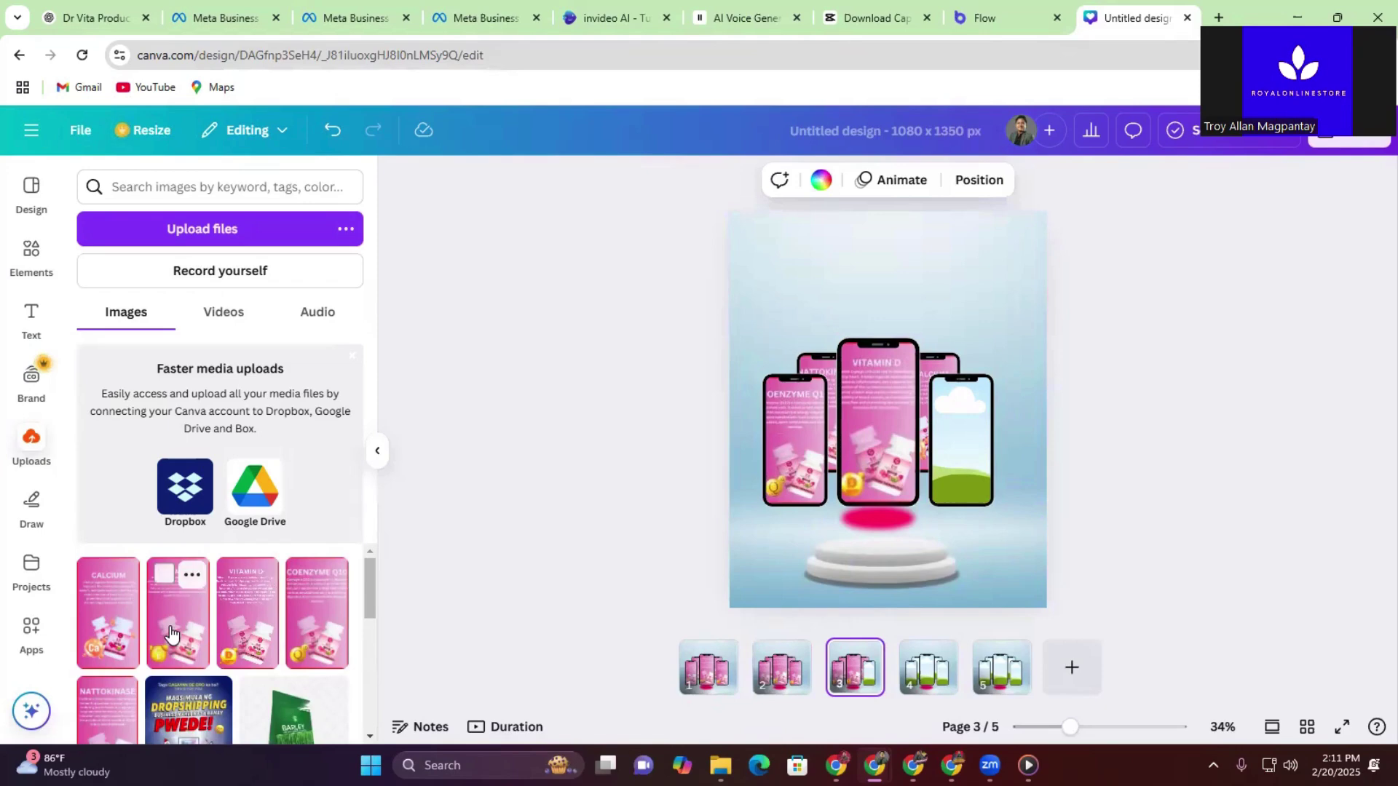
{"action": "left_click", "coordinate": [194, 635]}
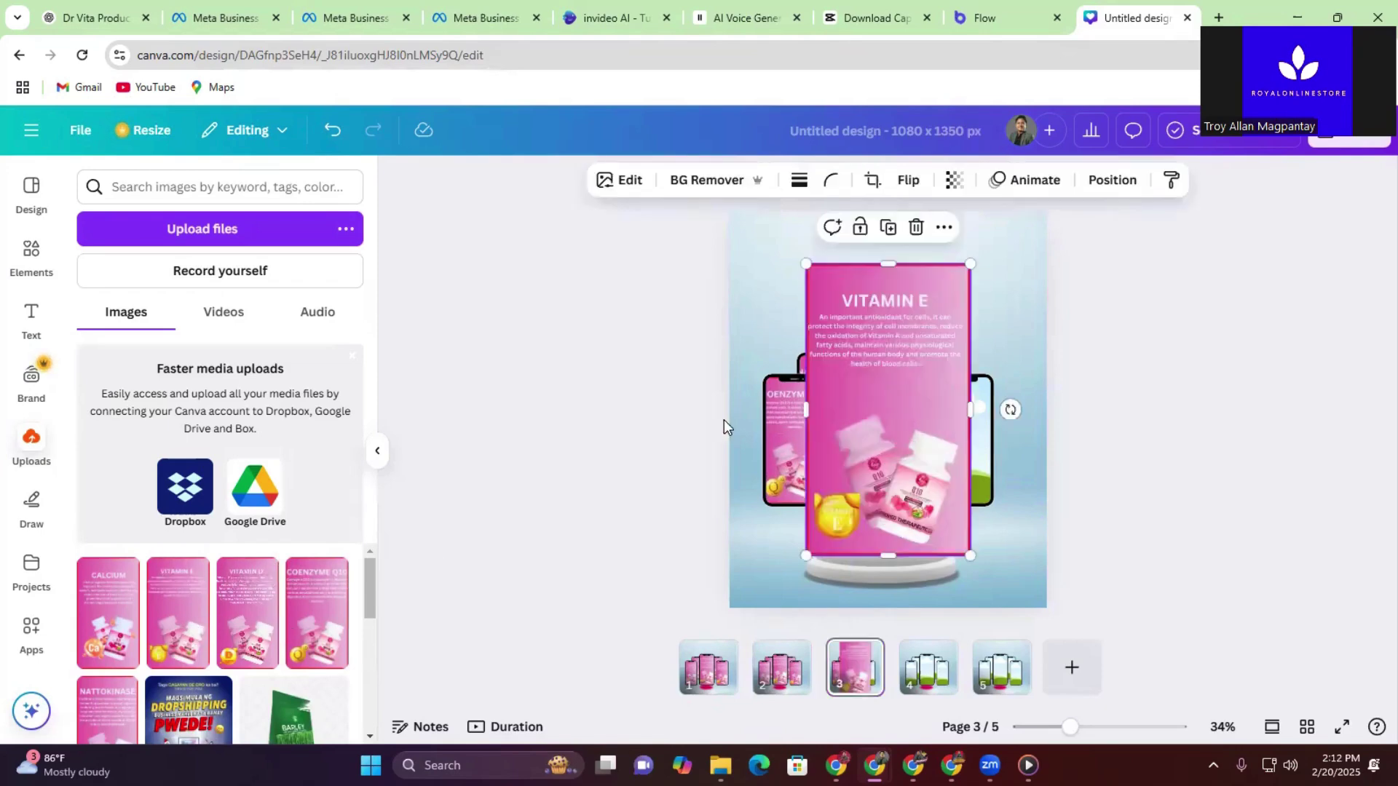
{"action": "left_click_drag", "start_coordinate": [854, 421], "coordinate": [957, 437]}
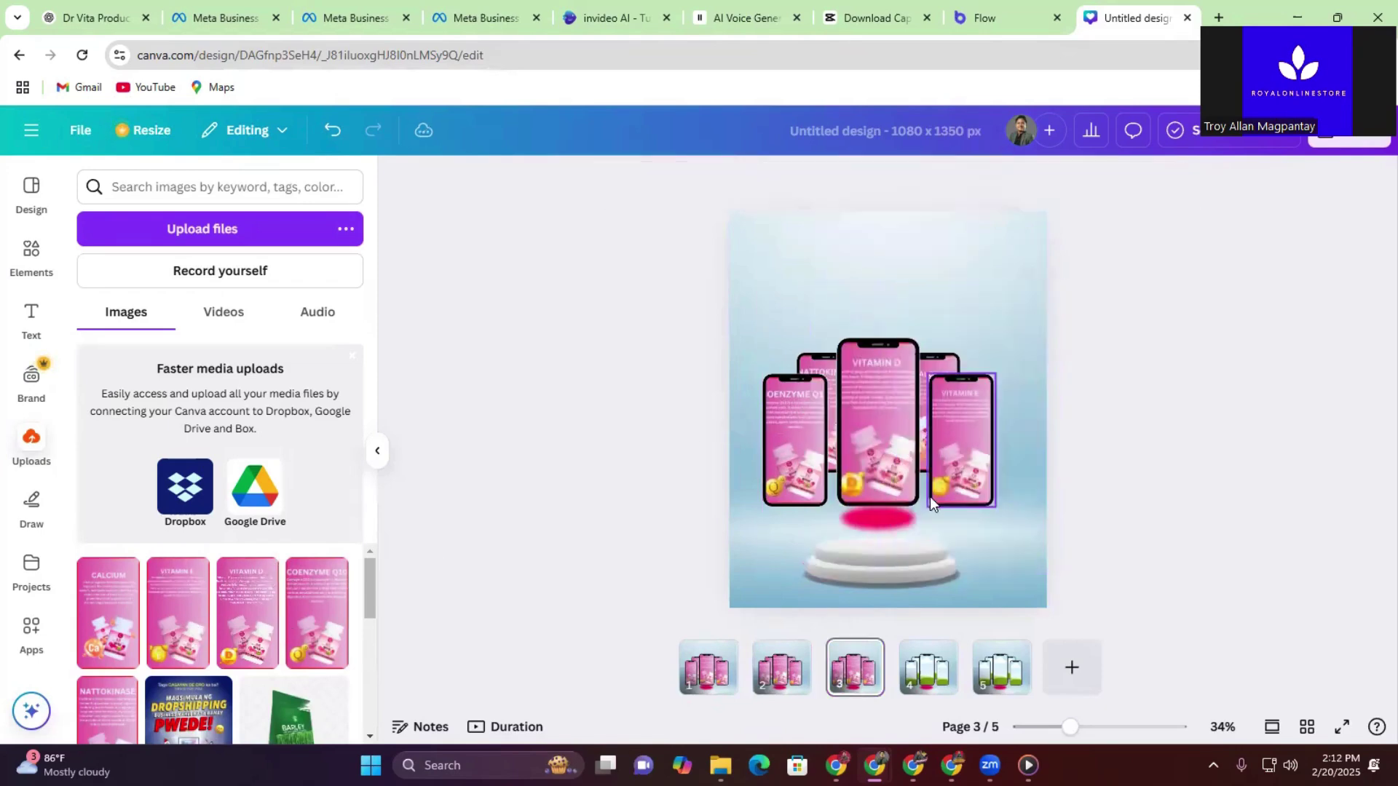
{"action": "left_click", "coordinate": [804, 658]}
{"action": "left_click", "coordinate": [885, 387]}
{"action": "left_click", "coordinate": [853, 681]}
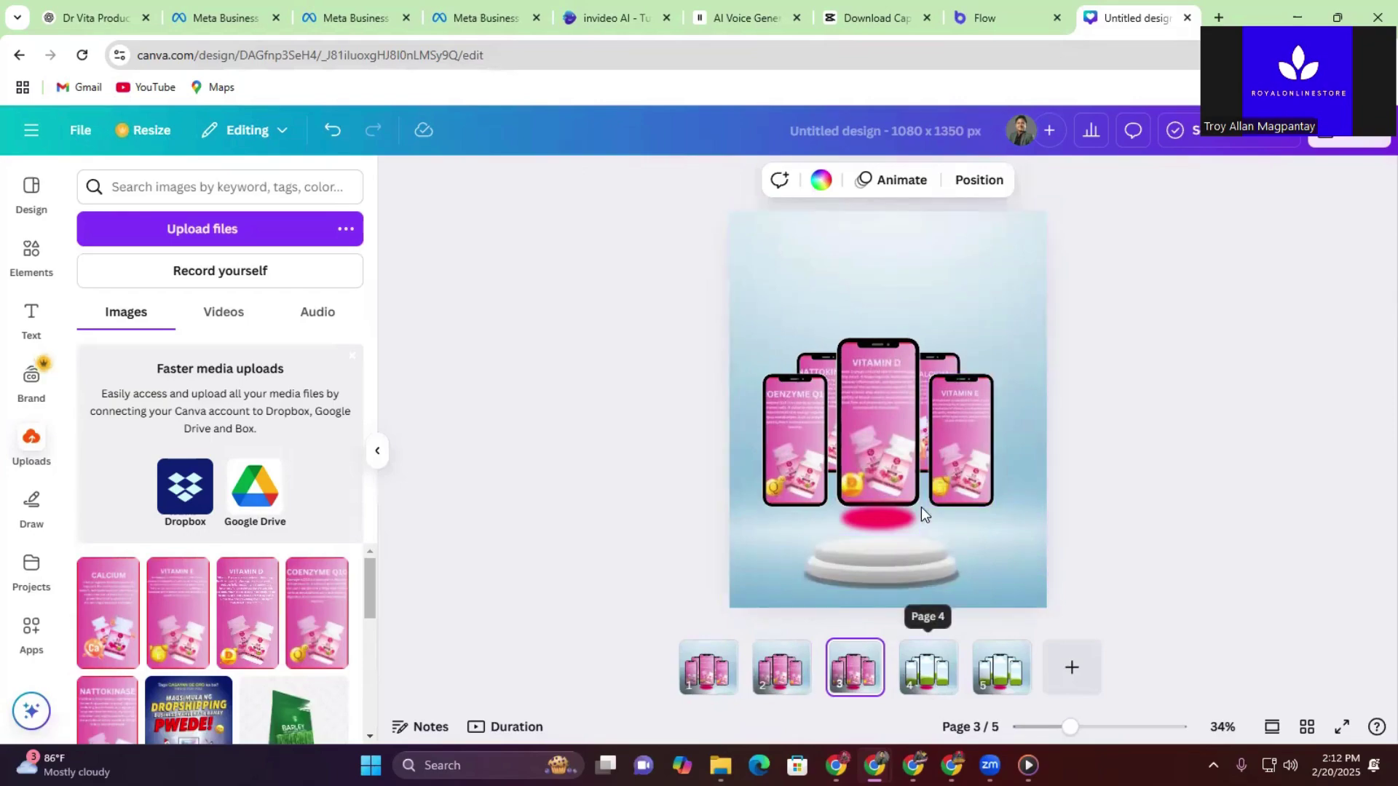
Step: On page 4, fill the middle phone frame with the VITAMIN E image and the front left one with the VITAMIN D image
{"action": "left_click", "coordinate": [929, 674]}
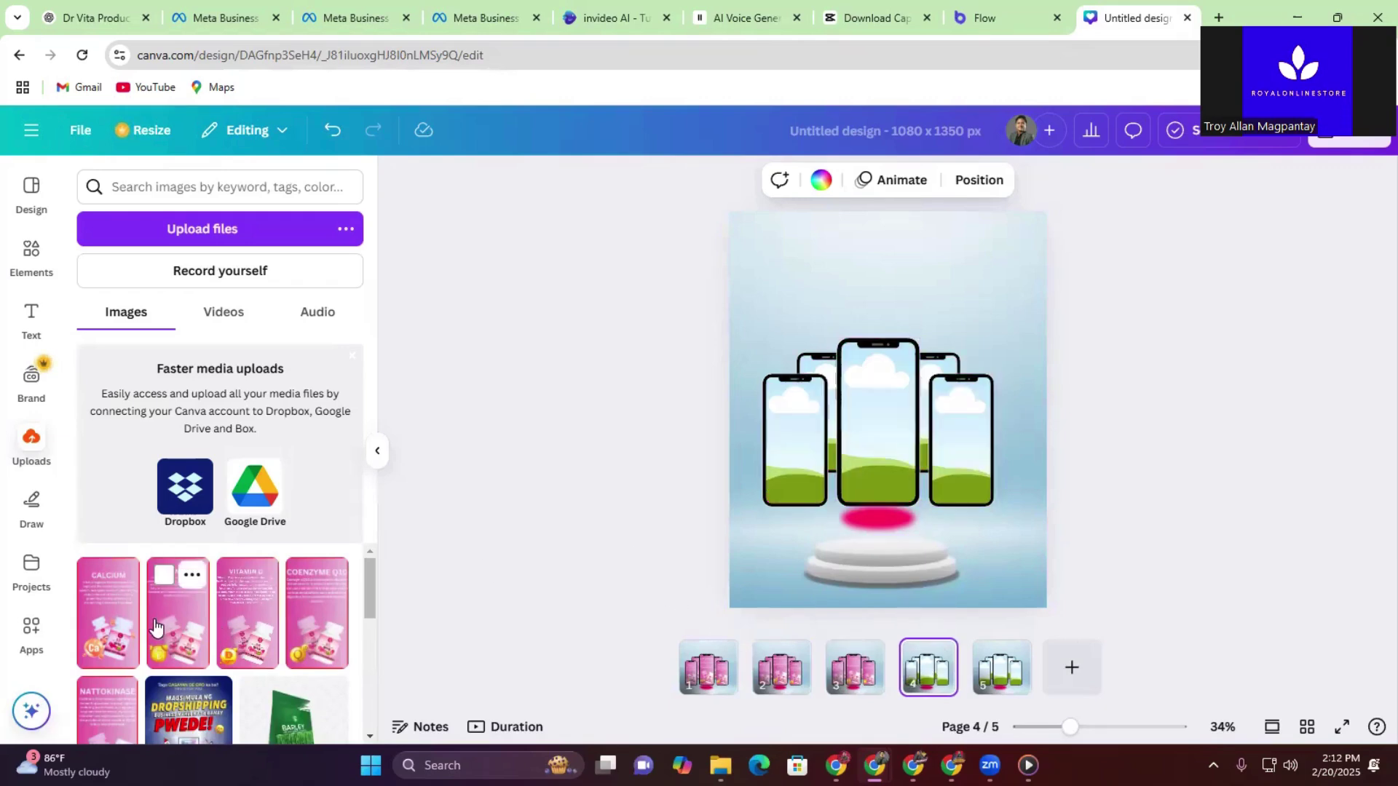
{"action": "left_click", "coordinate": [181, 626]}
{"action": "left_click_drag", "start_coordinate": [874, 405], "coordinate": [865, 412]}
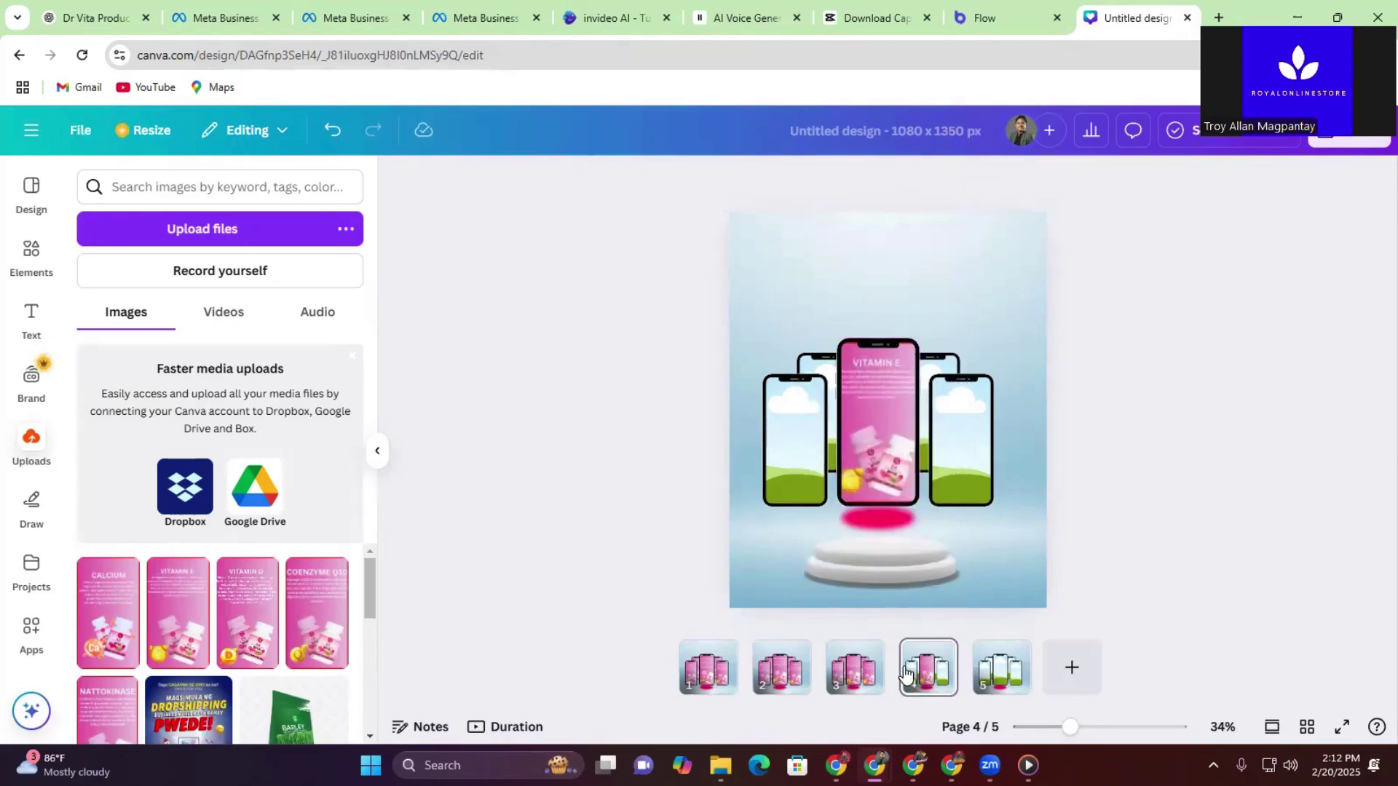
{"action": "left_click", "coordinate": [868, 674]}
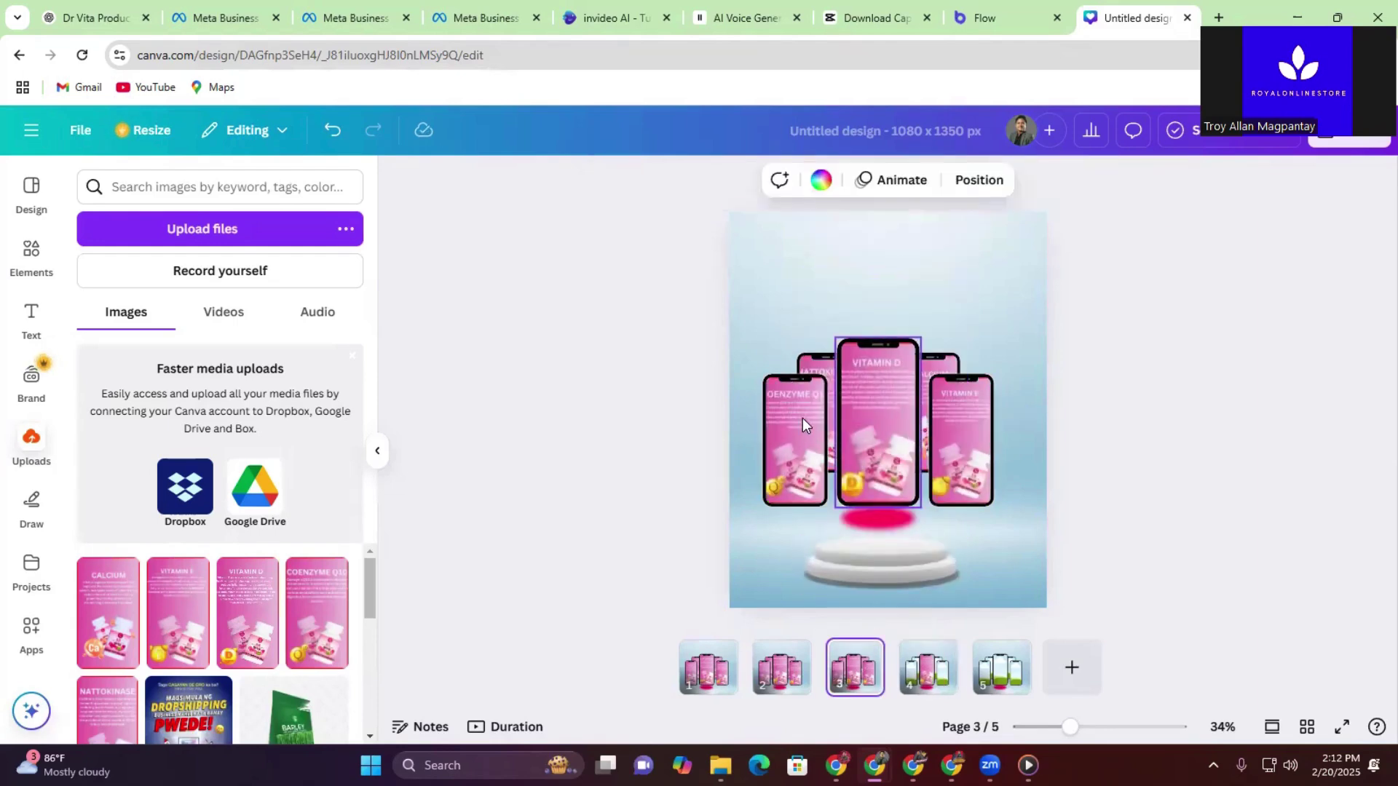
{"action": "left_click", "coordinate": [919, 666]}
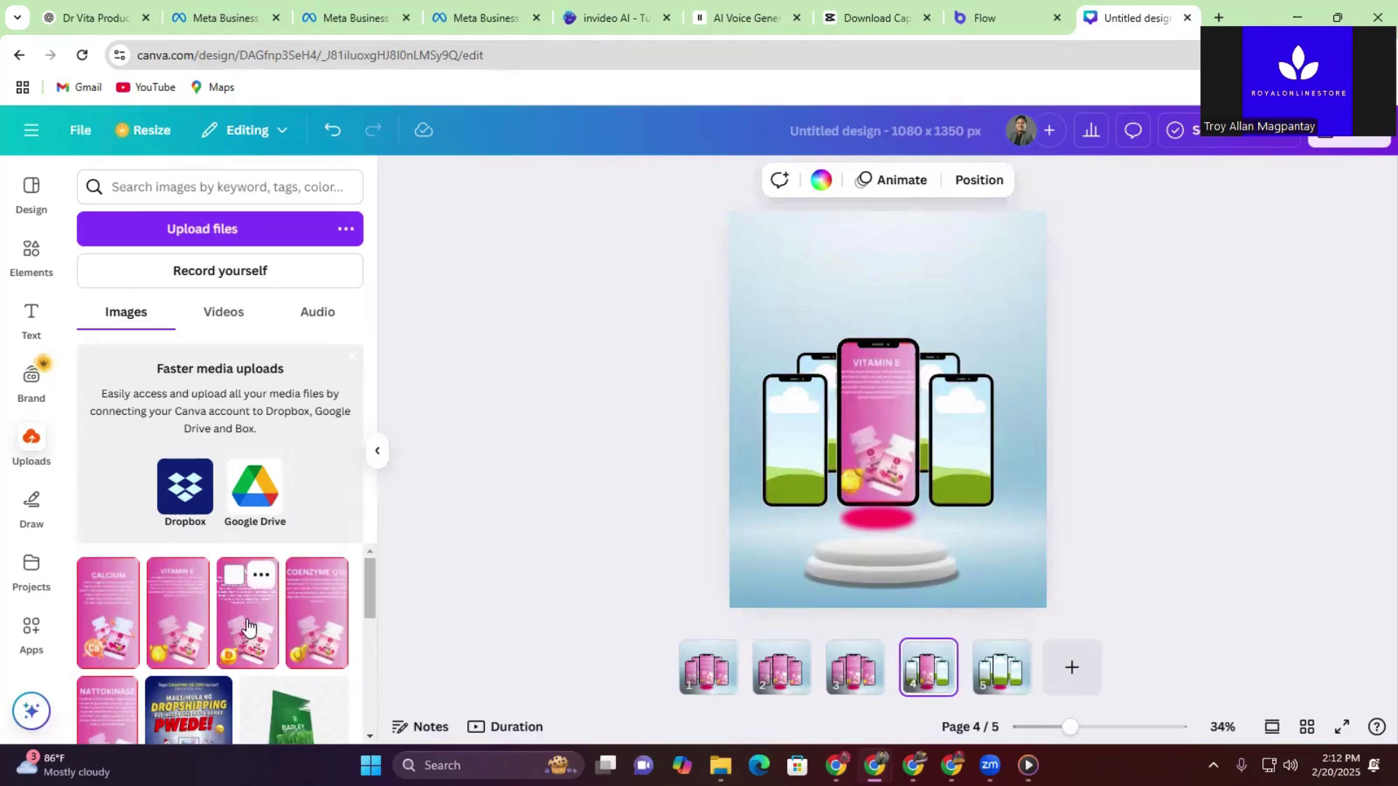
{"action": "mouse_move", "coordinate": [778, 449]}
{"action": "left_mouse_down"}
{"action": "mouse_move", "coordinate": [885, 411]}
{"action": "mouse_move", "coordinate": [805, 443]}
{"action": "left_mouse_up"}
{"action": "left_click", "coordinate": [928, 666]}
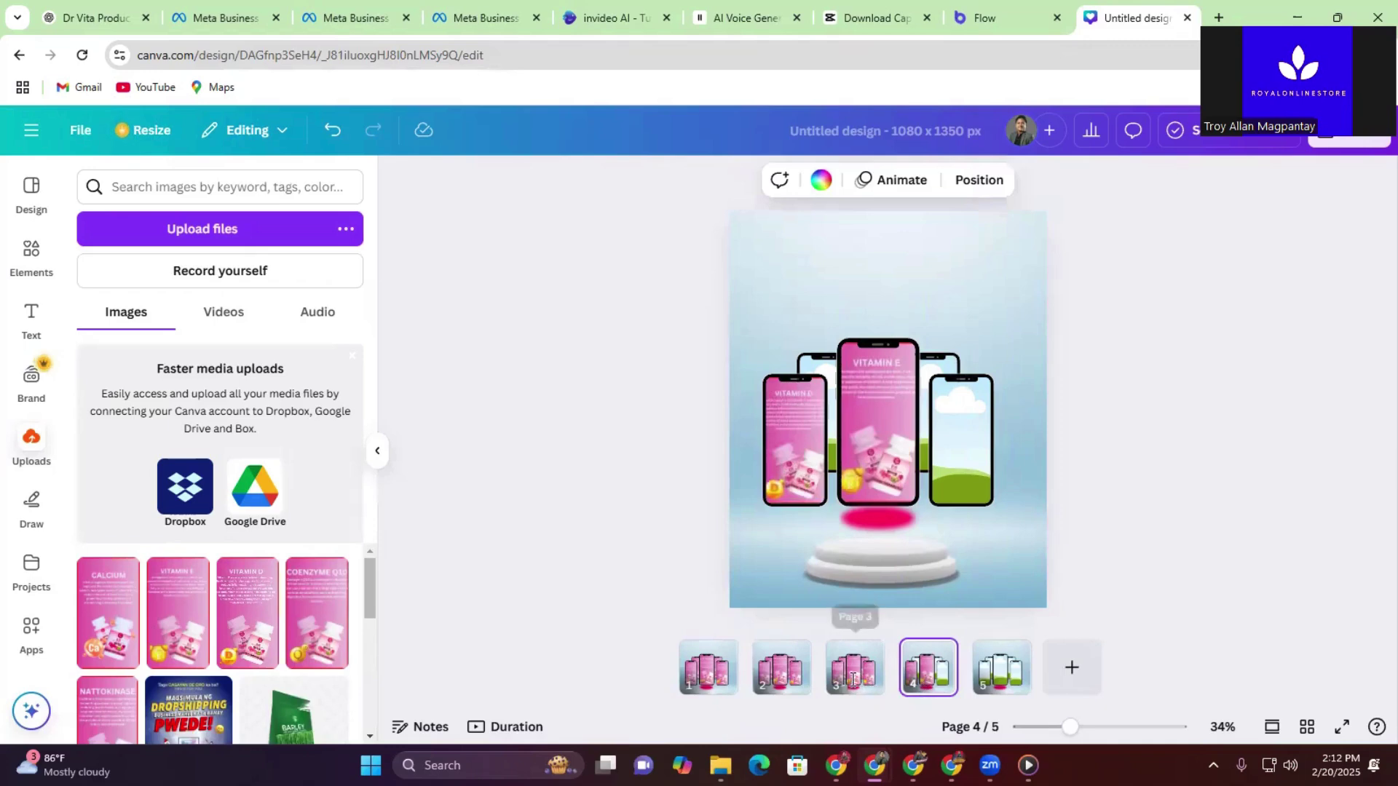
Step: On page 4, fill the rear left phone frame with the COENZYME Q10 image and the rear right one with the NATTOKINASE image
{"action": "left_click", "coordinate": [852, 679]}
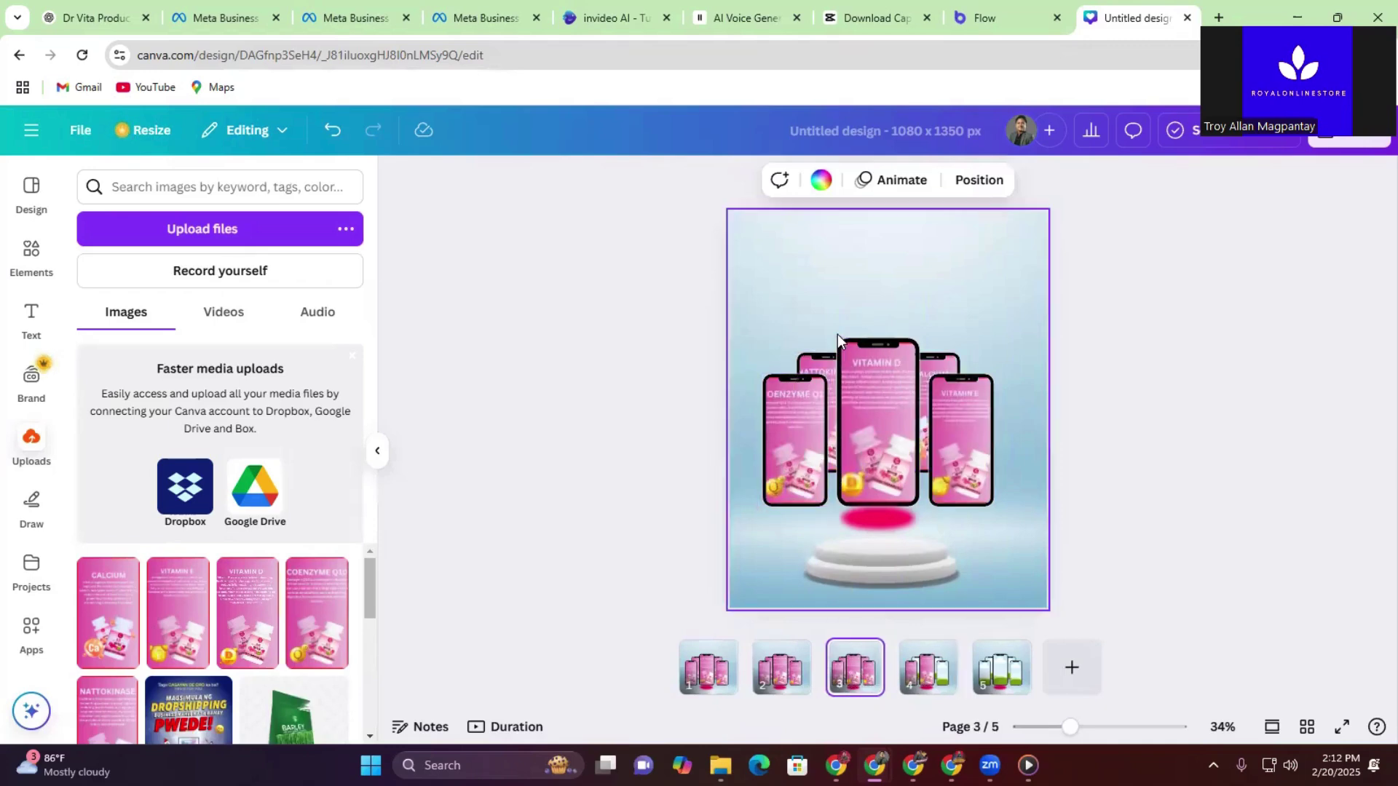
{"action": "left_click", "coordinate": [934, 685]}
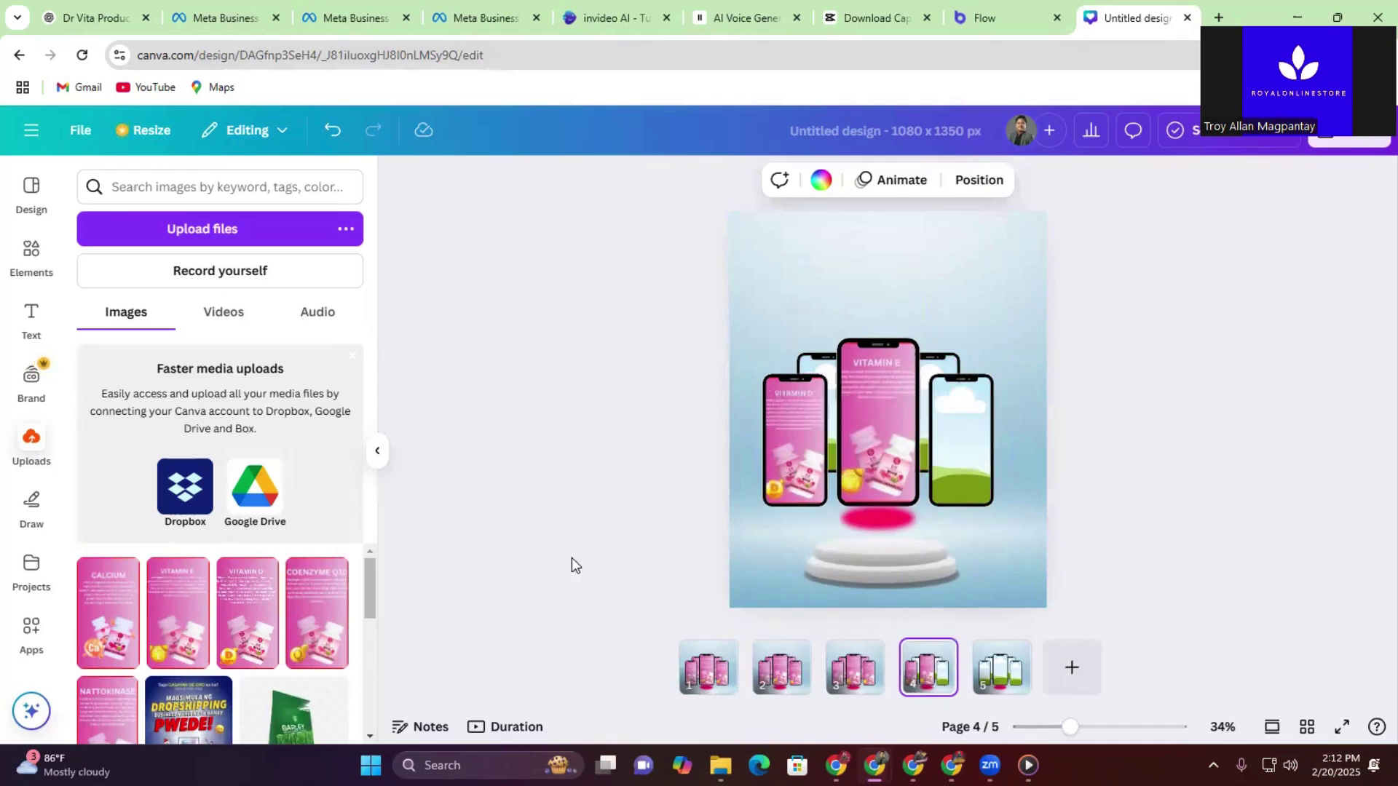
{"action": "left_click", "coordinate": [303, 574]}
{"action": "left_click_drag", "start_coordinate": [852, 422], "coordinate": [830, 402]}
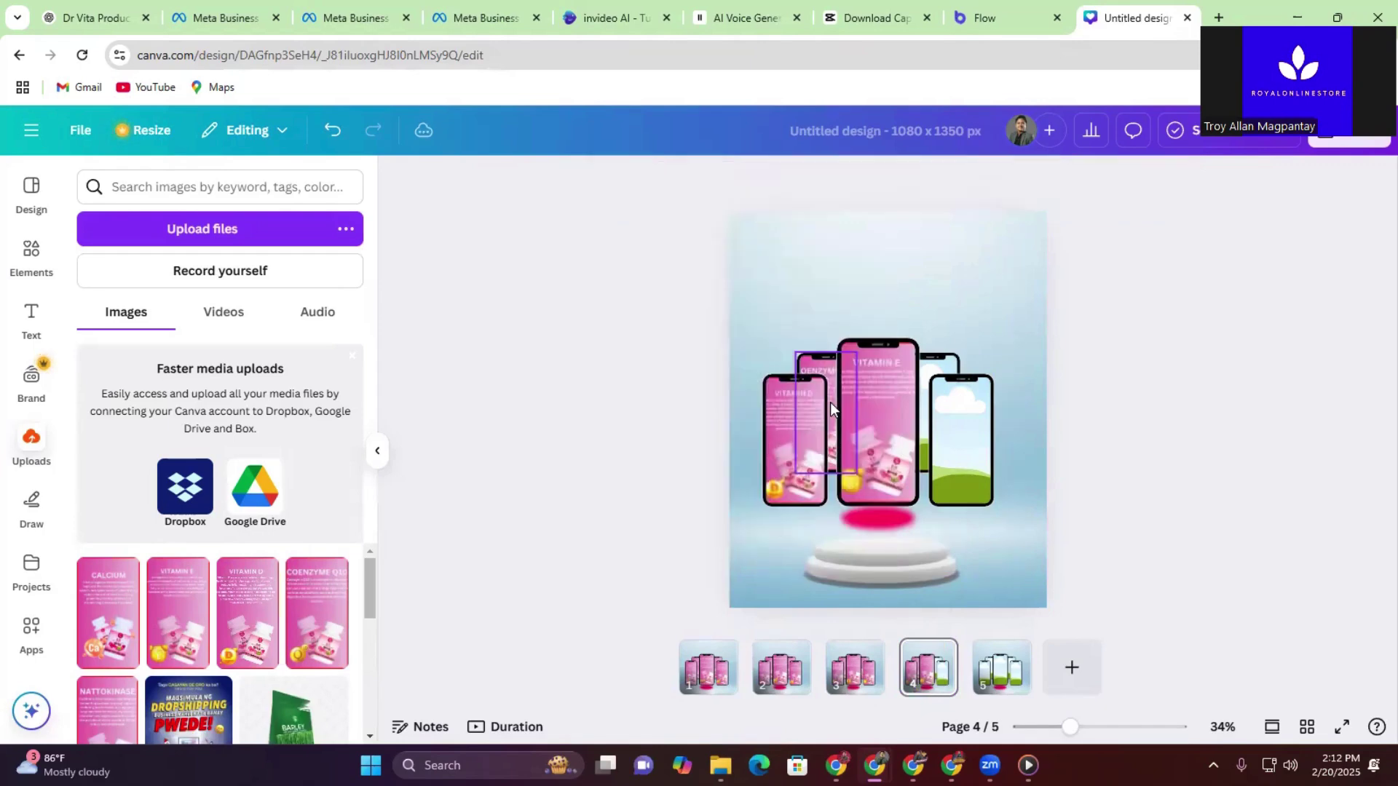
{"action": "left_click", "coordinate": [848, 677]}
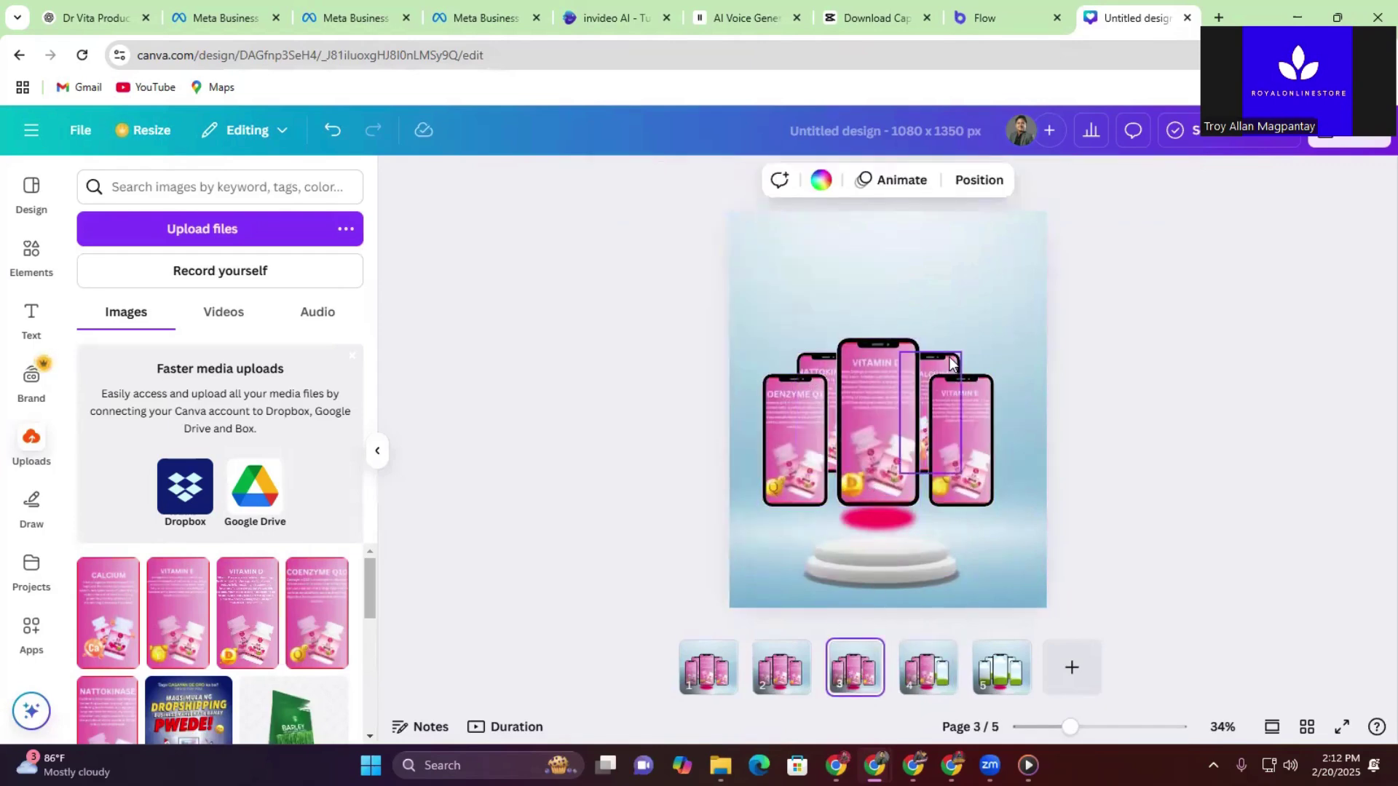
{"action": "left_click", "coordinate": [927, 667]}
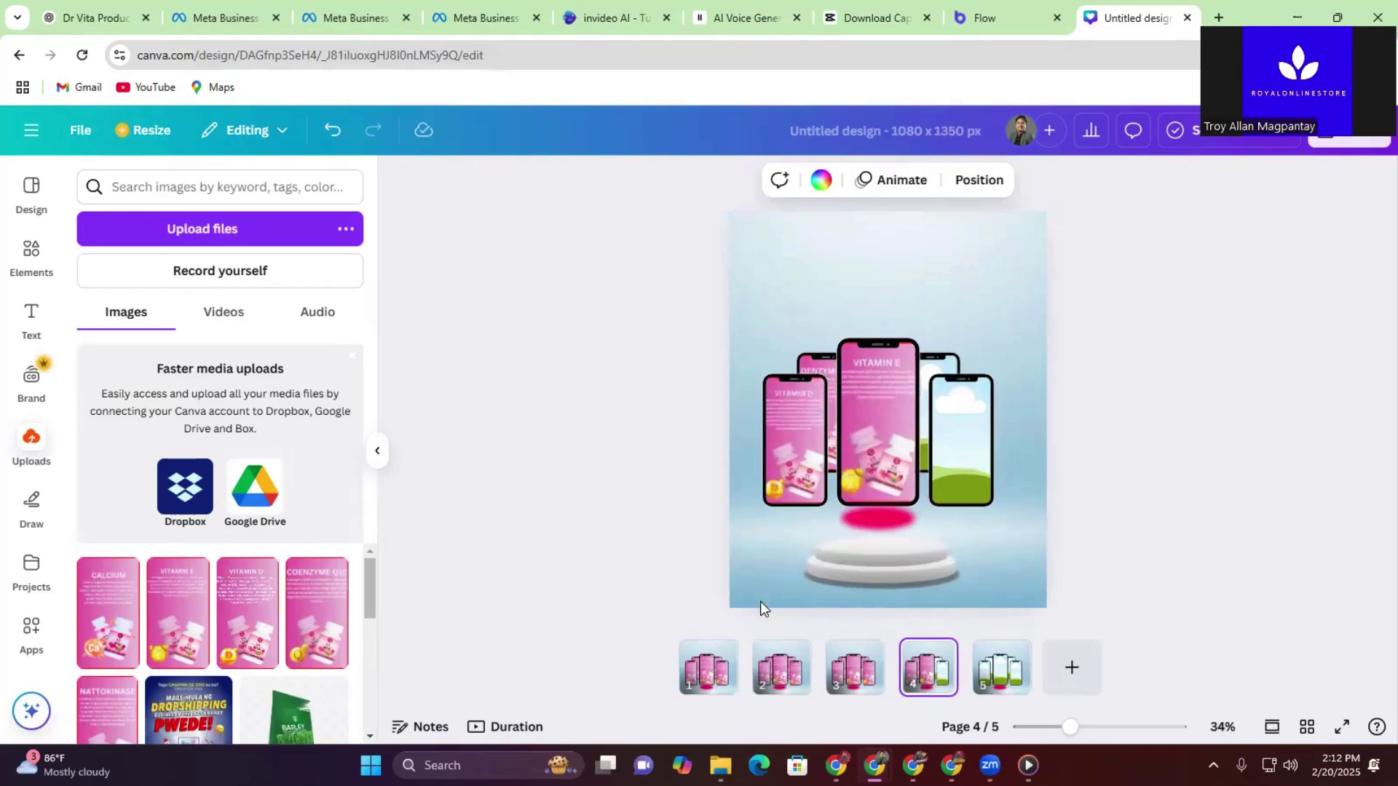
{"action": "left_click_drag", "start_coordinate": [108, 718], "coordinate": [924, 444]}
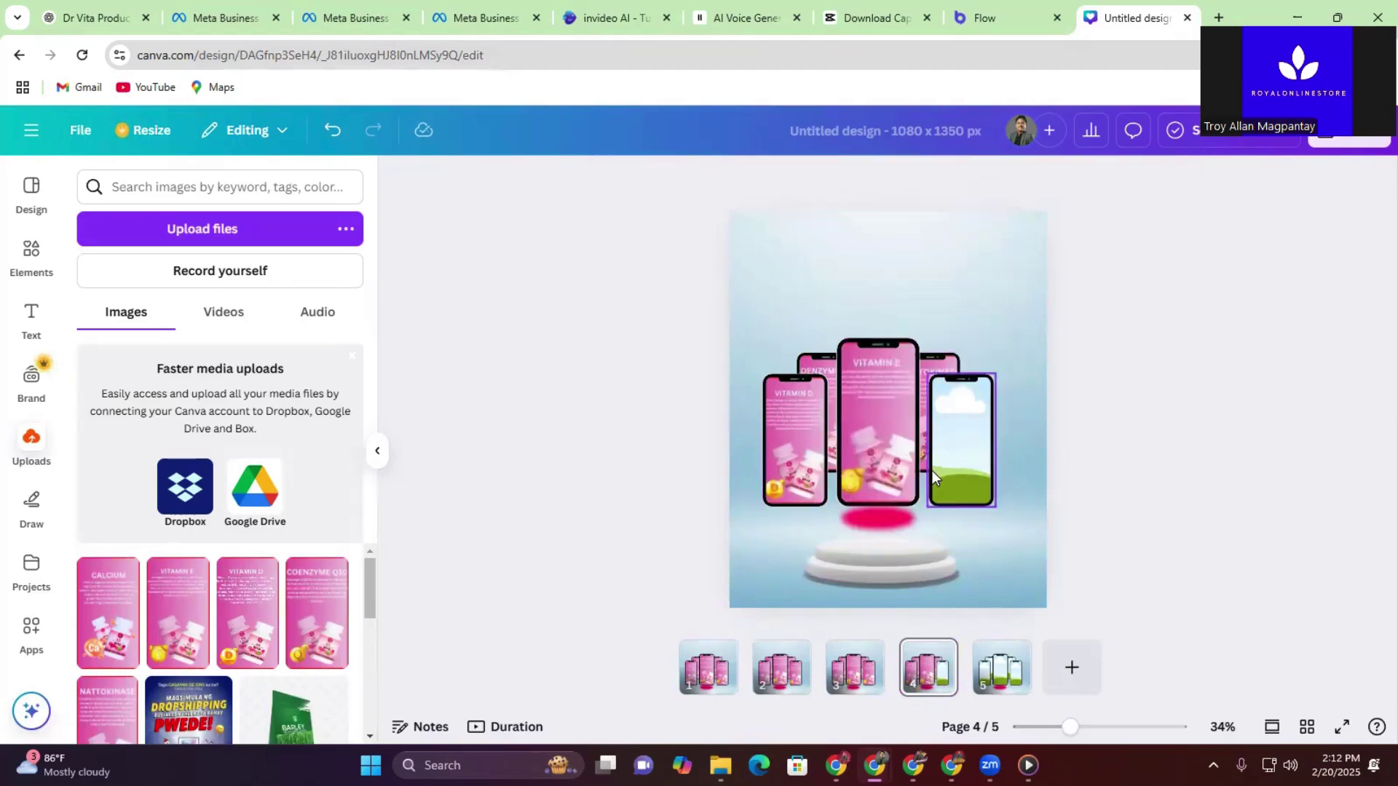
Step: Check page 3's arrangement and fill page 4's front right phone frame with the CALCIUM image
{"action": "left_click", "coordinate": [859, 692]}
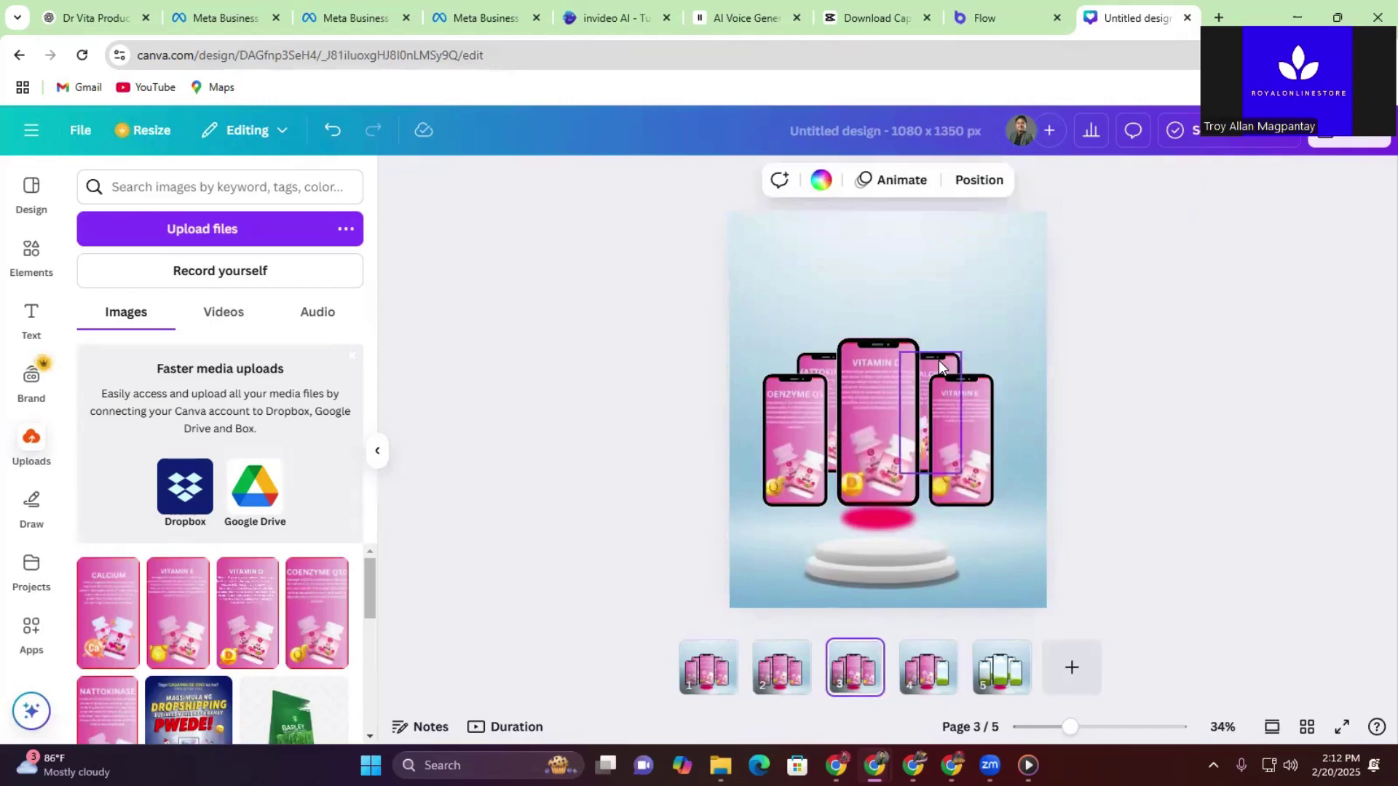
{"action": "left_click", "coordinate": [928, 666]}
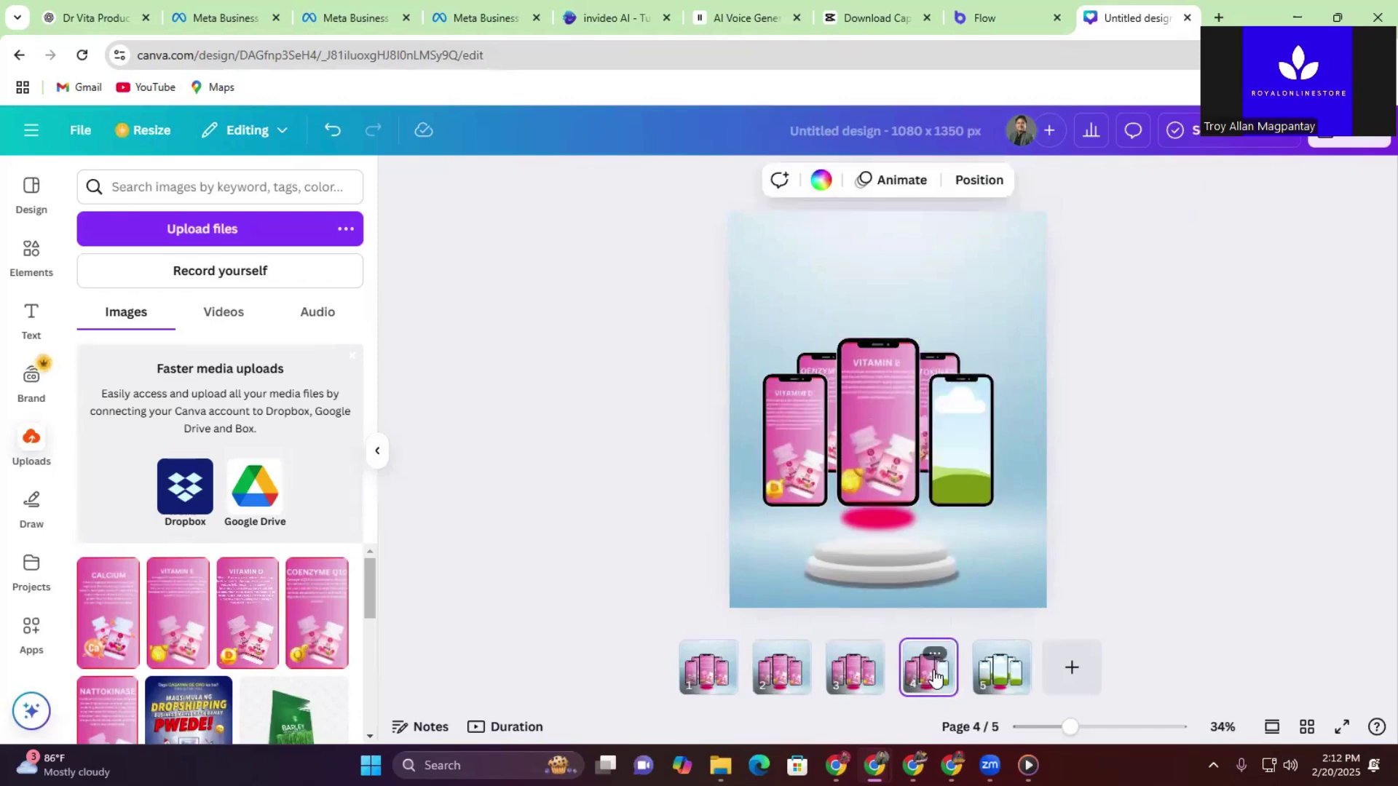
{"action": "left_click", "coordinate": [109, 612]}
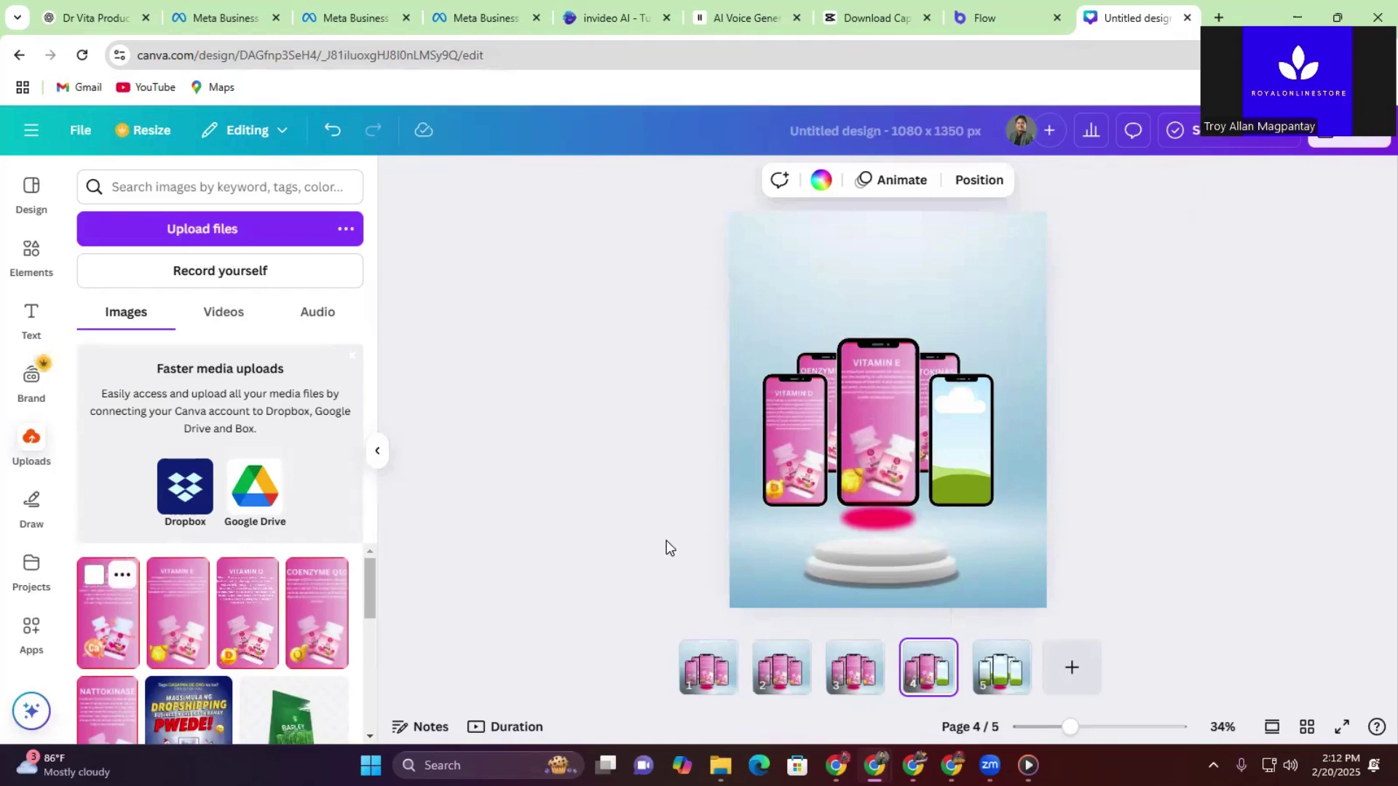
{"action": "left_click_drag", "start_coordinate": [919, 477], "coordinate": [950, 470]}
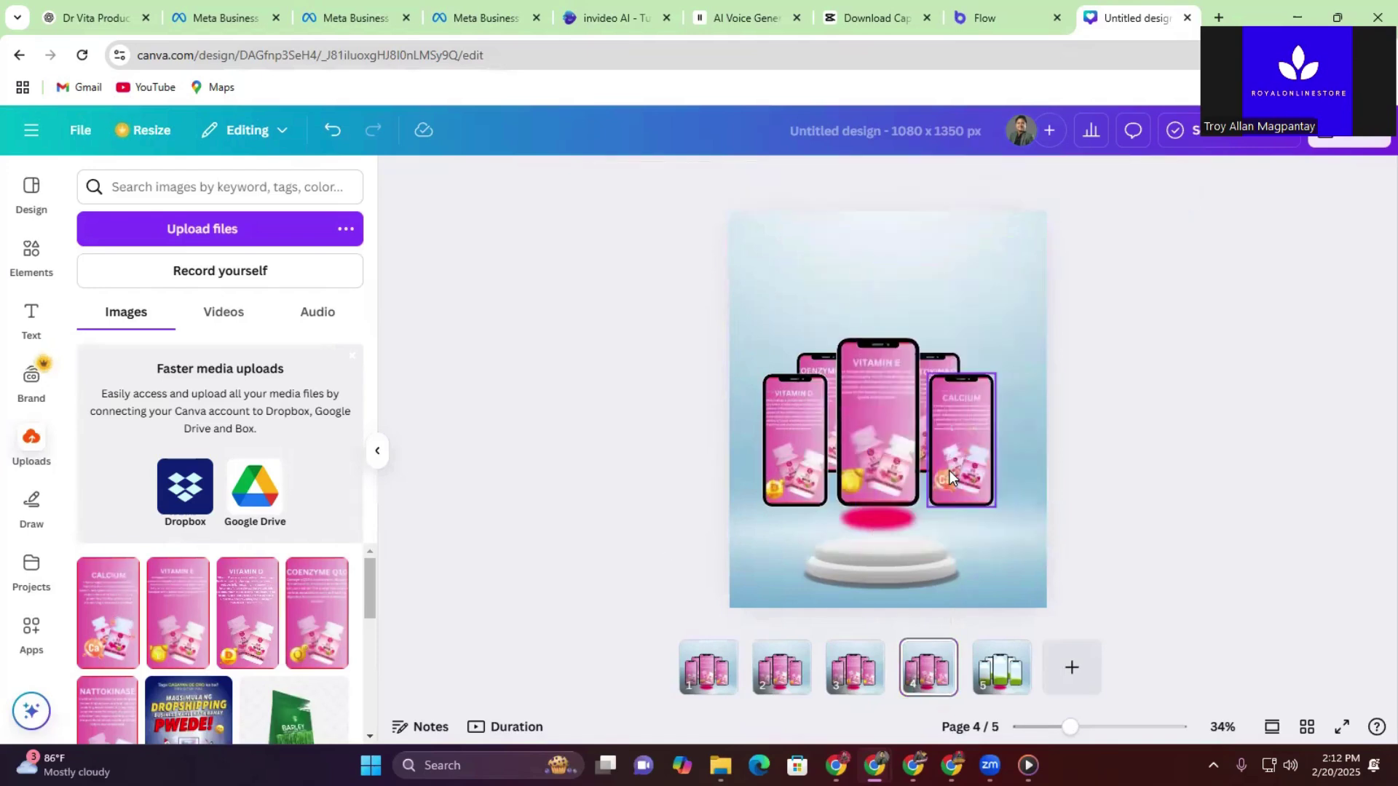
Step: On page 5, fill the middle phone frame with the CALCIUM image and the front left one with the VITAMIN E image
{"action": "left_click", "coordinate": [1003, 675]}
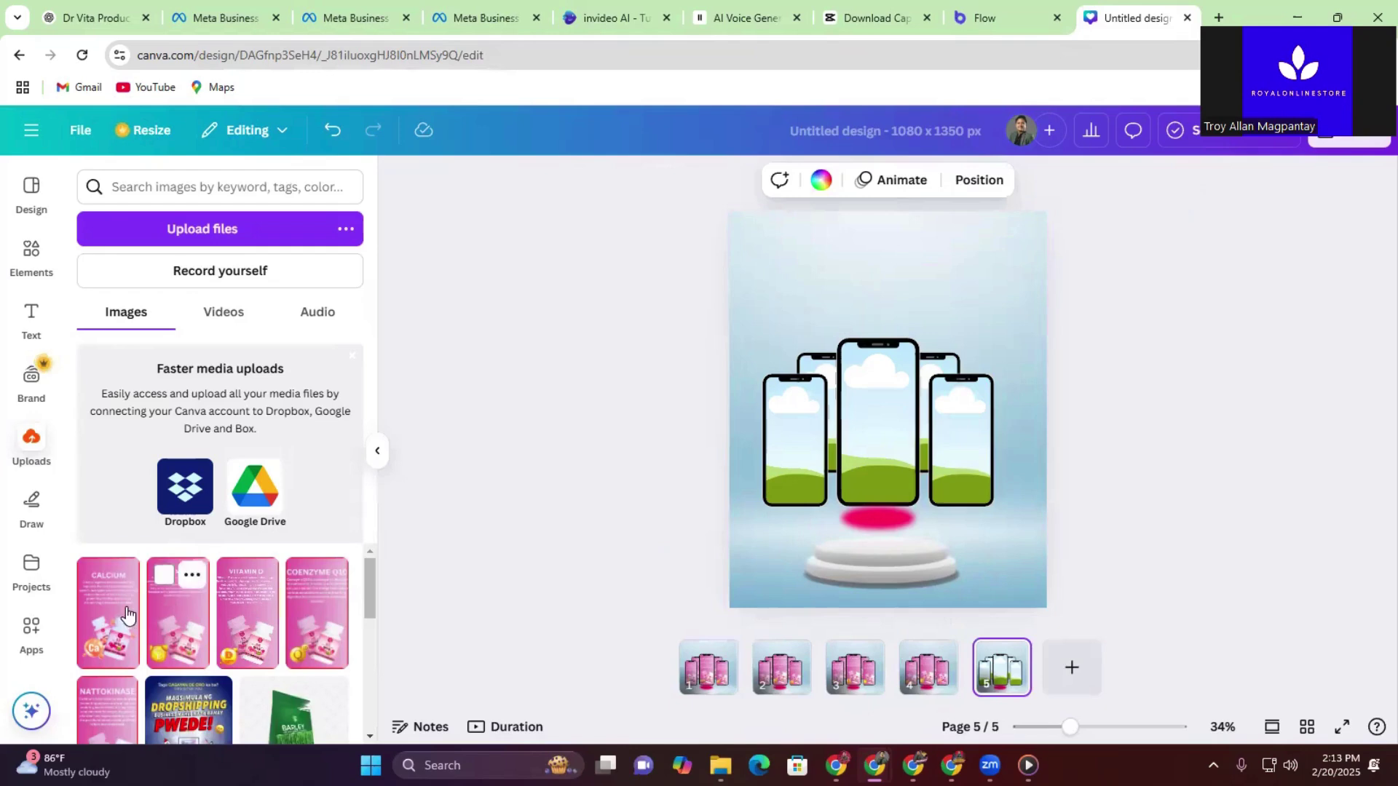
{"action": "left_click_drag", "start_coordinate": [111, 617], "coordinate": [894, 443]}
{"action": "left_click", "coordinate": [928, 667]}
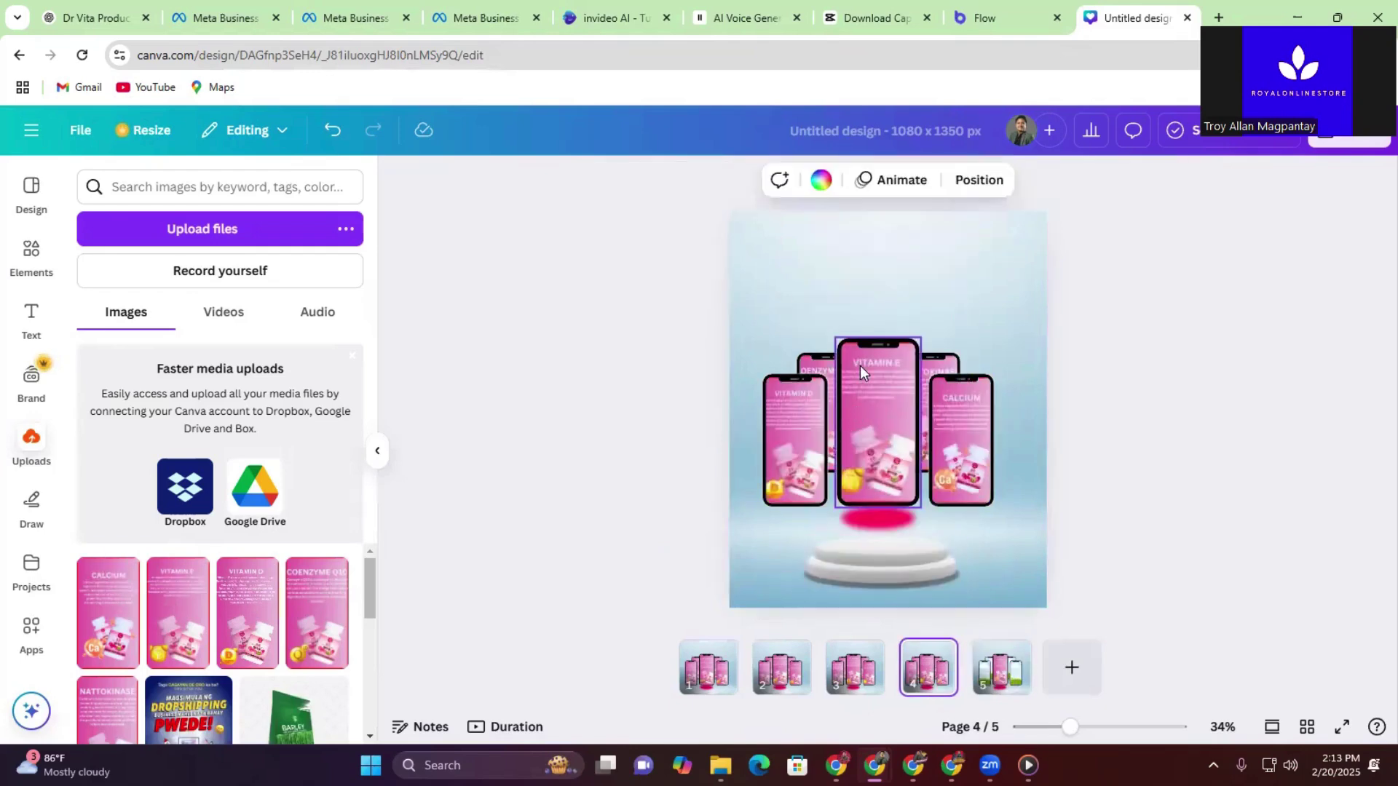
{"action": "left_click", "coordinate": [1000, 665]}
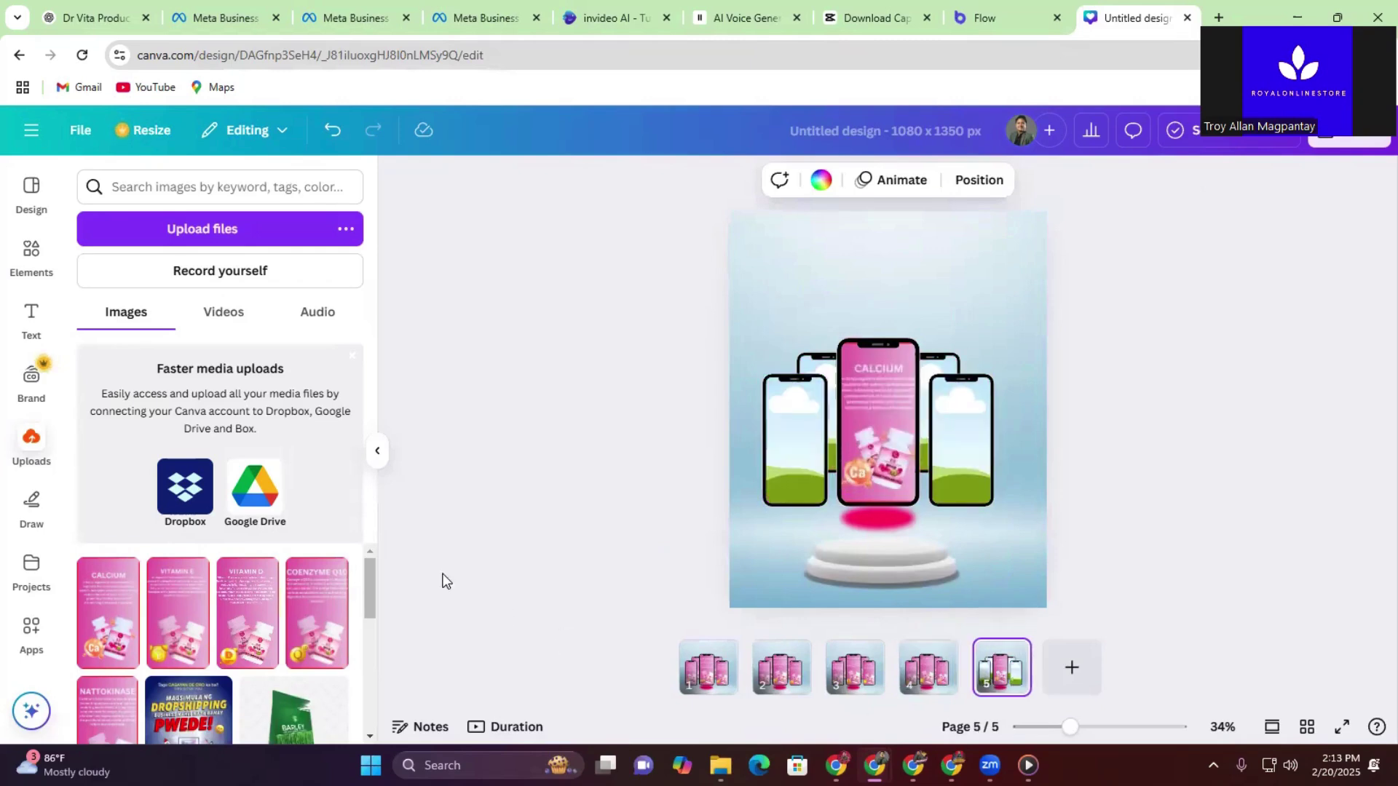
{"action": "left_click_drag", "start_coordinate": [183, 619], "coordinate": [799, 460]}
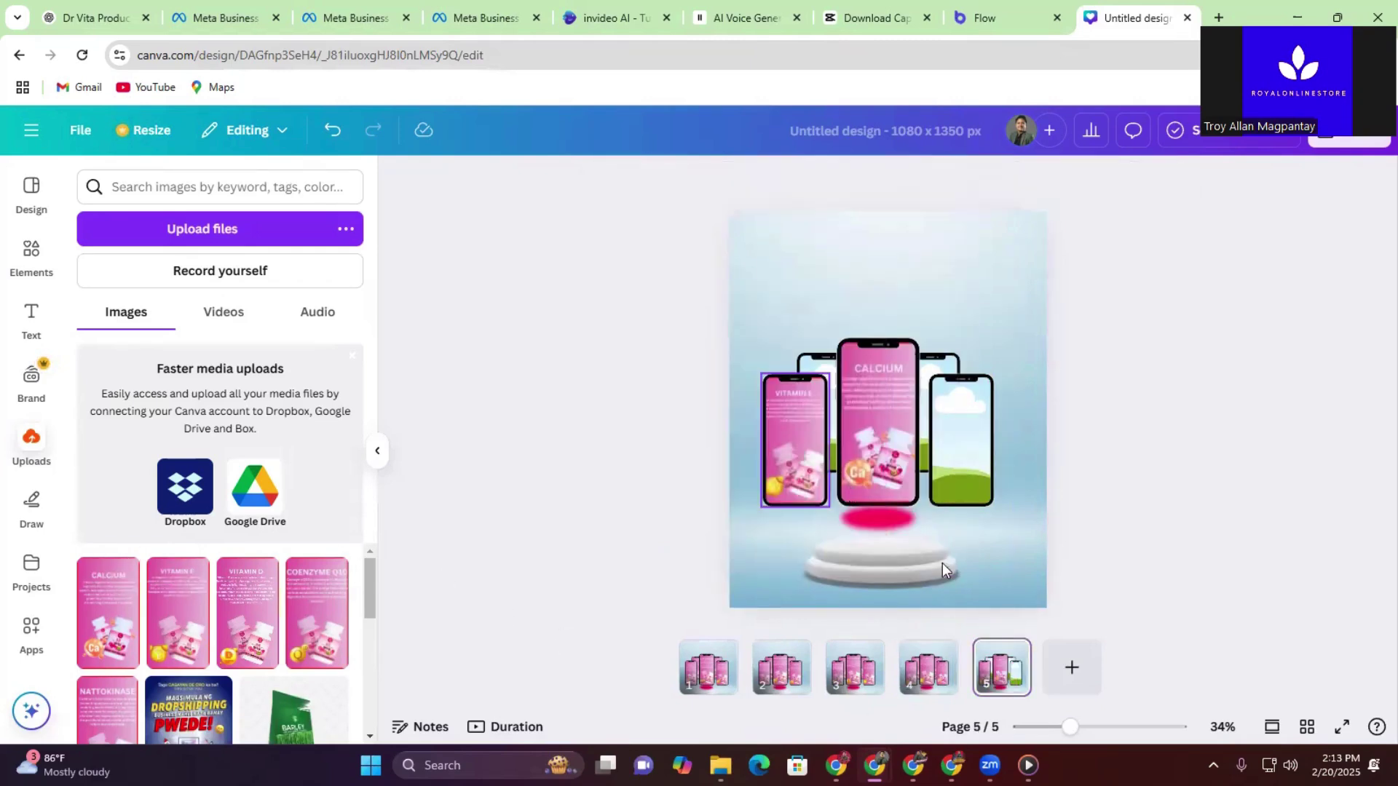
Step: On page 5, fill the rear left phone frame with the VITAMIN D image and the rear right one with the COENZYME Q10 image
{"action": "left_click", "coordinate": [939, 668]}
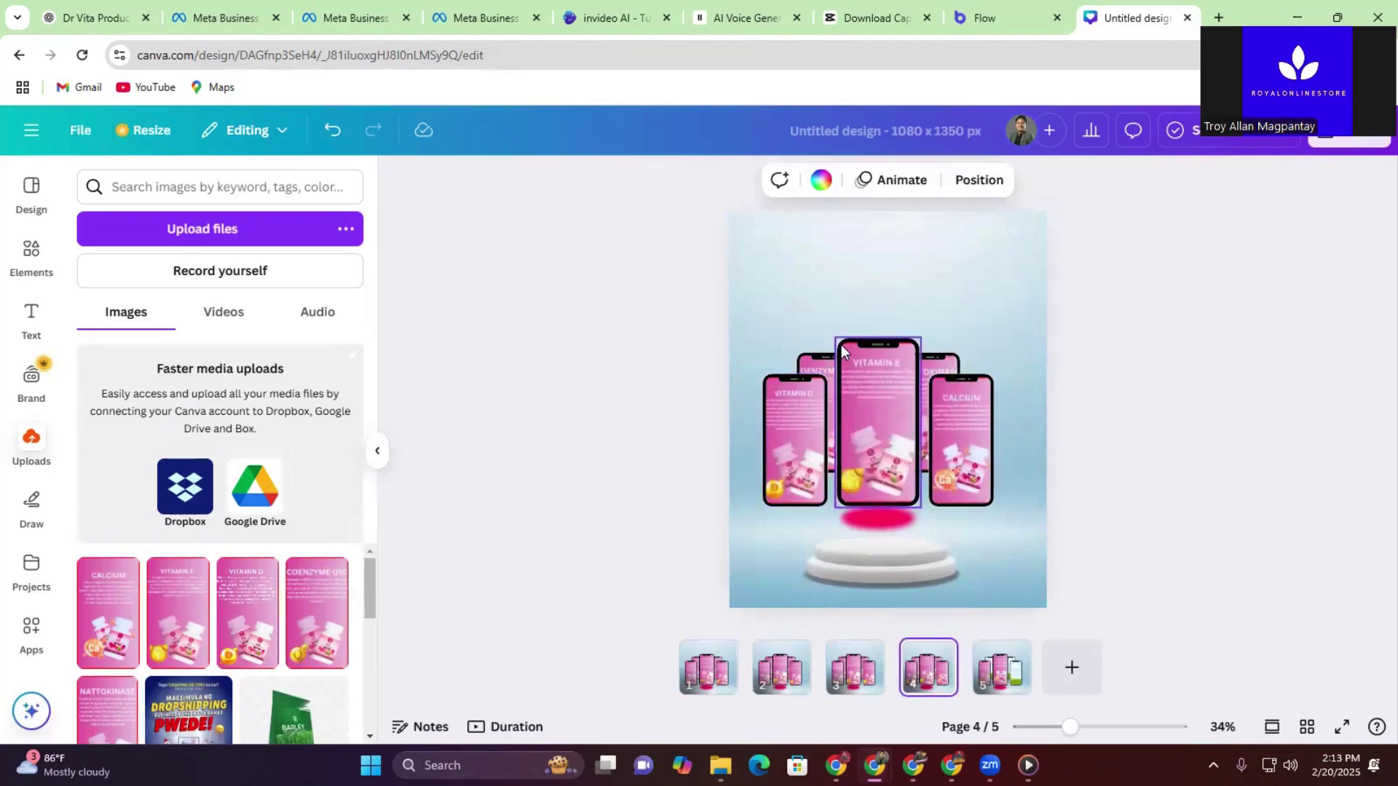
{"action": "left_click", "coordinate": [989, 659]}
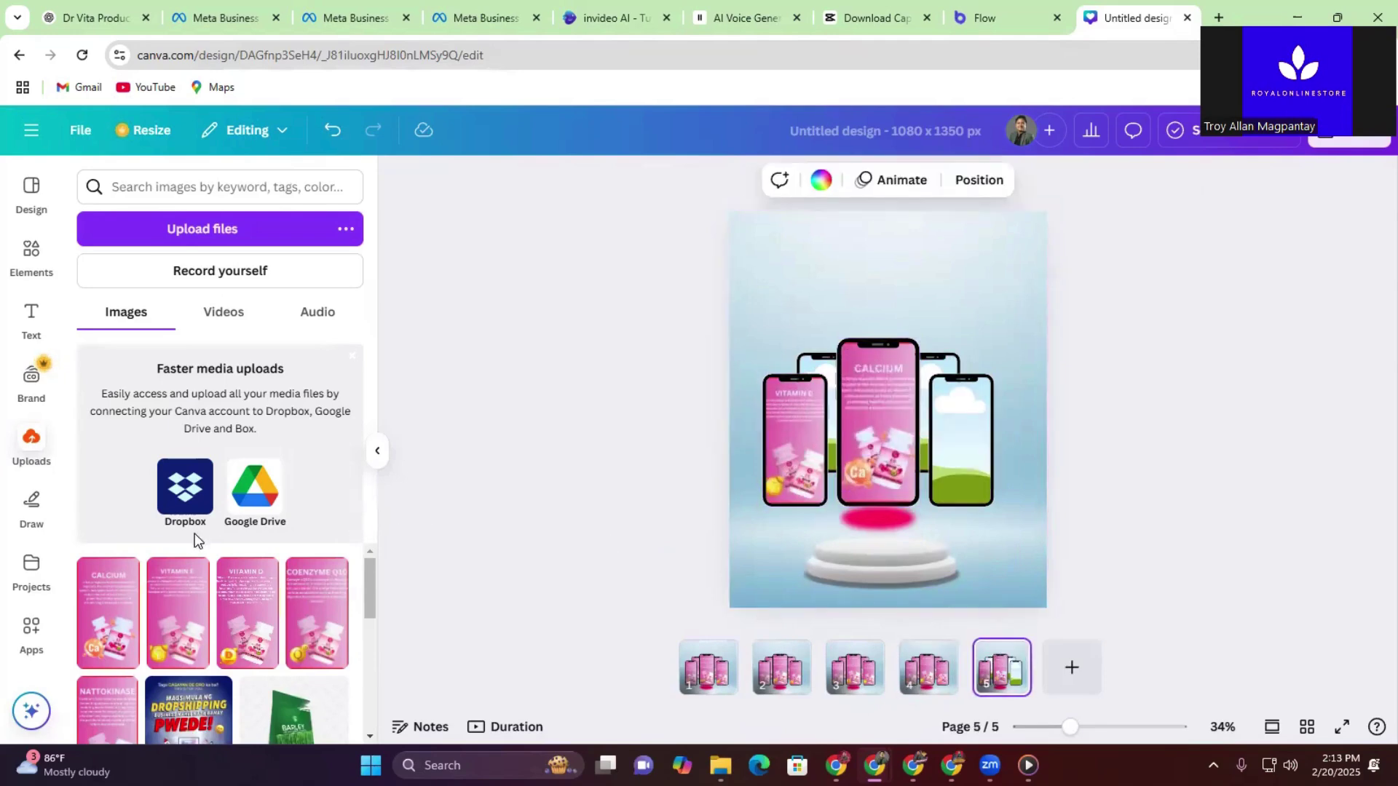
{"action": "left_click_drag", "start_coordinate": [701, 416], "coordinate": [838, 444]}
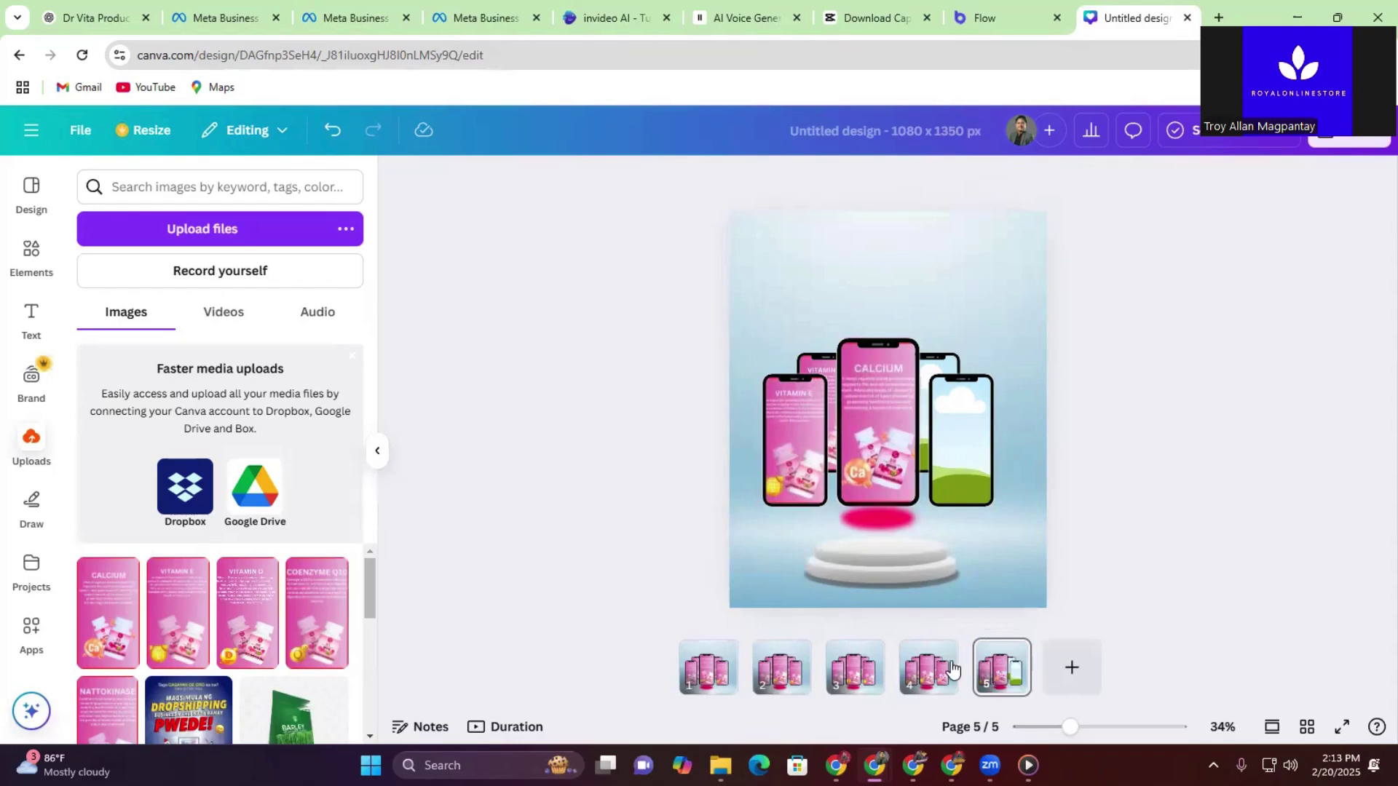
{"action": "left_click", "coordinate": [928, 667]}
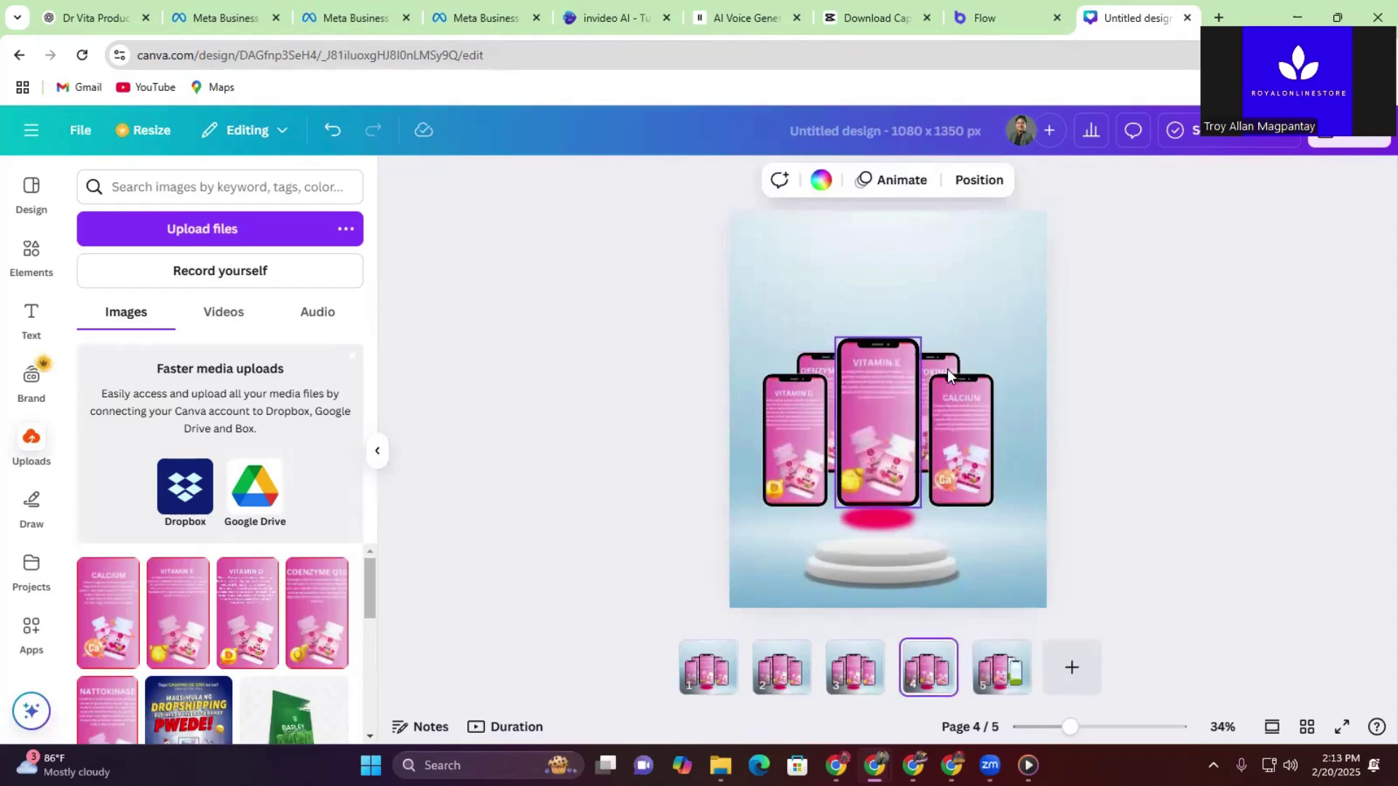
{"action": "left_click", "coordinate": [1003, 667]}
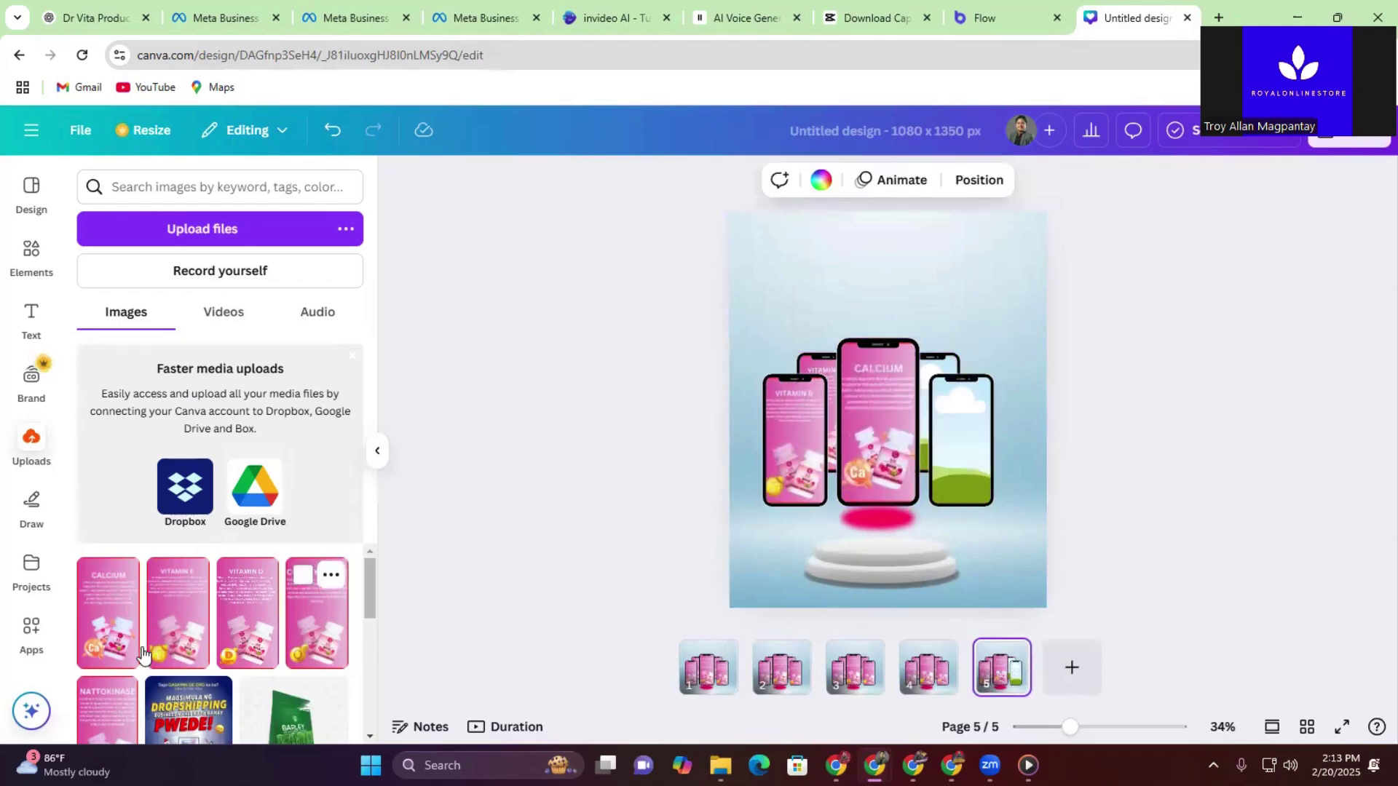
{"action": "left_click", "coordinate": [317, 611]}
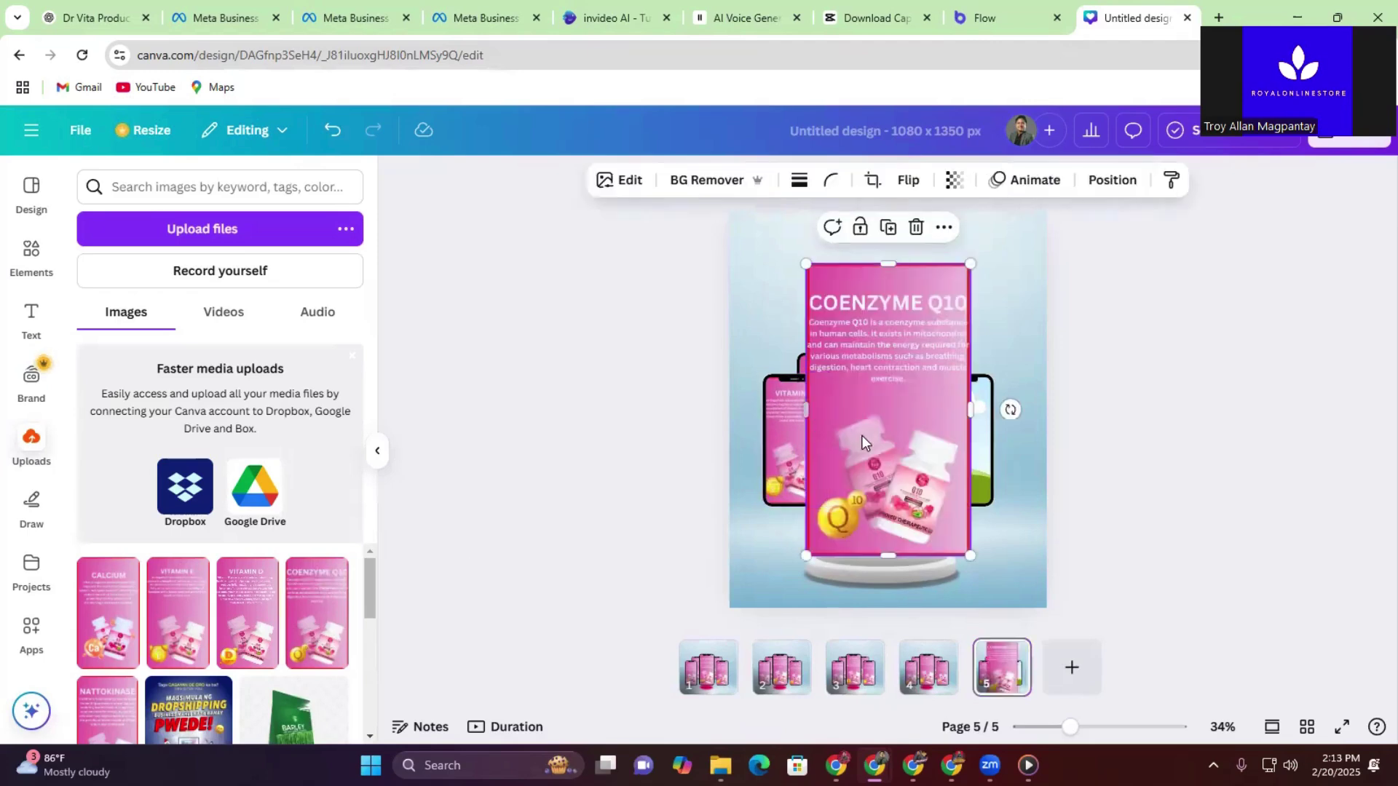
{"action": "left_click_drag", "start_coordinate": [867, 445], "coordinate": [862, 367]}
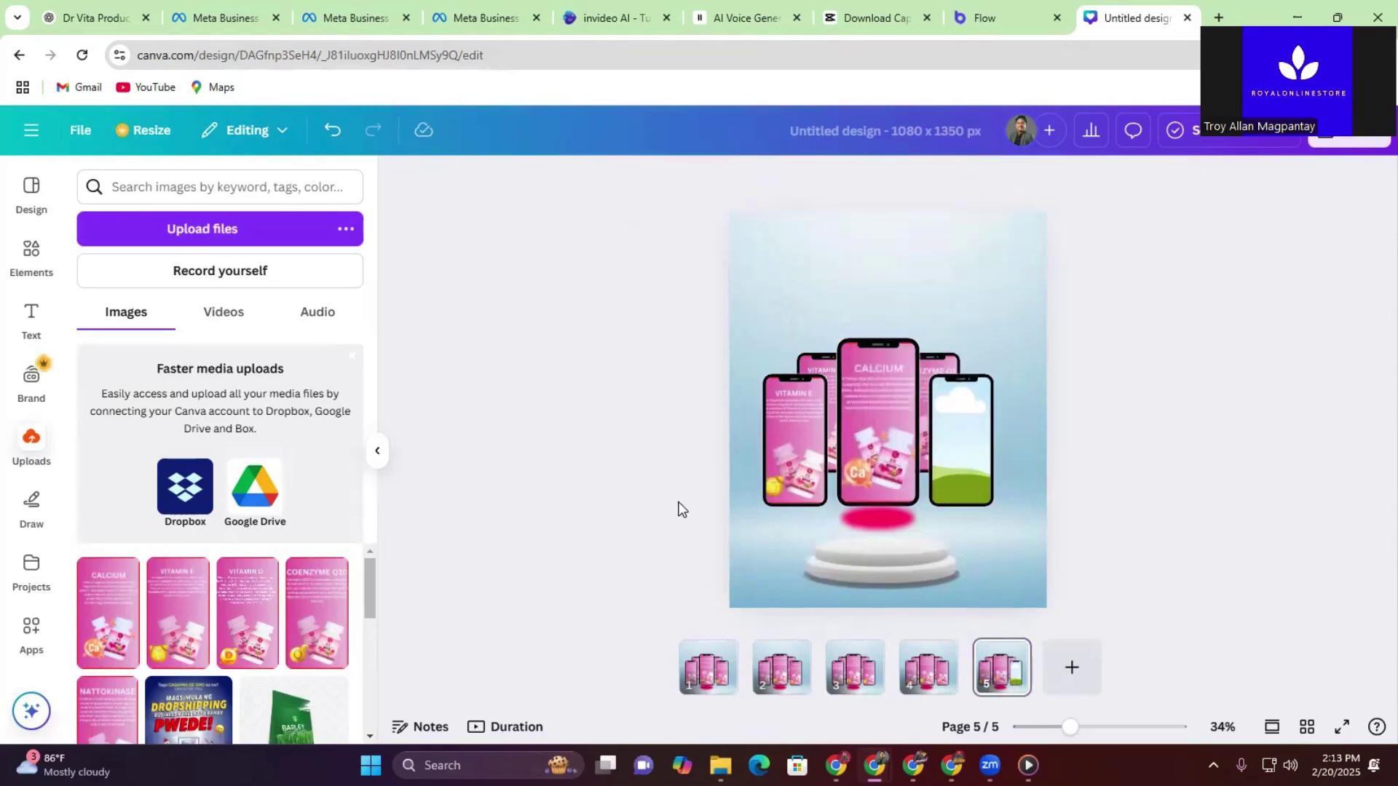
Step: Check page 4's arrangement and fill page 5's front right phone frame with the NATTOKINASE image
{"action": "left_click", "coordinate": [928, 667]}
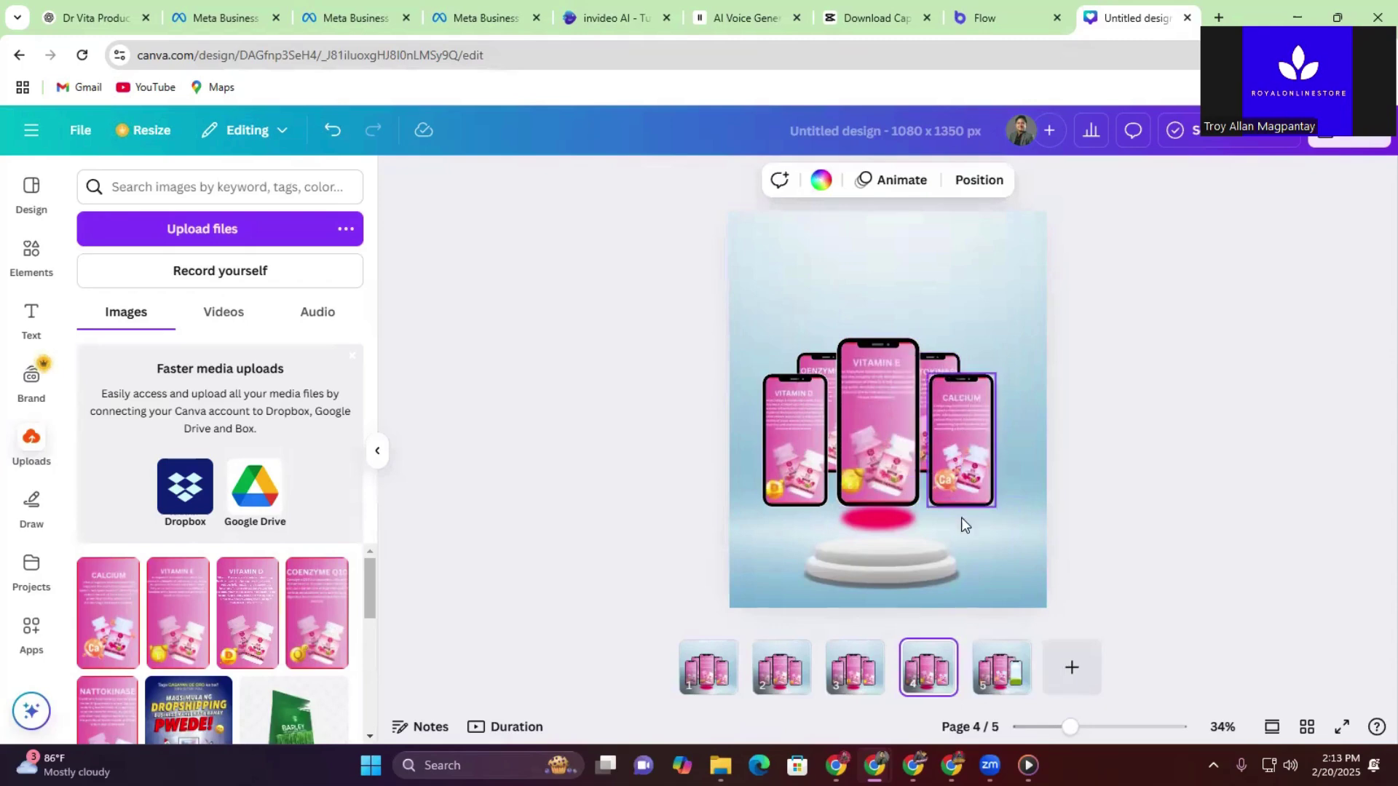
{"action": "left_click", "coordinate": [1015, 686]}
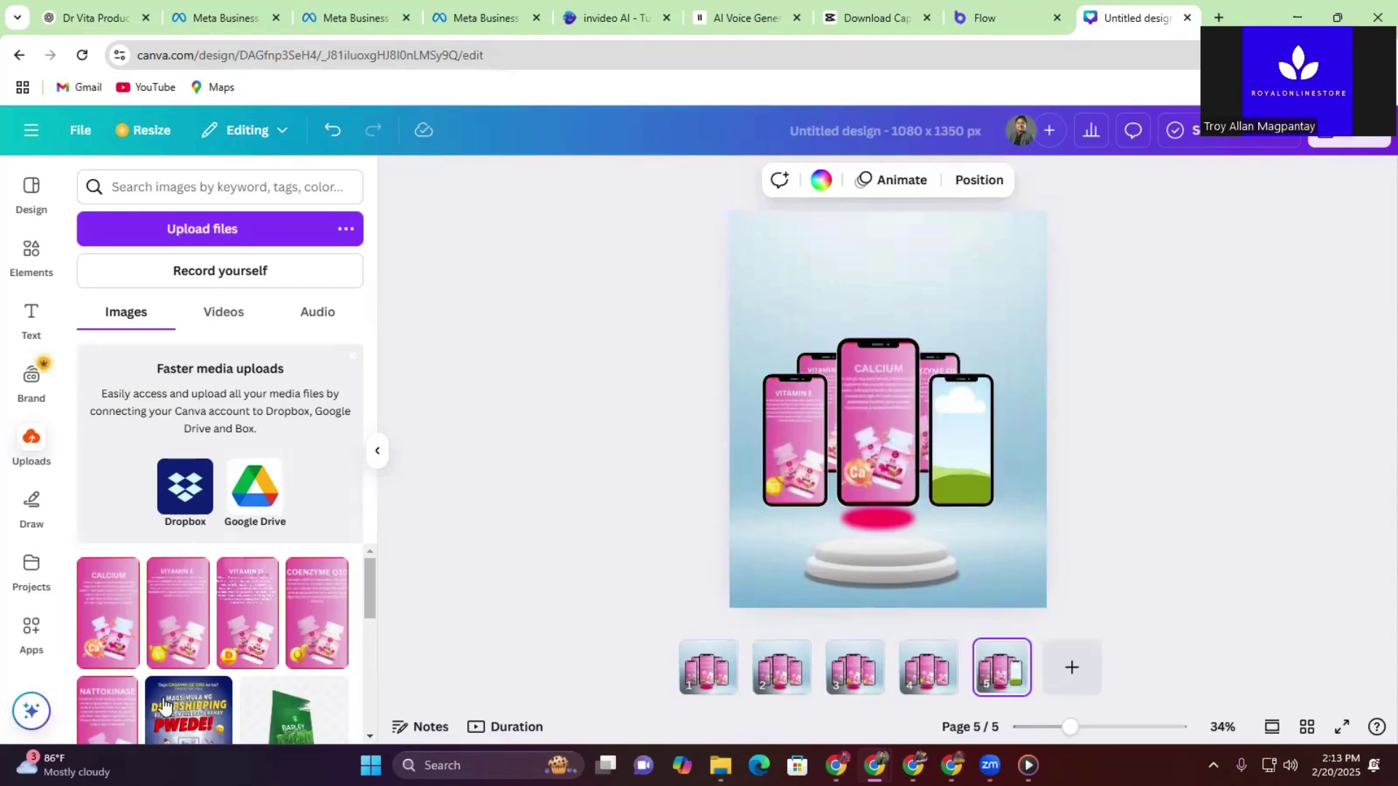
{"action": "left_click", "coordinate": [124, 704]}
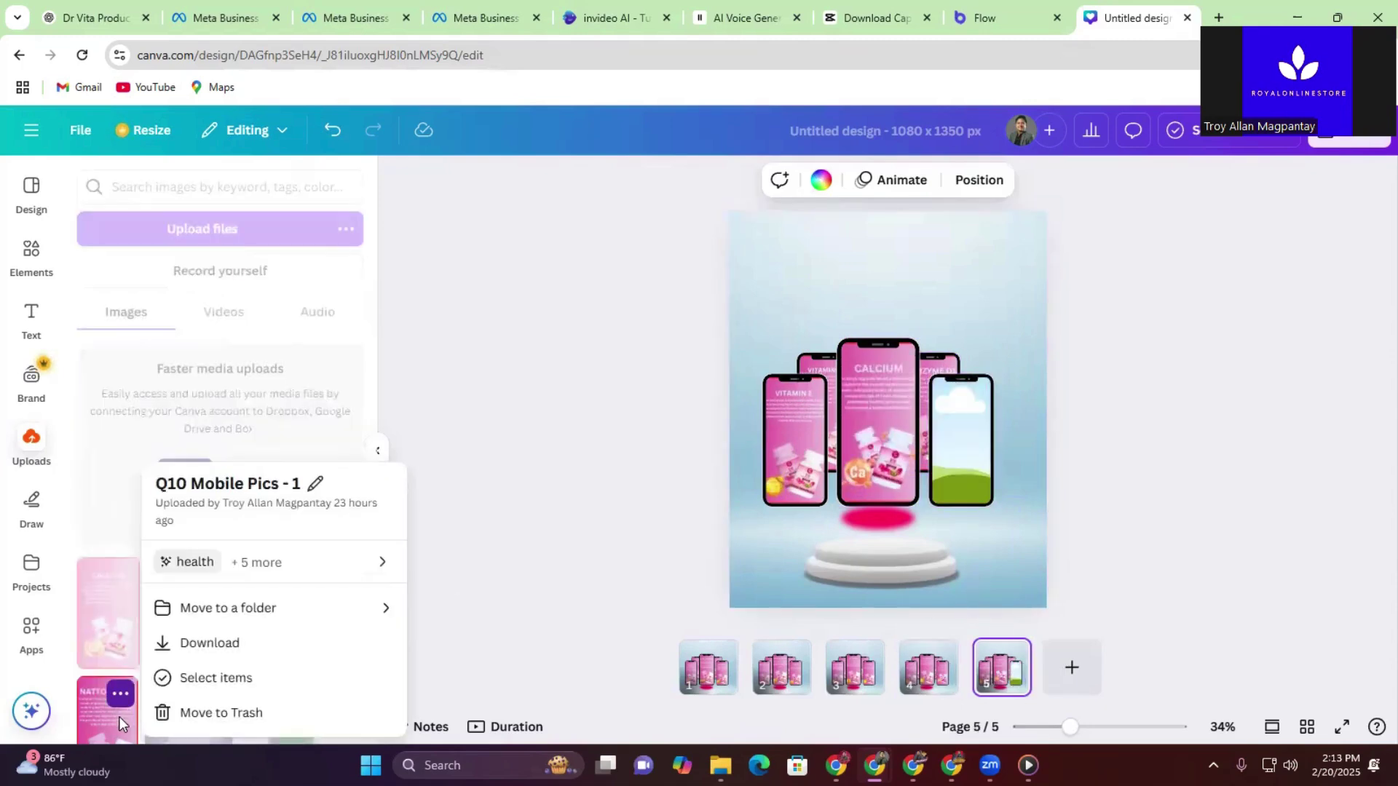
{"action": "left_click", "coordinate": [113, 722]}
{"action": "left_click_drag", "start_coordinate": [107, 710], "coordinate": [961, 437]}
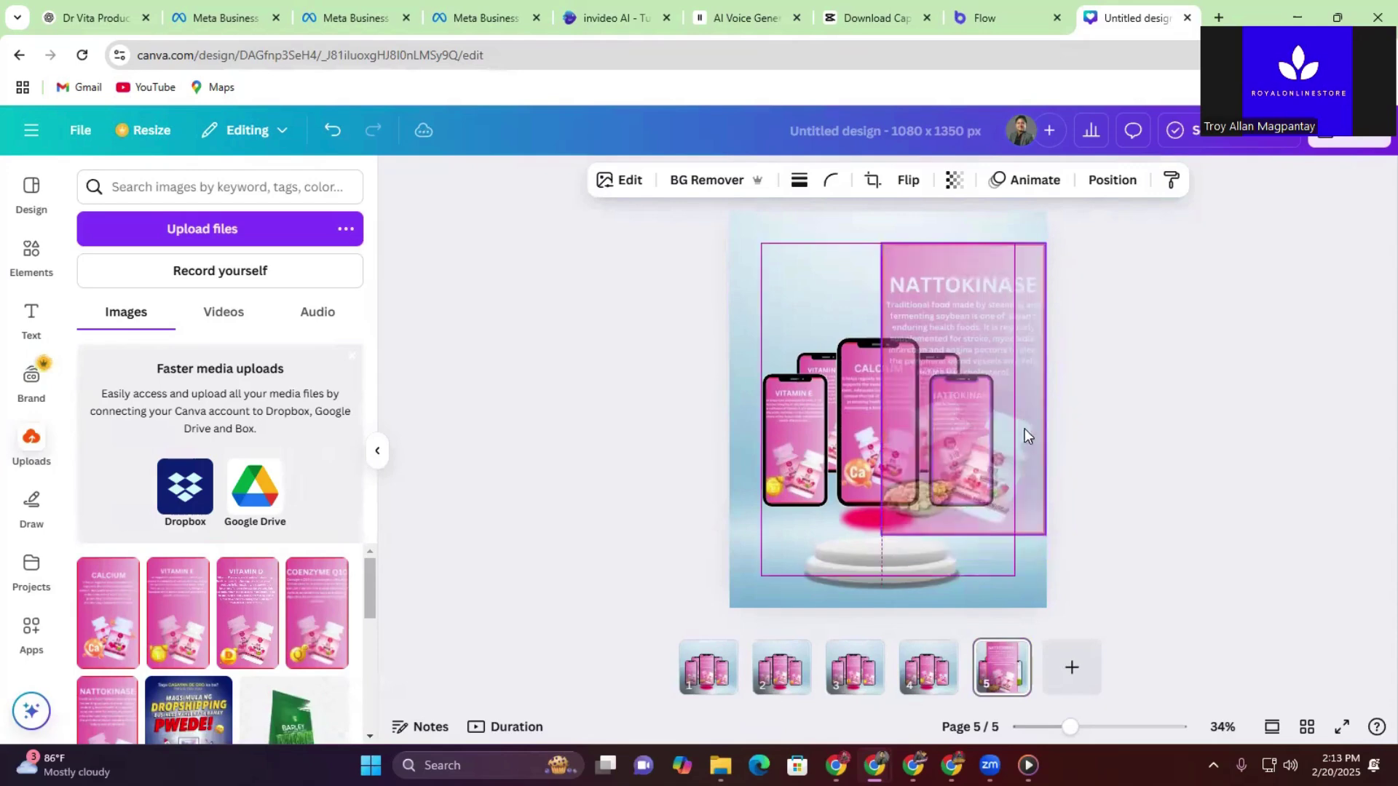
{"action": "left_click", "coordinate": [1068, 475]}
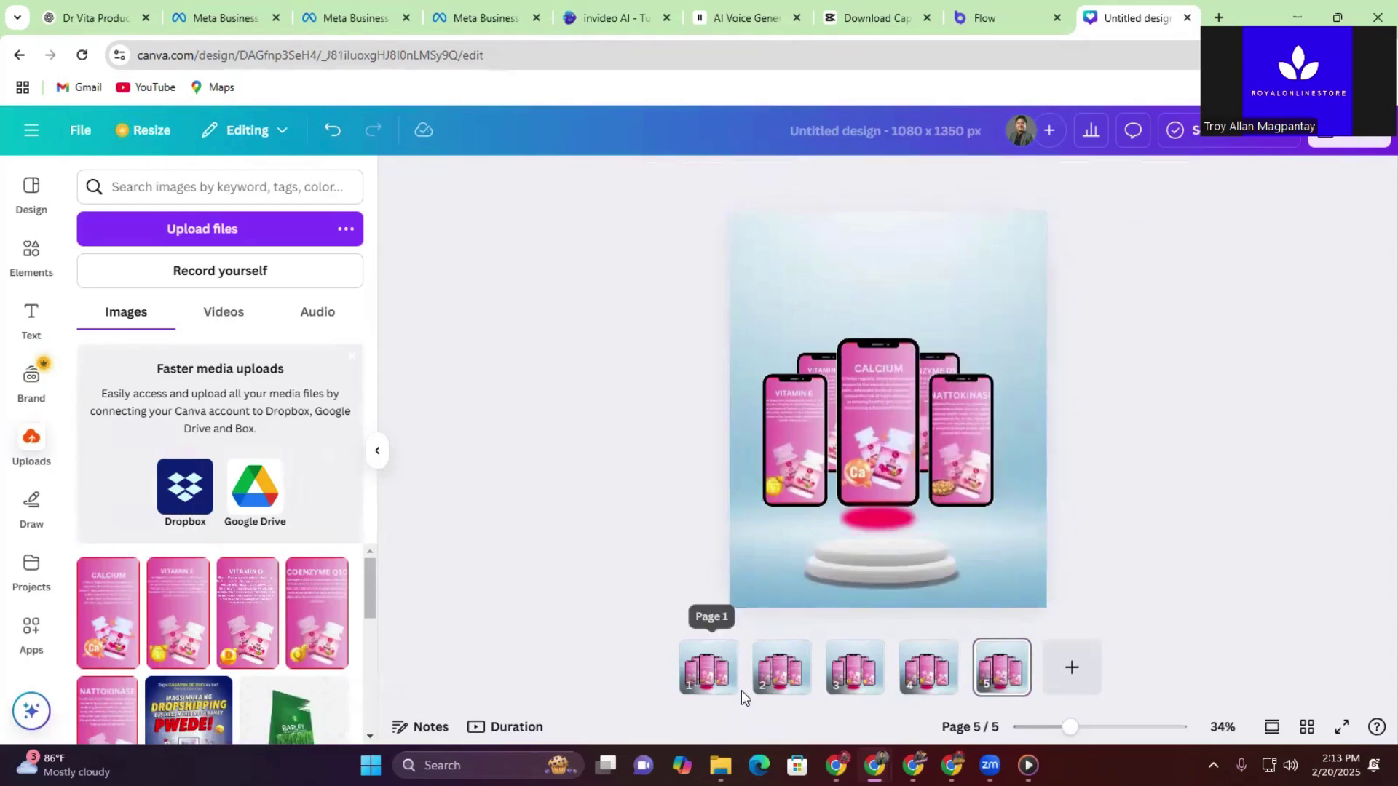
Step: Add a Match & Move transition between each pair of consecutive pages, from page 1 through page 5
{"action": "mouse_move", "coordinate": [742, 689]}
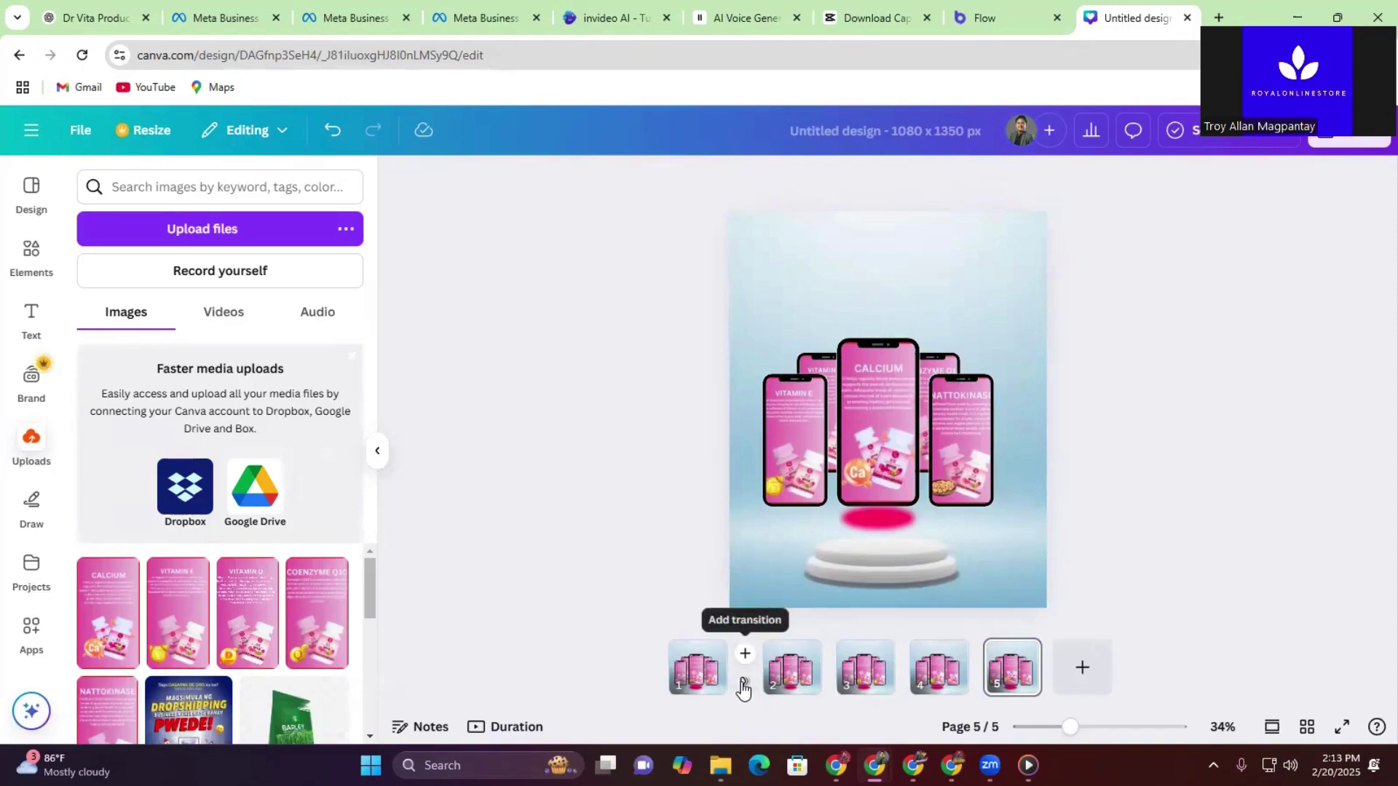
{"action": "left_click", "coordinate": [742, 687]}
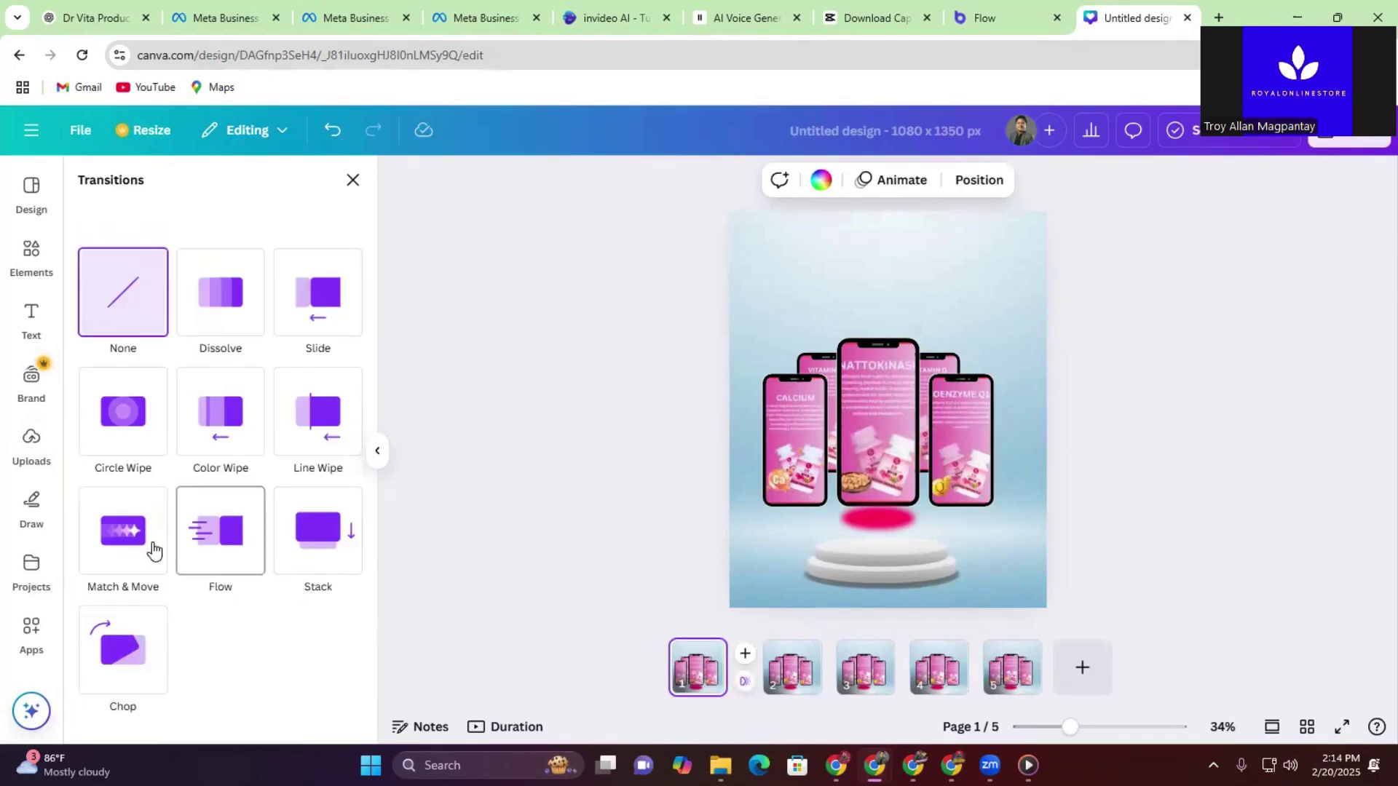
{"action": "left_click", "coordinate": [127, 542]}
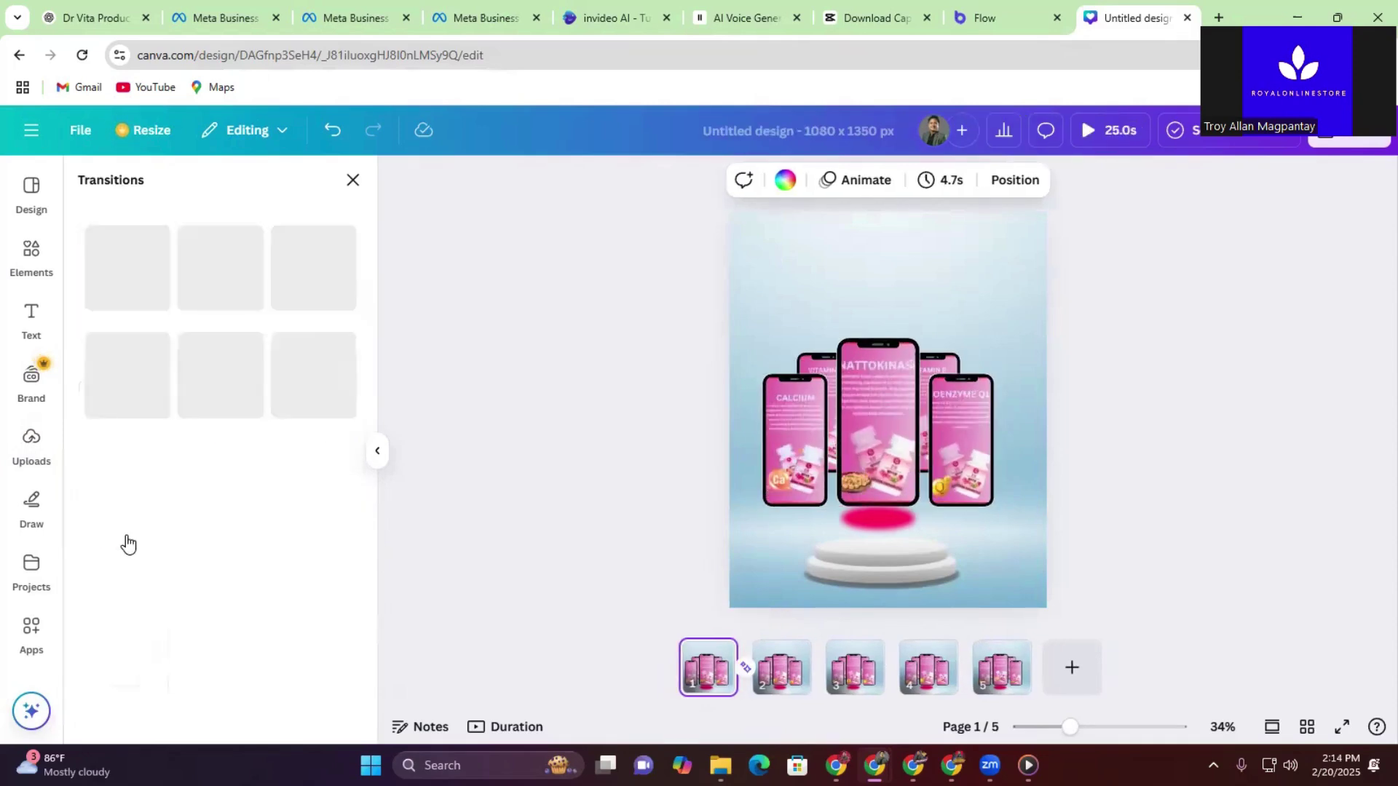
{"action": "left_click", "coordinate": [819, 686]}
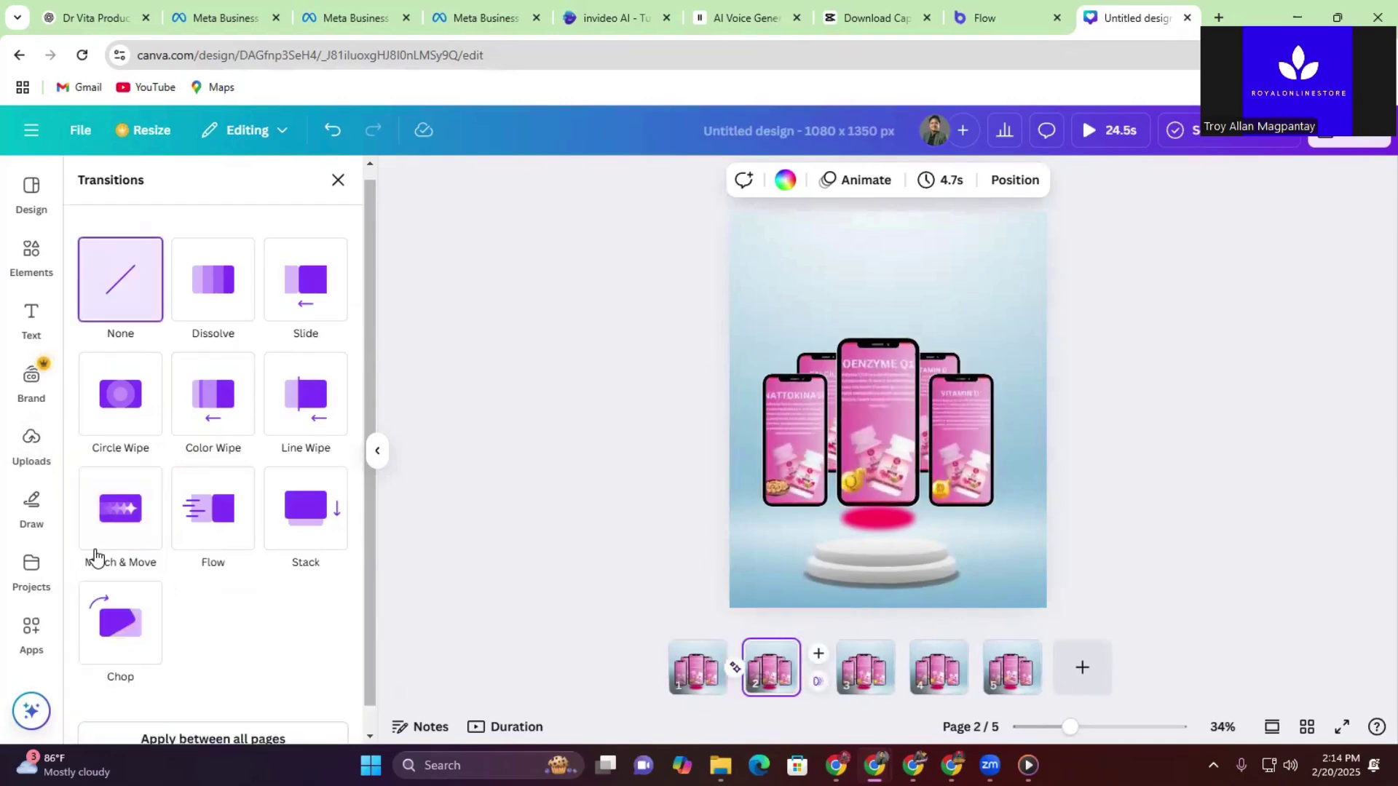
{"action": "left_click", "coordinate": [105, 523]}
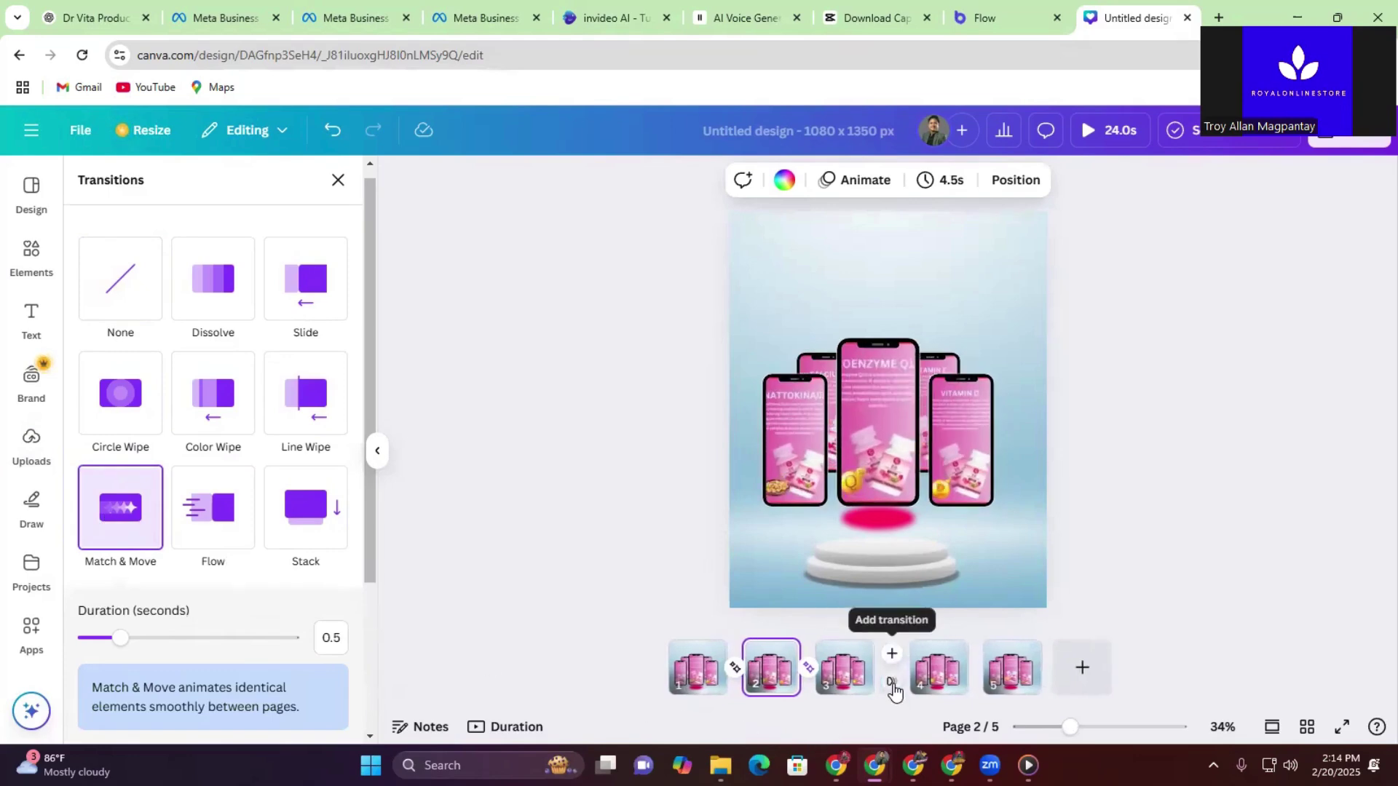
{"action": "left_click", "coordinate": [894, 688]}
{"action": "left_click", "coordinate": [123, 503]}
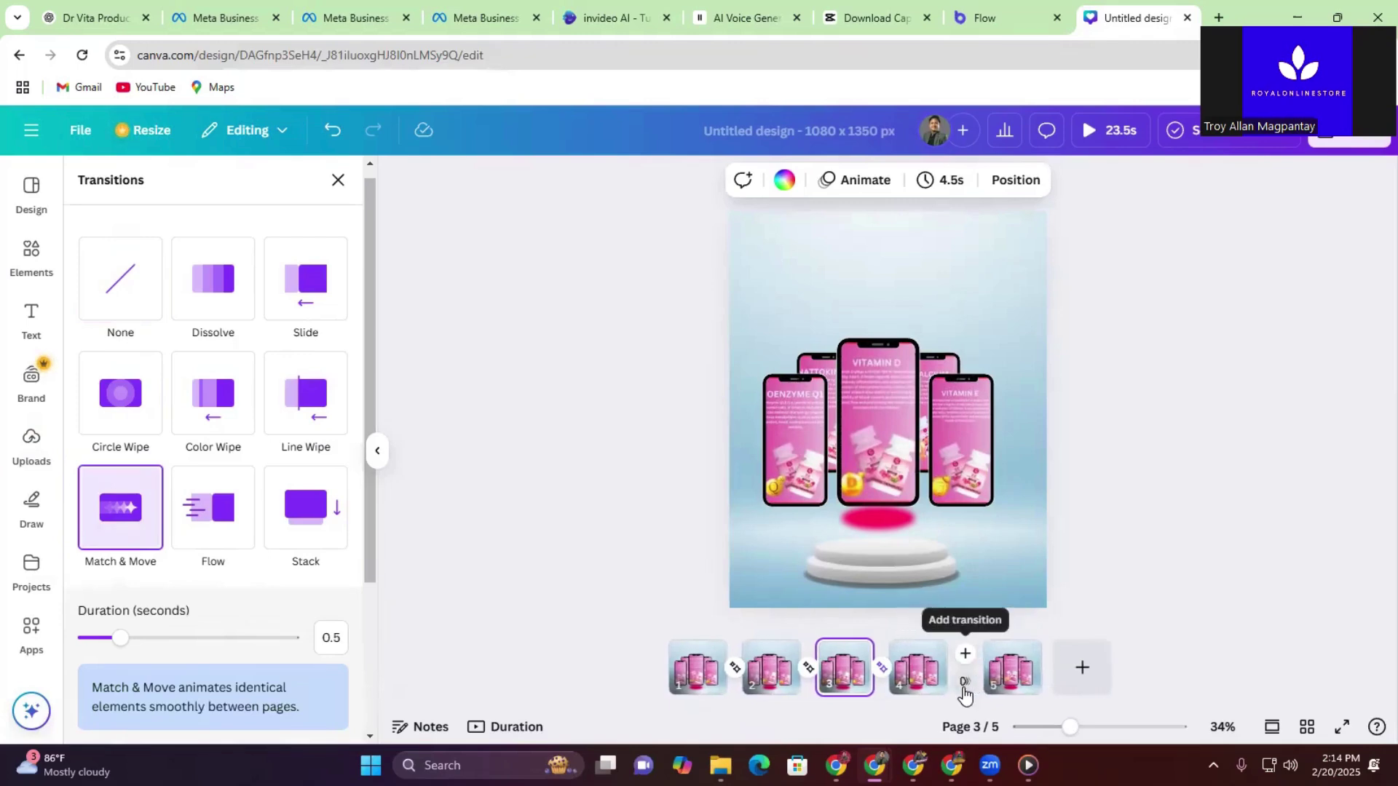
{"action": "left_click", "coordinate": [964, 688]}
{"action": "left_click", "coordinate": [116, 526]}
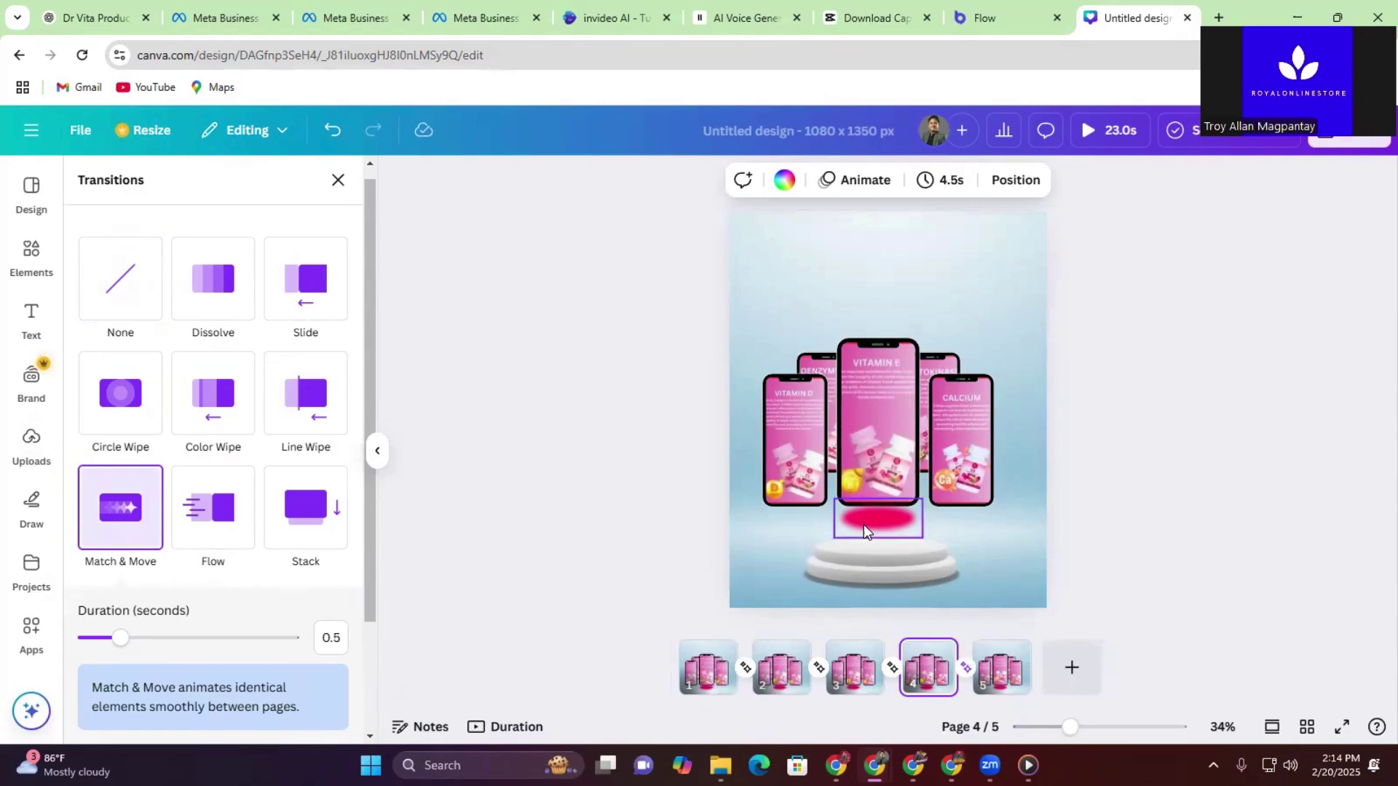
Step: Preview the animated design to check the transitions between the pages, and close the preview
{"action": "left_click", "coordinate": [1102, 145]}
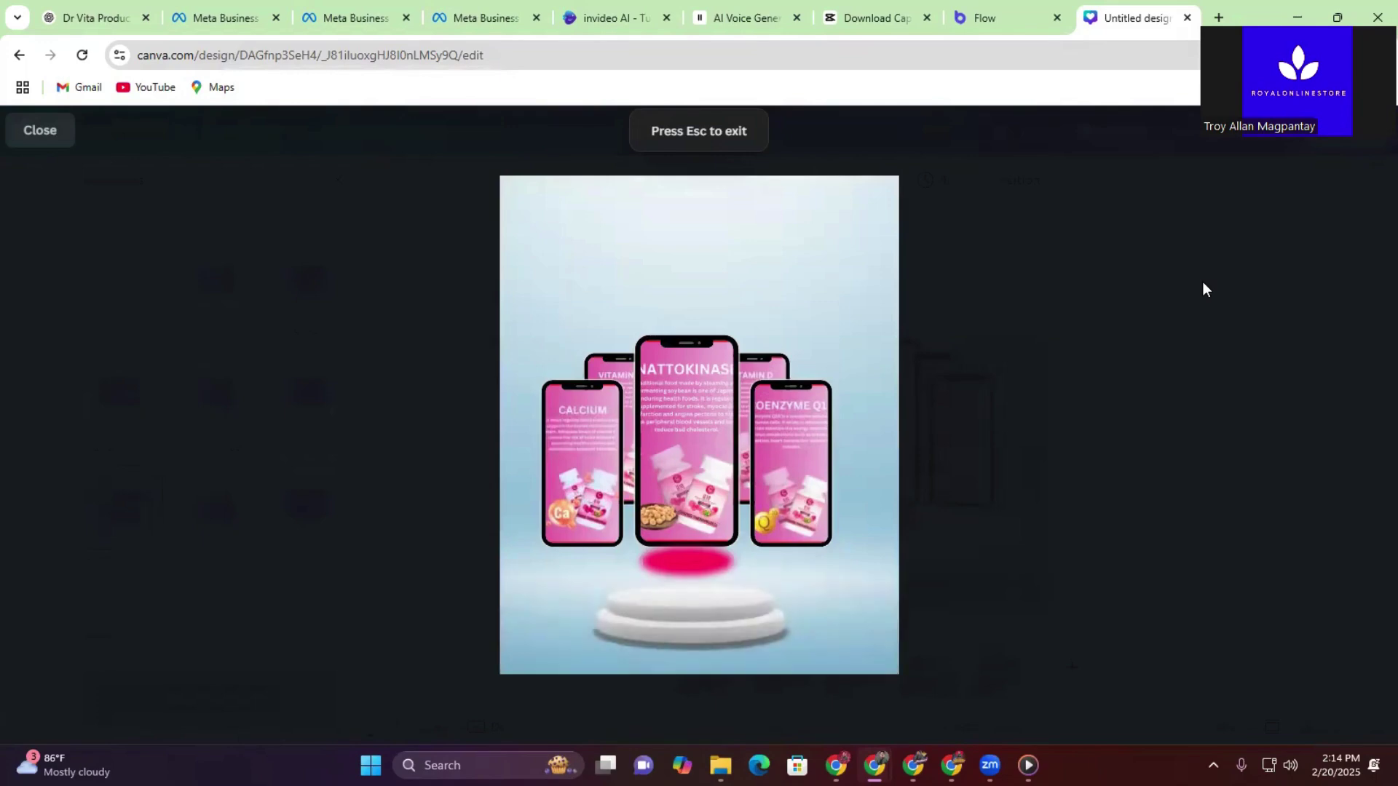
{"action": "mouse_move", "coordinate": [873, 433]}
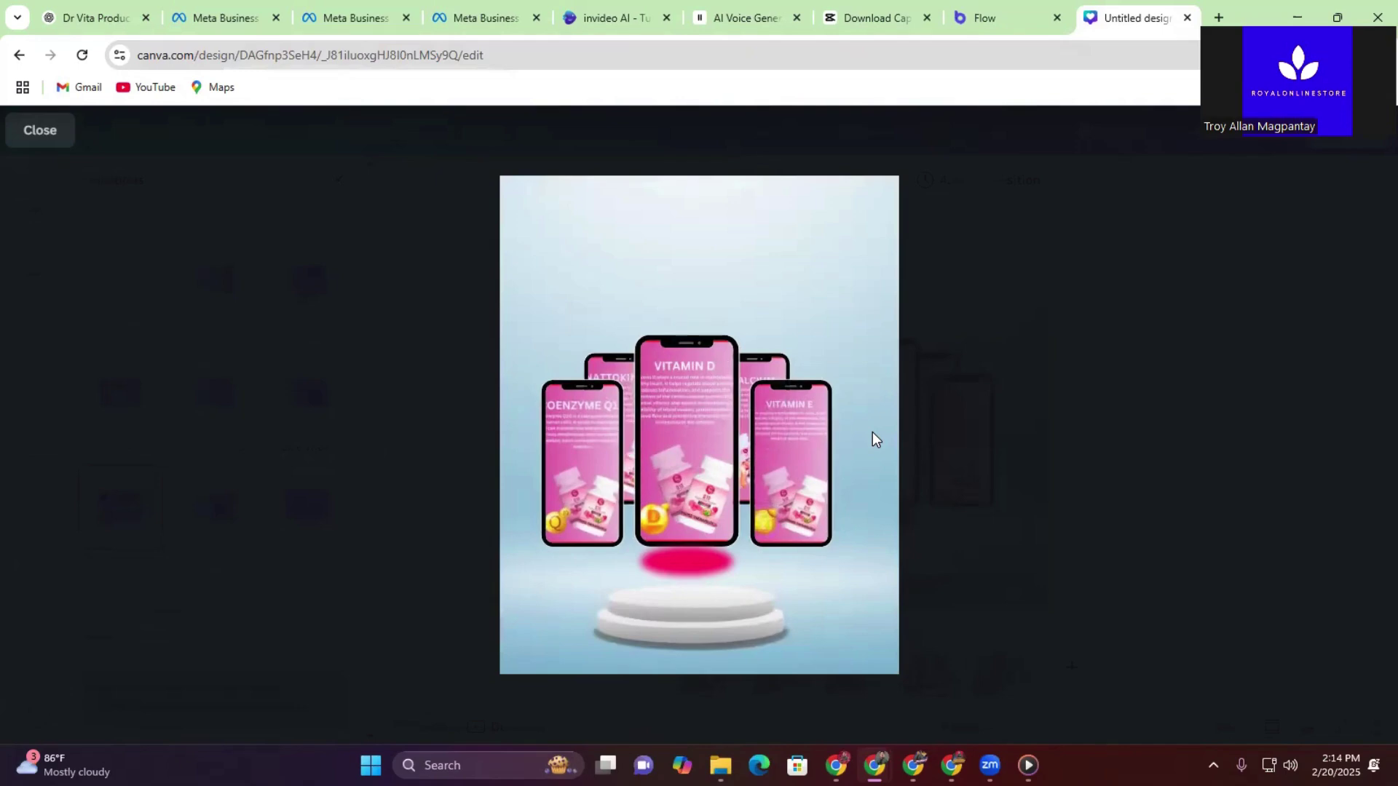
{"action": "left_click", "coordinate": [38, 130]}
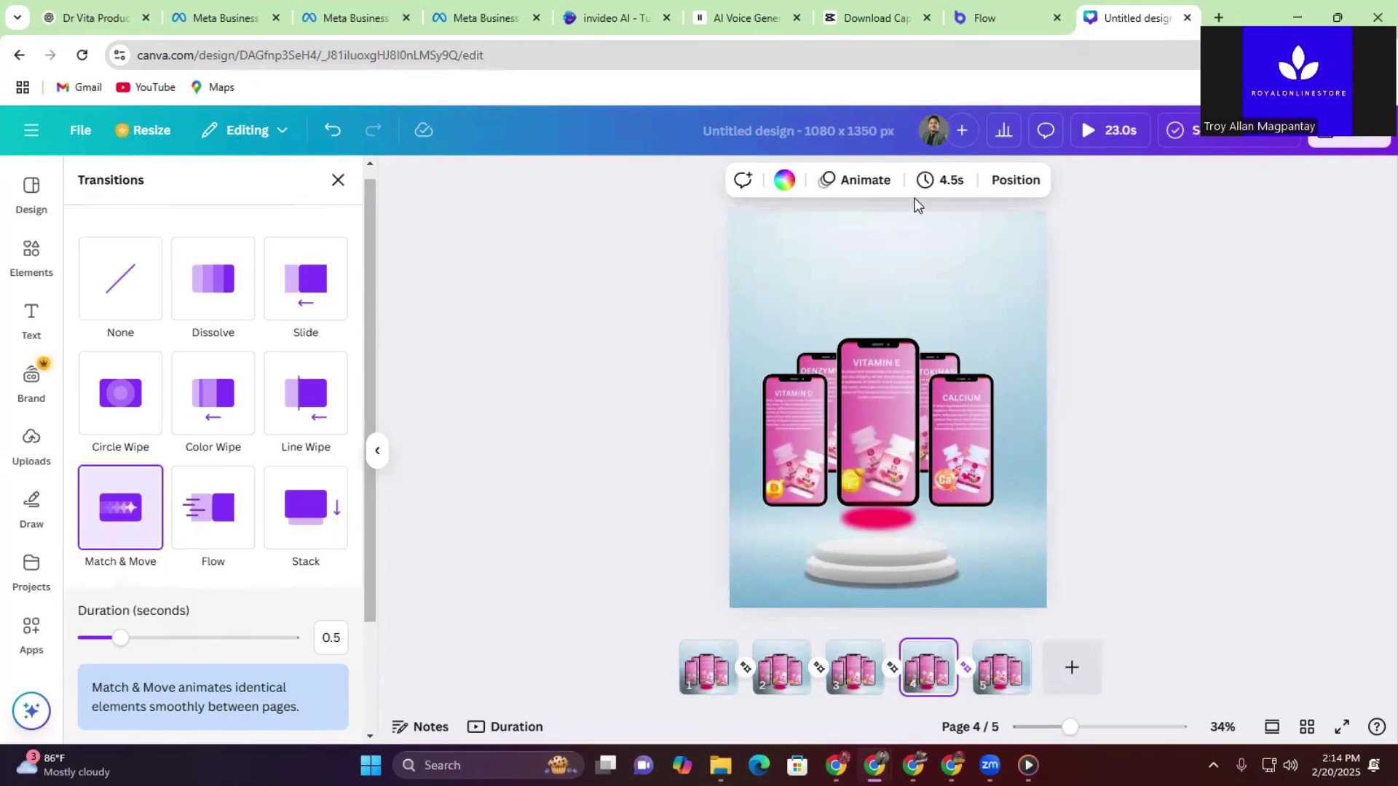
Step: Set the page timing to 1.5 s for all five pages and play the preview again
{"action": "left_click", "coordinate": [936, 186]}
{"action": "left_click_drag", "start_coordinate": [856, 256], "coordinate": [837, 267]}
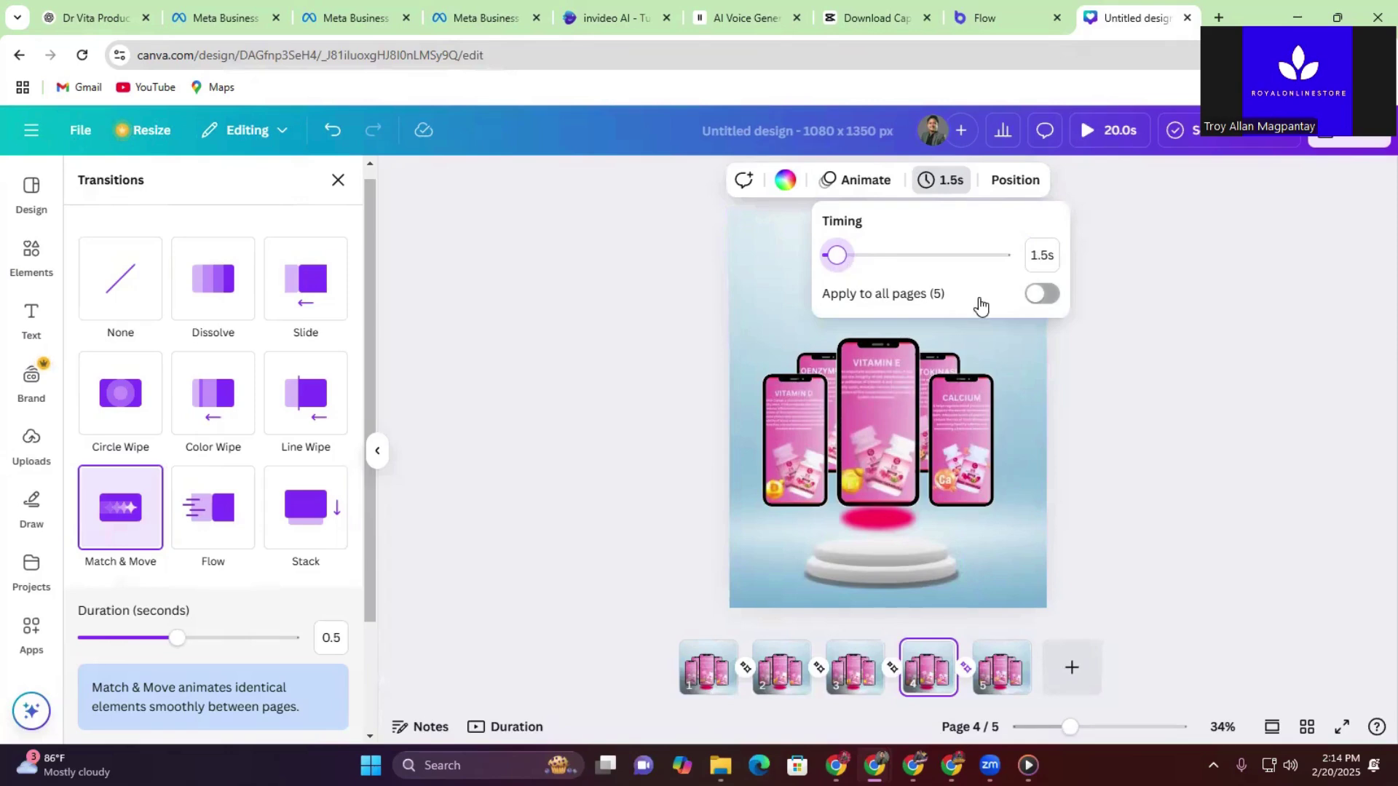
{"action": "left_click", "coordinate": [1040, 294]}
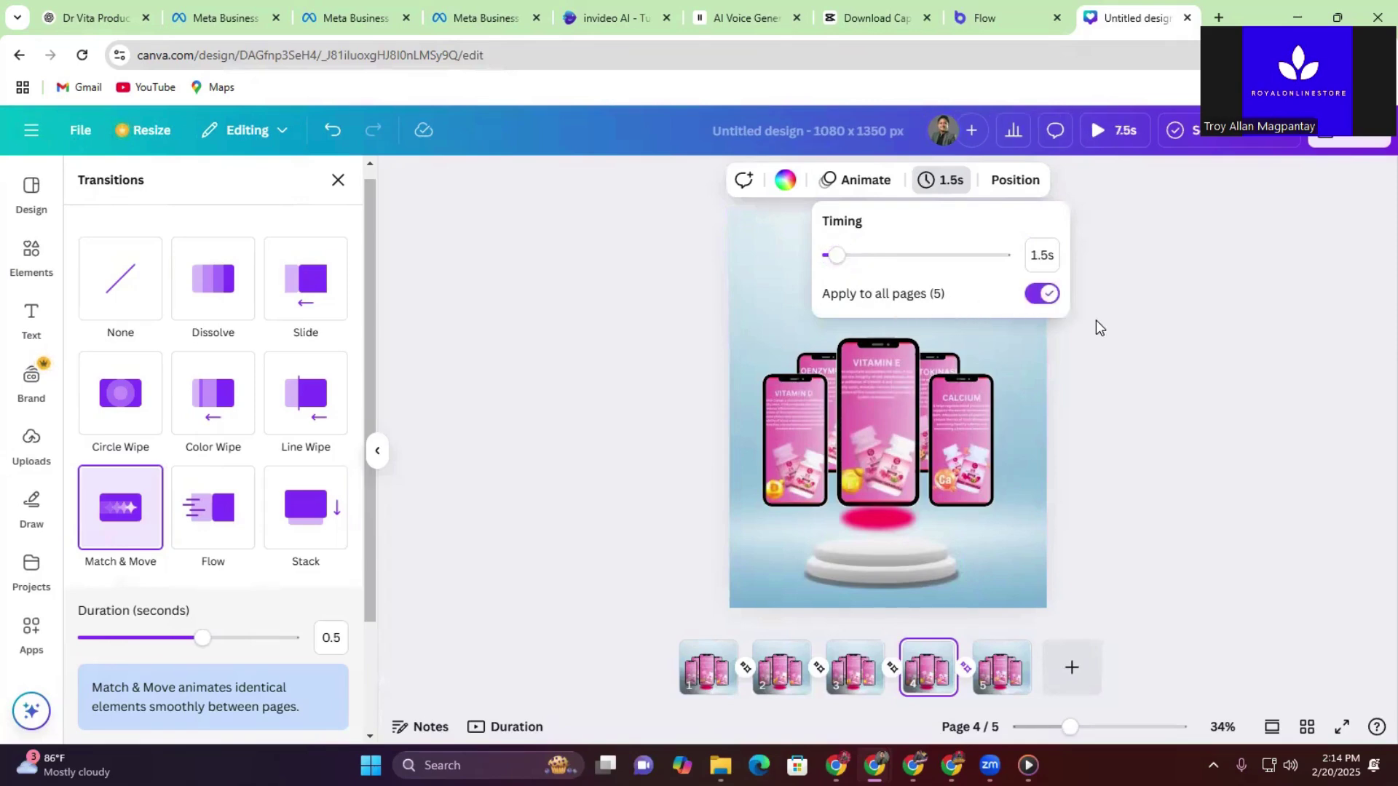
{"action": "left_click", "coordinate": [1108, 132]}
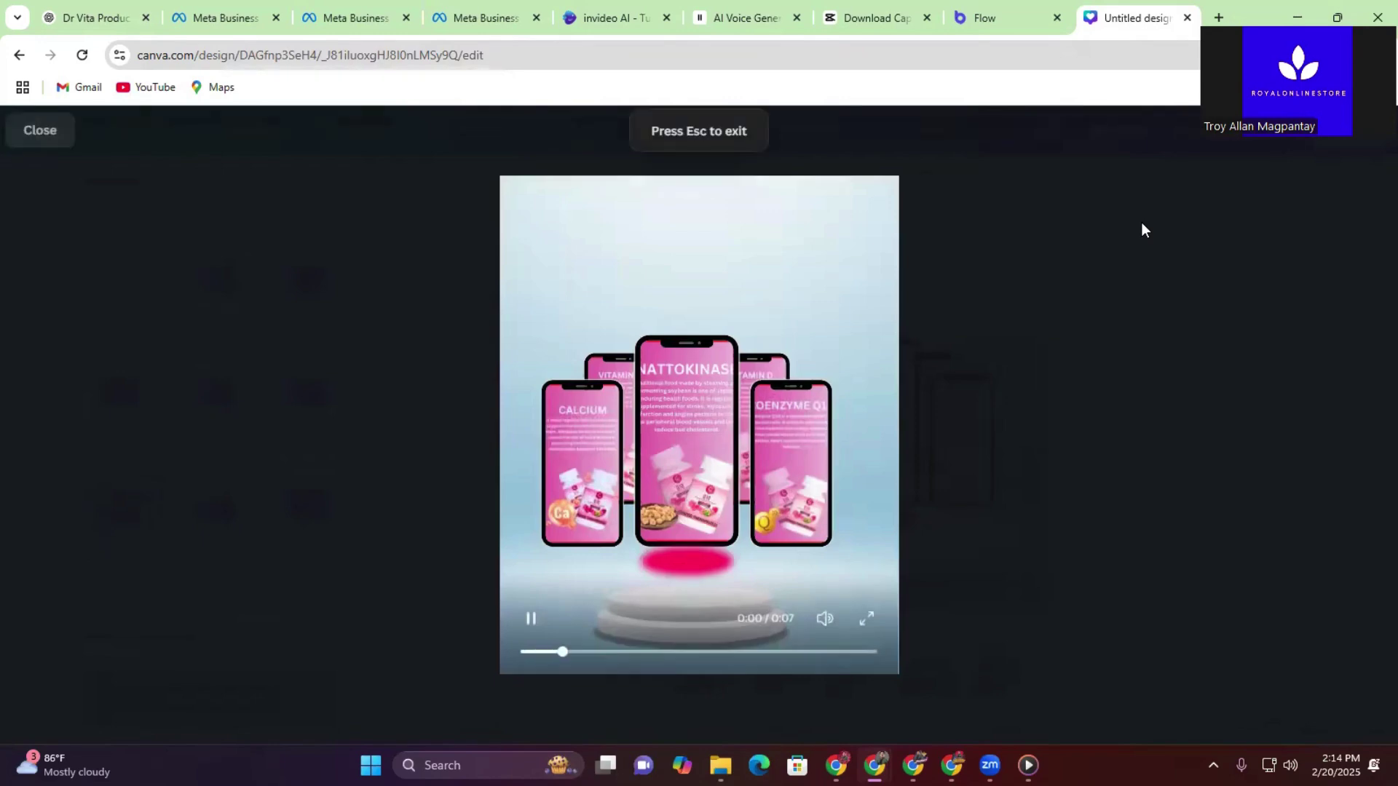